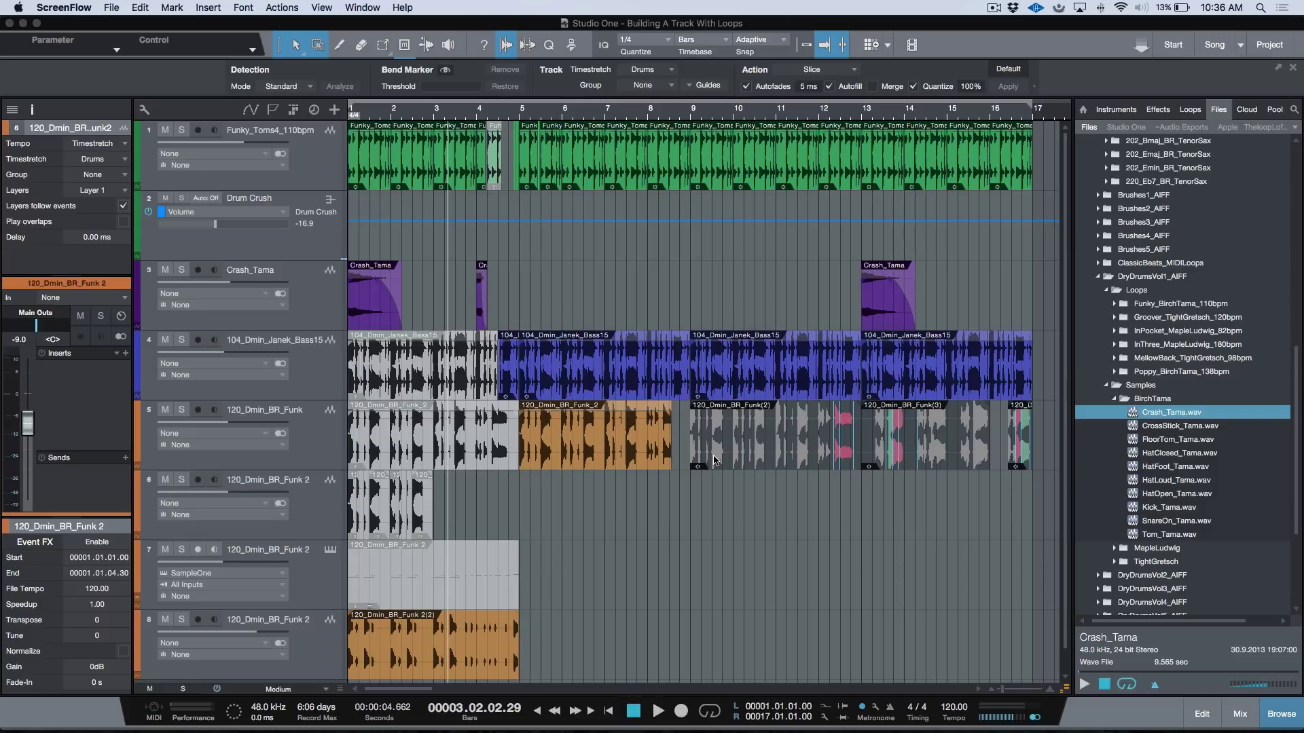
Step: Switch to Studio One, return the playhead to the start of the song and play the full arrangement
{"action": "left_click", "coordinate": [714, 461]}
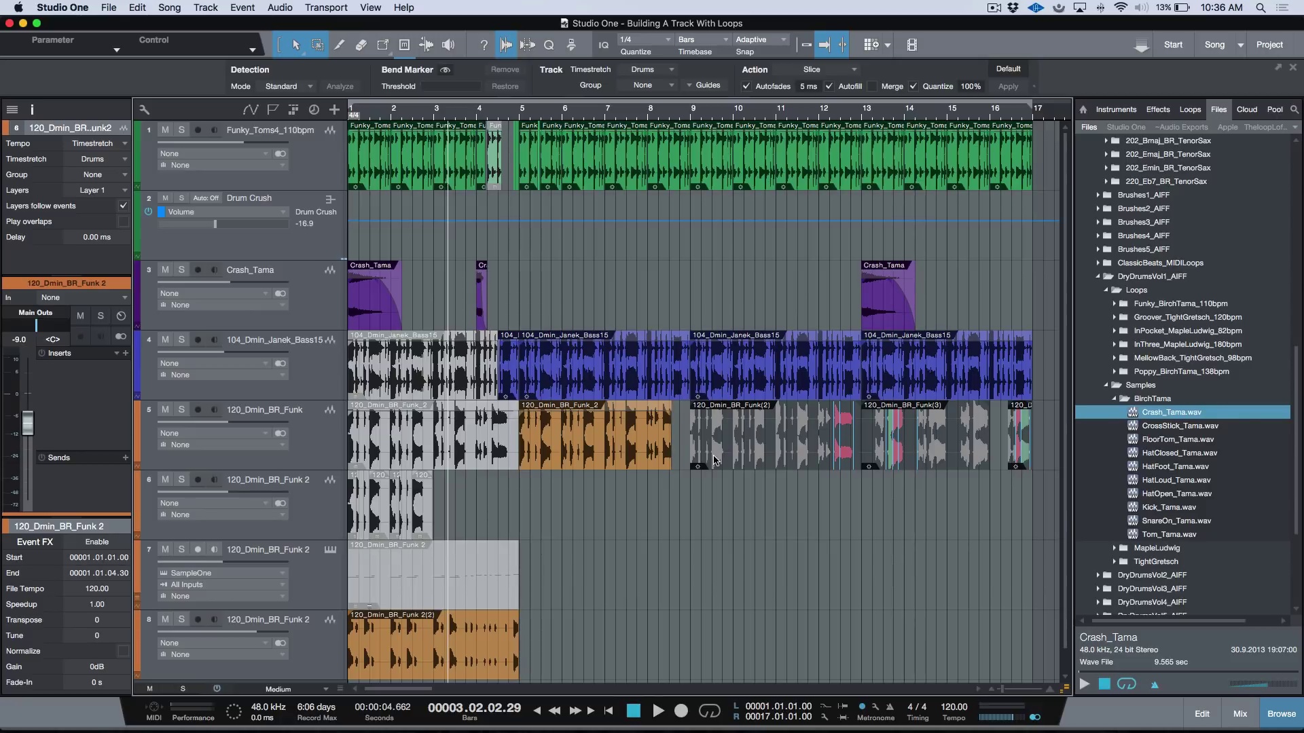
{"action": "key", "text": "comma"}
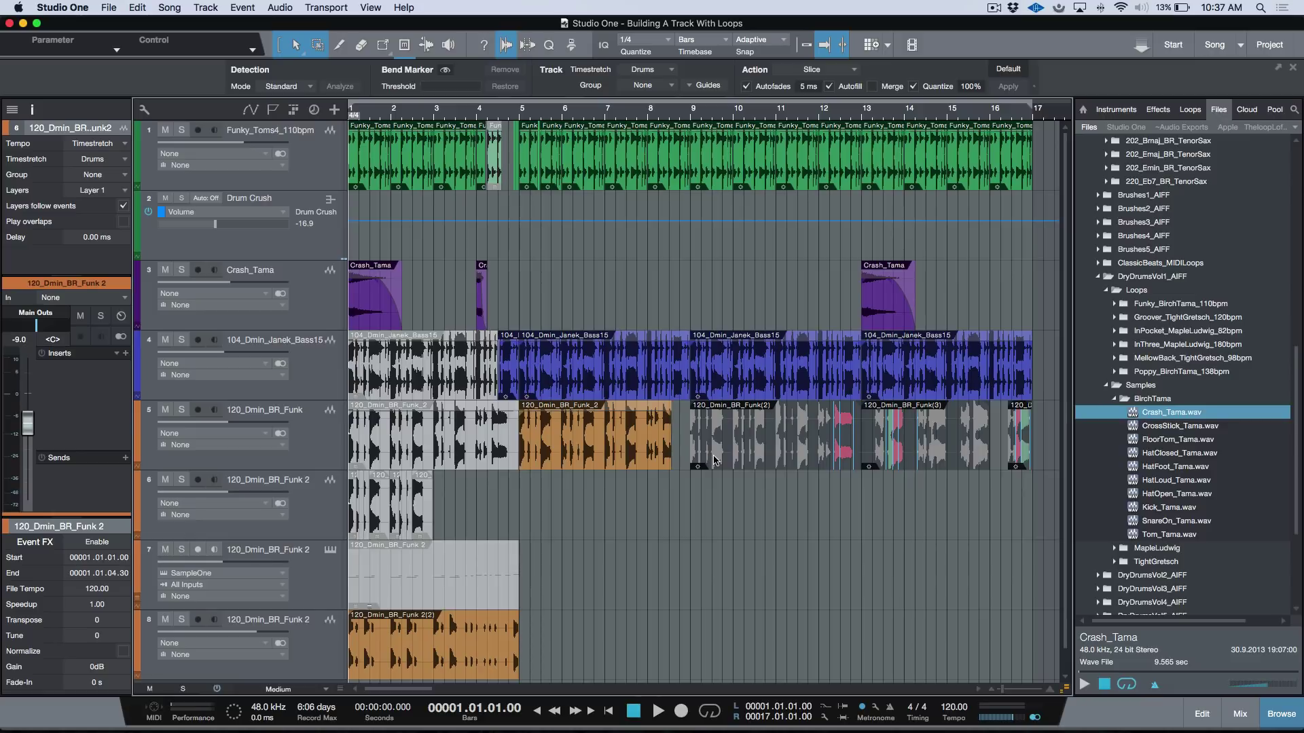
{"action": "key", "text": "space"}
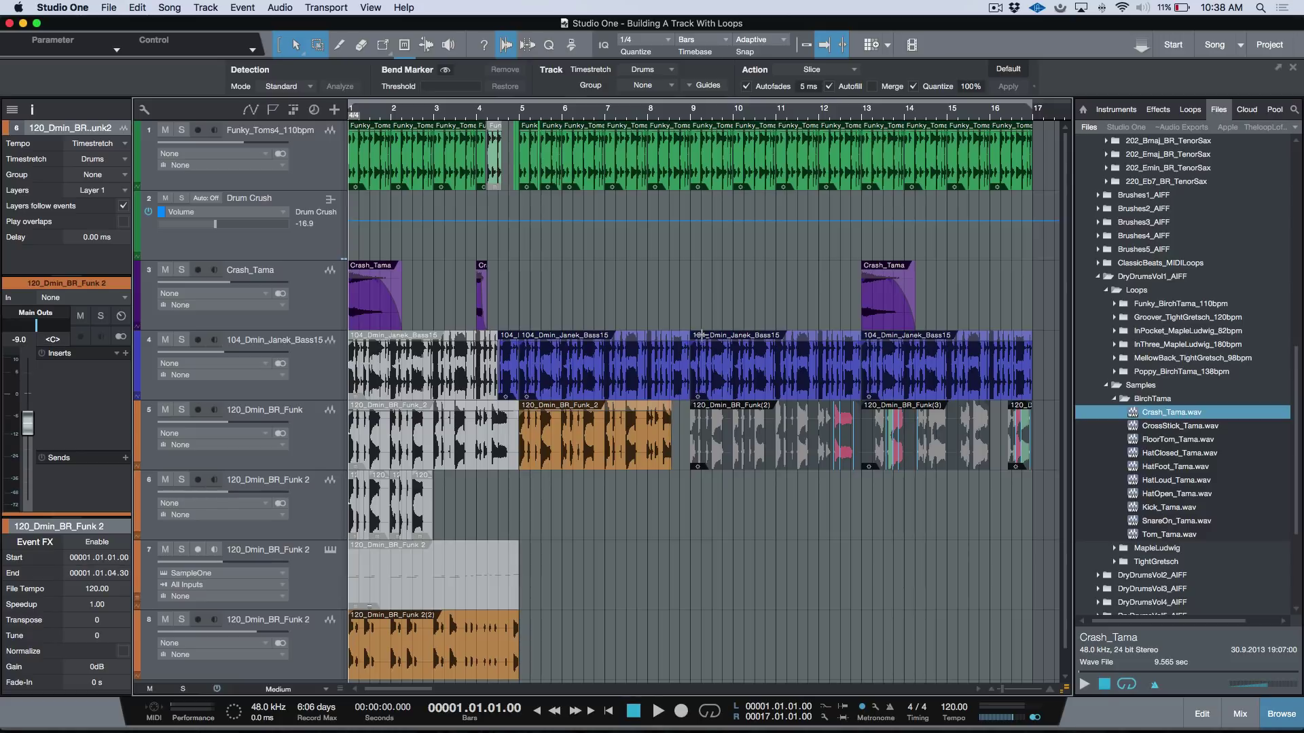
Step: Solo the Funky_Toms4_110bpm drum track, play it from the start of the song, and stop playback
{"action": "left_click", "coordinate": [319, 171]}
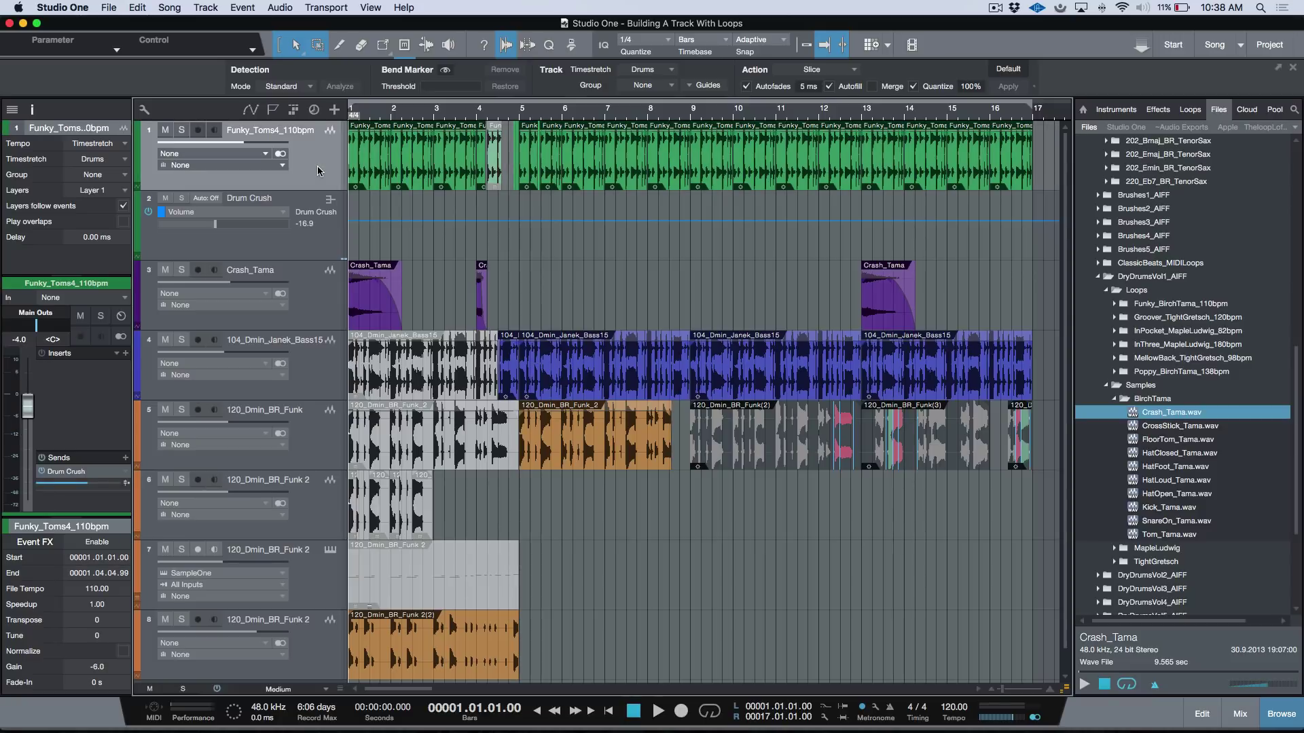
{"action": "key", "text": "s"}
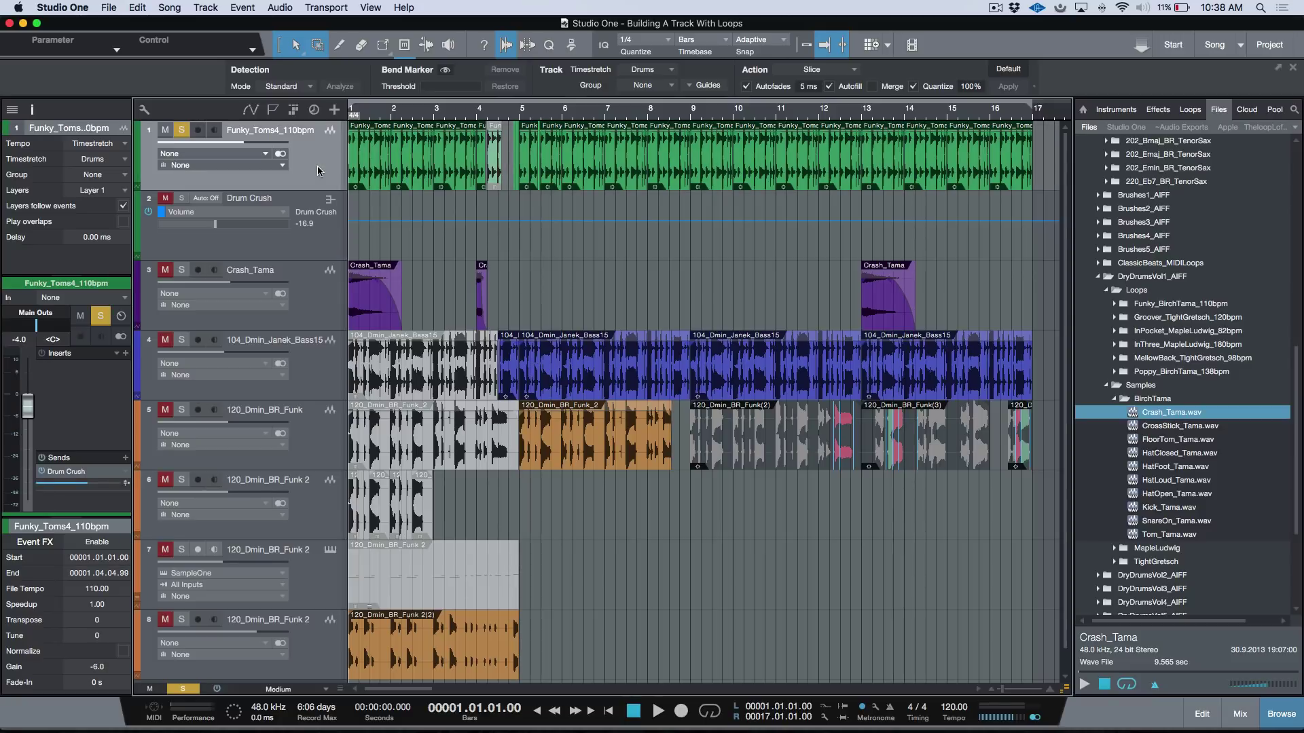
{"action": "key", "text": "space"}
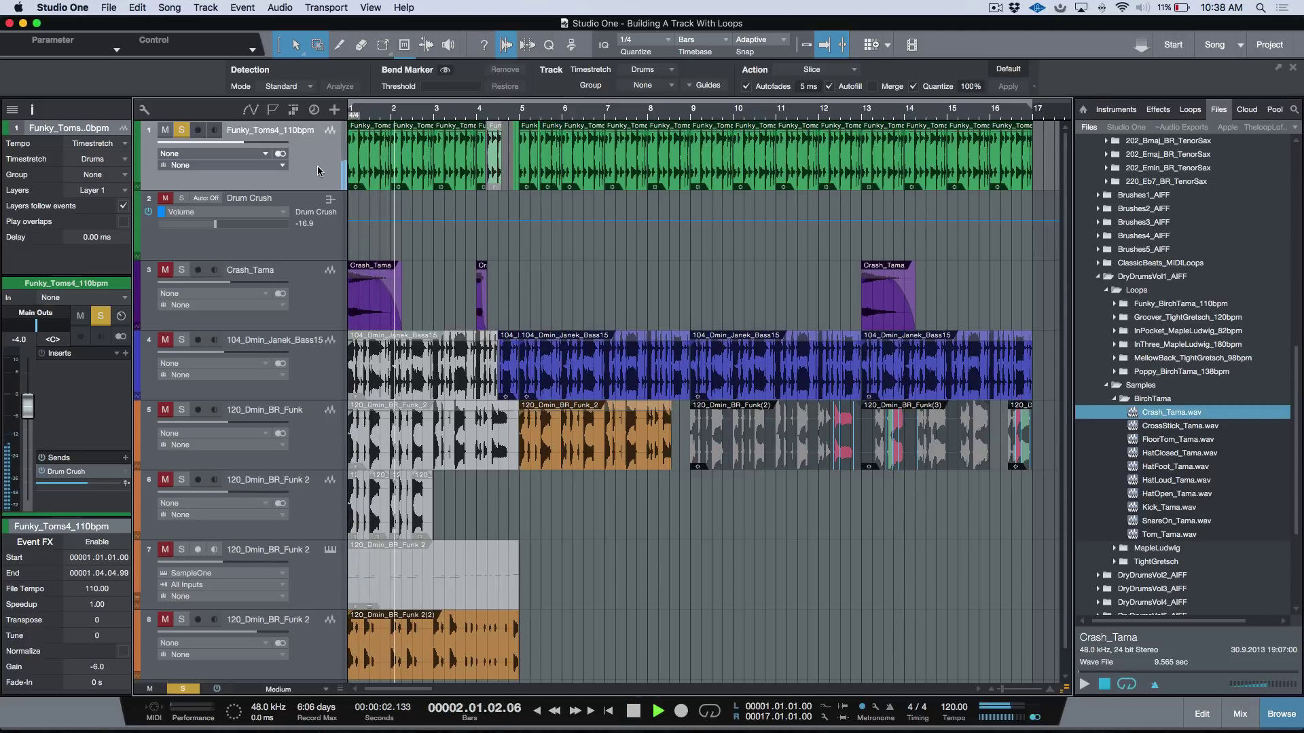
{"action": "key", "text": "e"}
{"action": "key", "text": "e"}
{"action": "key", "text": "e"}
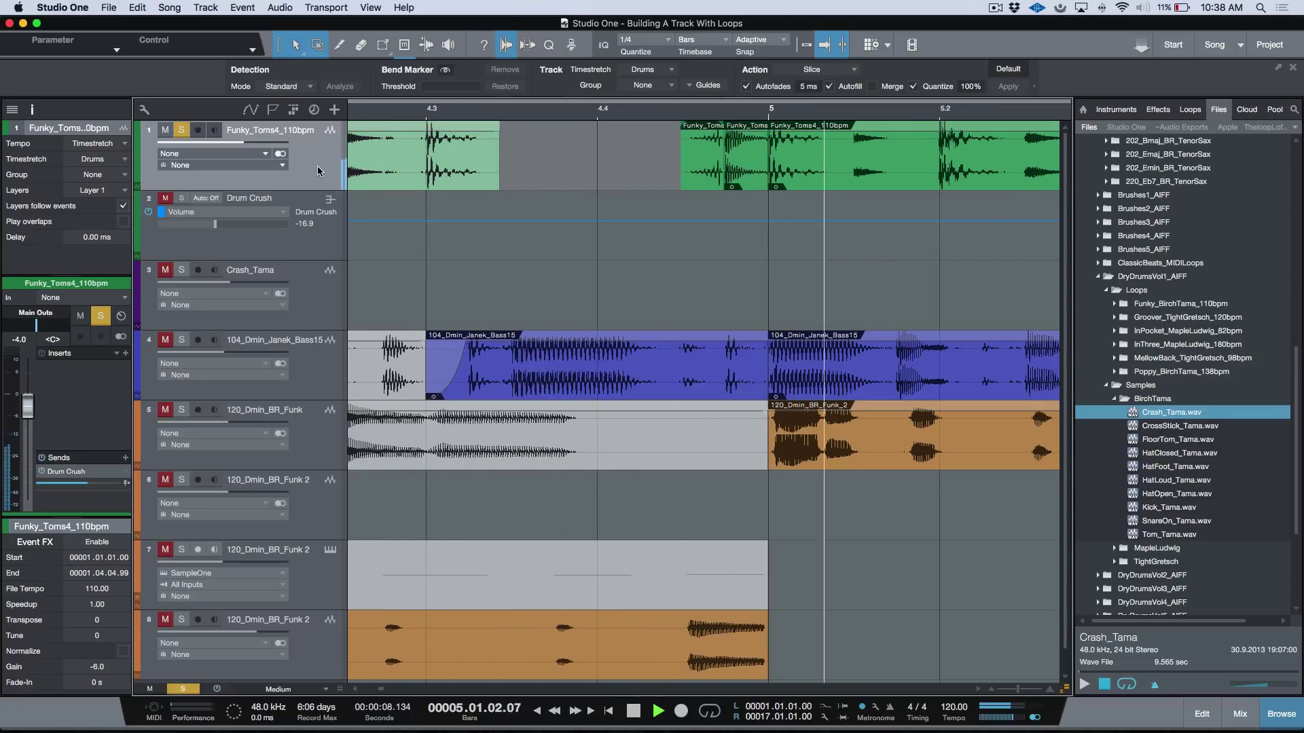
{"action": "key", "text": "w"}
{"action": "key", "text": "w"}
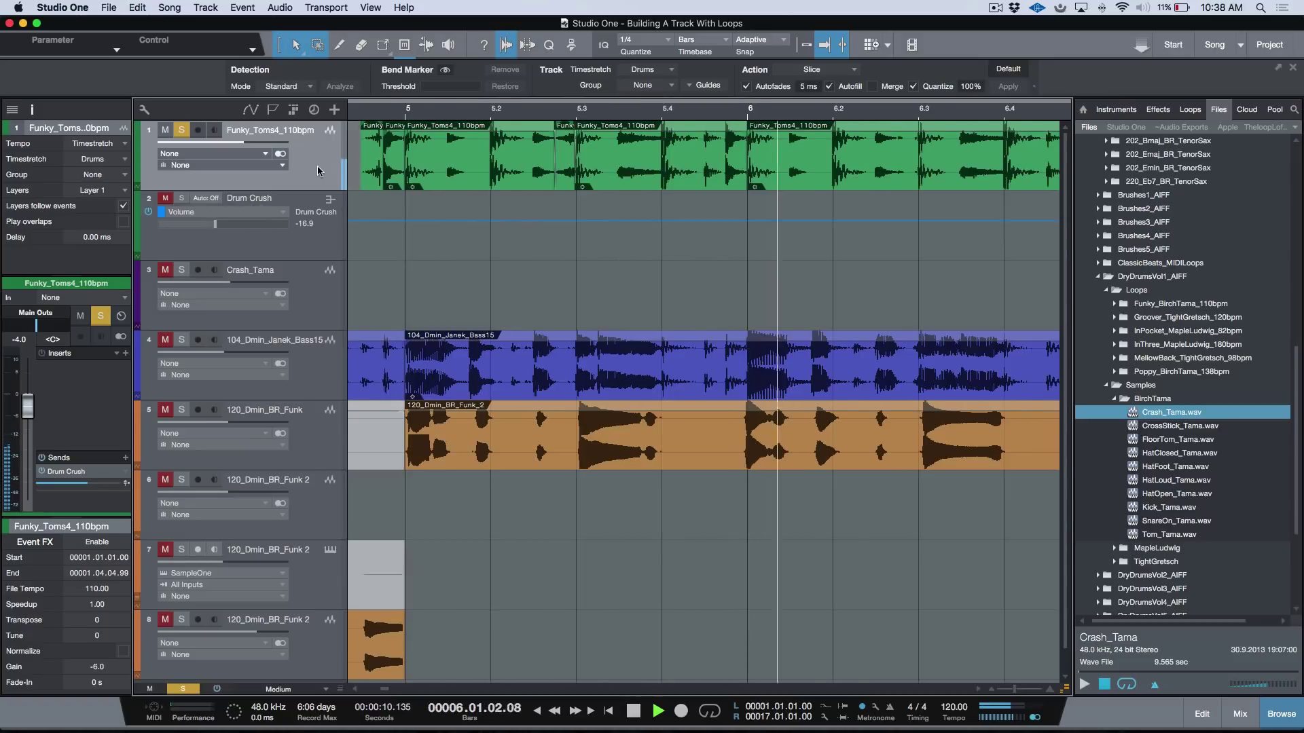
{"action": "key", "text": "space"}
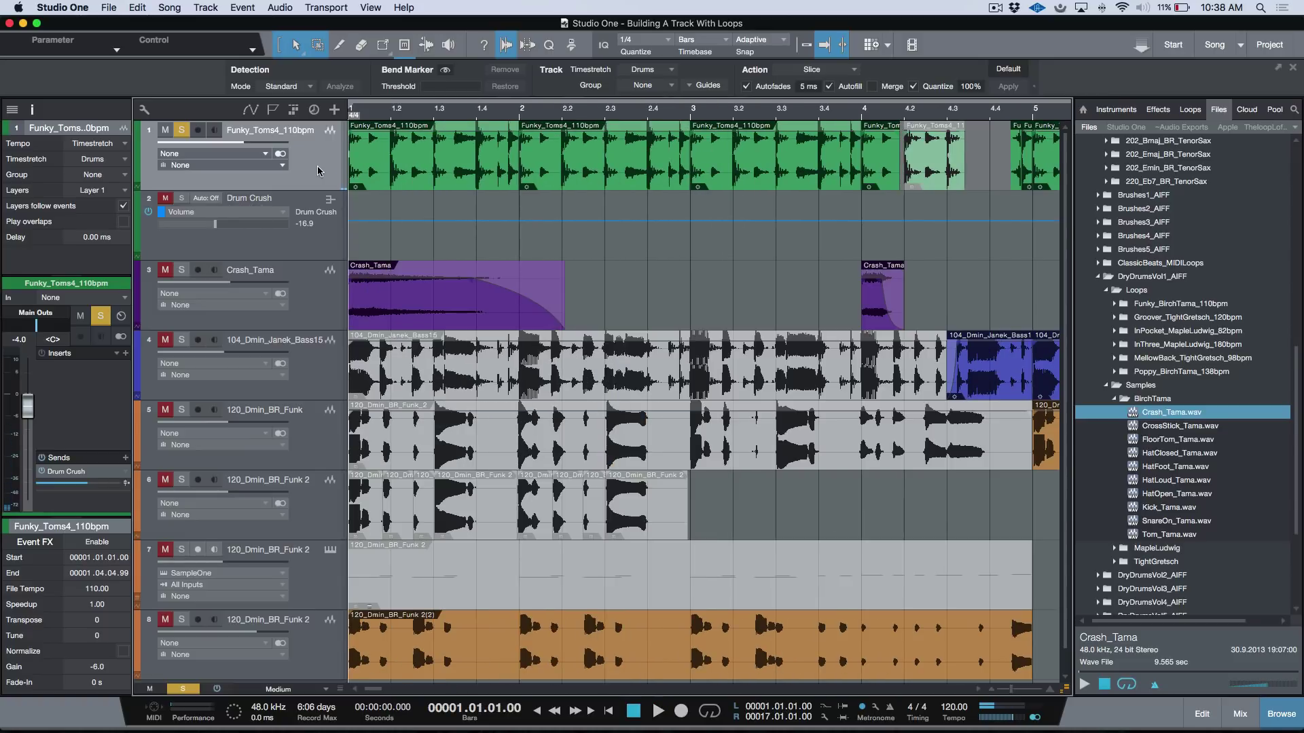
{"action": "key", "text": "z"}
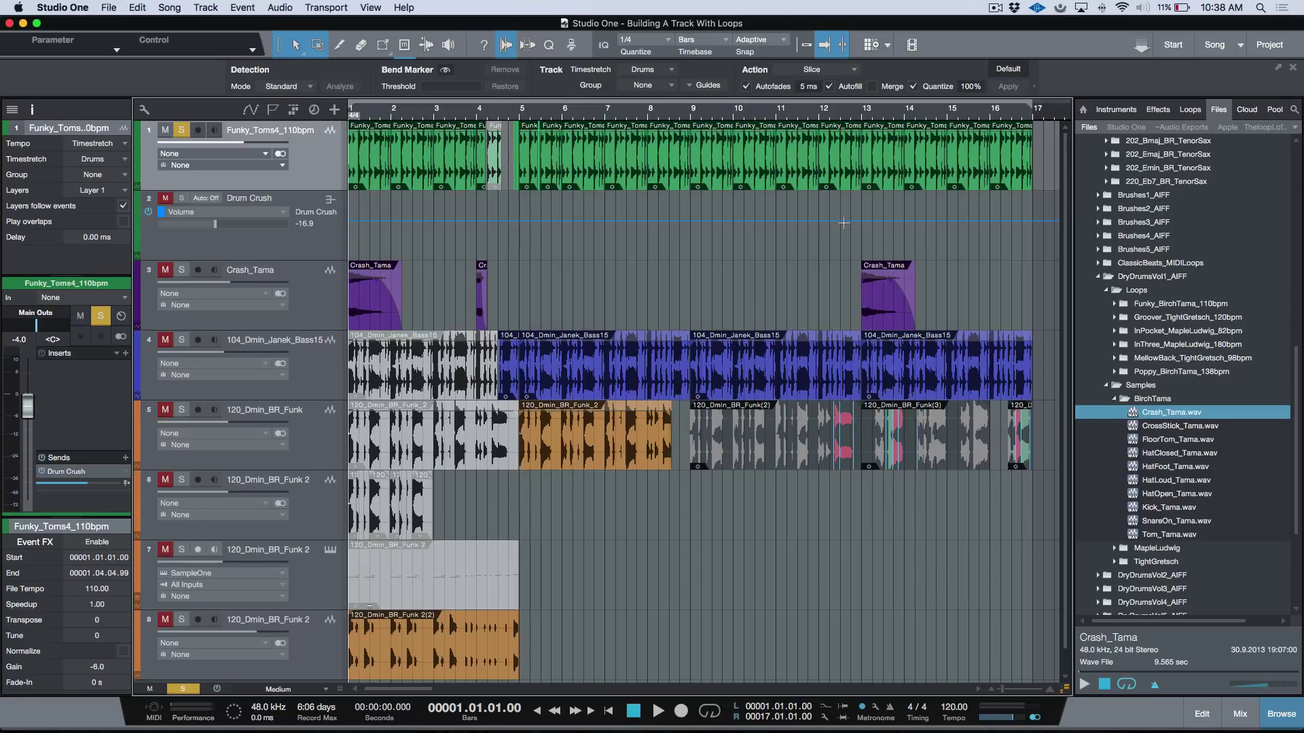
Step: Collapse the BirchTama samples folder and expand the Funky_BirchTama_110bpm loop folder inside DryDrumsVol1_AIFF
{"action": "scroll", "coordinate": [1124, 279], "scroll_direction": "up", "scroll_amount": 10}
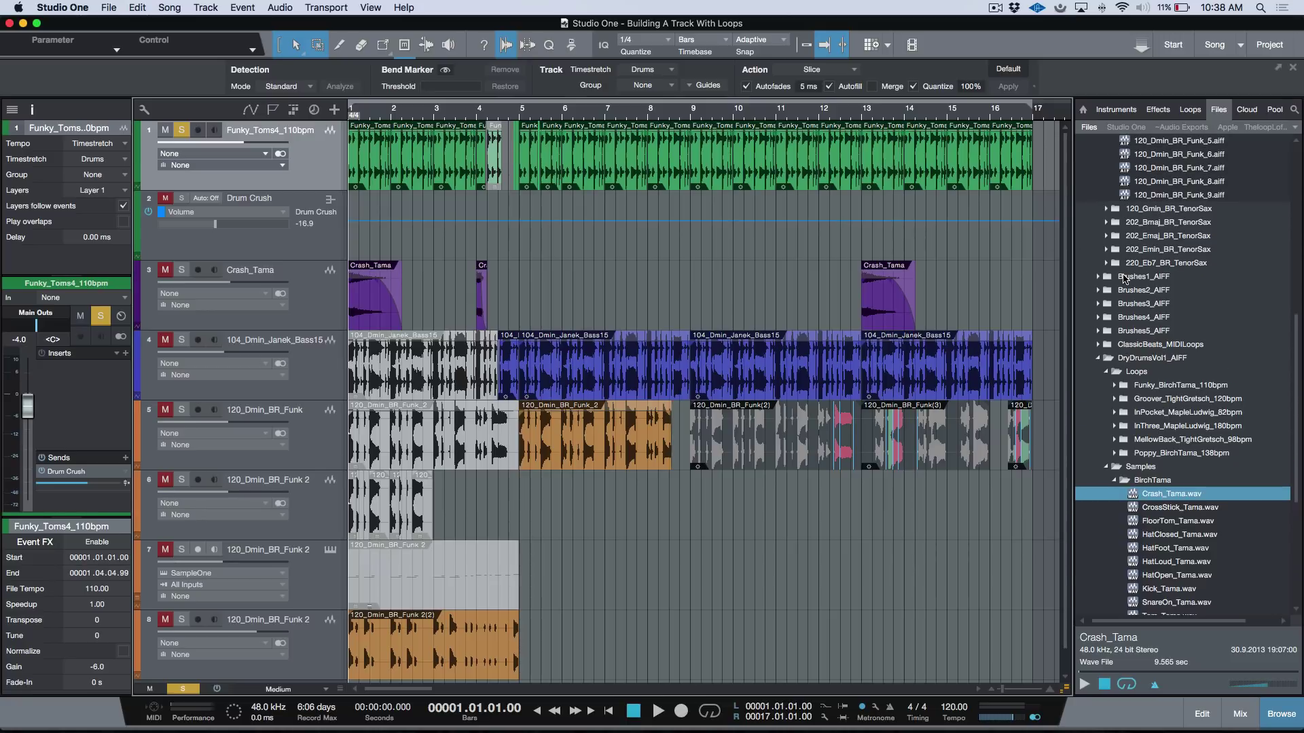
{"action": "scroll", "coordinate": [1125, 279], "scroll_direction": "down", "scroll_amount": 7}
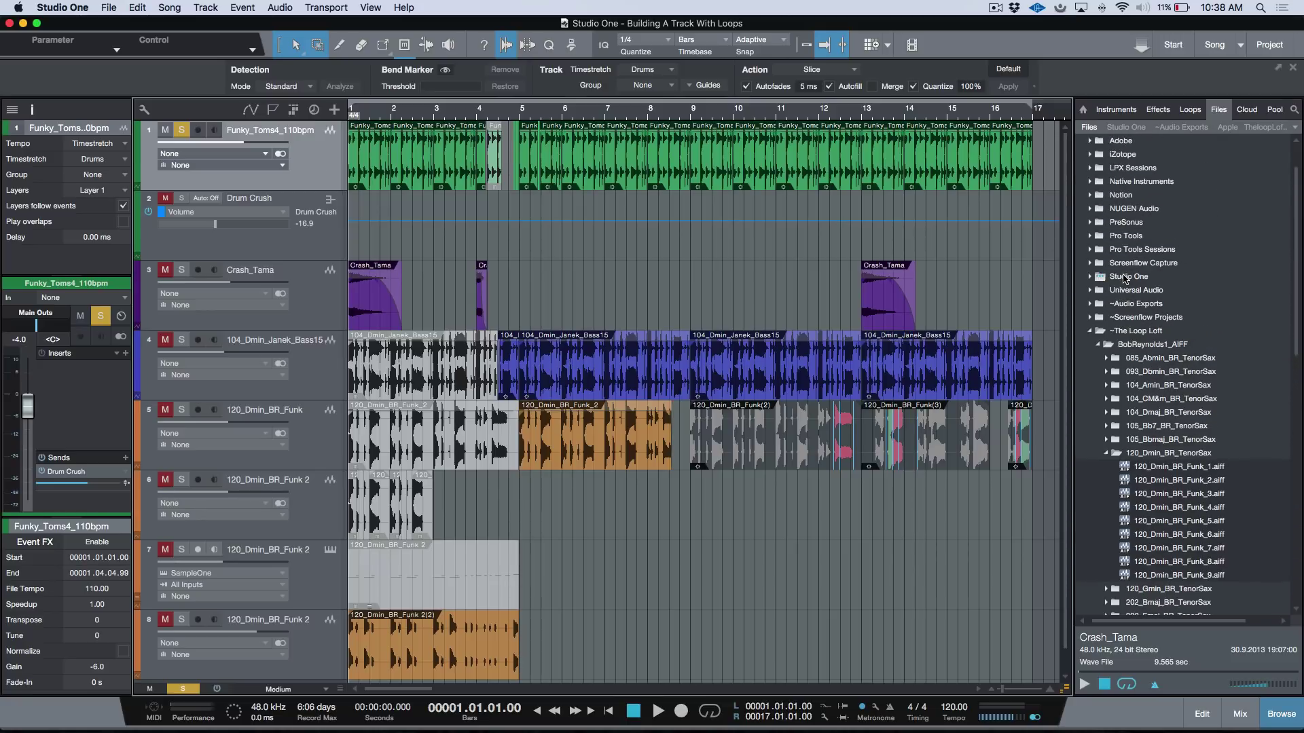
{"action": "scroll", "coordinate": [1114, 272], "scroll_direction": "down", "scroll_amount": 5}
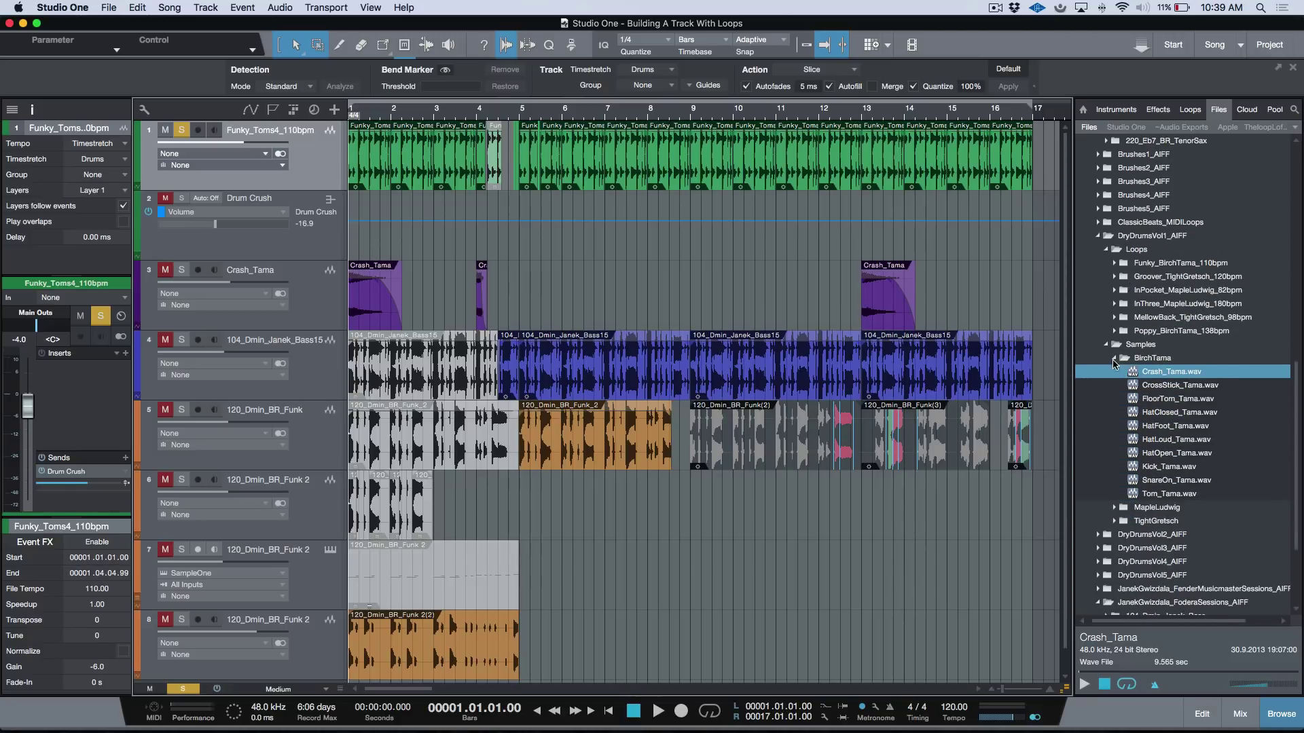
{"action": "left_click", "coordinate": [1115, 358]}
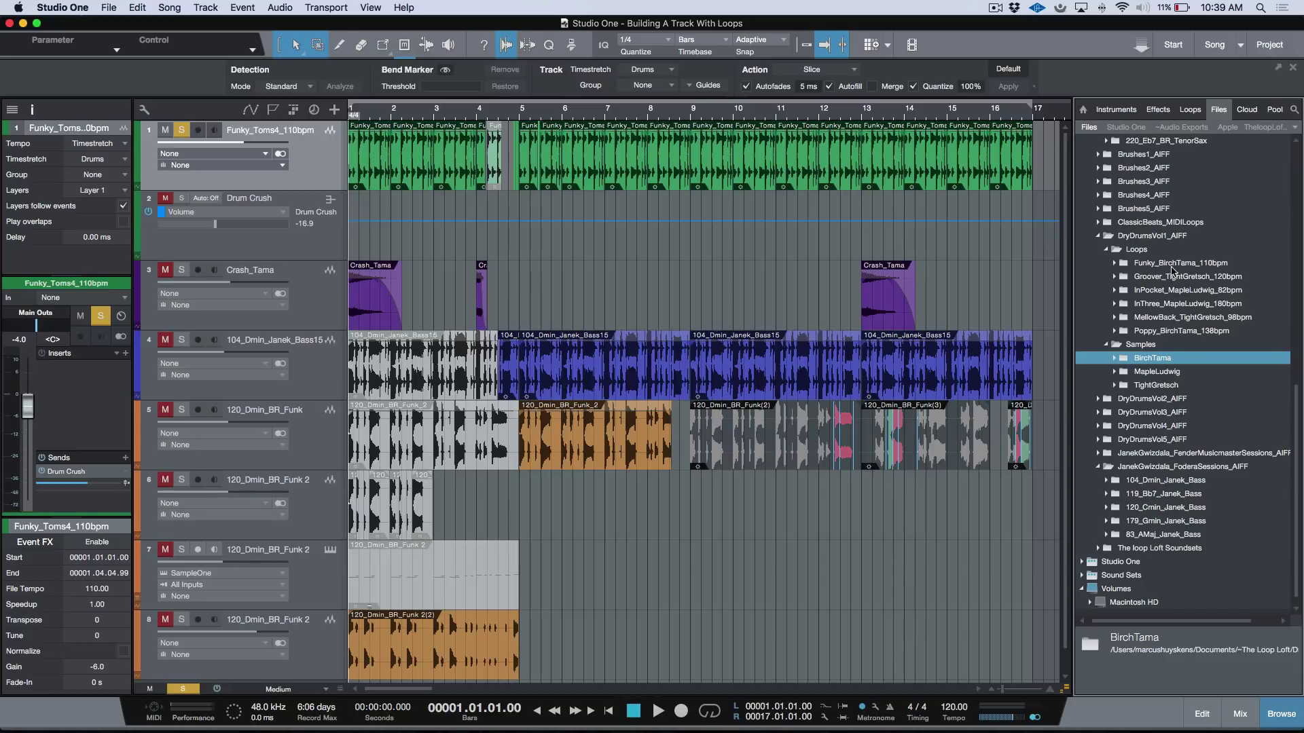
{"action": "left_click", "coordinate": [1116, 264]}
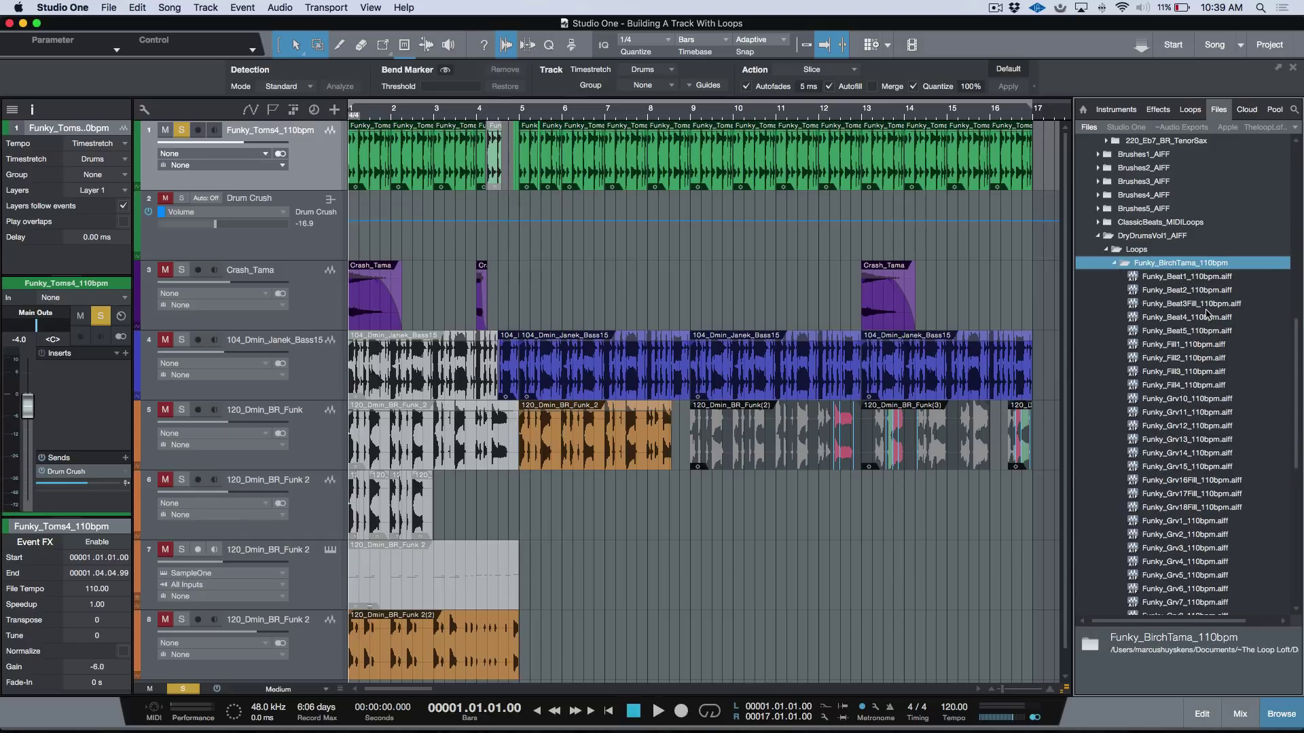
Step: Preview the Funky drum loops one after another, from Funky_Beat1_110bpm through Funky_Fill2_110bpm
{"action": "scroll", "coordinate": [1207, 314], "scroll_direction": "down", "scroll_amount": 2}
{"action": "left_click", "coordinate": [1187, 242]}
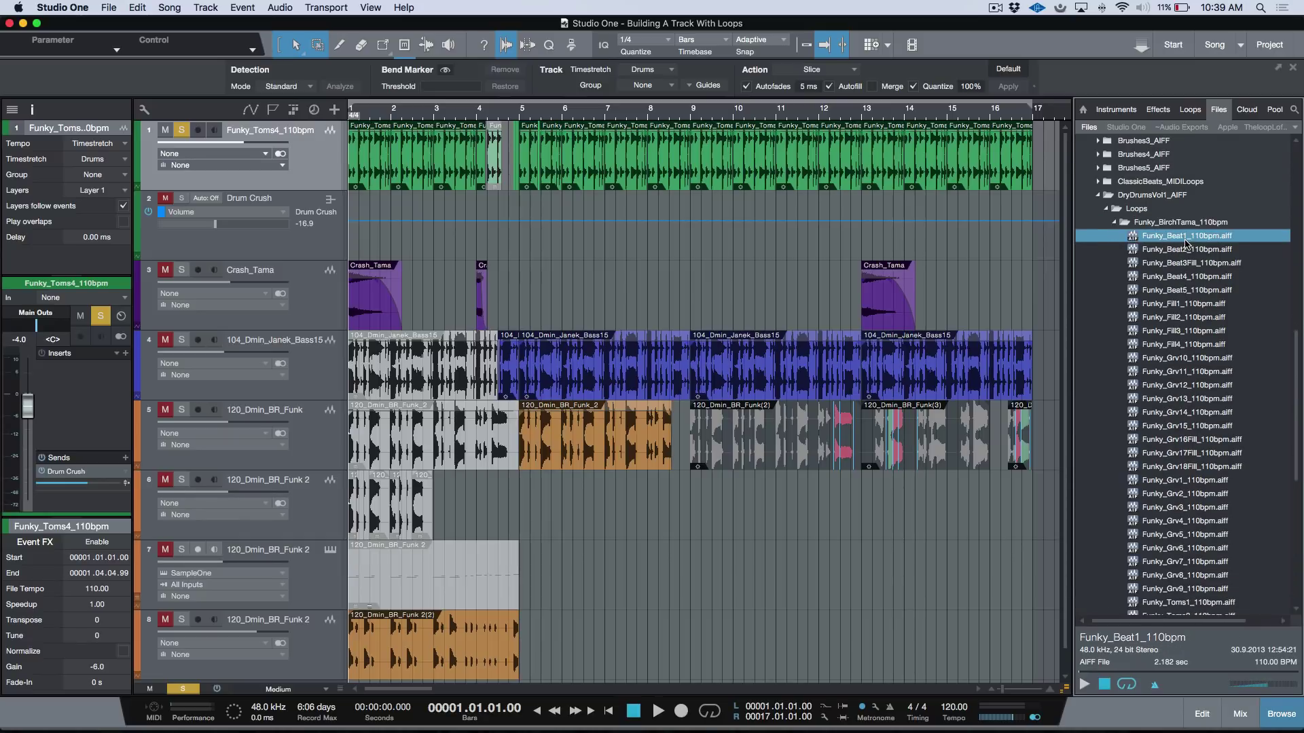
{"action": "left_click", "coordinate": [1085, 684]}
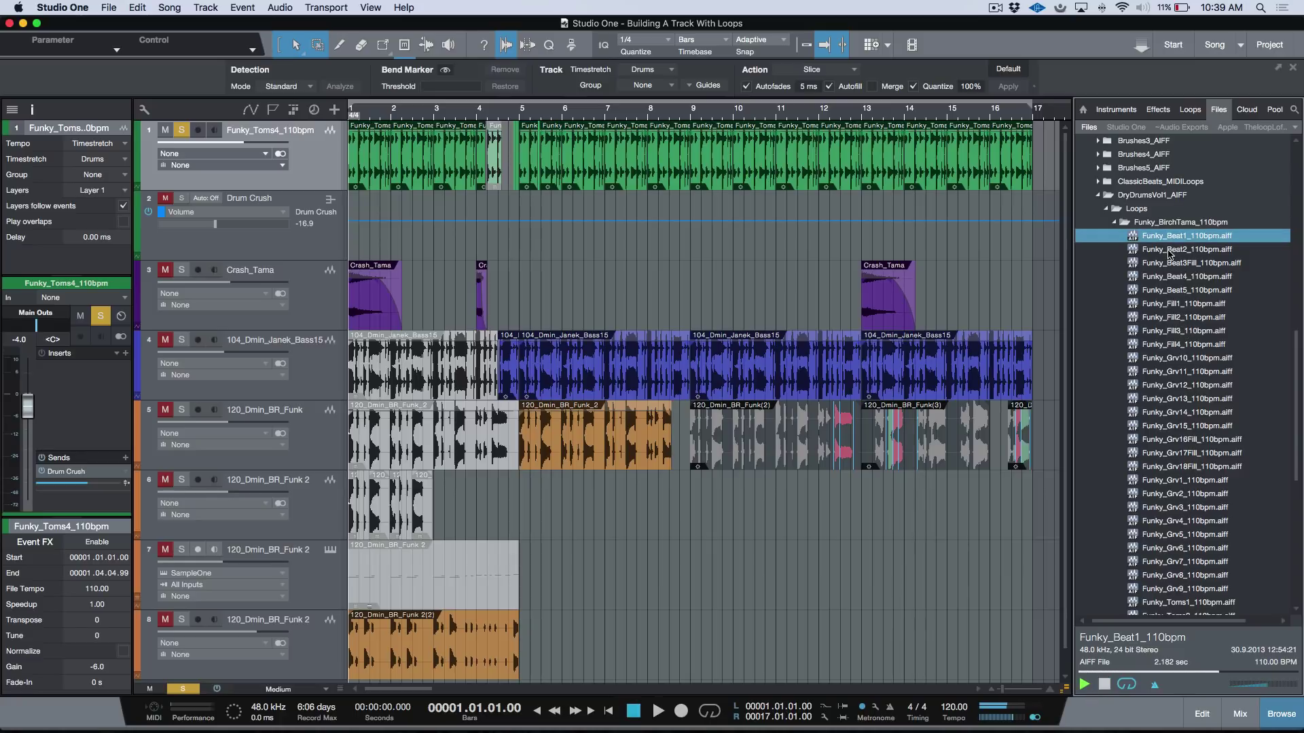
{"action": "left_click", "coordinate": [1169, 251]}
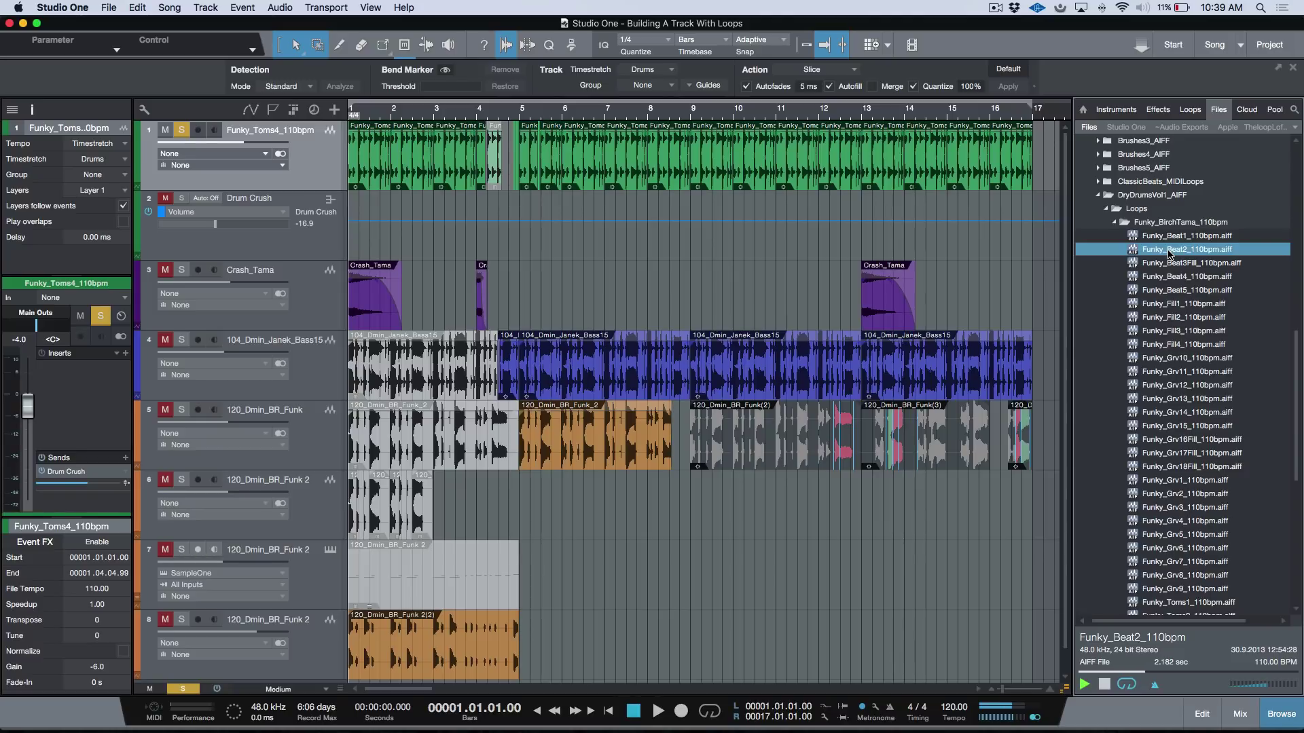
{"action": "key", "text": "Down"}
{"action": "key", "text": "Down"}
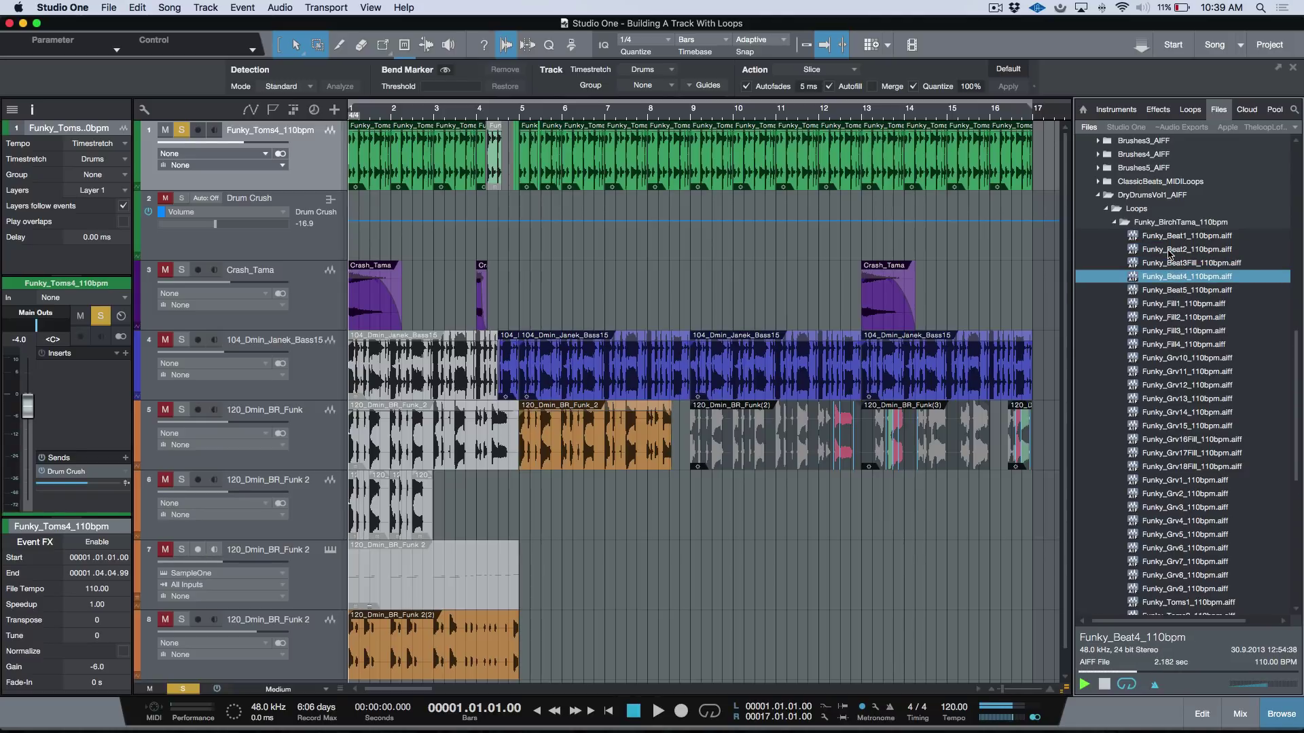
{"action": "key", "text": "Down"}
{"action": "key", "text": "Down"}
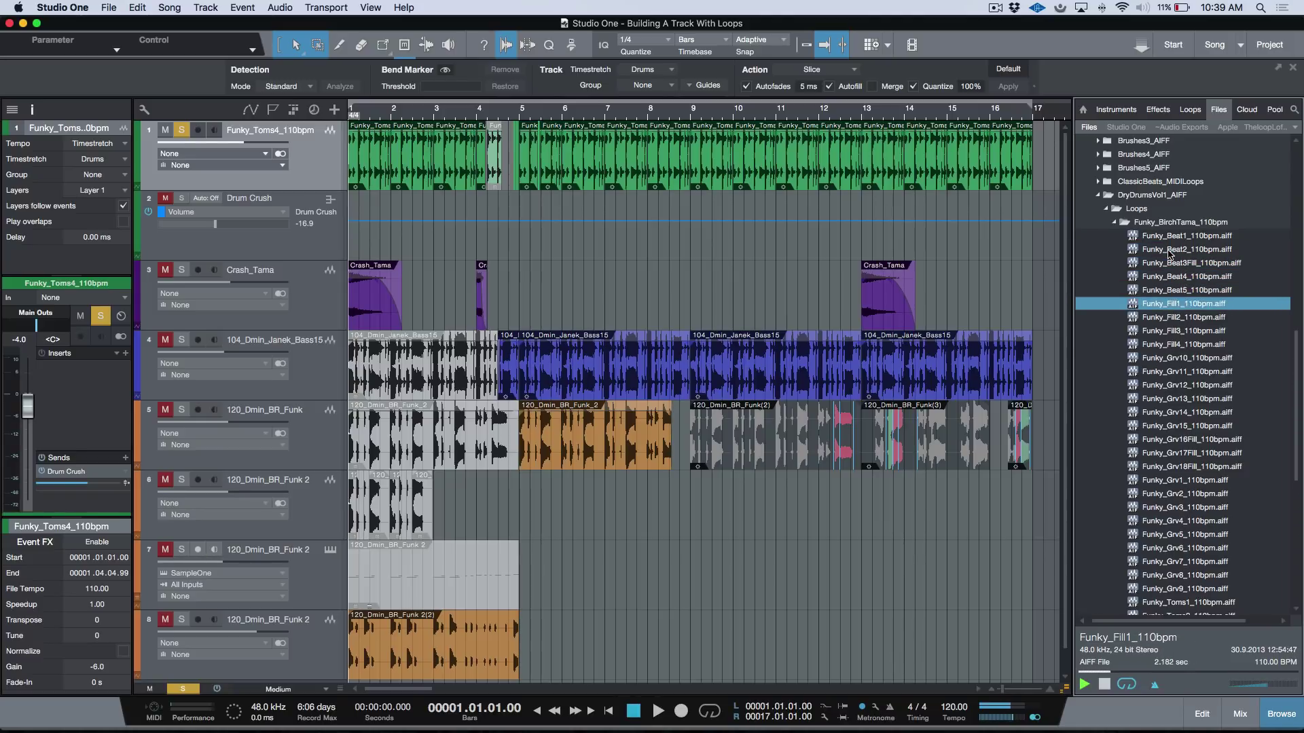
{"action": "key", "text": "Down"}
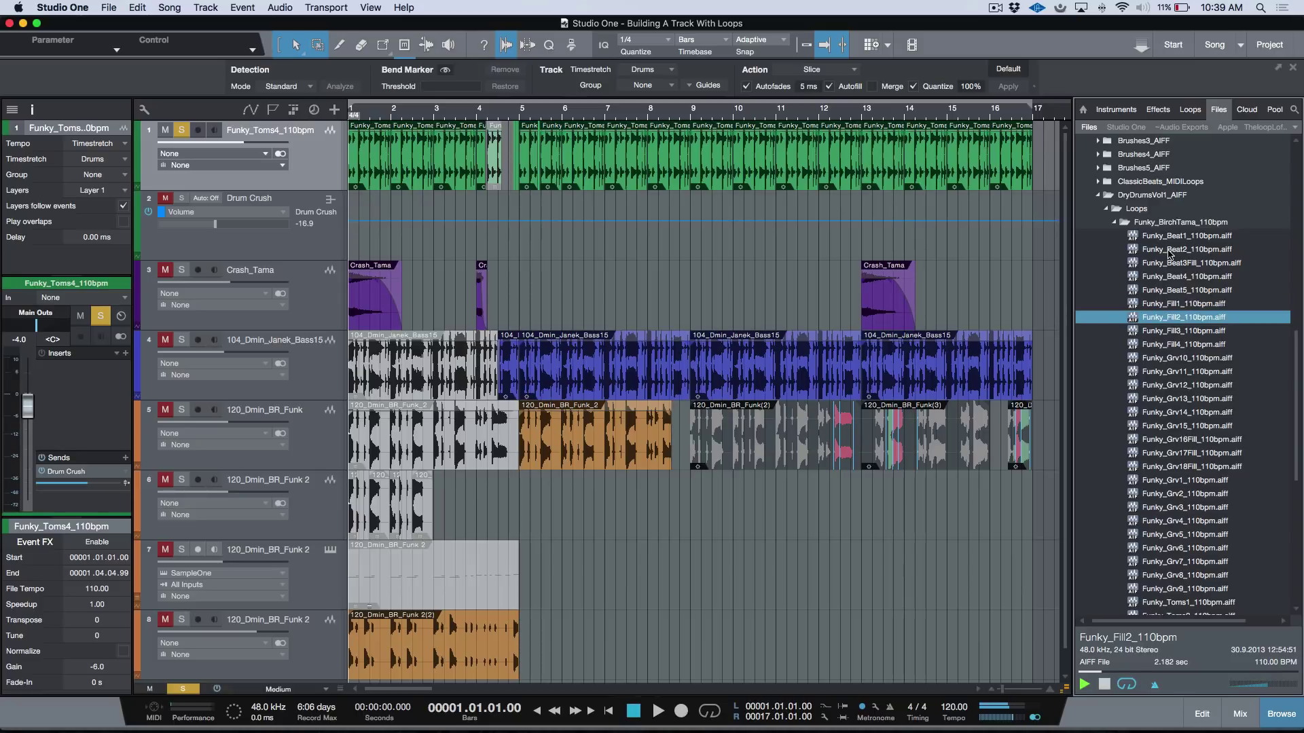
Step: Preview the Funky_Toms4_110bpm.aiff loop and stop the preview
{"action": "scroll", "coordinate": [1199, 393], "scroll_direction": "down", "scroll_amount": 1}
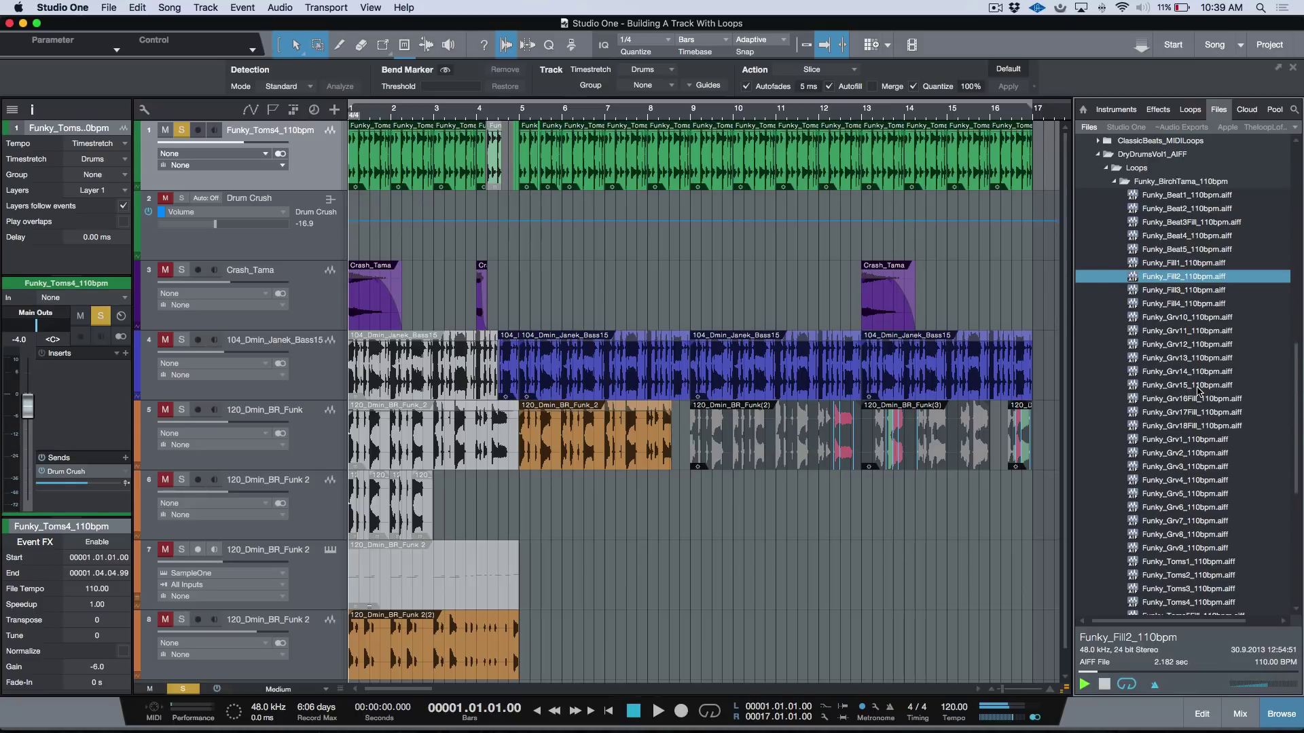
{"action": "scroll", "coordinate": [1199, 393], "scroll_direction": "down", "scroll_amount": 3}
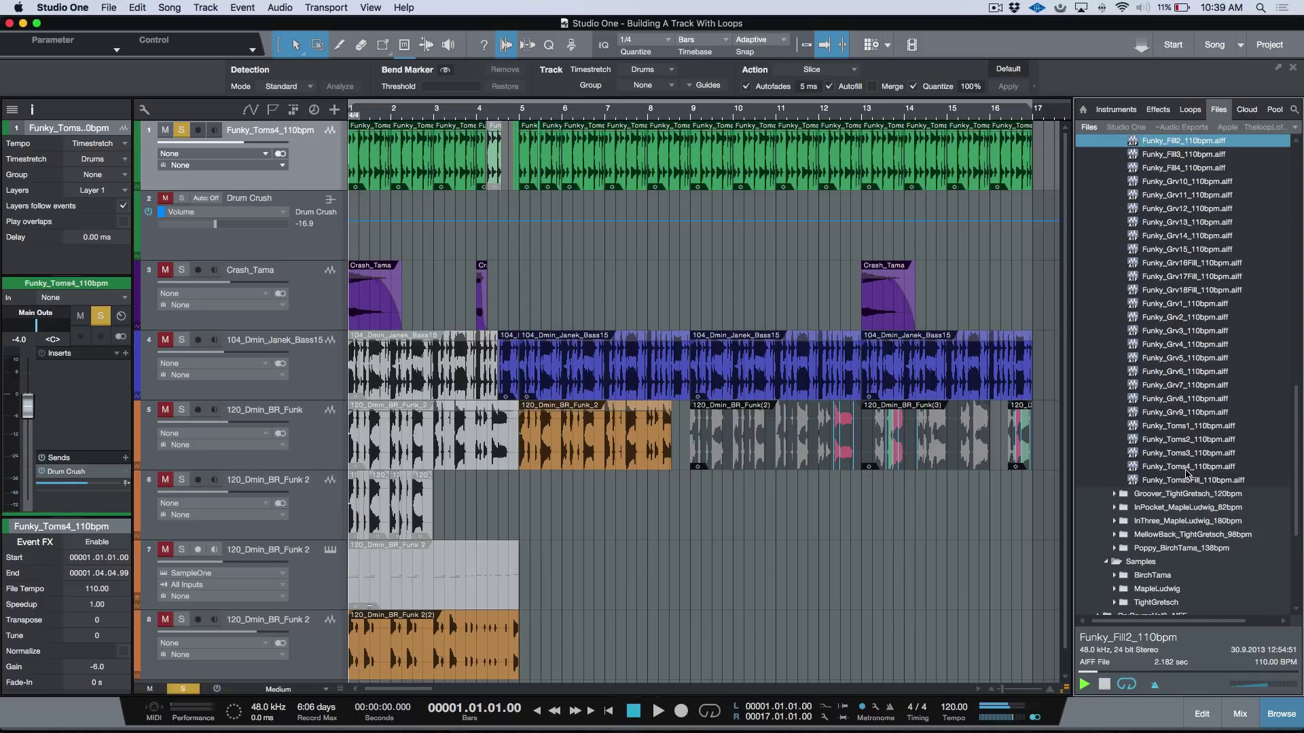
{"action": "left_click", "coordinate": [1187, 468]}
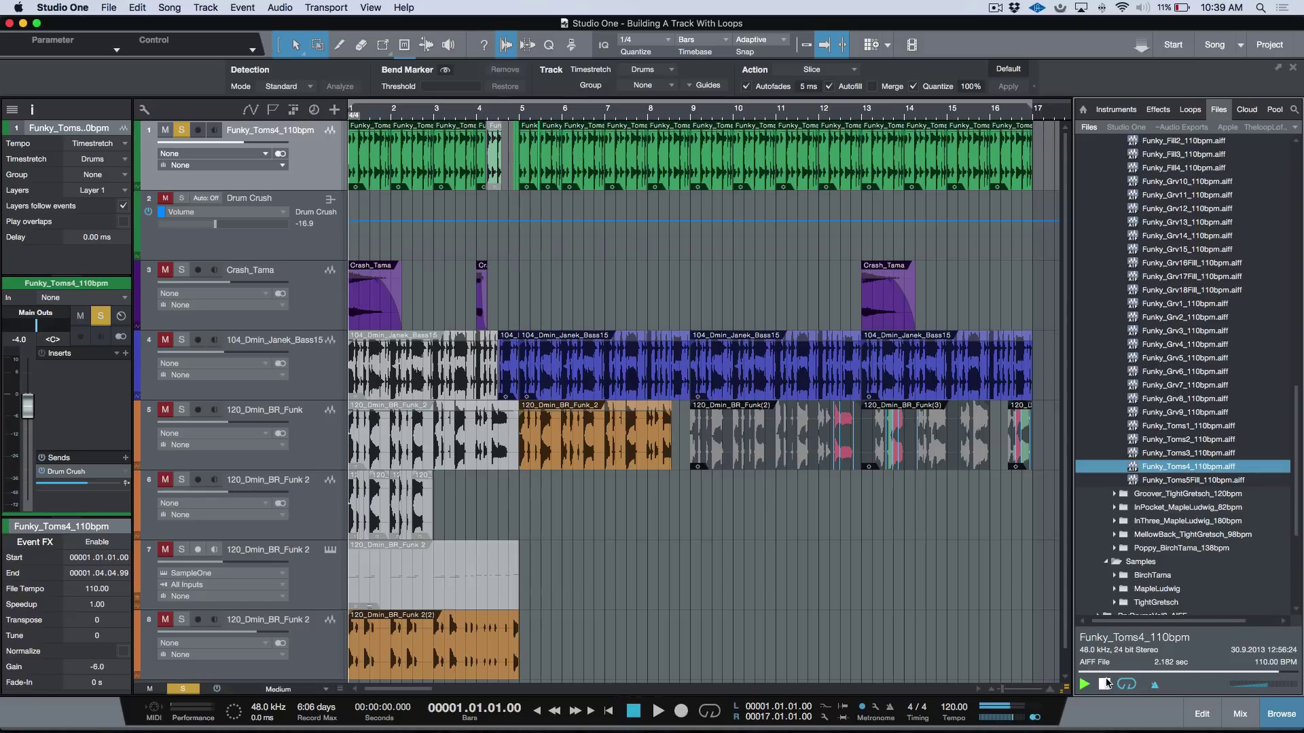
{"action": "left_click", "coordinate": [1105, 684]}
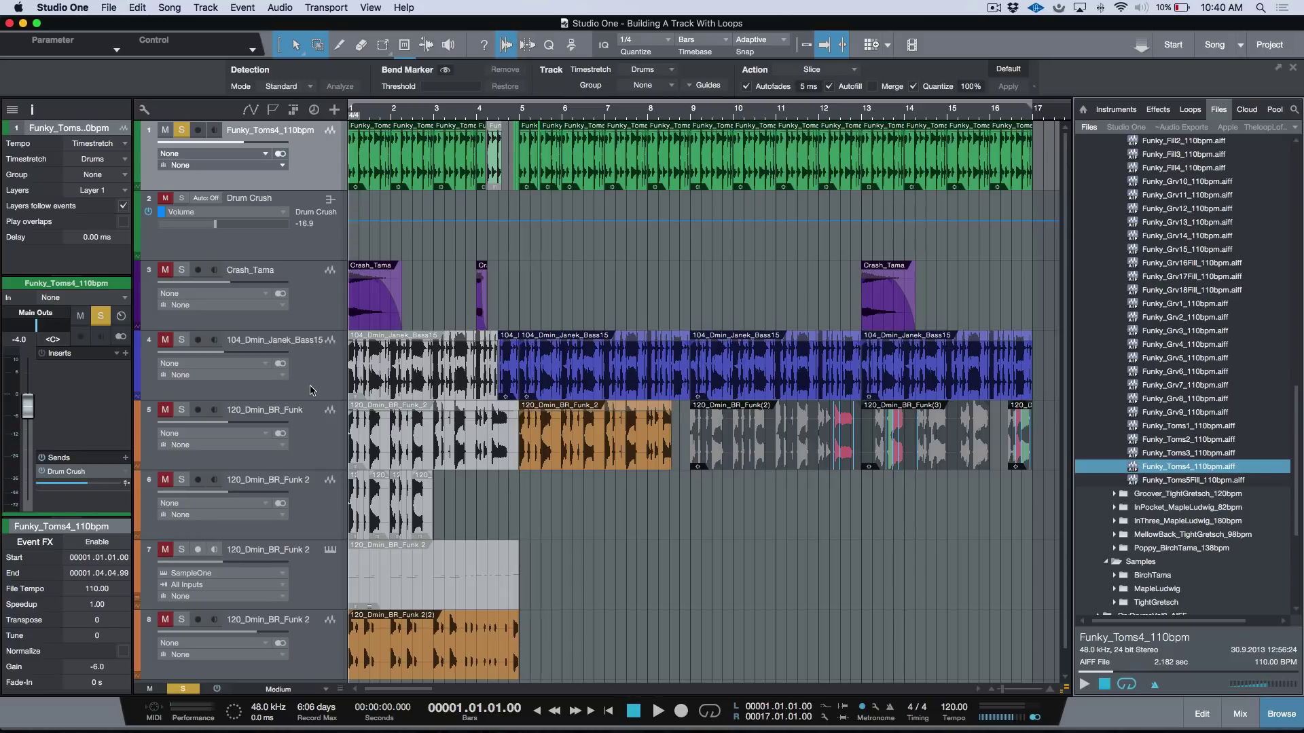
Step: Set the loop range to the 104_Dmin_Janek_Bass15 event spanning bars 5 to 9
{"action": "left_click", "coordinate": [608, 388]}
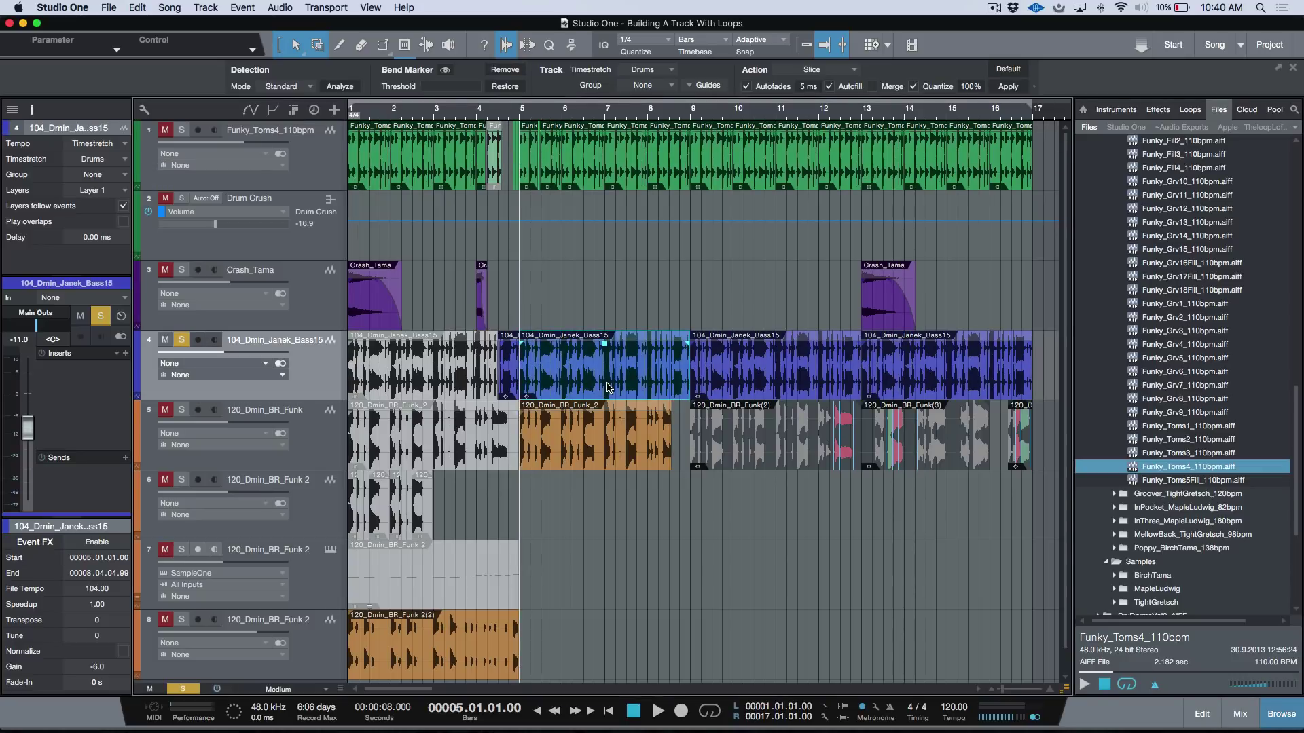
{"action": "key", "text": "p"}
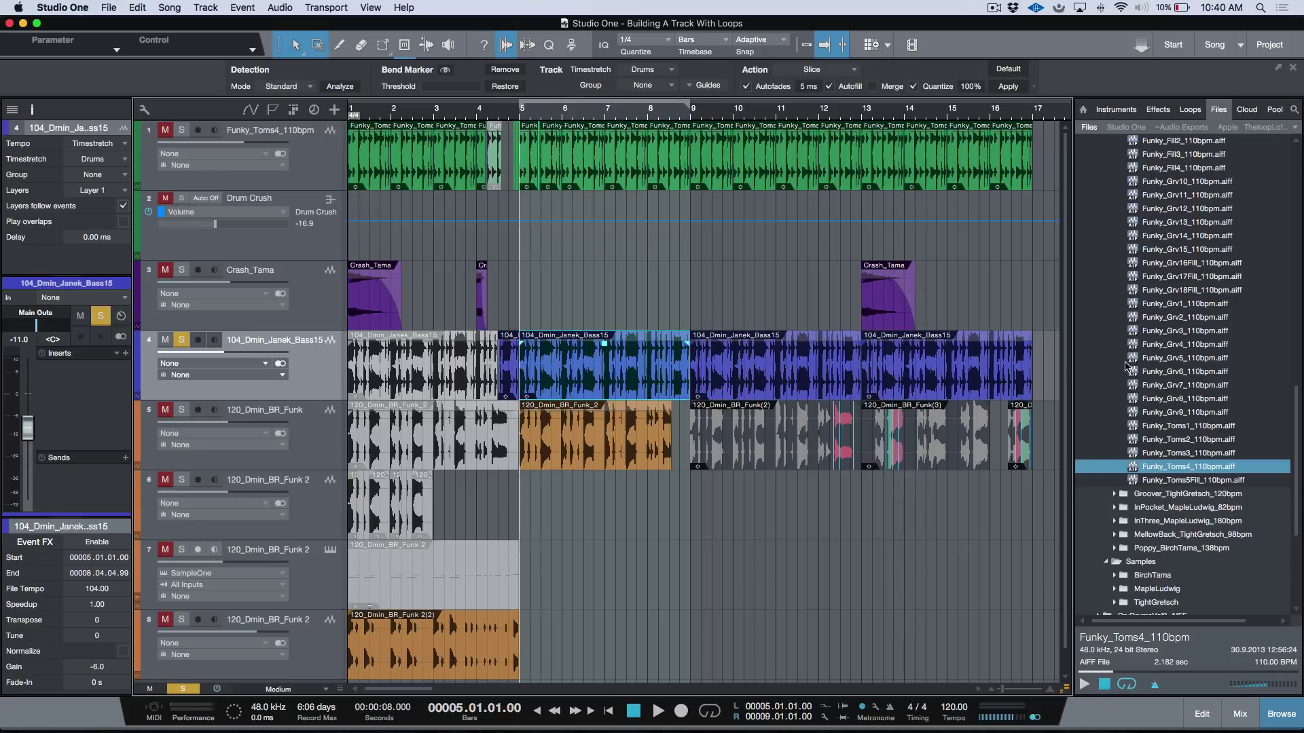
Step: Expand the 104_Dmin_Janek_Bass folder inside JanekGwizdala_FoderaSessions_AIFF to list its bass loops
{"action": "scroll", "coordinate": [1138, 365], "scroll_direction": "up", "scroll_amount": 3}
{"action": "scroll", "coordinate": [1139, 365], "scroll_direction": "up", "scroll_amount": 10}
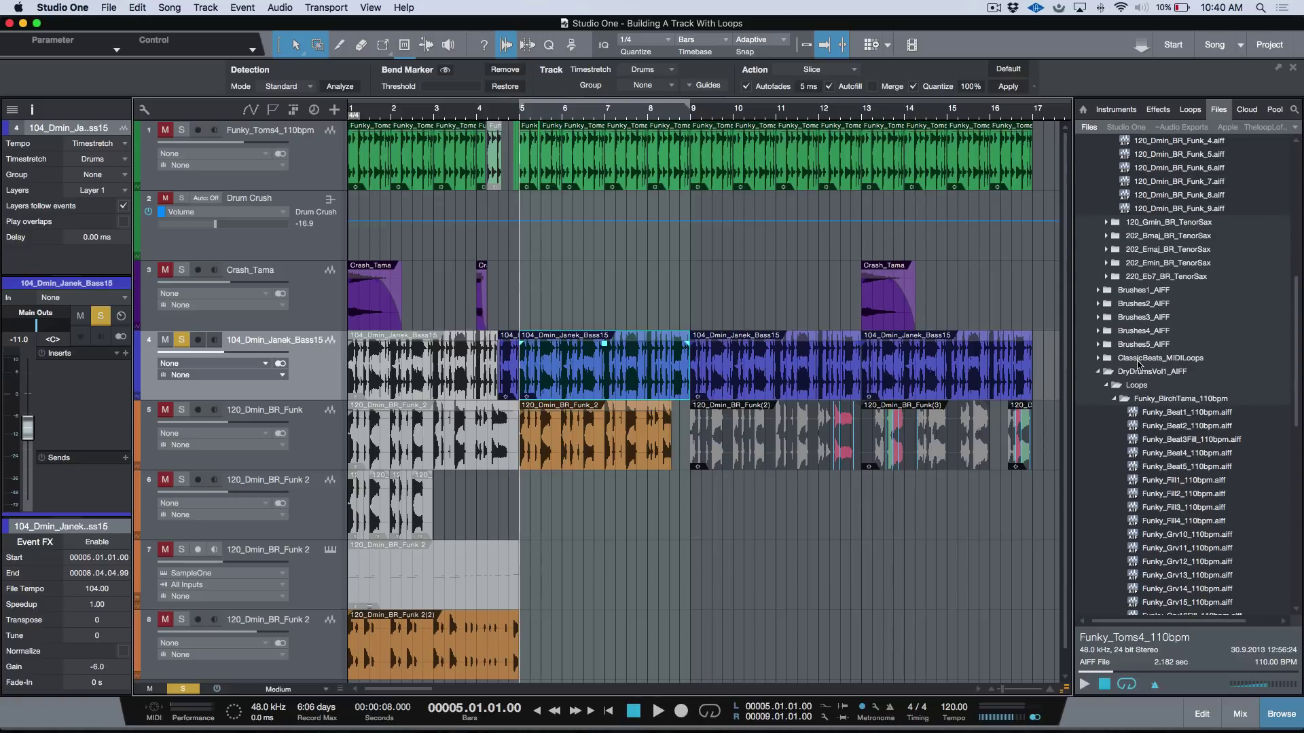
{"action": "scroll", "coordinate": [1138, 365], "scroll_direction": "down", "scroll_amount": 15}
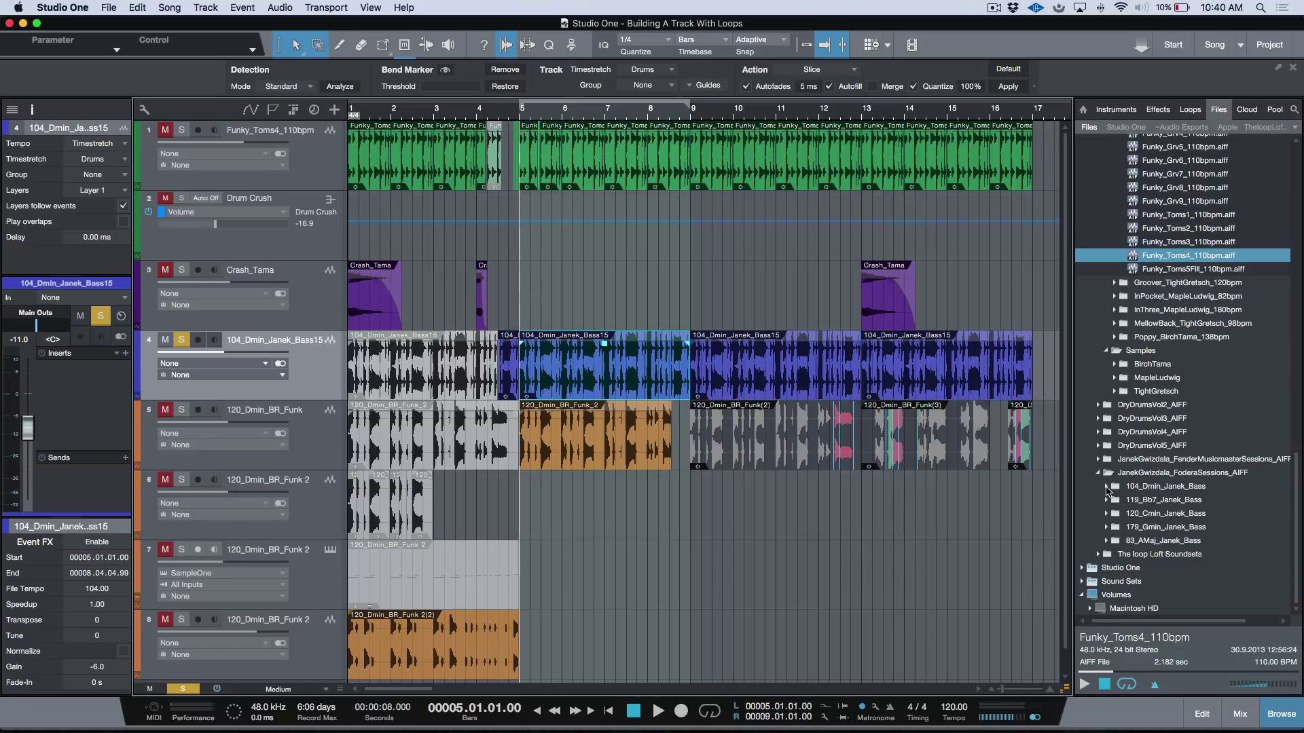
{"action": "left_click", "coordinate": [1107, 486]}
{"action": "scroll", "coordinate": [1141, 477], "scroll_direction": "down", "scroll_amount": 10}
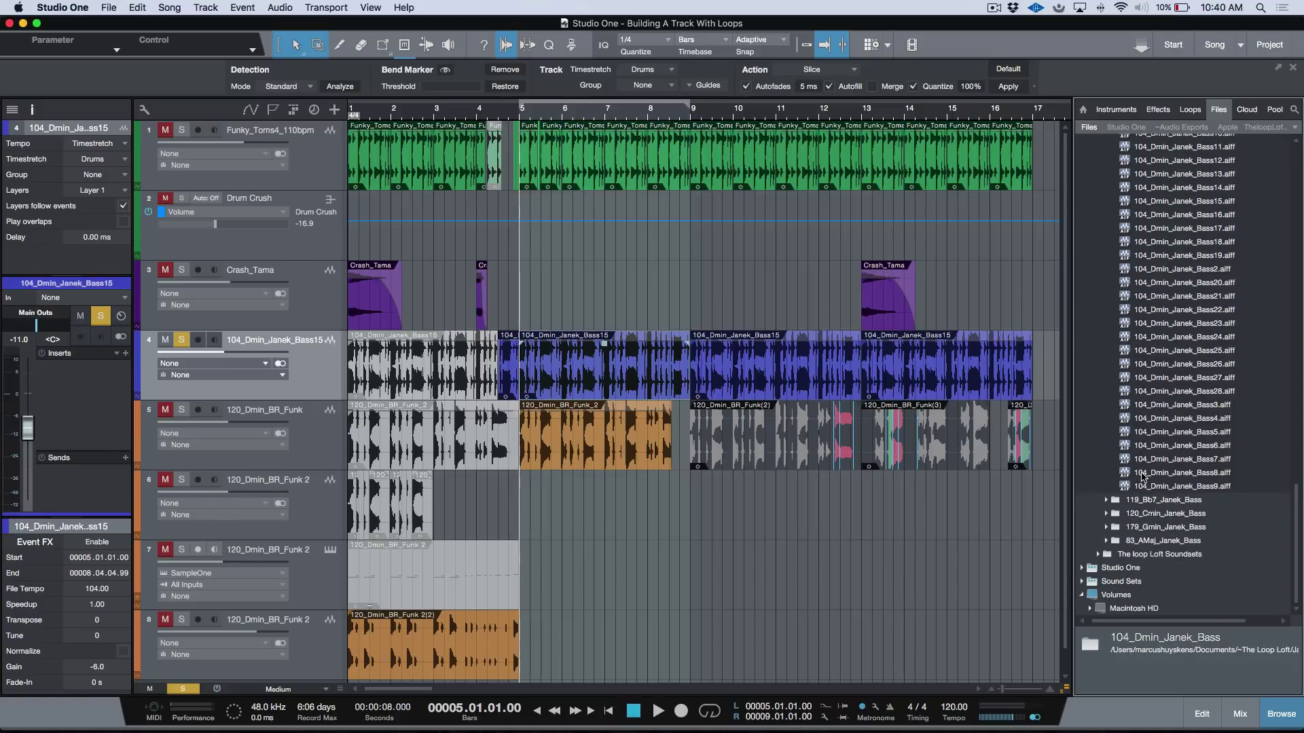
{"action": "scroll", "coordinate": [1143, 478], "scroll_direction": "up", "scroll_amount": 1}
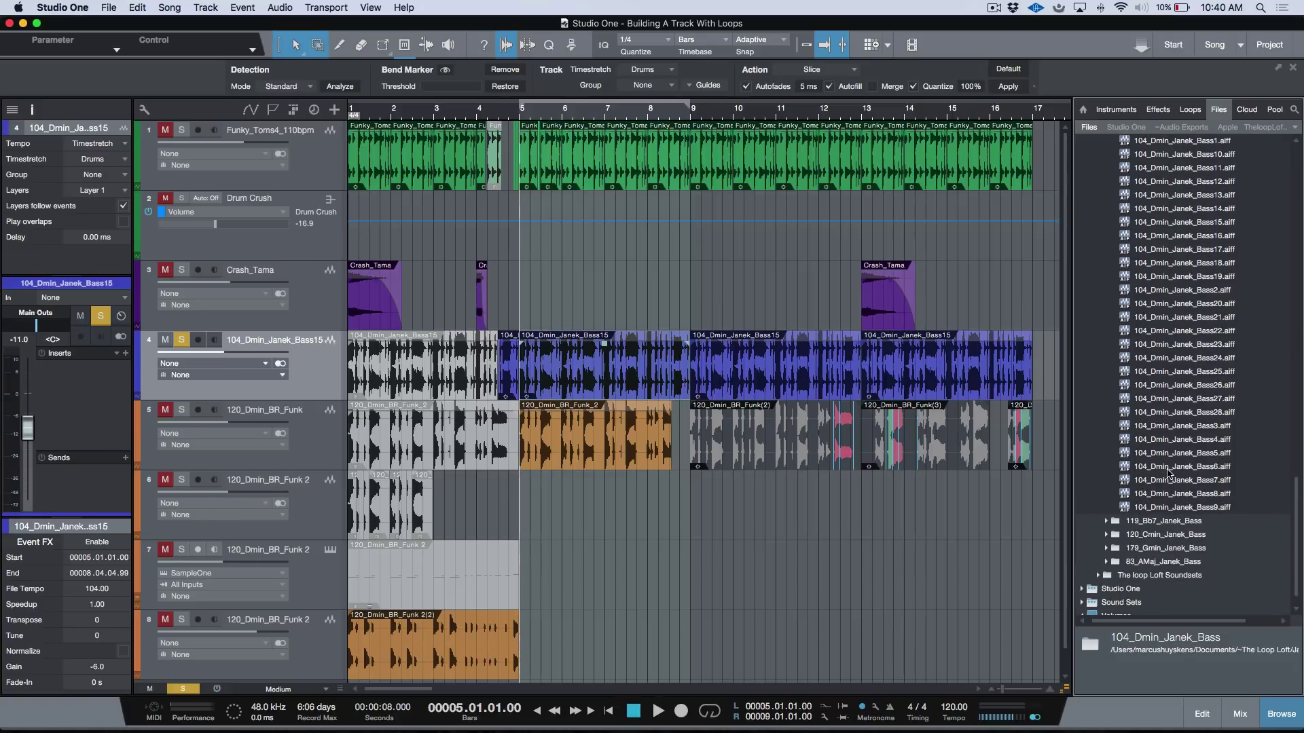
{"action": "scroll", "coordinate": [1169, 473], "scroll_direction": "up", "scroll_amount": 2}
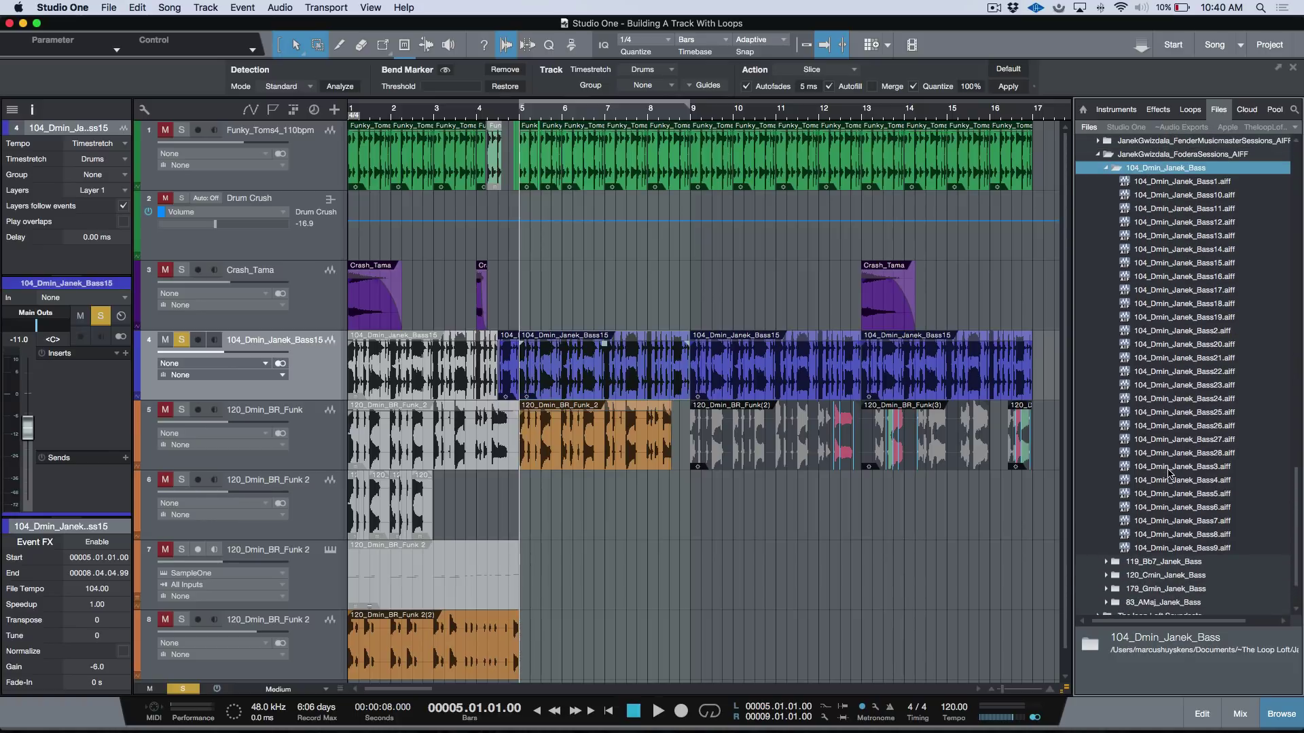
Step: Preview the bass loops 104_Dmin_Janek_Bass15.aiff and 104_Dmin_Janek_Bass14.aiff
{"action": "left_click", "coordinate": [1196, 268]}
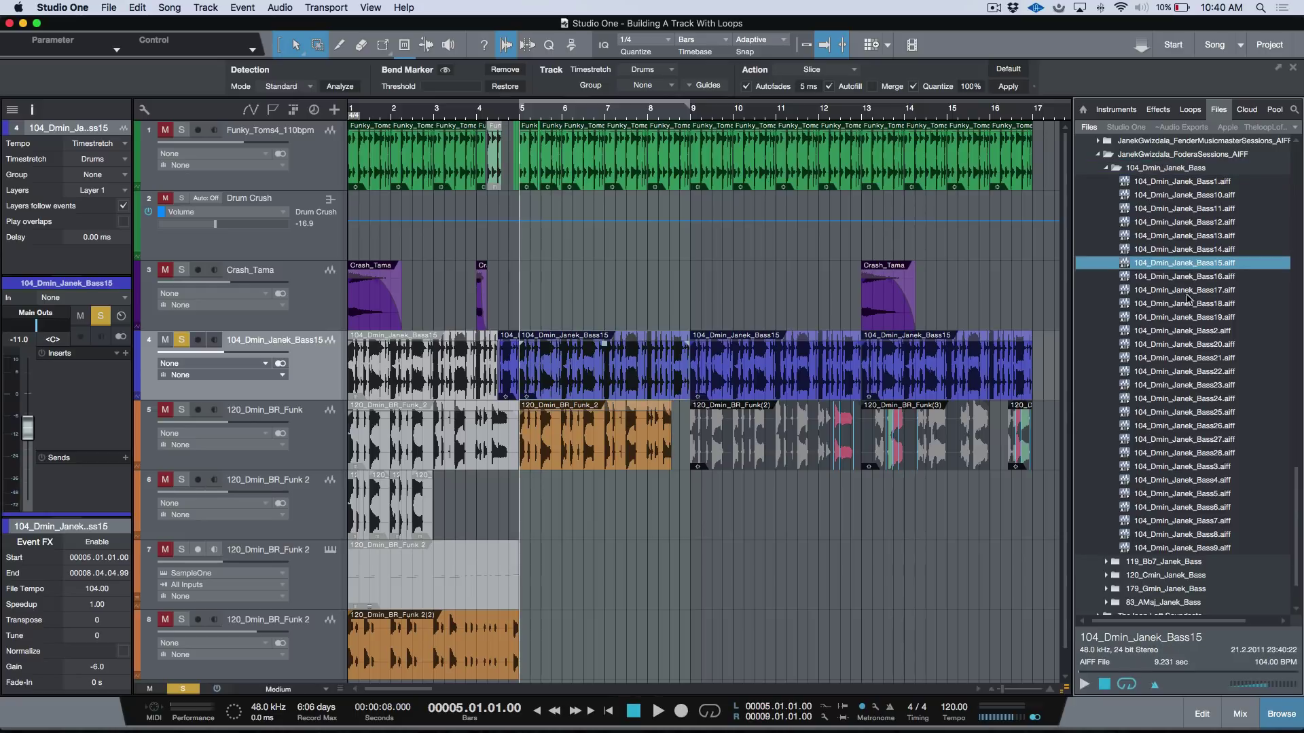
{"action": "left_click", "coordinate": [1086, 685]}
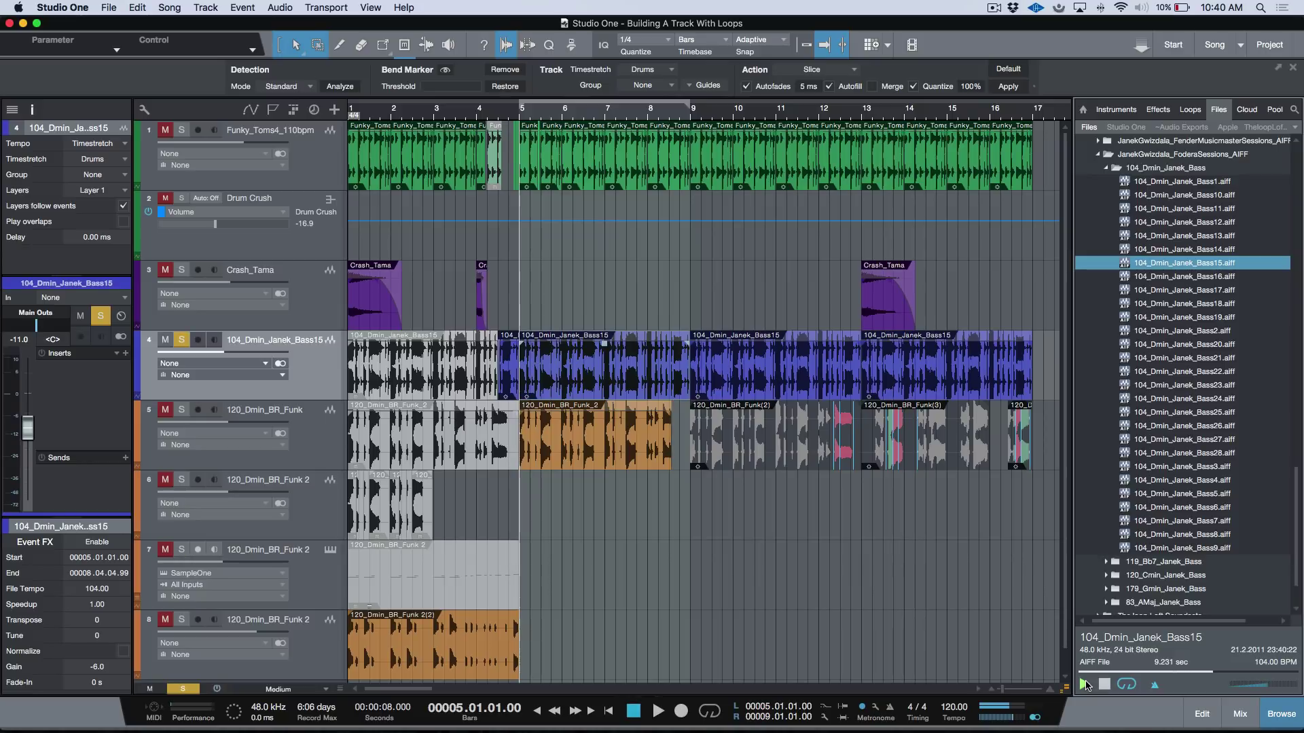
{"action": "key", "text": "Up"}
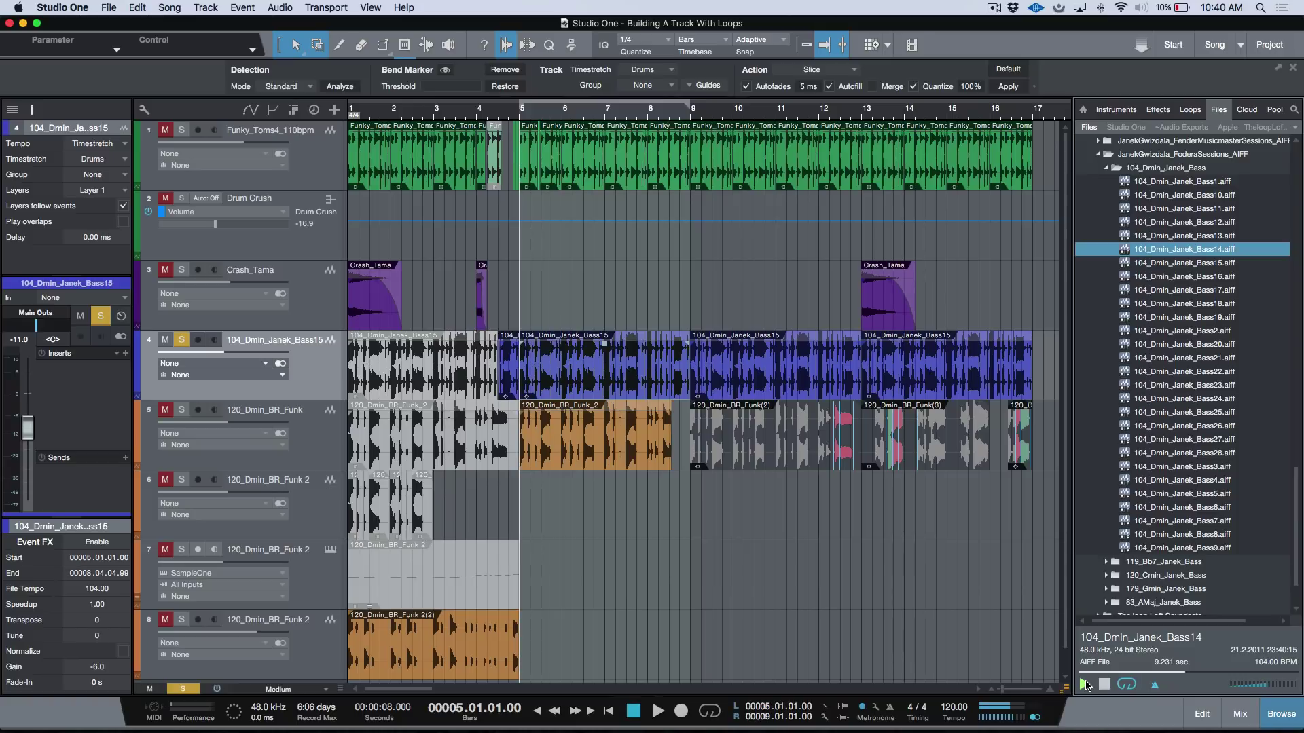
Step: Preview the bass loops from 104_Dmin_Janek_Bass15.aiff through 104_Dmin_Janek_Bass18.aiff and stop the preview
{"action": "key", "text": "Down"}
{"action": "key", "text": "Down"}
{"action": "key", "text": "Down"}
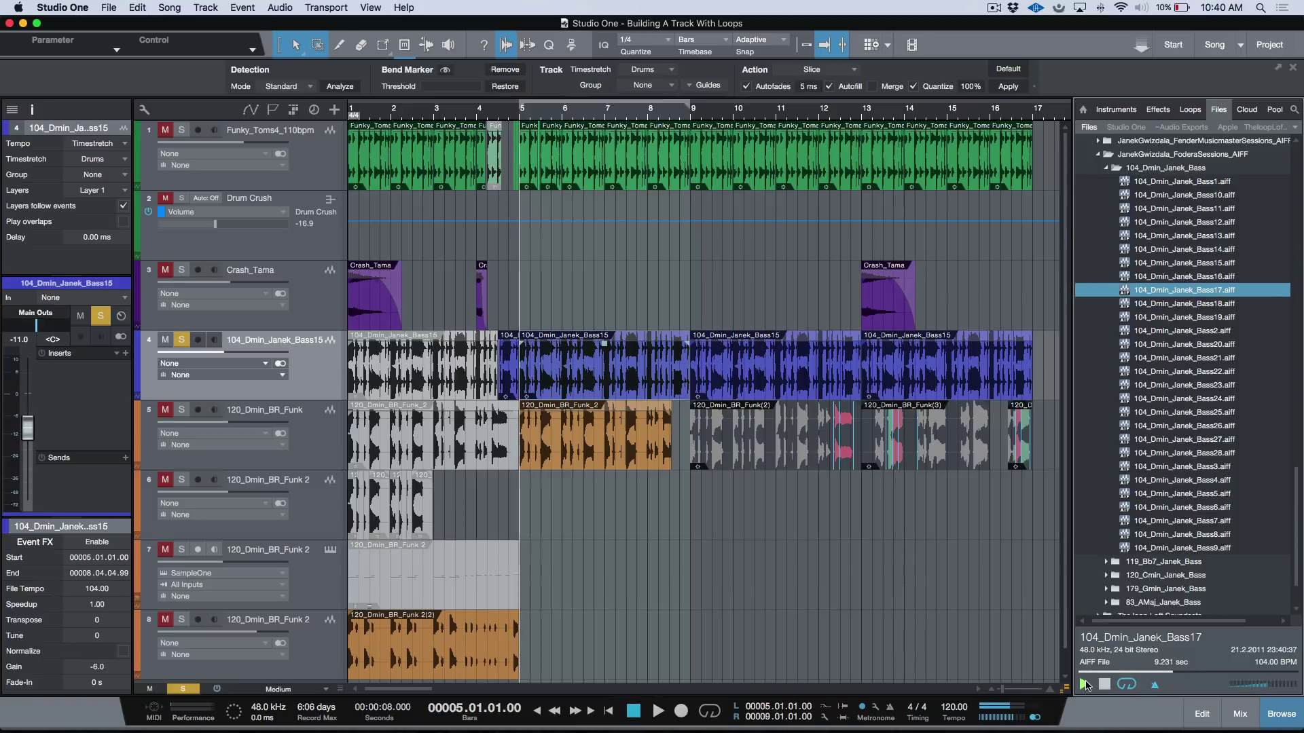
{"action": "key", "text": "Down"}
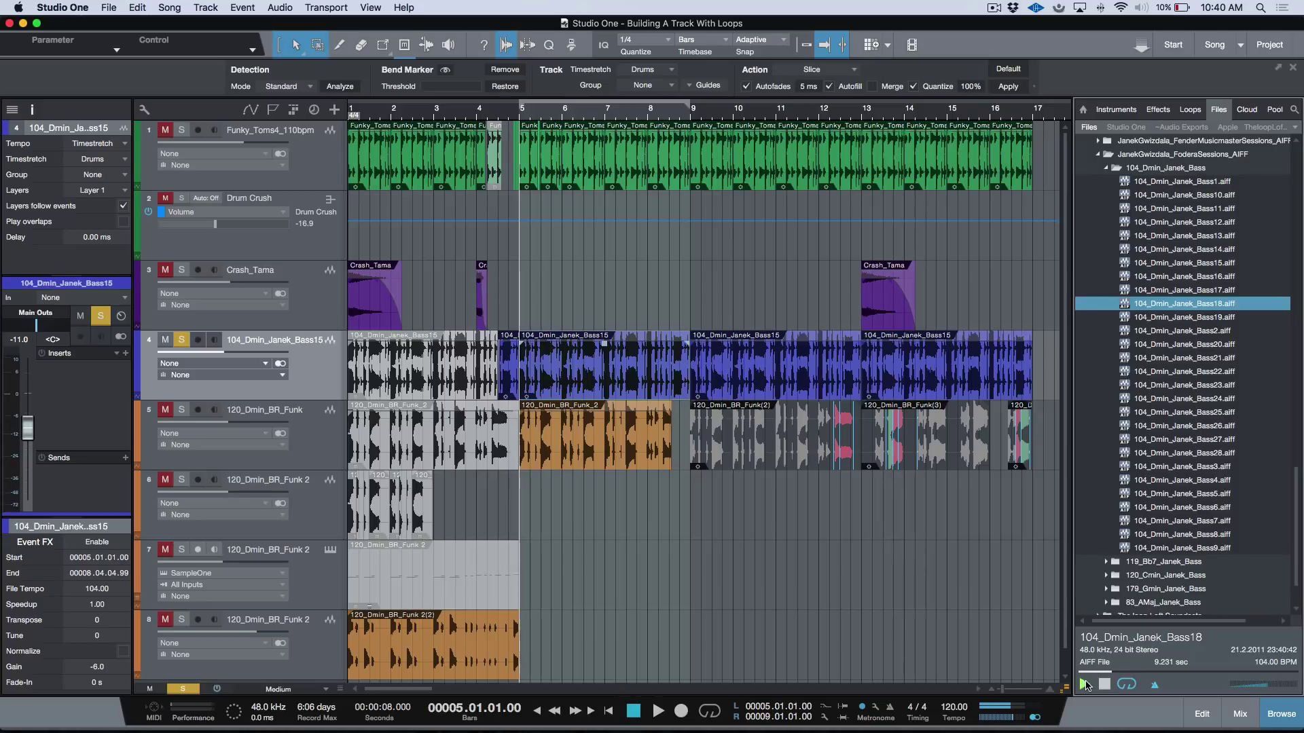
{"action": "left_click", "coordinate": [1105, 686]}
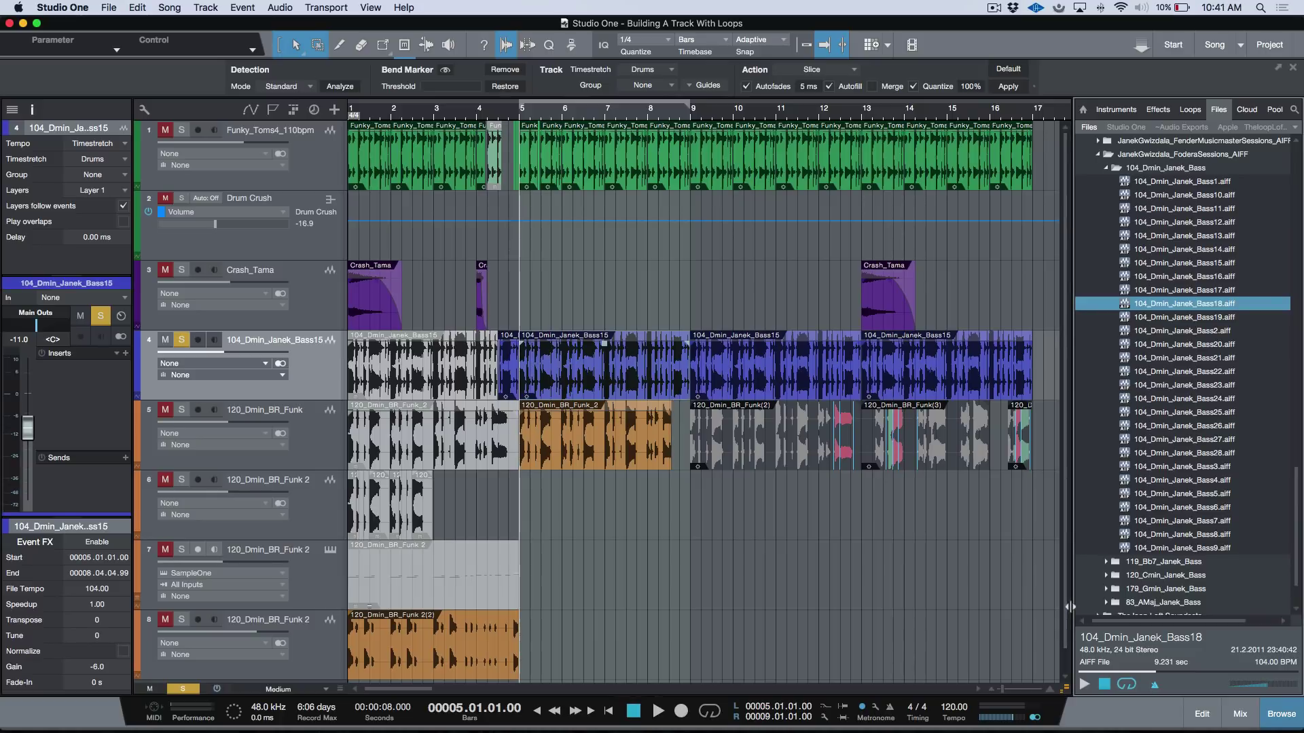
Step: Unsolo track 4, unmute the first 120_Dmin_BR_Funk_2 event on track 5, and mute the 120_Dmin_BR_Funk 2(2) event on track 8
{"action": "left_click", "coordinate": [182, 339]}
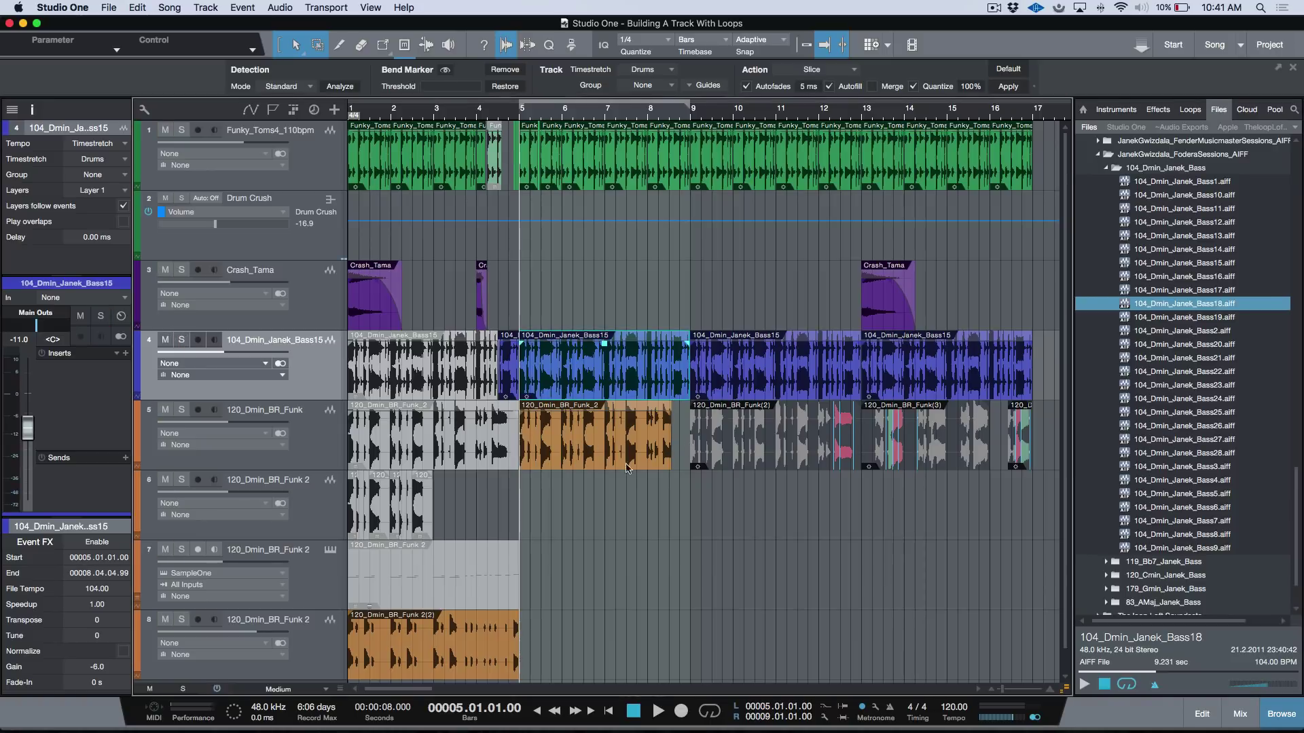
{"action": "left_click", "coordinate": [472, 458]}
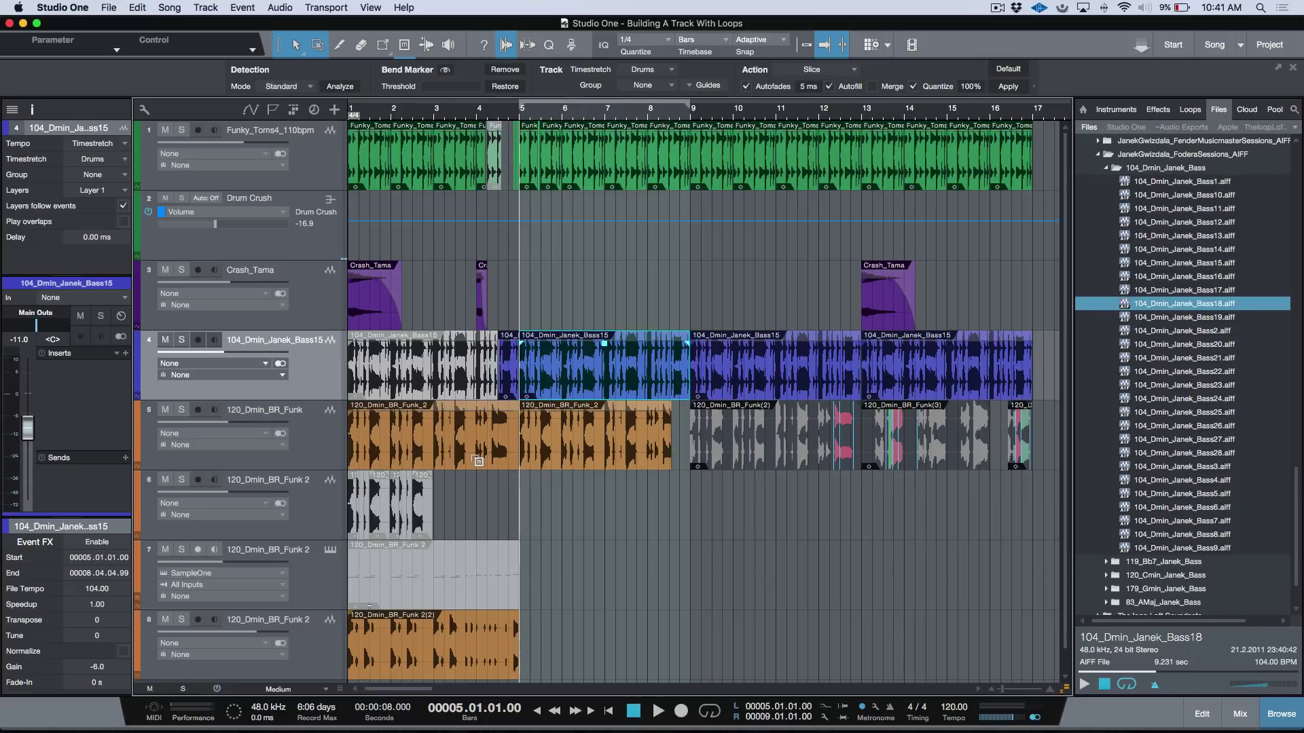
{"action": "left_click", "coordinate": [490, 672]}
Step: Set the loop range to the first 120_Dmin_BR_Funk_2 event, bars 1 to 5, and start playback
{"action": "left_click", "coordinate": [484, 465]}
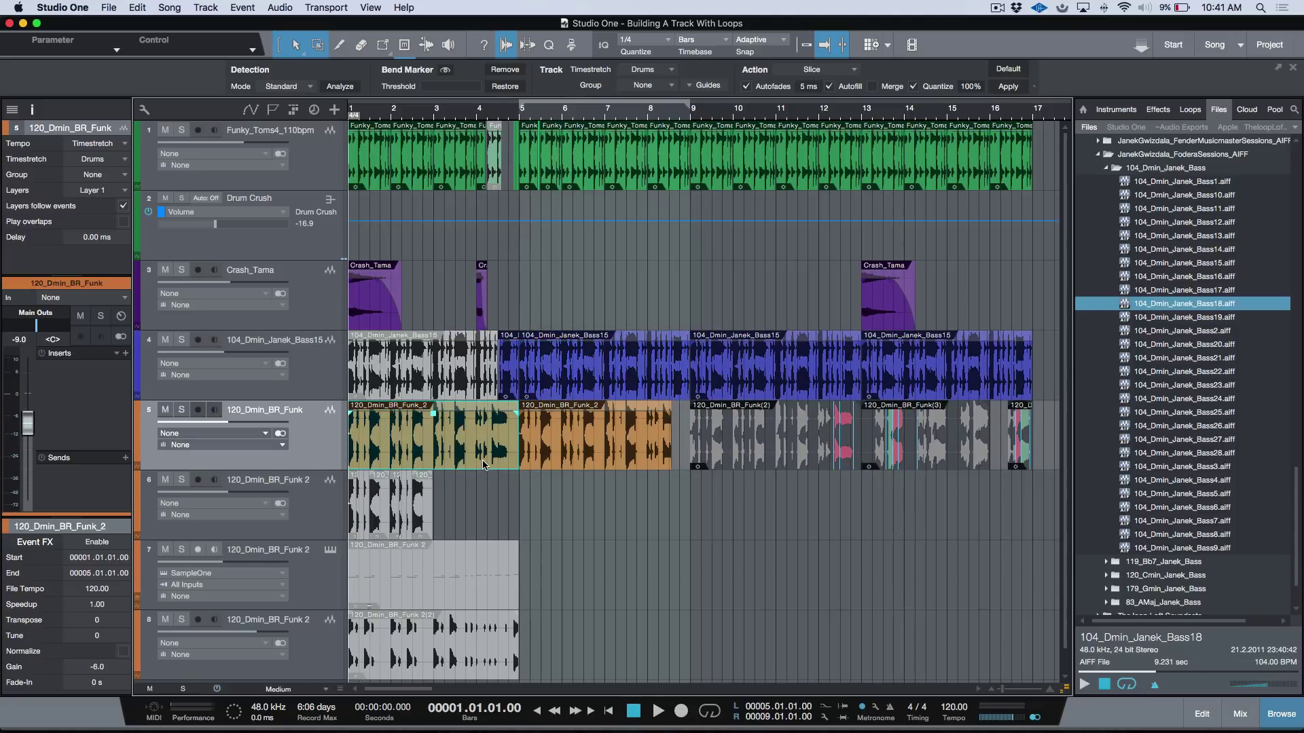
{"action": "key", "text": "p"}
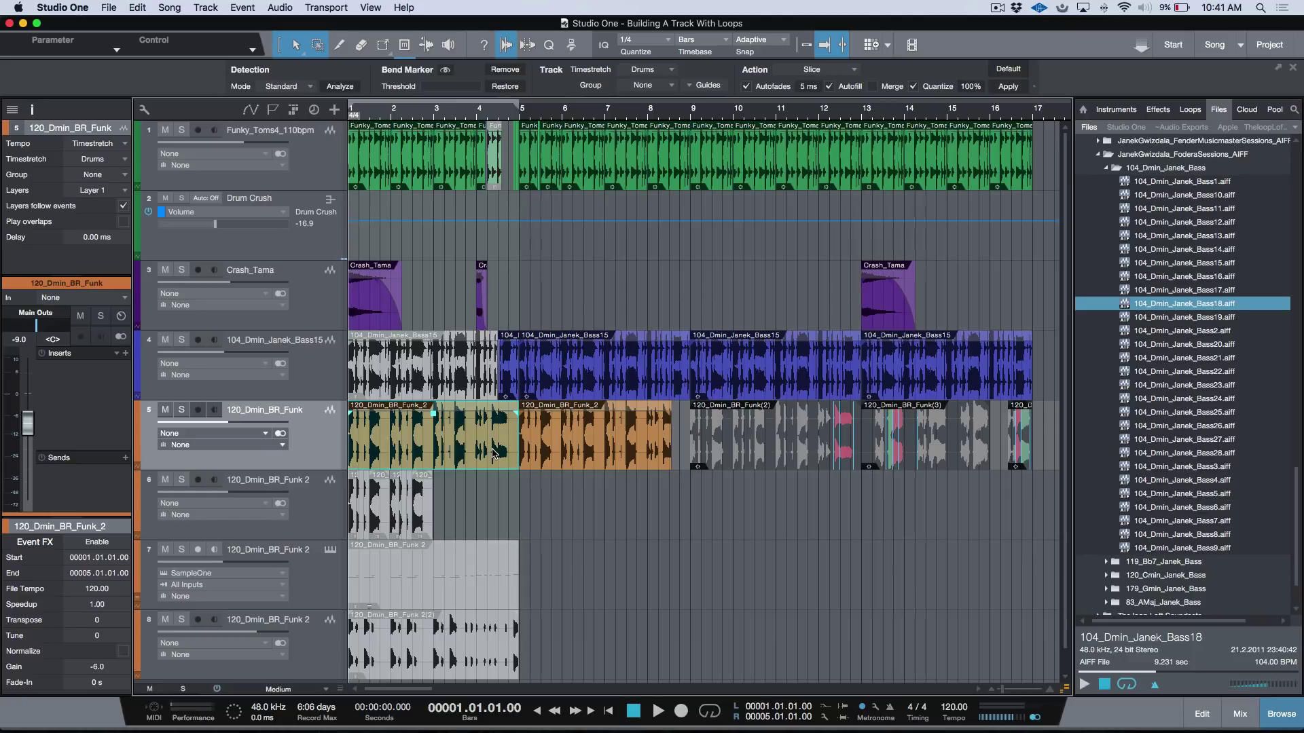
{"action": "key", "text": "space"}
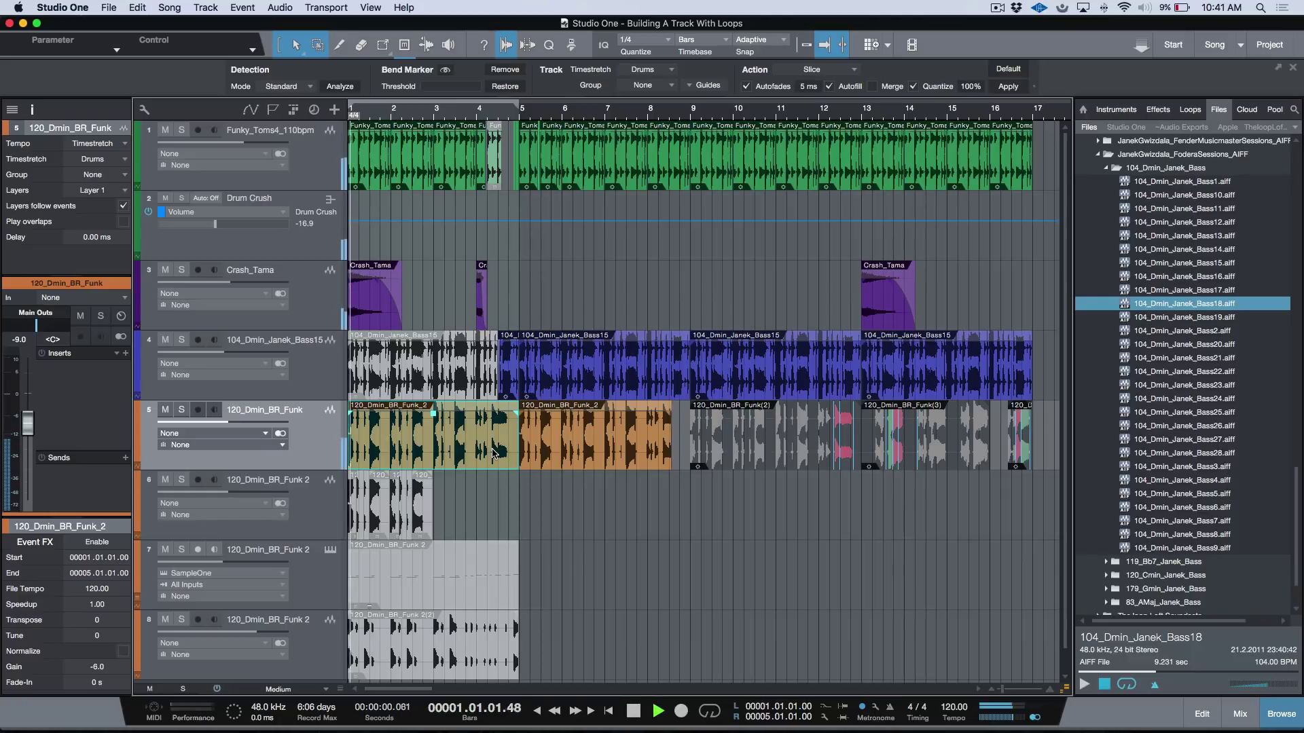
Step: Try unmuting the opening bass event on track 4 during playback, stop the transport, and mute the event again
{"action": "left_click", "coordinate": [447, 386], "text": "super"}
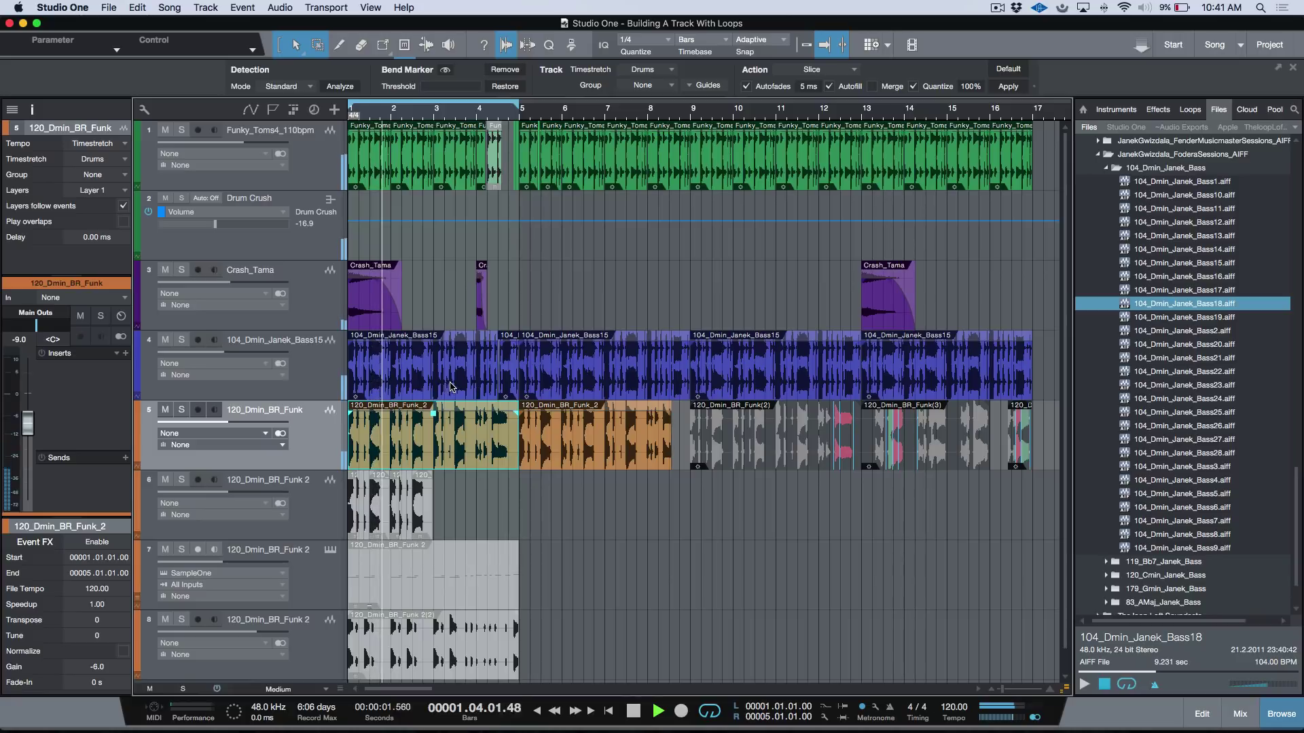
{"action": "key", "text": "space"}
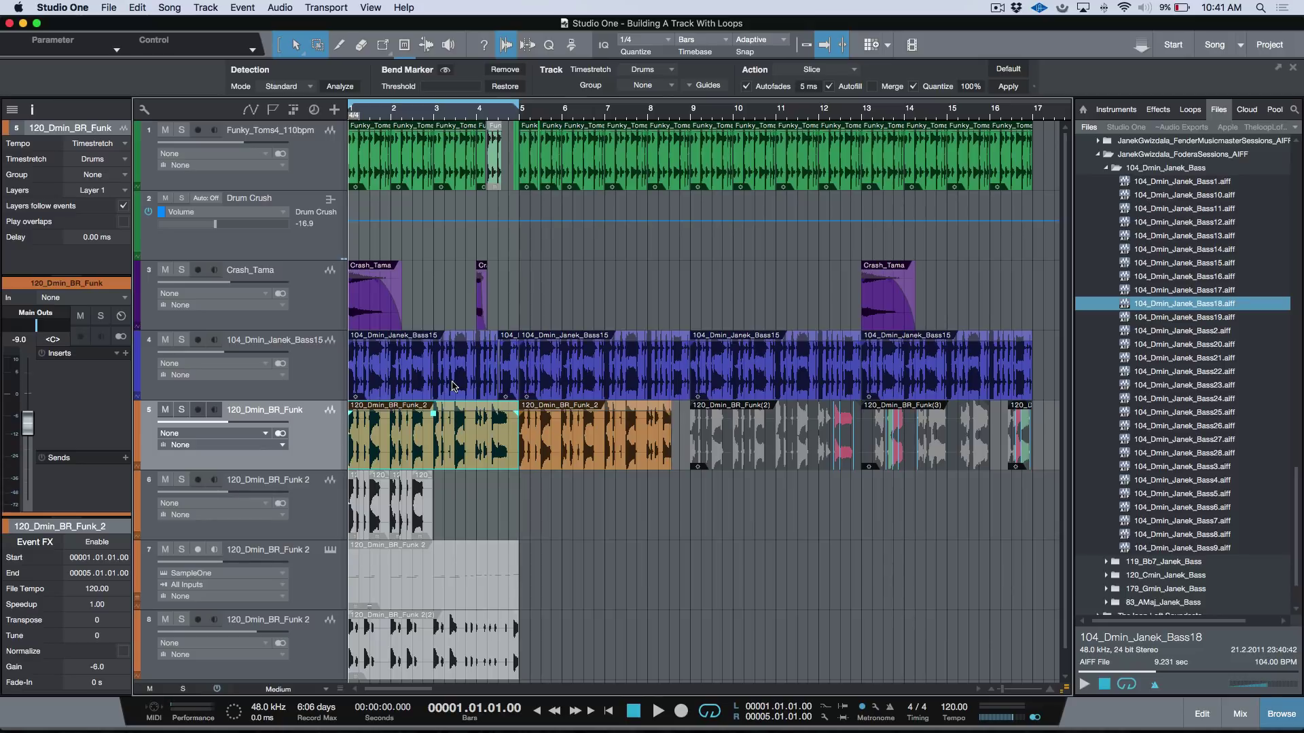
{"action": "left_click", "coordinate": [452, 382], "text": "super"}
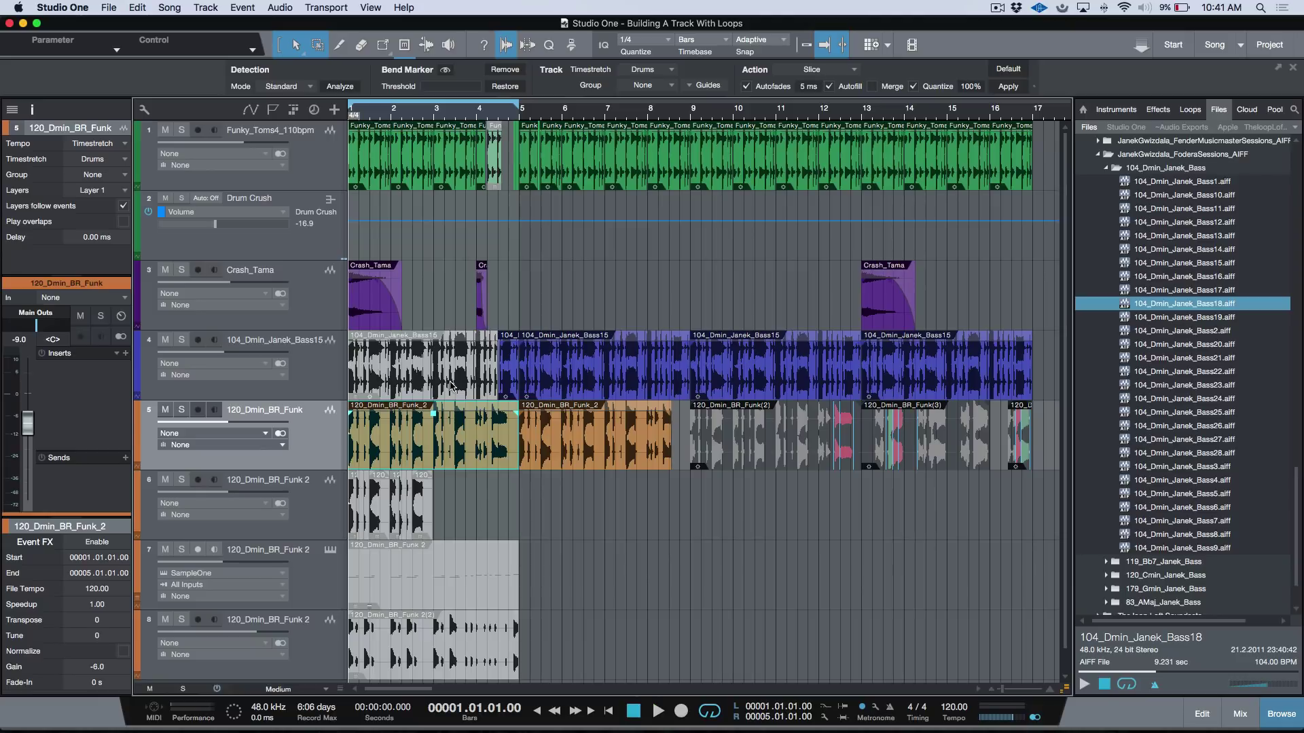
Step: Play the arrangement from bar 1, stop it, and extend the loop range to end at bar 9
{"action": "key", "text": "space"}
{"action": "left_click_drag", "start_coordinate": [518, 109], "coordinate": [650, 116]}
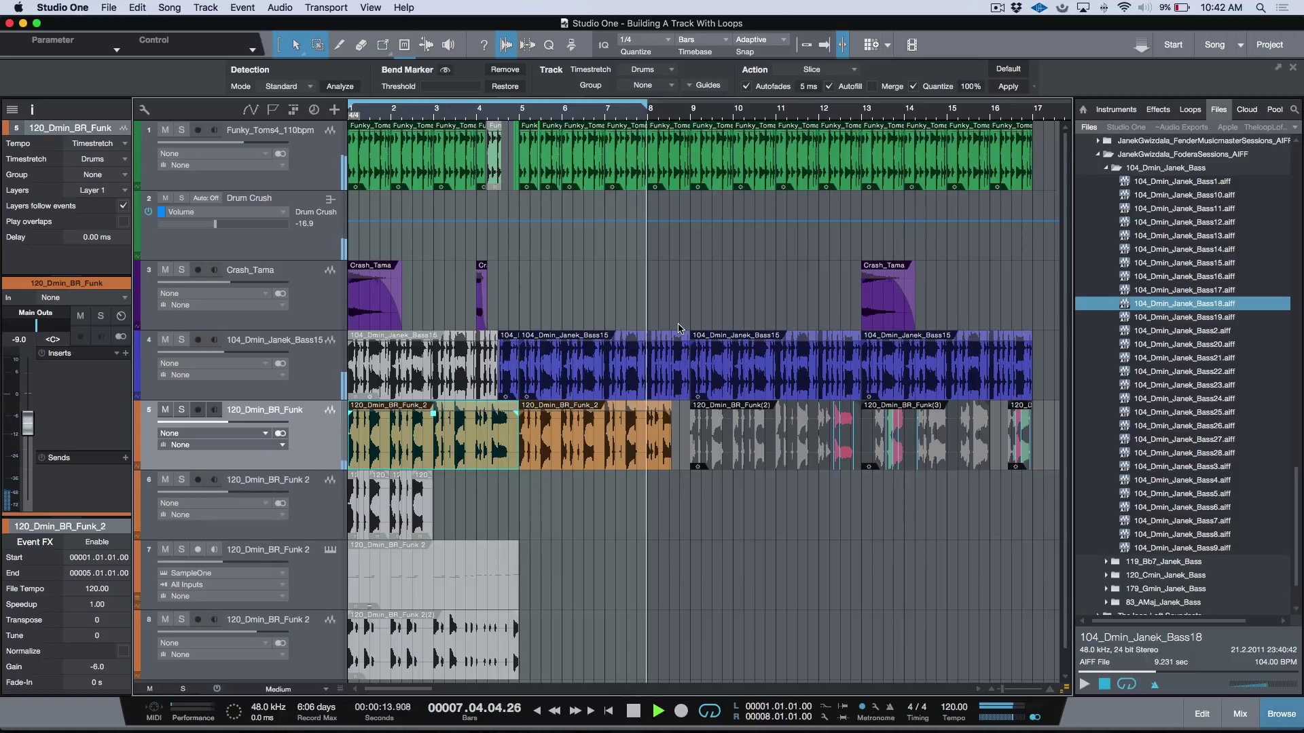
{"action": "key", "text": "space"}
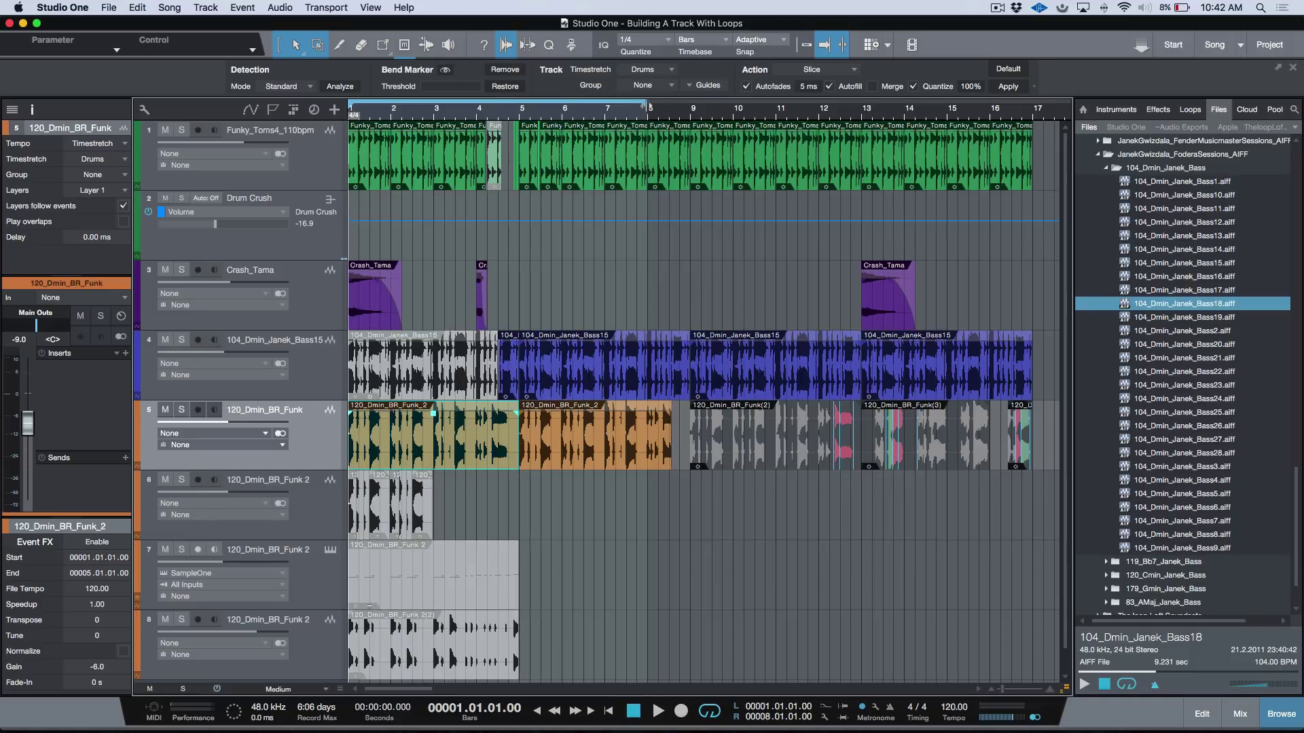
{"action": "mouse_move", "coordinate": [648, 107]}
{"action": "left_mouse_down"}
{"action": "mouse_move", "coordinate": [698, 121]}
{"action": "mouse_move", "coordinate": [691, 112]}
{"action": "left_mouse_up"}
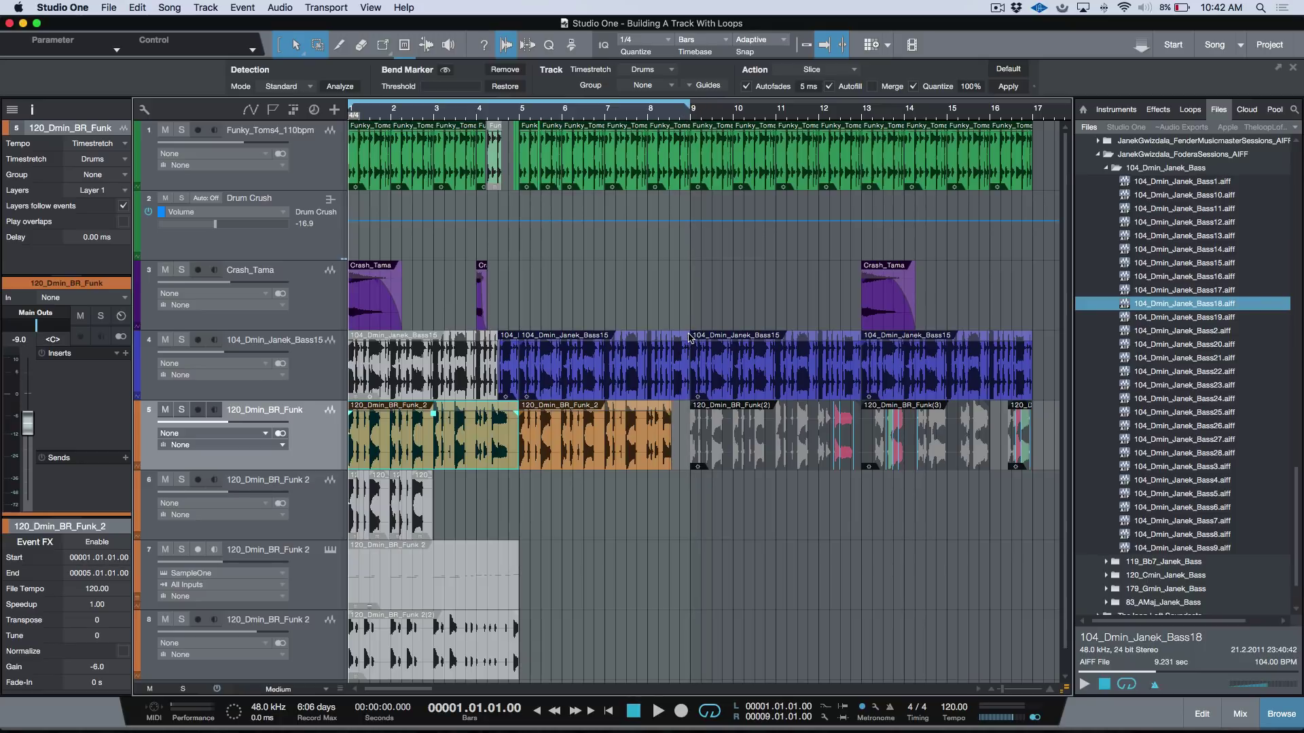
Step: Examine the end of the second 120_Dmin_BR_Funk_2 event up close and play the section starting at bar 5
{"action": "key", "text": "KP_2"}
{"action": "key", "text": "e"}
{"action": "key", "text": "e"}
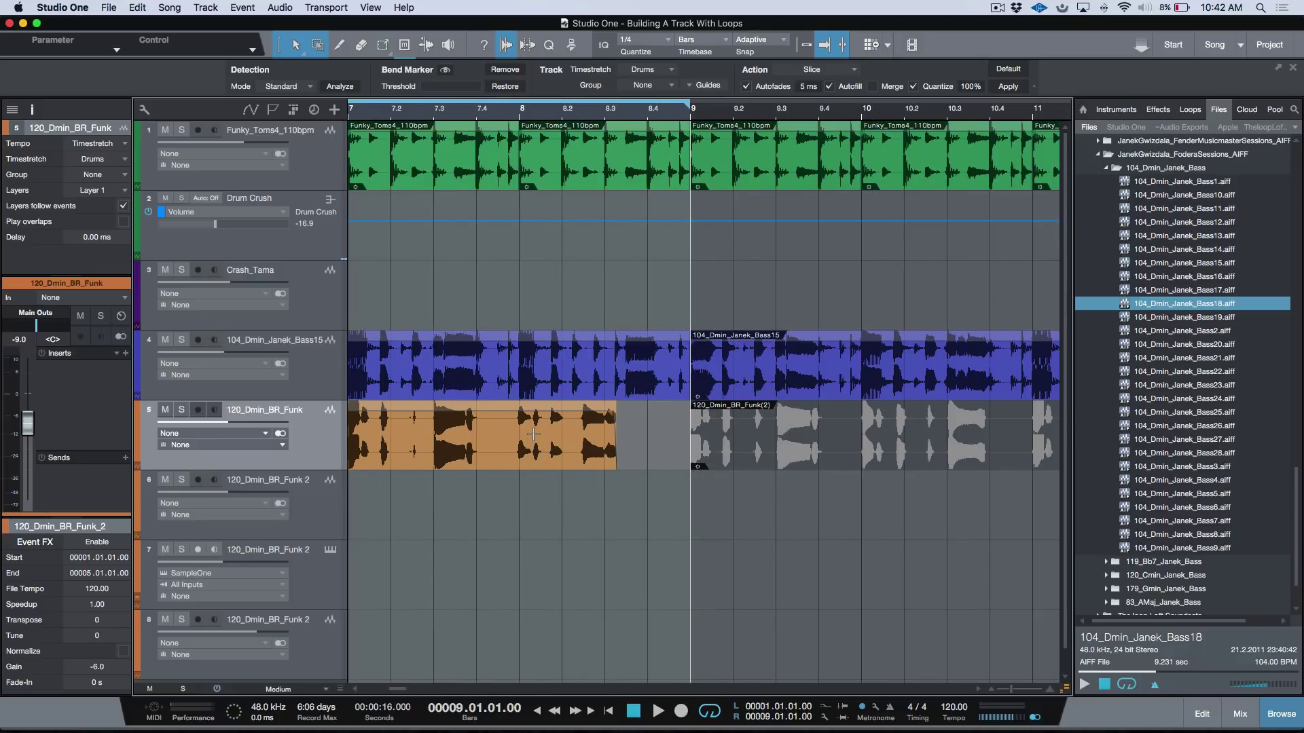
{"action": "left_click_drag", "start_coordinate": [561, 438], "coordinate": [708, 441]}
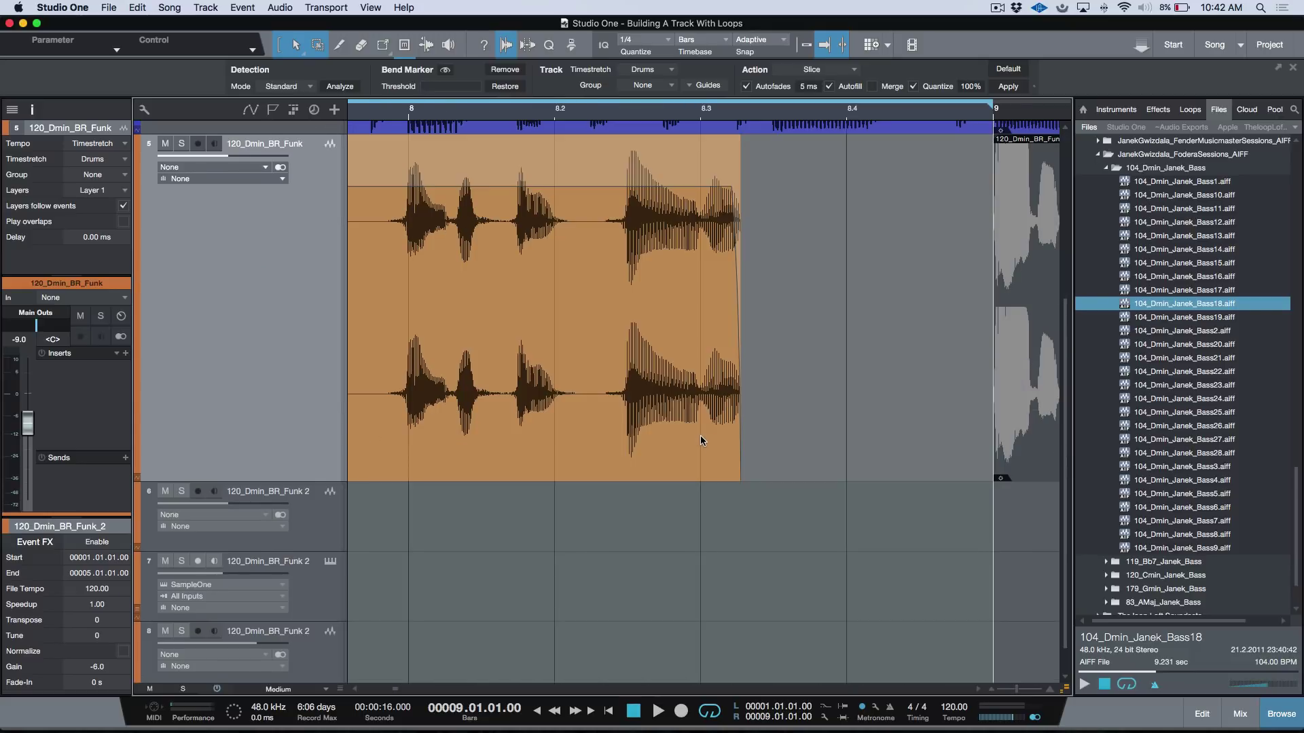
{"action": "key", "text": "w"}
{"action": "key", "text": "w"}
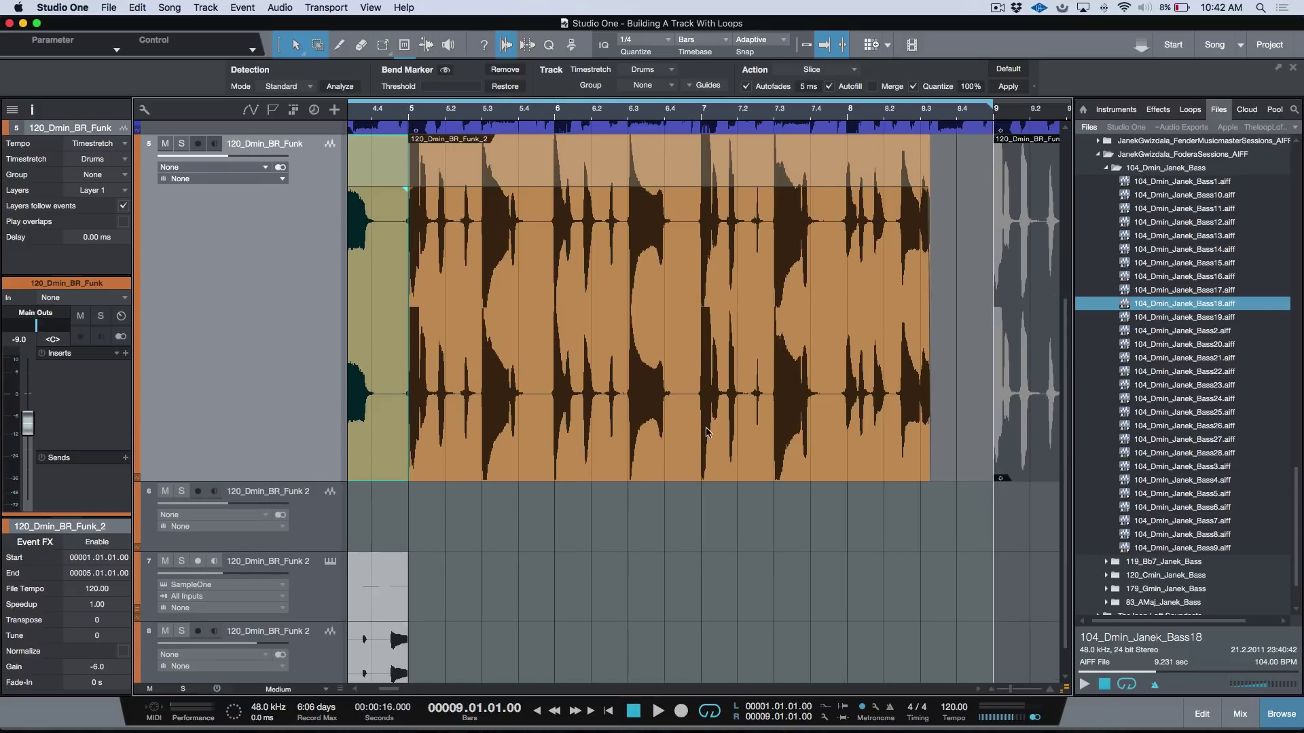
{"action": "left_click", "coordinate": [409, 114]}
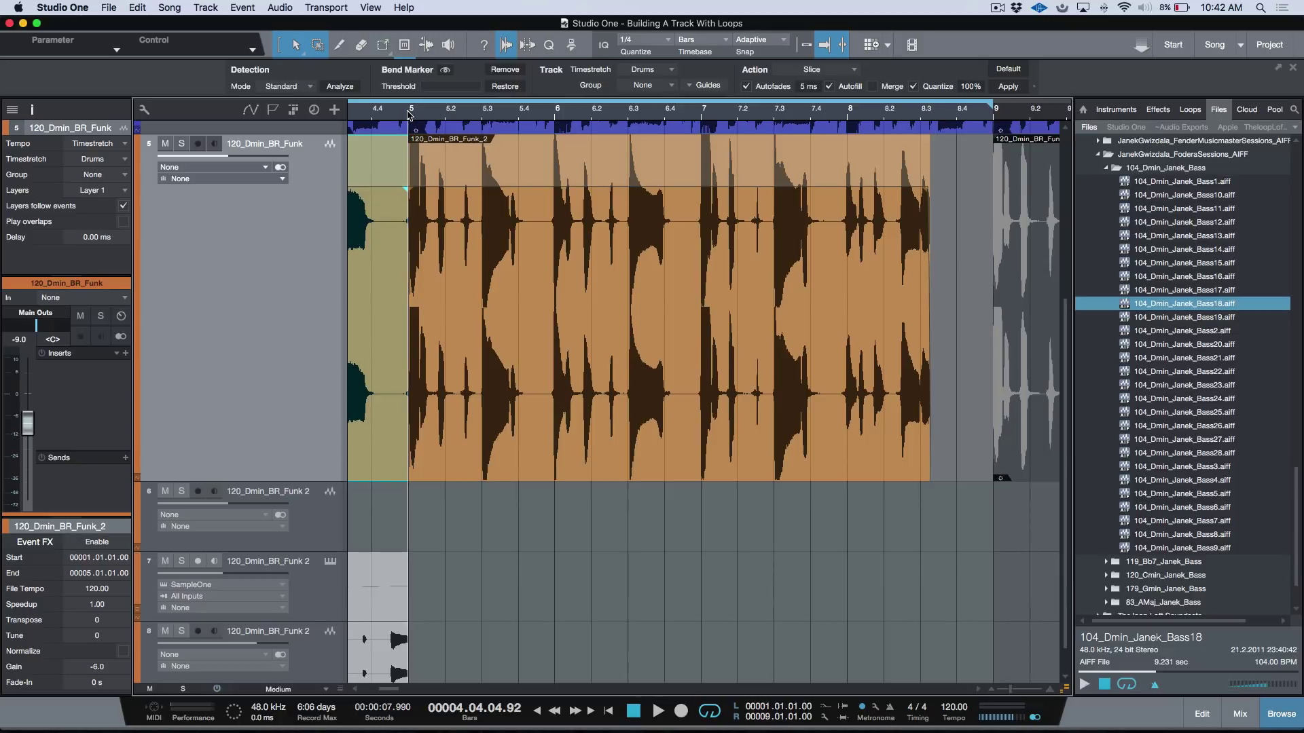
{"action": "key", "text": "space"}
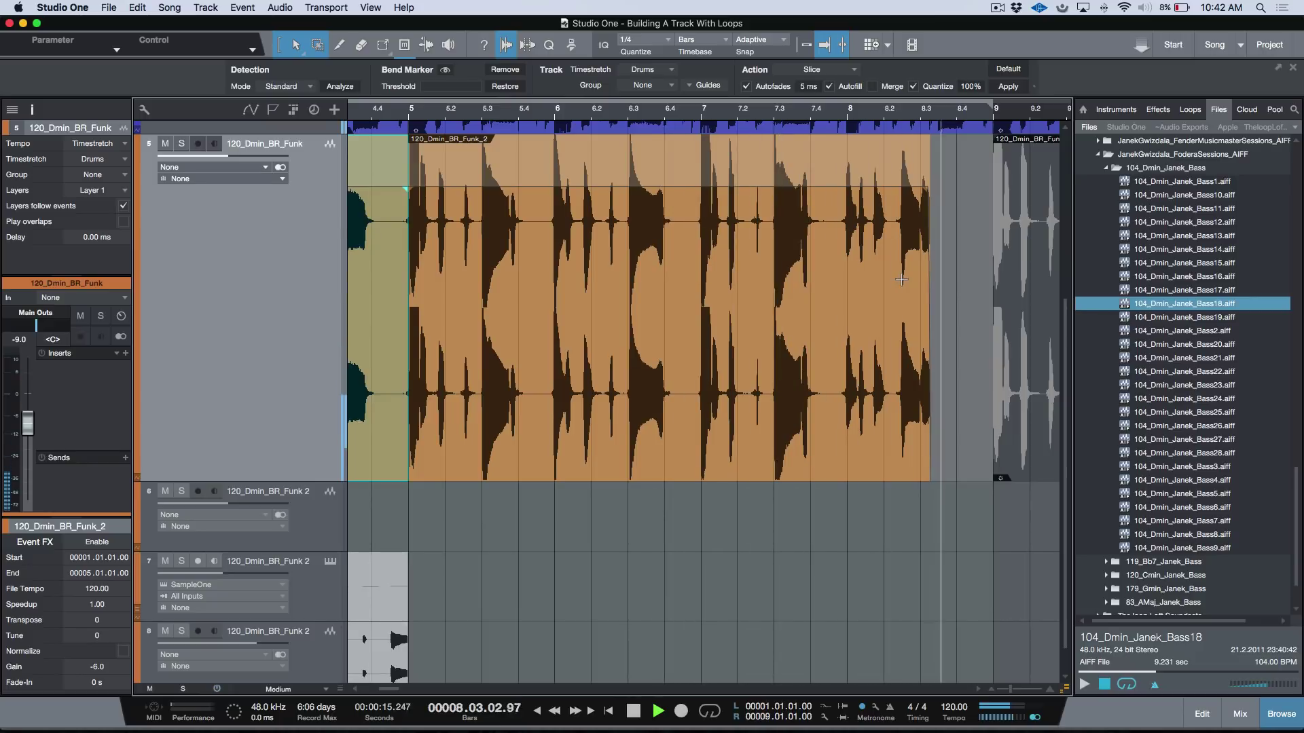
{"action": "key", "text": "space"}
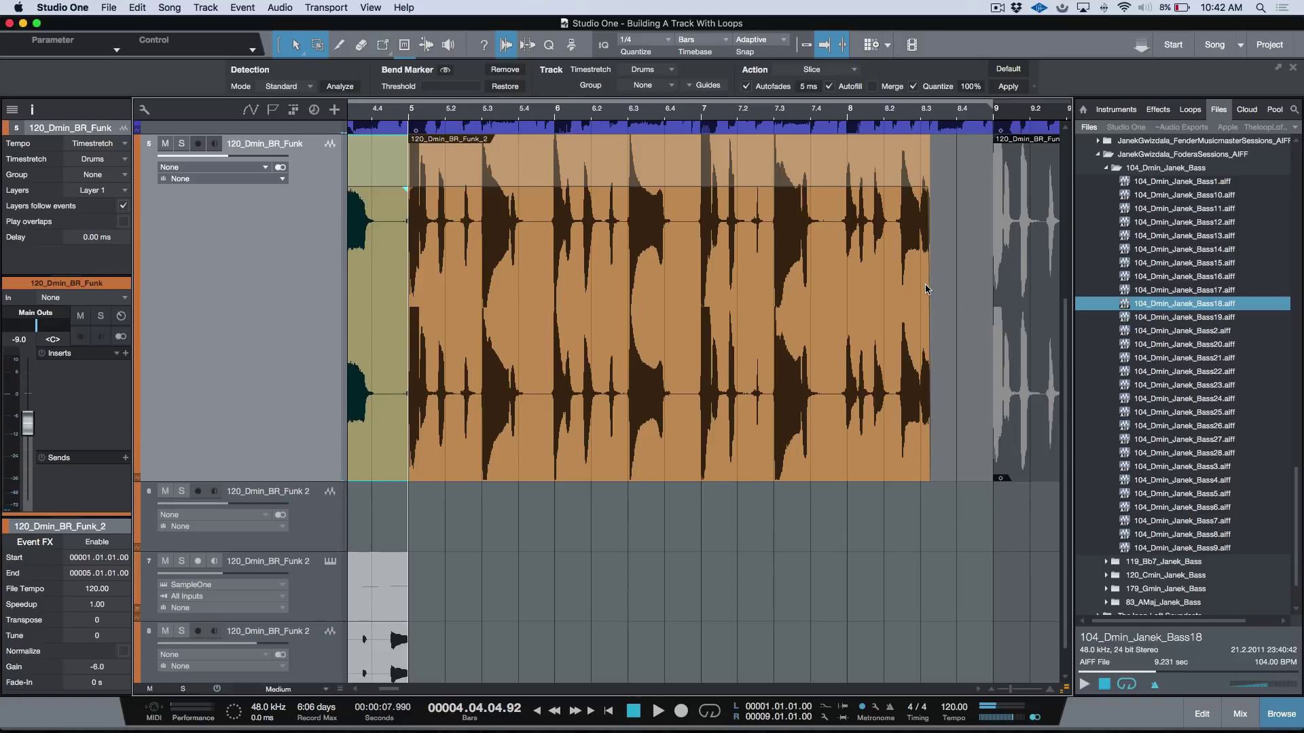
Step: Try extending the second 120_Dmin_BR_Funk_2 event to bar 9, audition its ending, and undo the extension
{"action": "left_click_drag", "start_coordinate": [926, 285], "coordinate": [989, 288]}
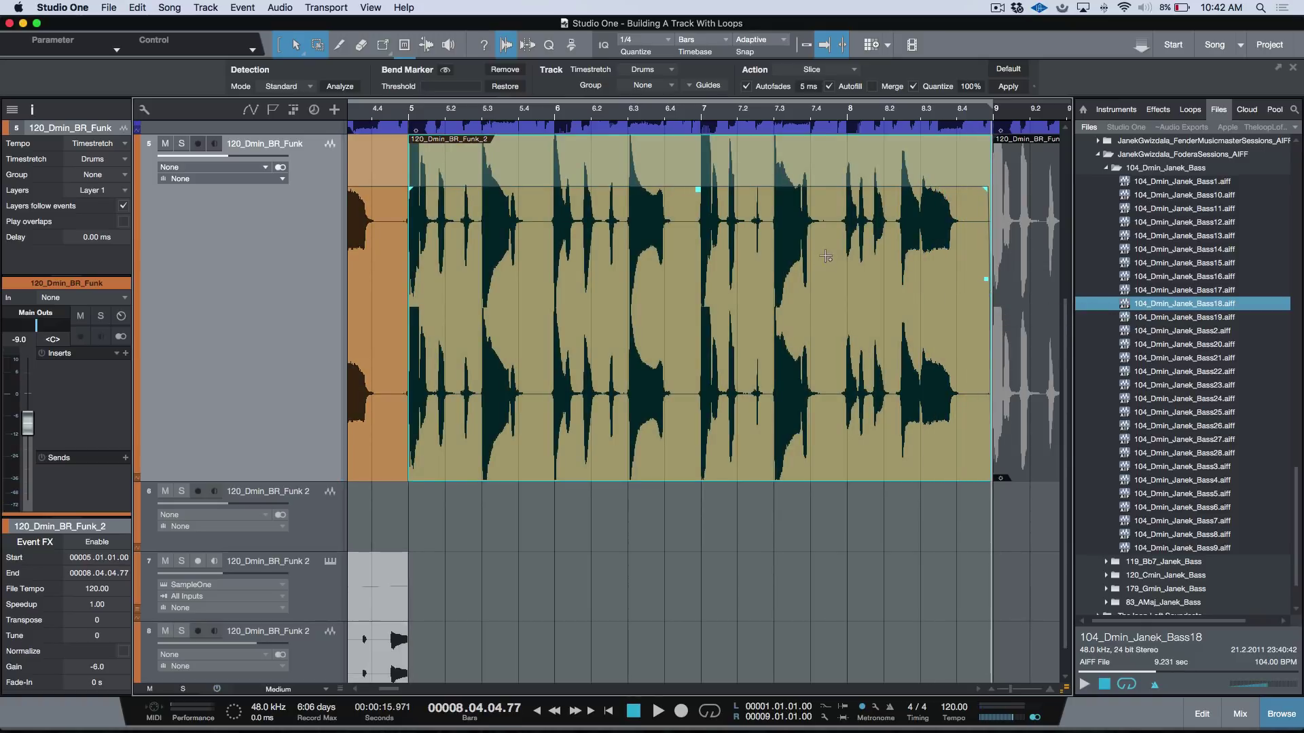
{"action": "key", "text": "ctrl+space"}
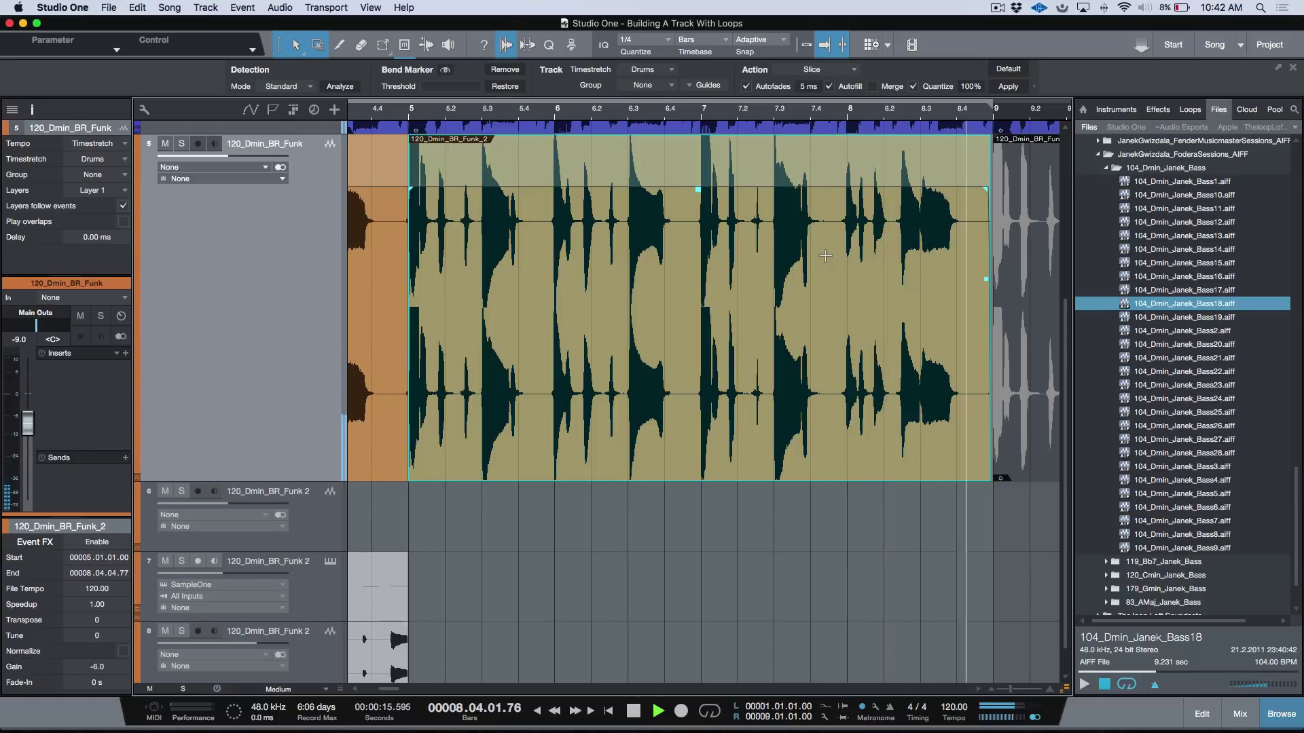
{"action": "key", "text": "space"}
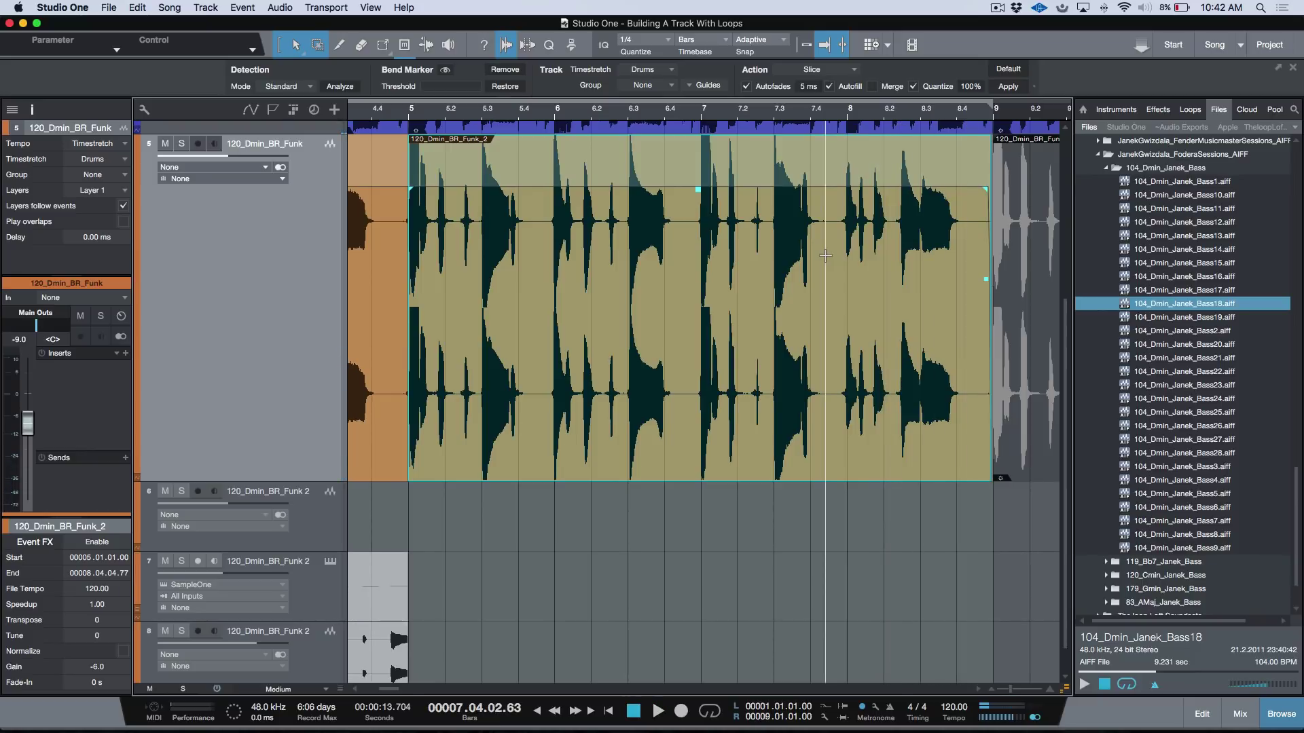
{"action": "key", "text": "ctrl+z"}
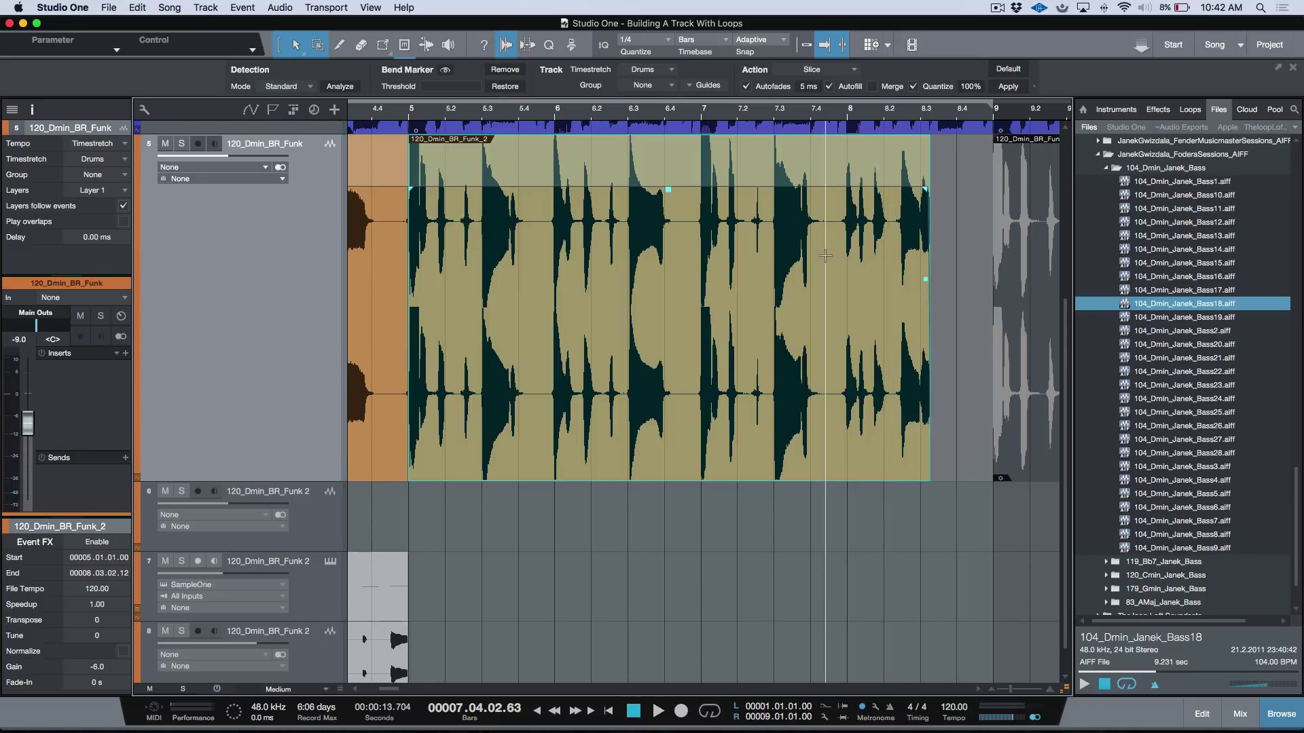
Step: Audition the trimmed ending of the second 120_Dmin_BR_Funk_2 event and inspect its cut point against the other tracks
{"action": "key", "text": "space"}
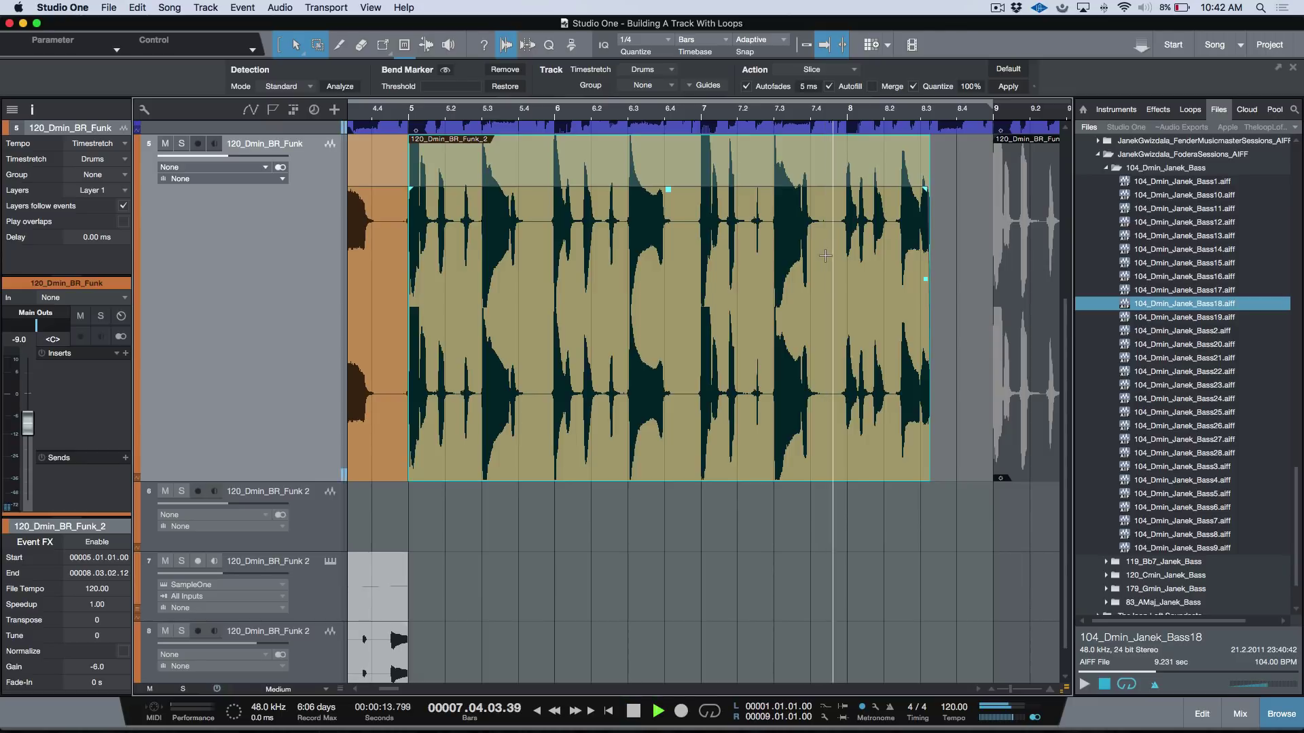
{"action": "key", "text": "space"}
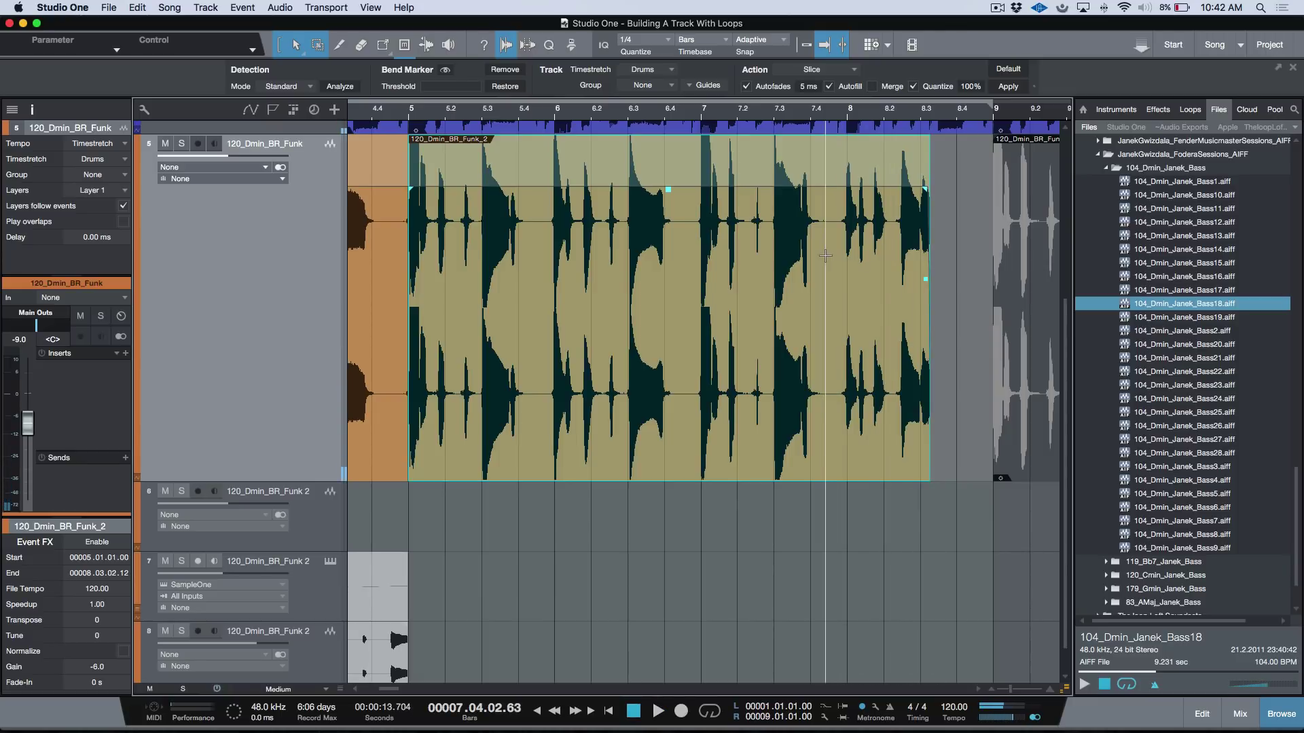
{"action": "scroll", "coordinate": [826, 338], "scroll_direction": "up", "scroll_amount": 3}
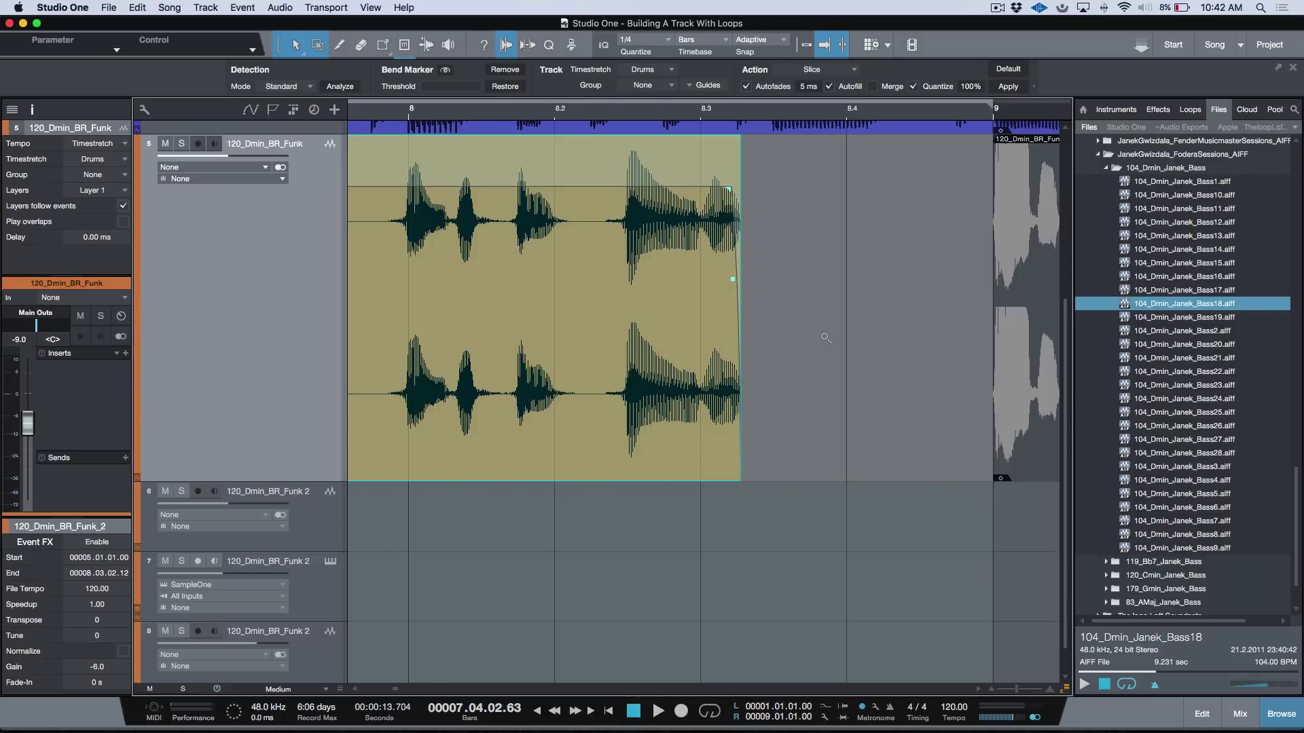
{"action": "left_click", "coordinate": [826, 338], "text": "alt+super"}
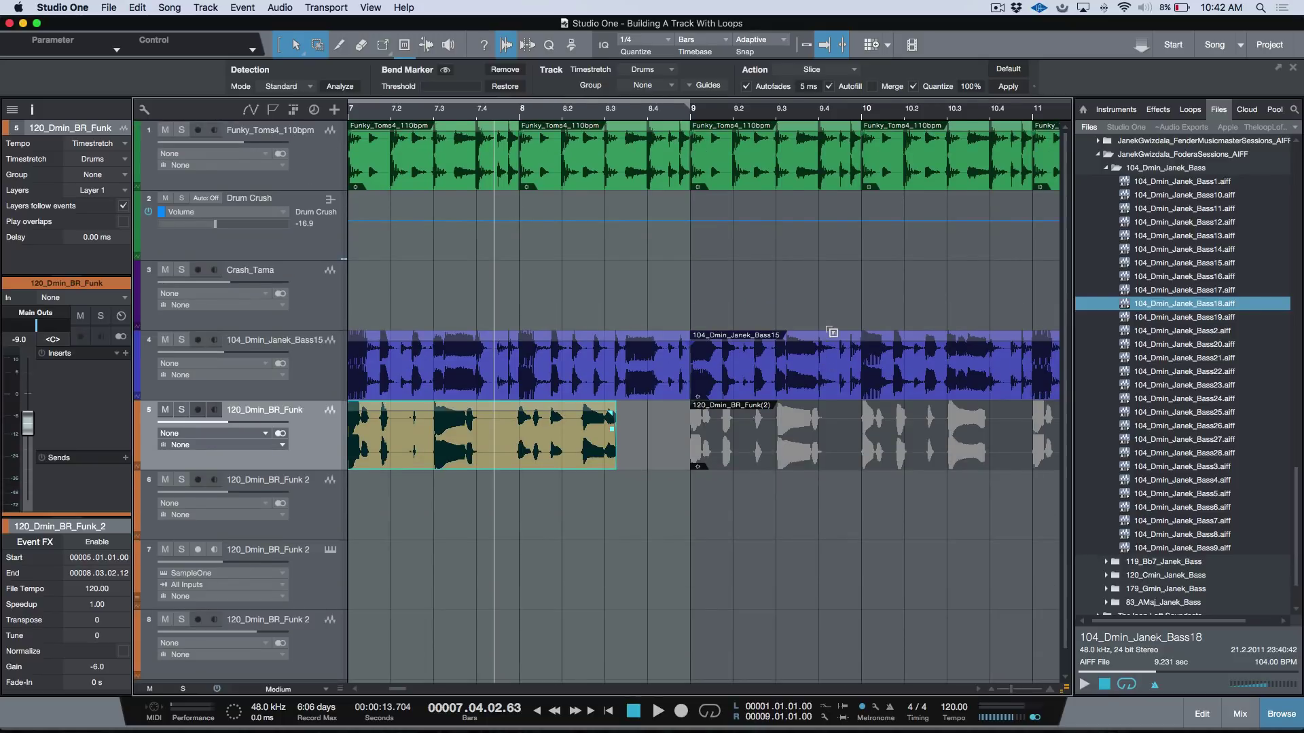
{"action": "left_click", "coordinate": [824, 326], "text": "alt+super"}
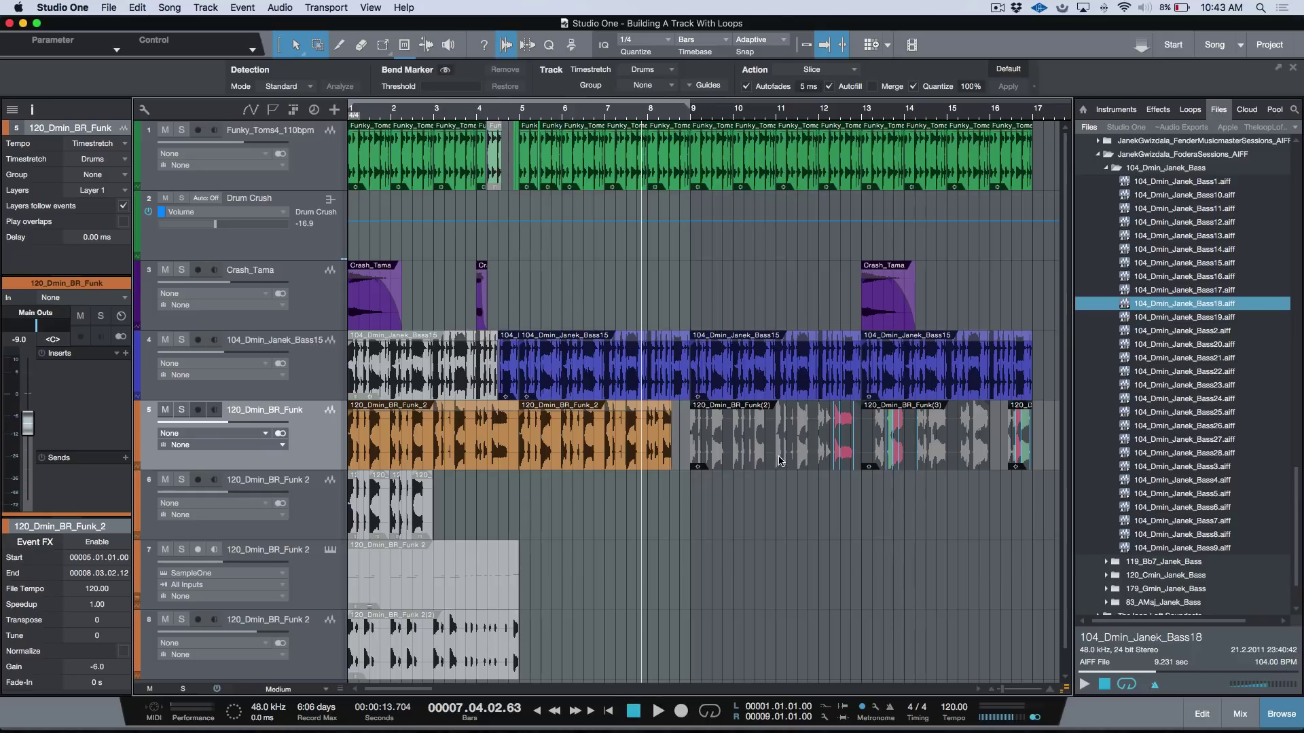
Step: With the Bend tool, shift the first bend marker in the 120_Dmin_BR_Funk(3) event earlier, to just before beat 13.3
{"action": "key", "text": "KP_Add"}
{"action": "key", "text": "KP_Add"}
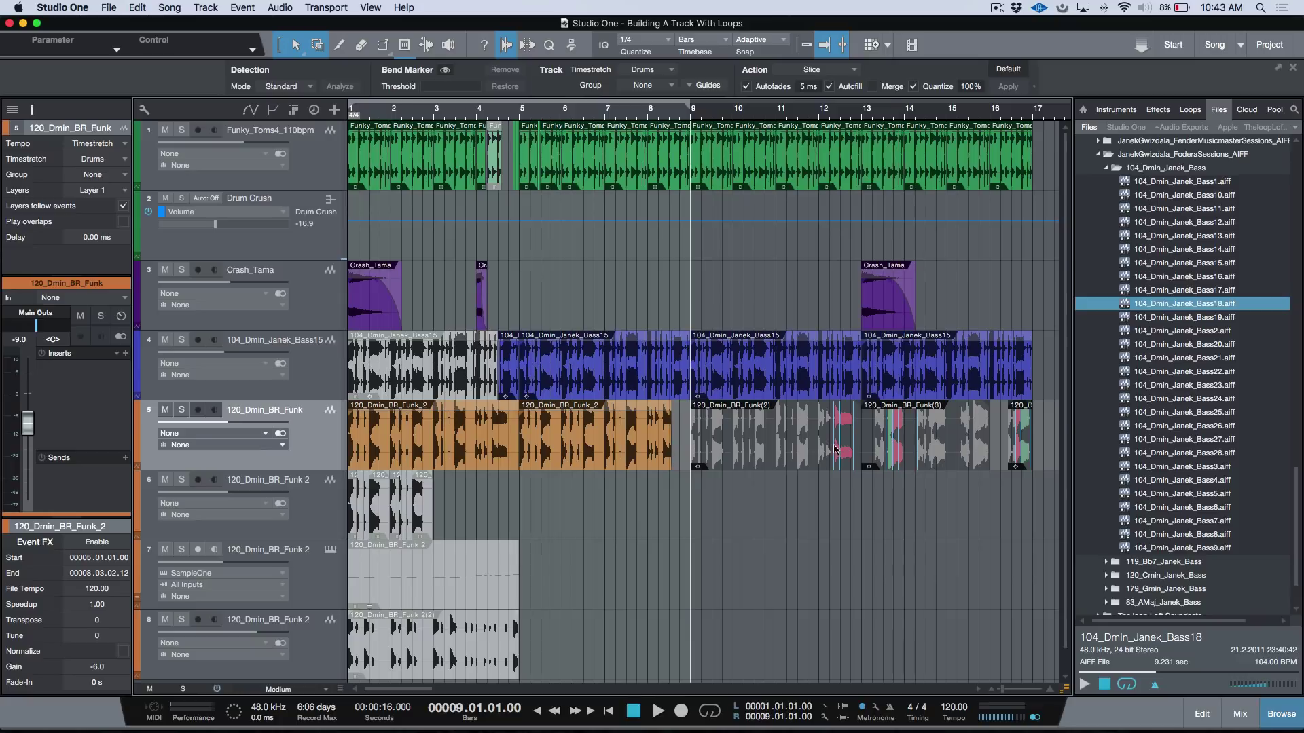
{"action": "scroll", "coordinate": [835, 448], "scroll_direction": "right", "scroll_amount": 3}
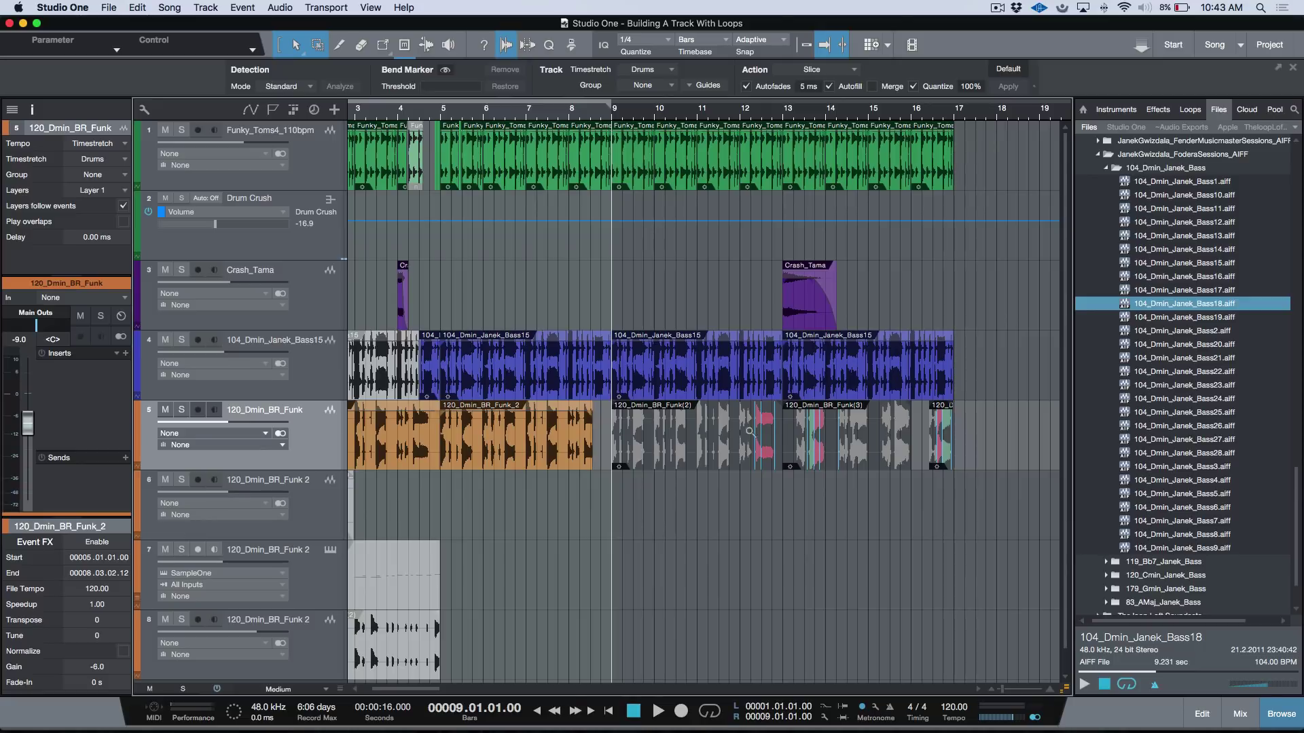
{"action": "left_click_drag", "start_coordinate": [734, 429], "coordinate": [826, 434]}
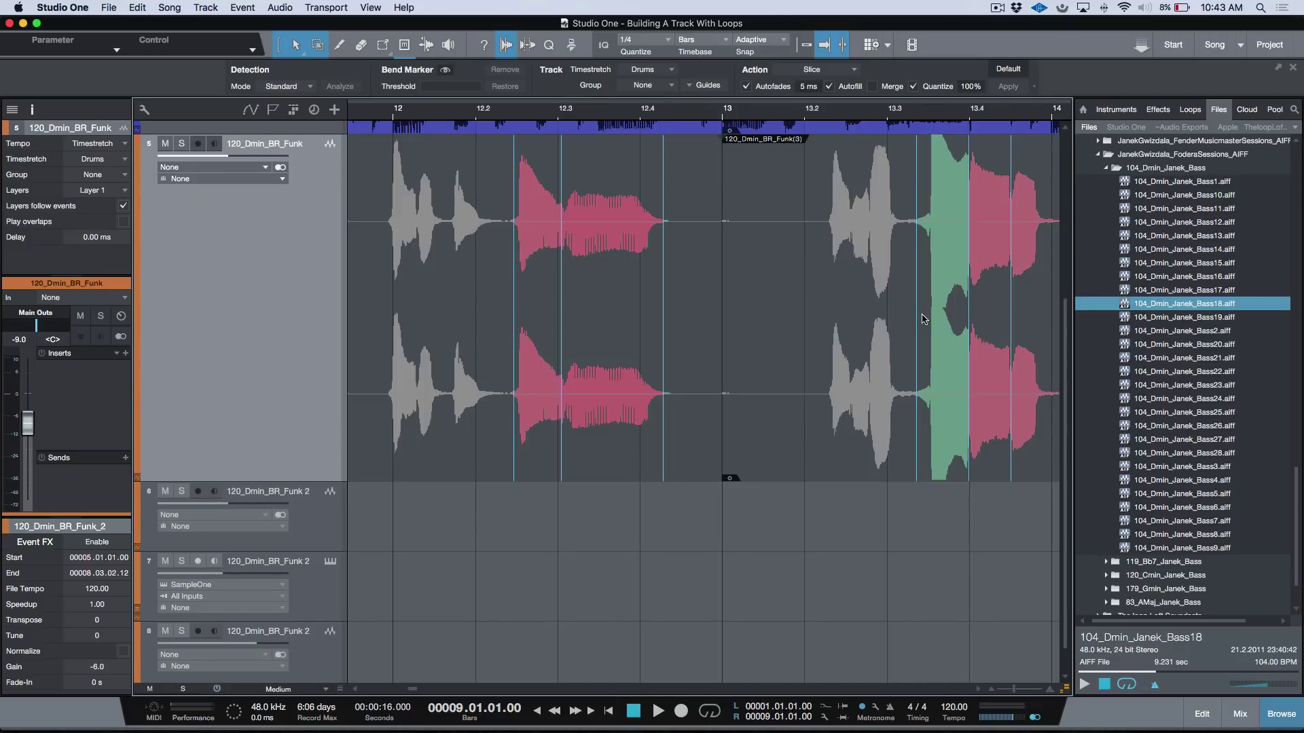
{"action": "key", "text": "7"}
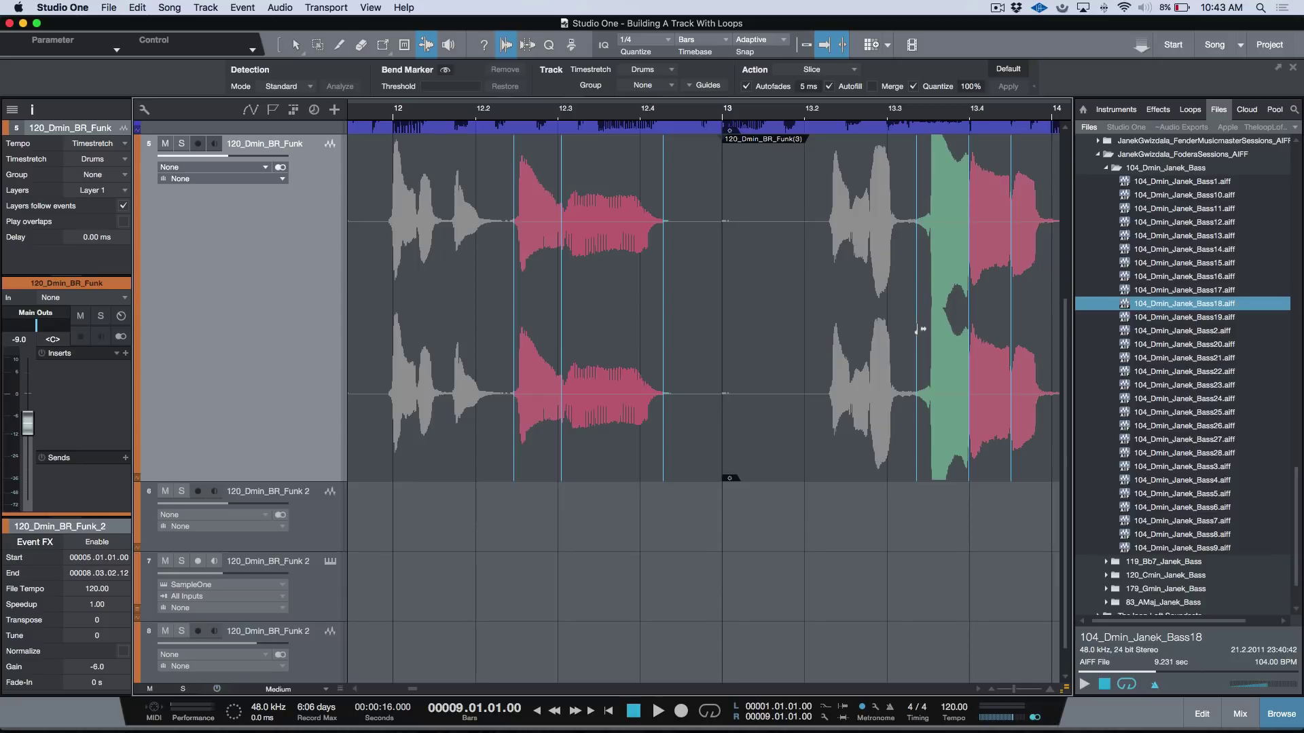
{"action": "left_click", "coordinate": [921, 329]}
{"action": "left_click_drag", "start_coordinate": [921, 329], "coordinate": [885, 331]}
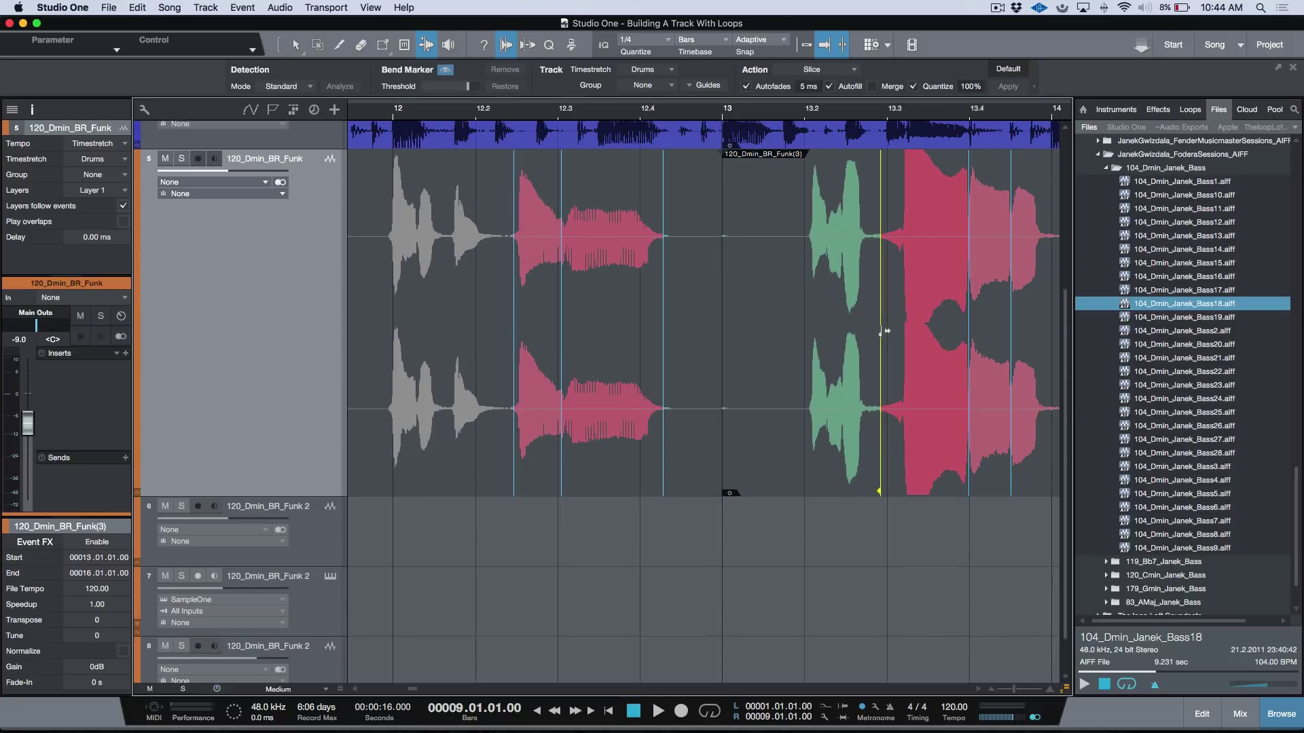
Step: Solo the 120_Dmin_BR_Funk track, audition from the start of bar 13, undo the bend marker shift, and audition the original timing
{"action": "left_click", "coordinate": [748, 309]}
{"action": "key", "text": "s"}
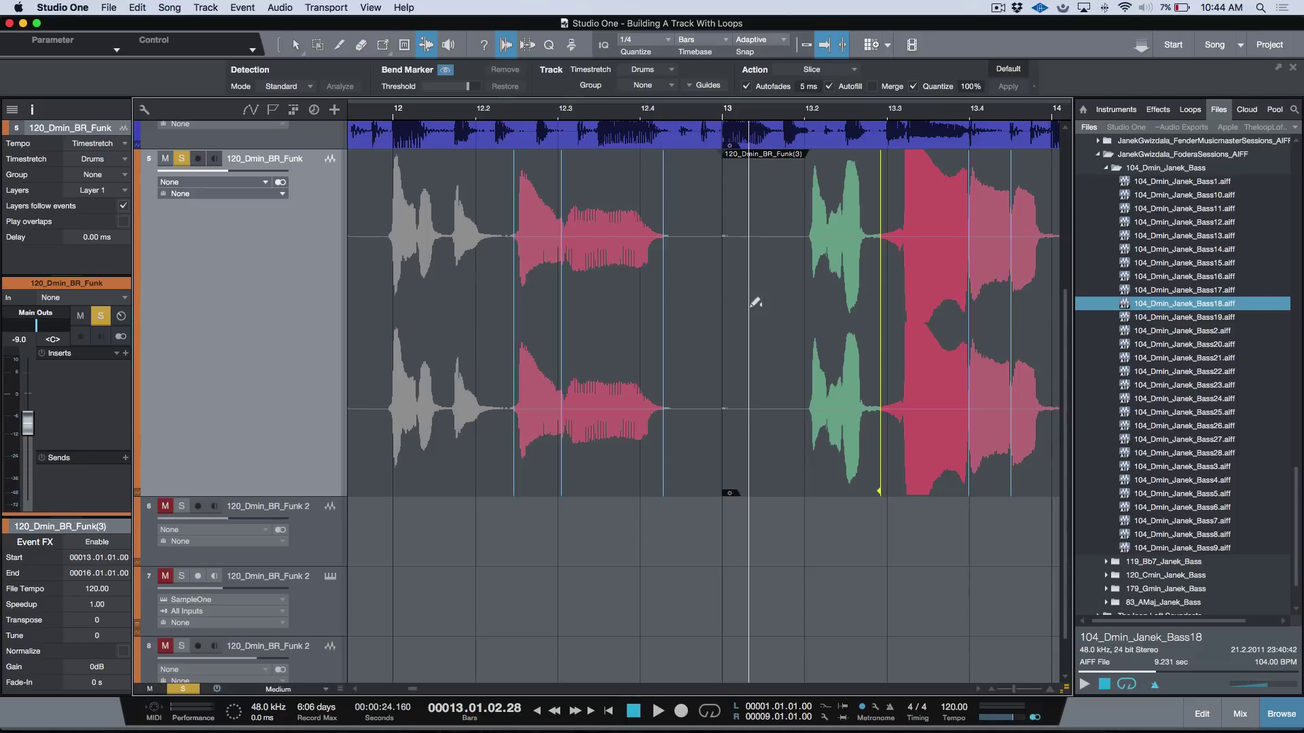
{"action": "key", "text": "space"}
{"action": "key", "text": "space"}
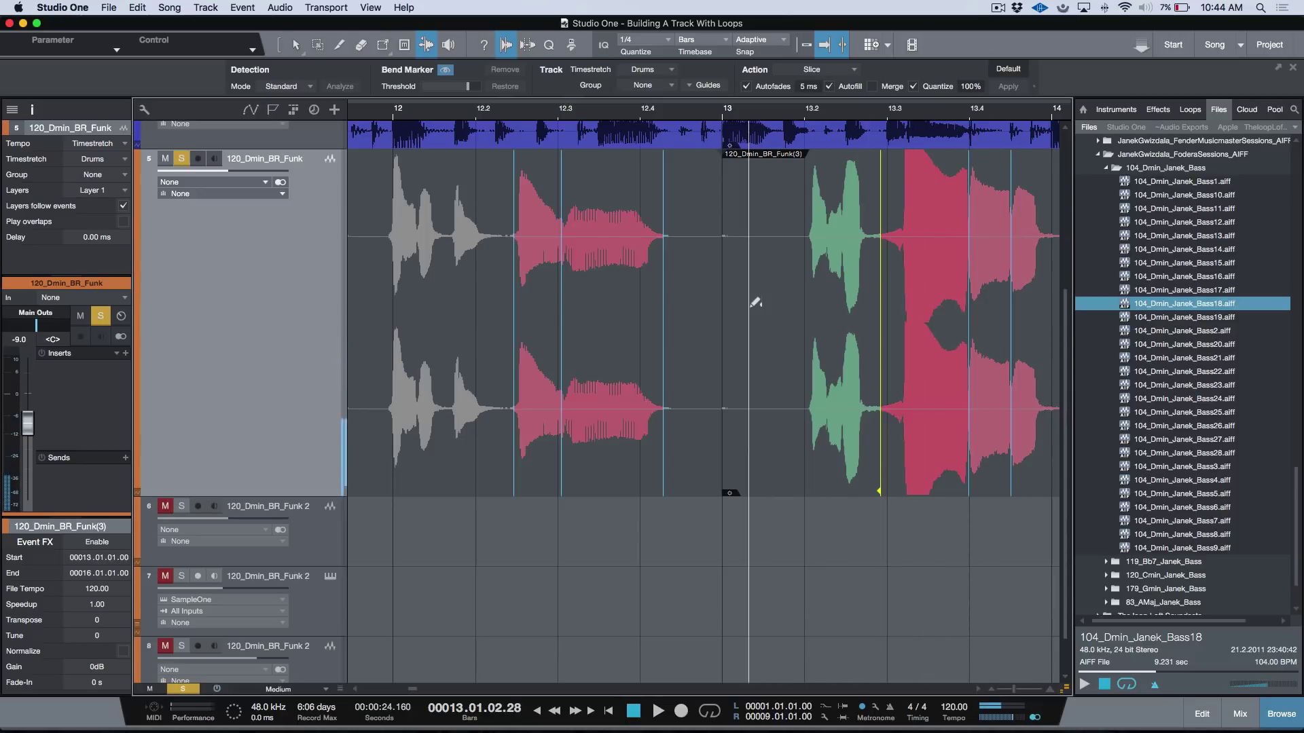
{"action": "key", "text": "super+z"}
{"action": "key", "text": "space"}
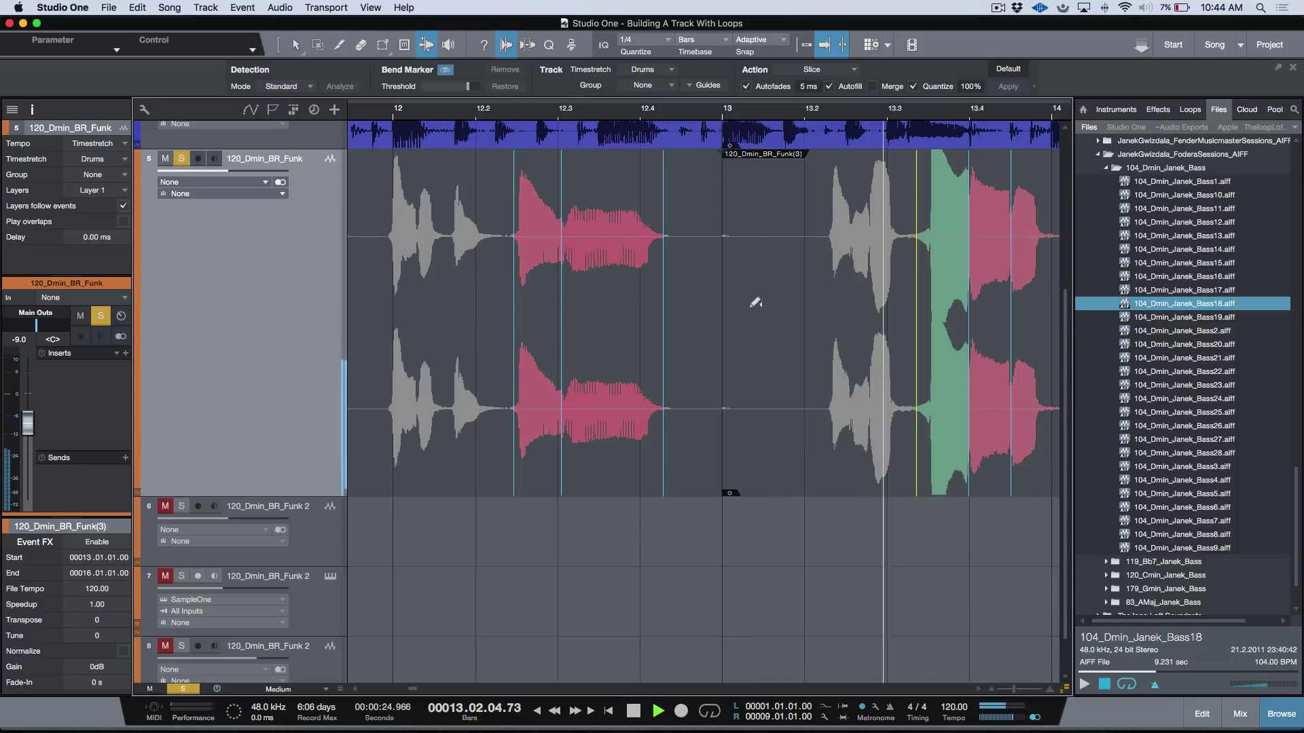
{"action": "key", "text": "space"}
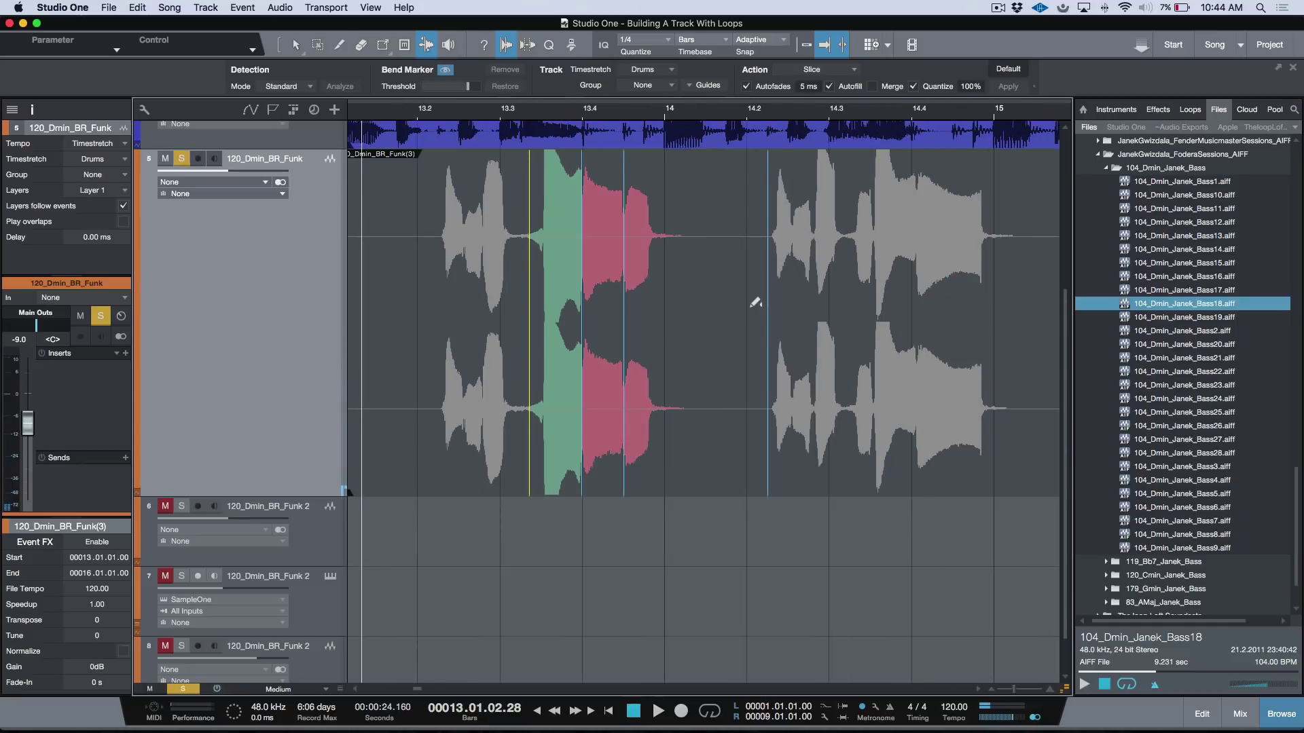
Step: Unsolo the 120_Dmin_BR_Funk track, turn on snapping, and play the full arrangement from bar 9
{"action": "scroll", "coordinate": [715, 314], "scroll_direction": "up", "scroll_amount": 3}
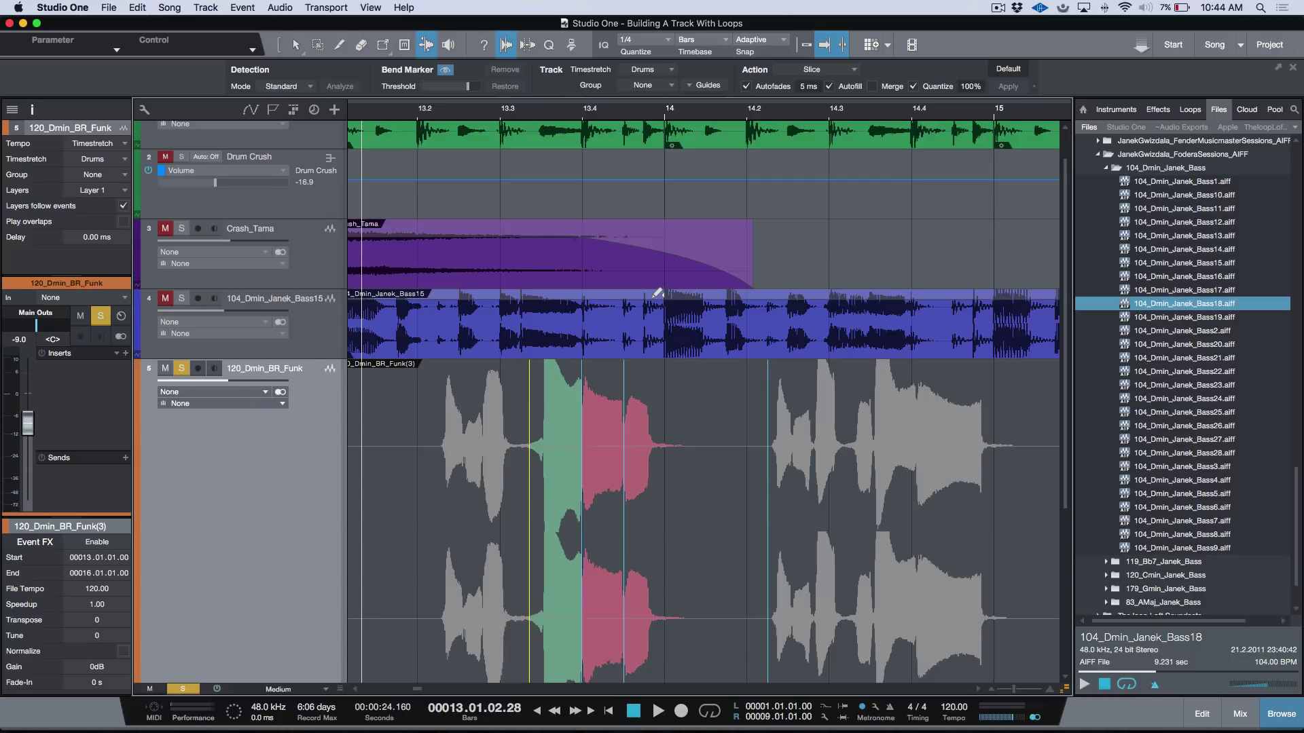
{"action": "key", "text": "s"}
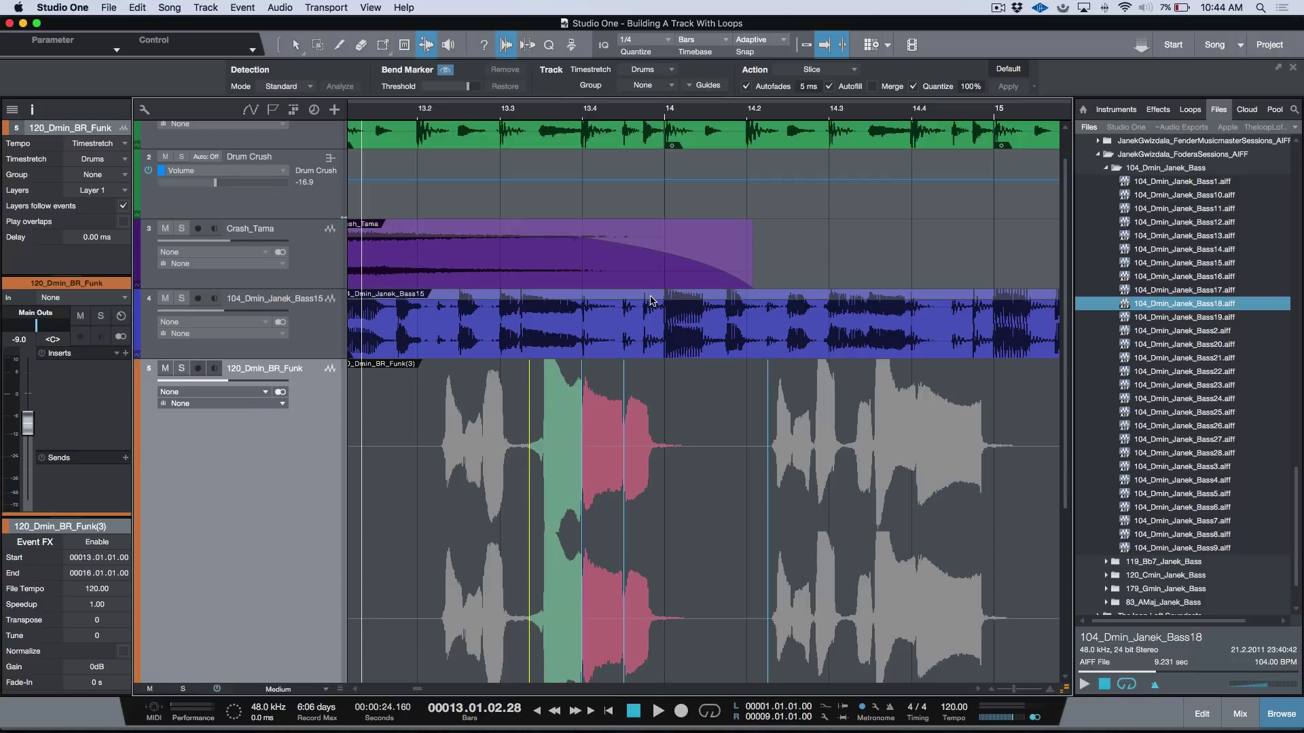
{"action": "key", "text": "shift+f"}
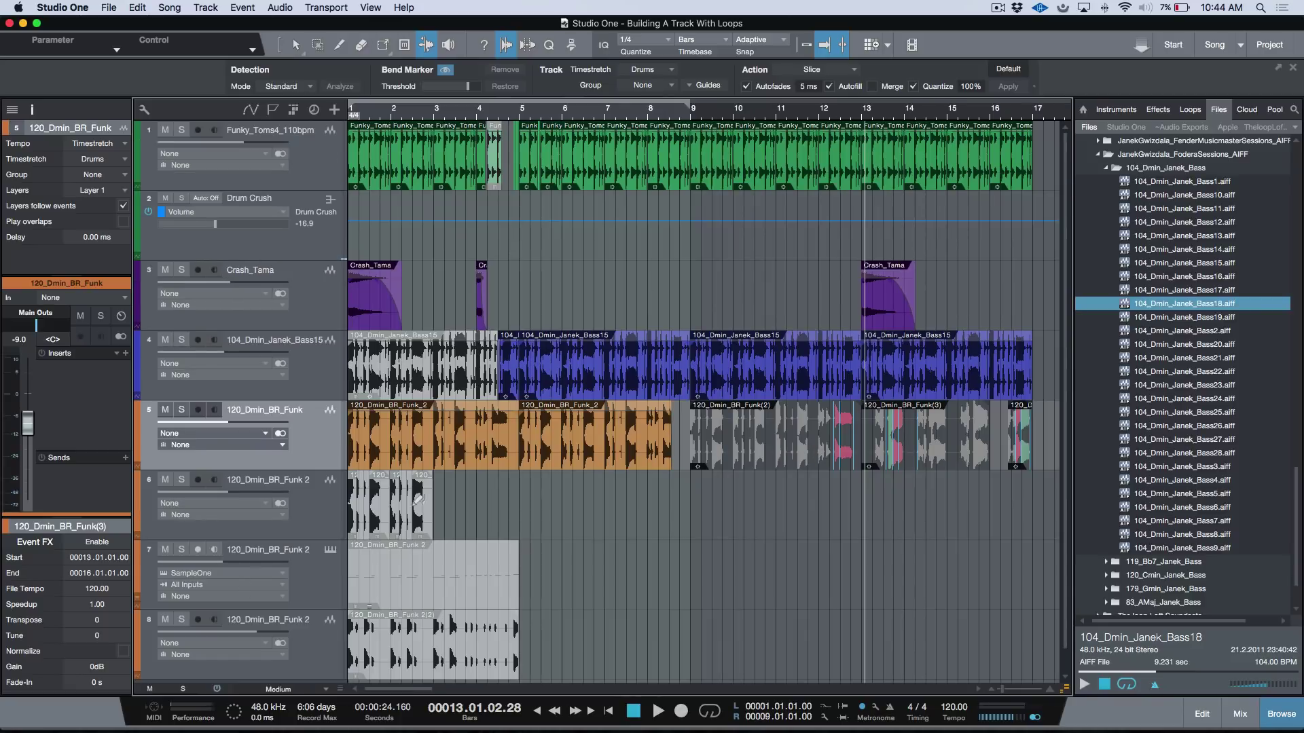
{"action": "left_click", "coordinate": [692, 117]}
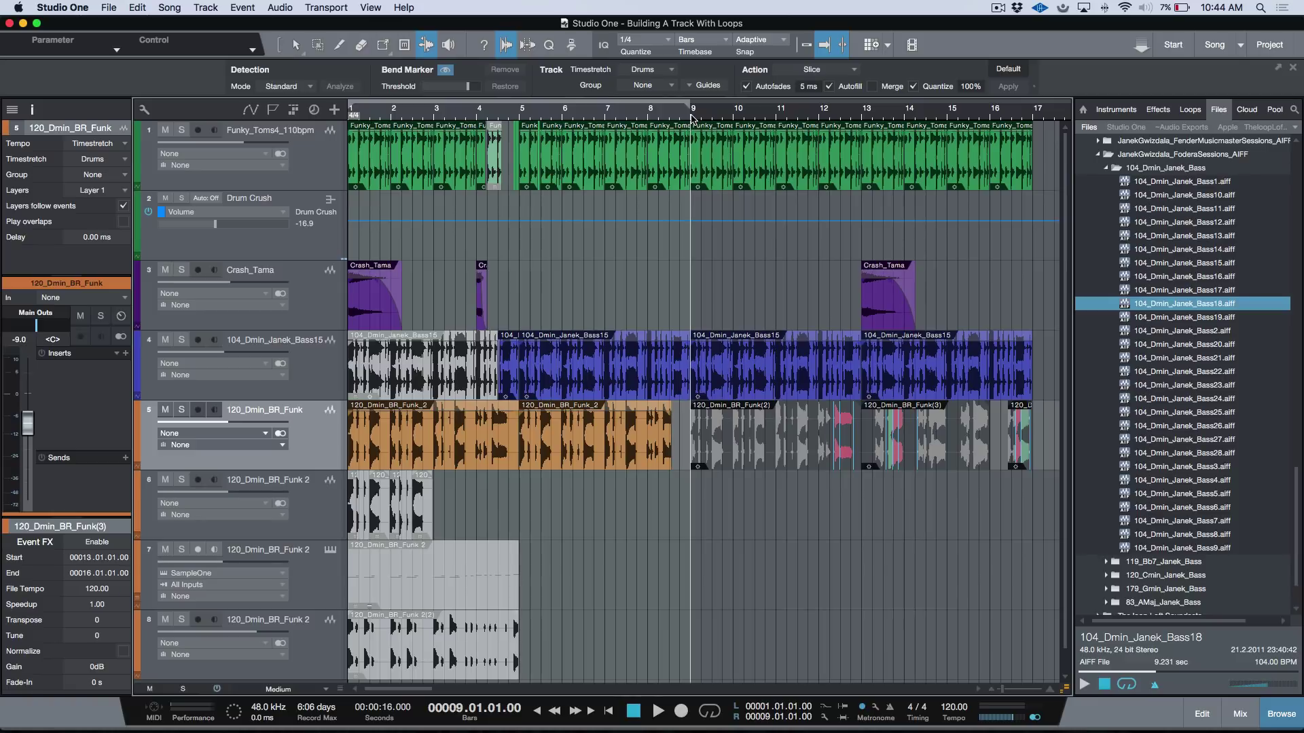
{"action": "key", "text": "n"}
{"action": "key", "text": "space"}
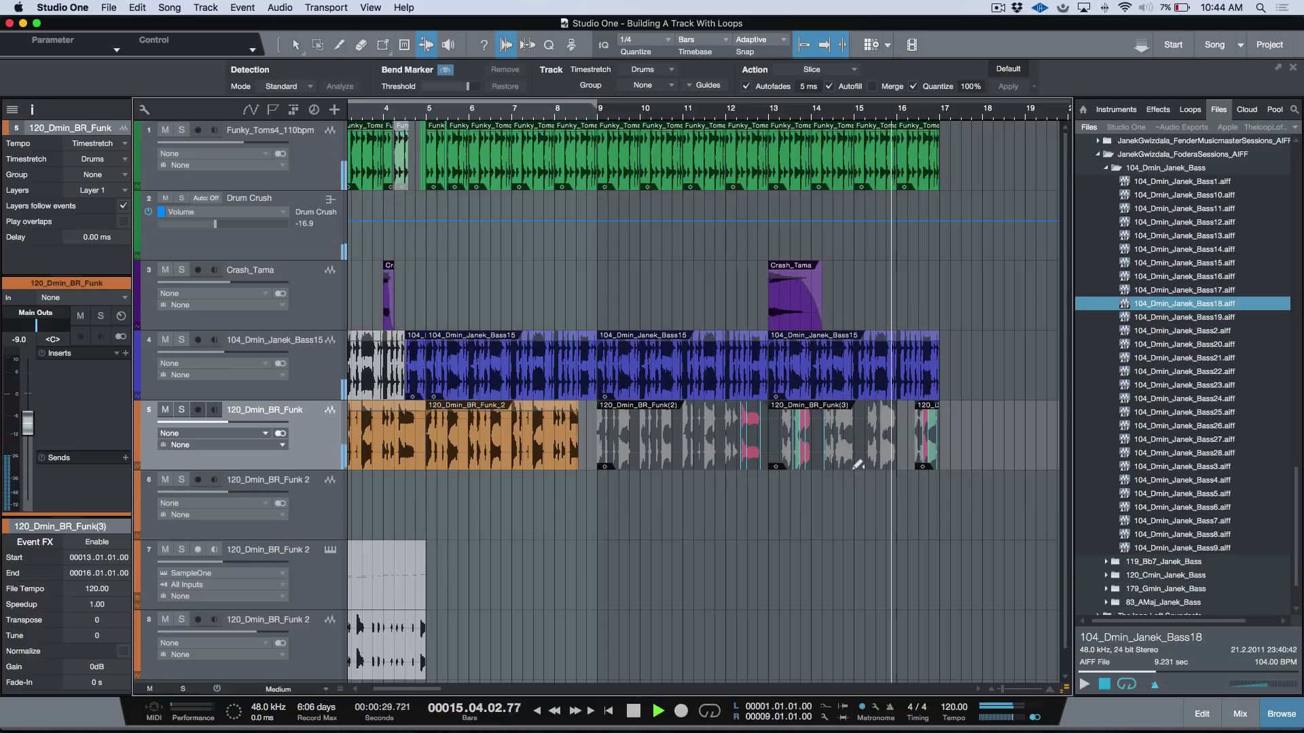
{"action": "key", "text": "space"}
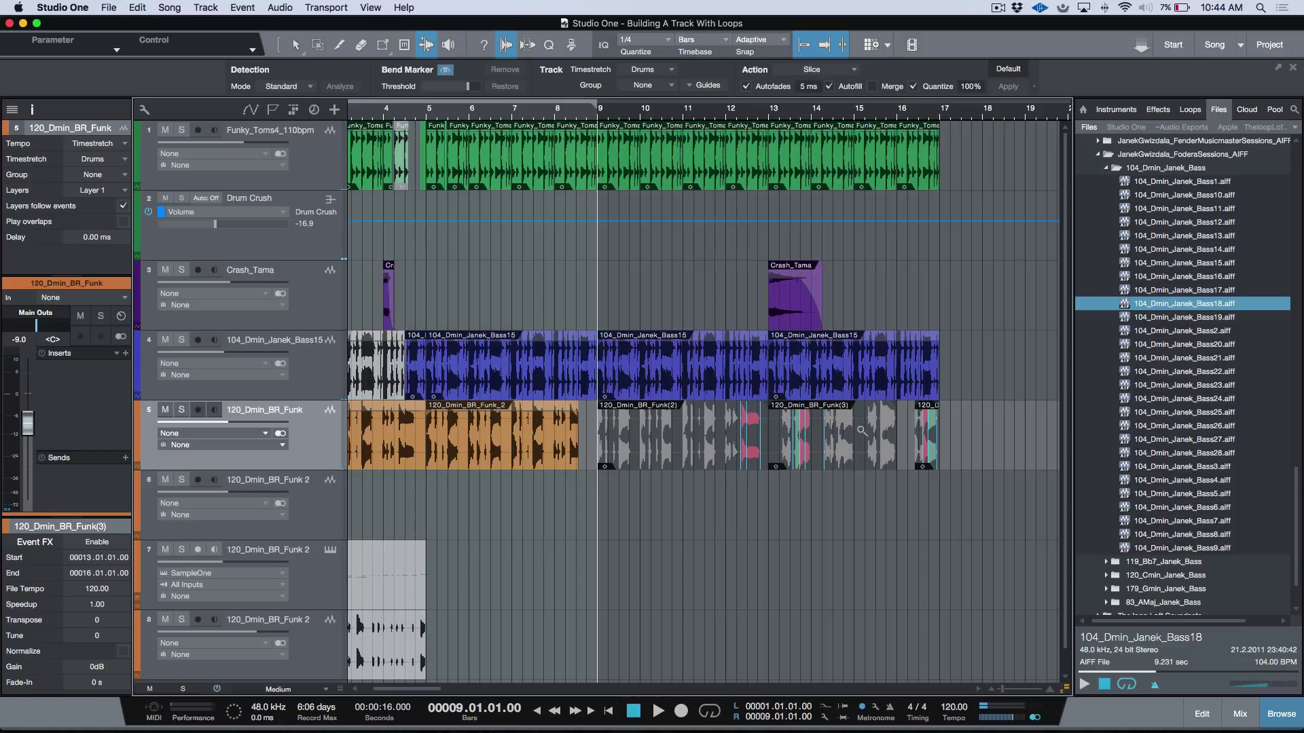
Step: Add four bend markers in the 120_Dmin_BR_Funk(3) event: at its end, before the note preceding beat 15.4, and around the first note after beat 15.2
{"action": "left_click_drag", "start_coordinate": [860, 430], "coordinate": [913, 430]}
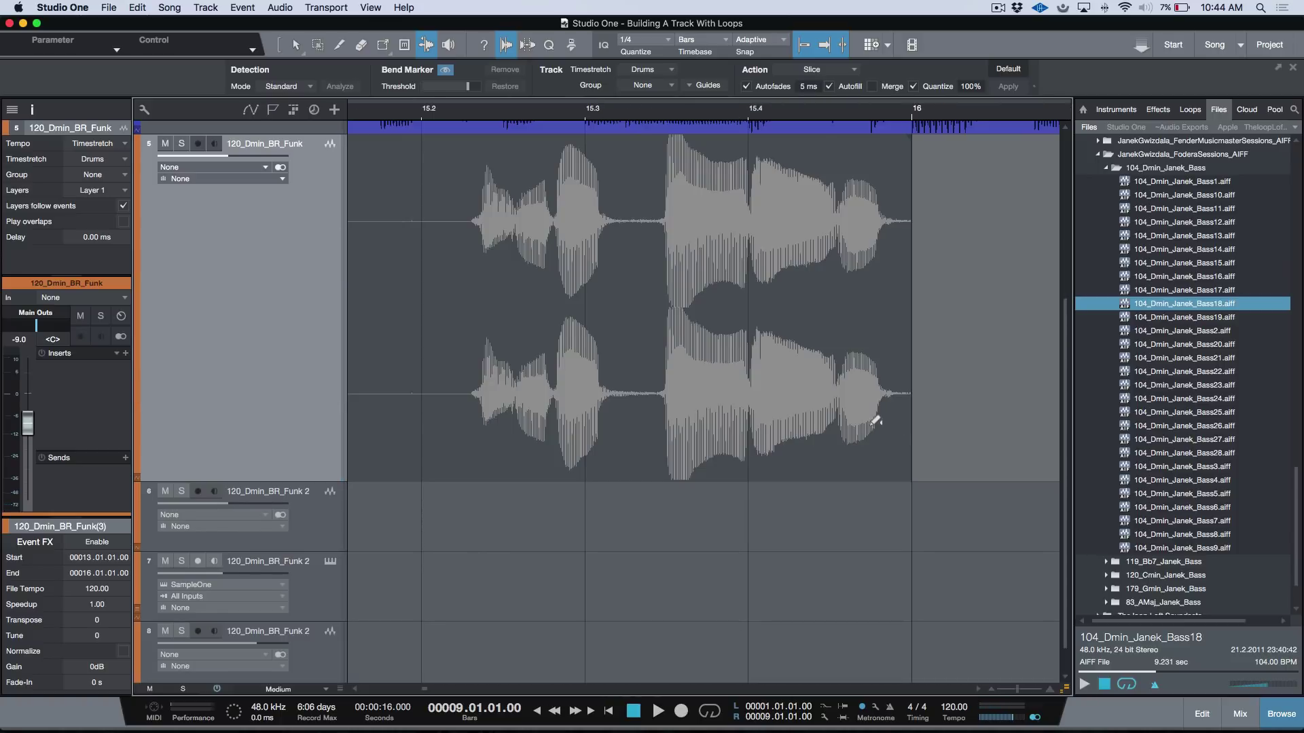
{"action": "scroll", "coordinate": [876, 421], "scroll_direction": "up", "scroll_amount": 3}
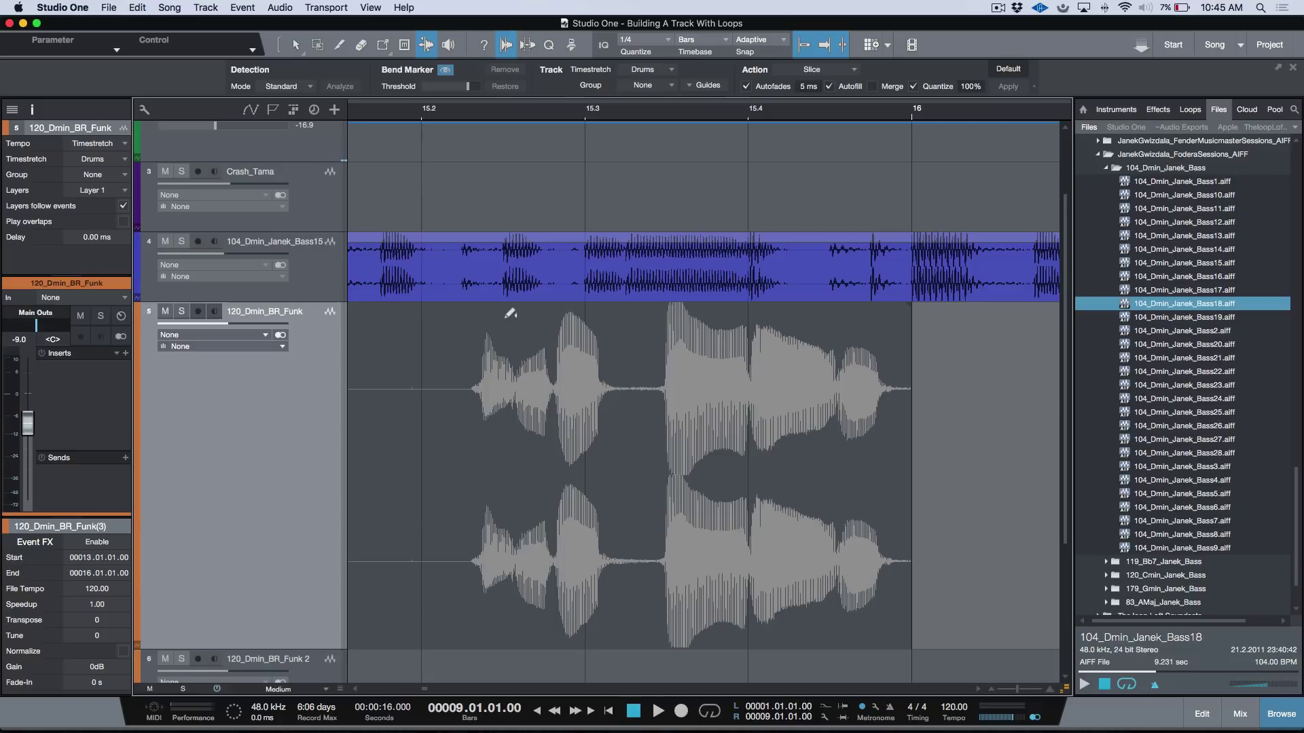
{"action": "left_click", "coordinate": [898, 359]}
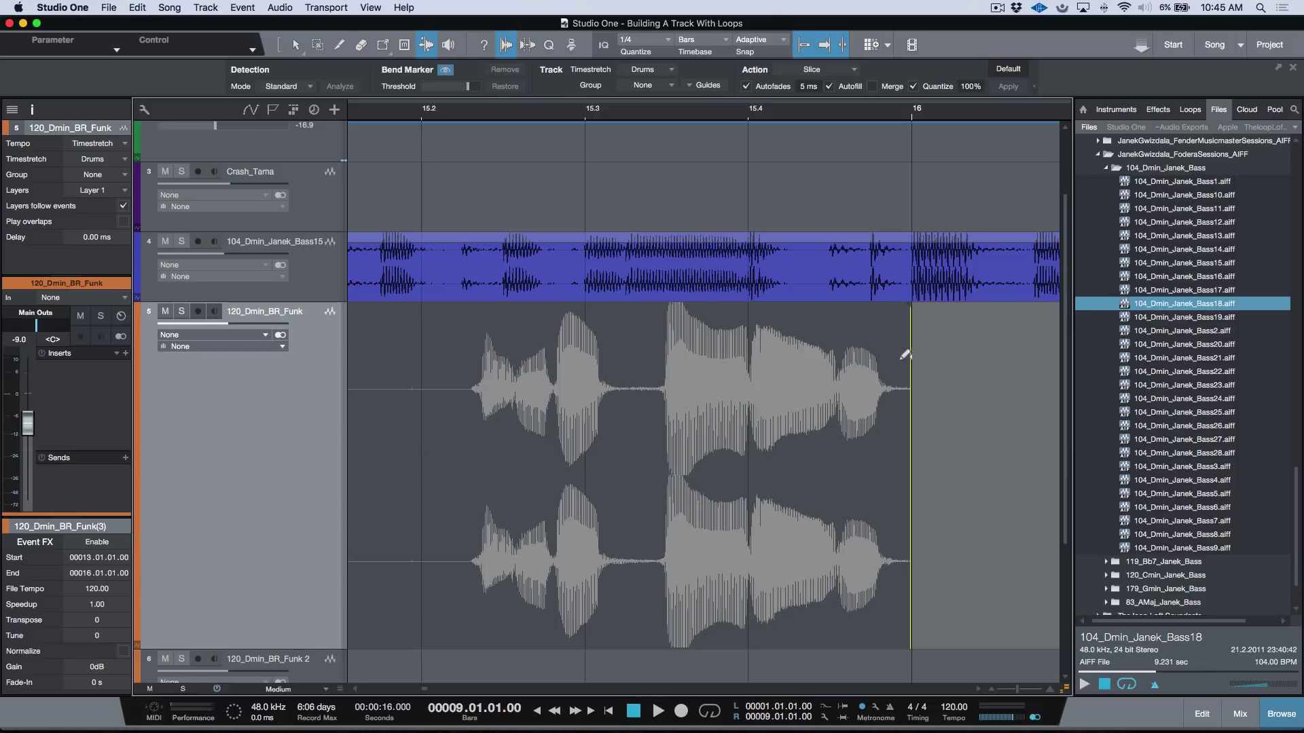
{"action": "left_click", "coordinate": [645, 360]}
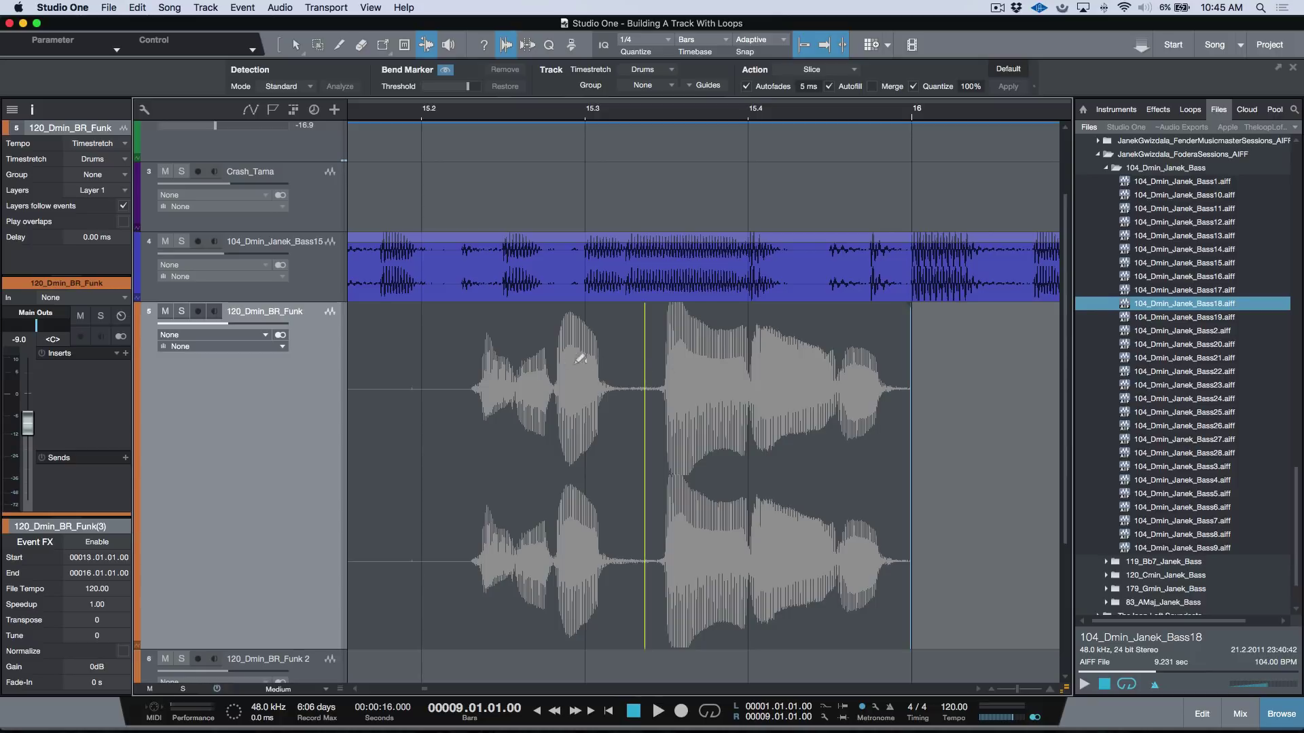
{"action": "left_click", "coordinate": [468, 365]}
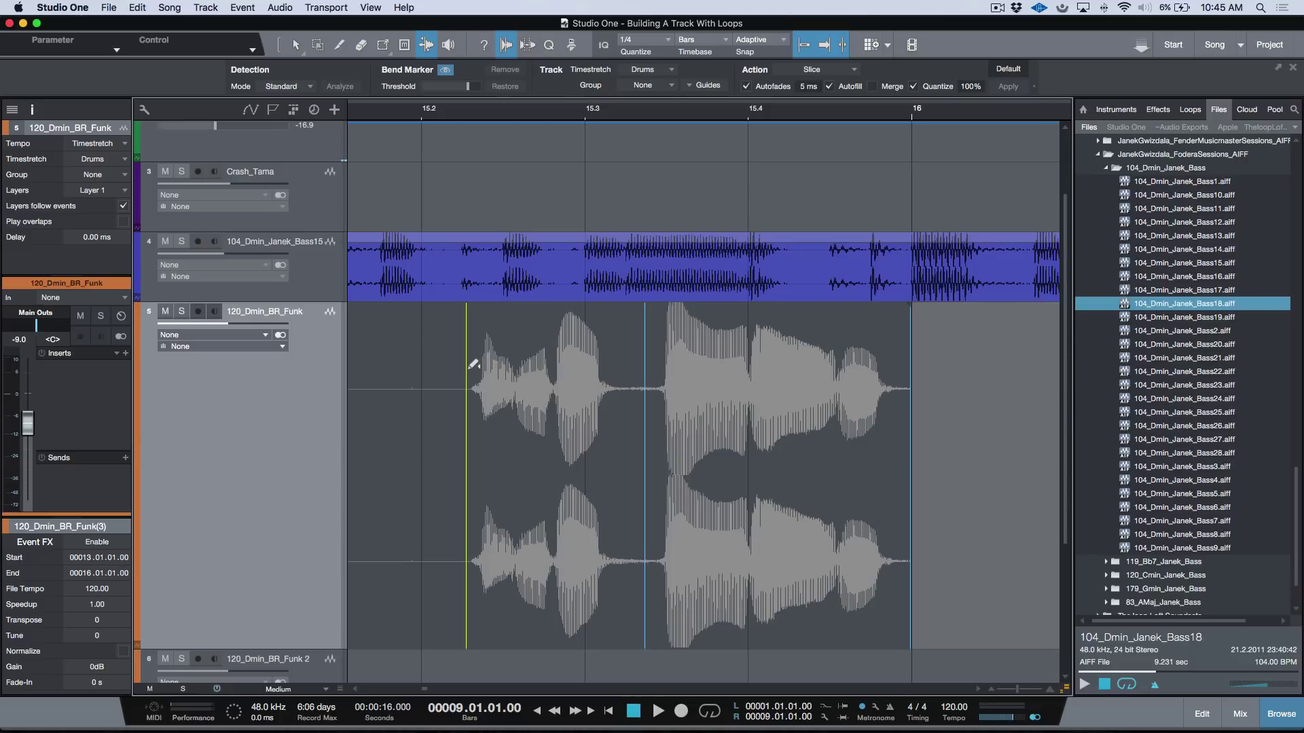
{"action": "left_click", "coordinate": [515, 375]}
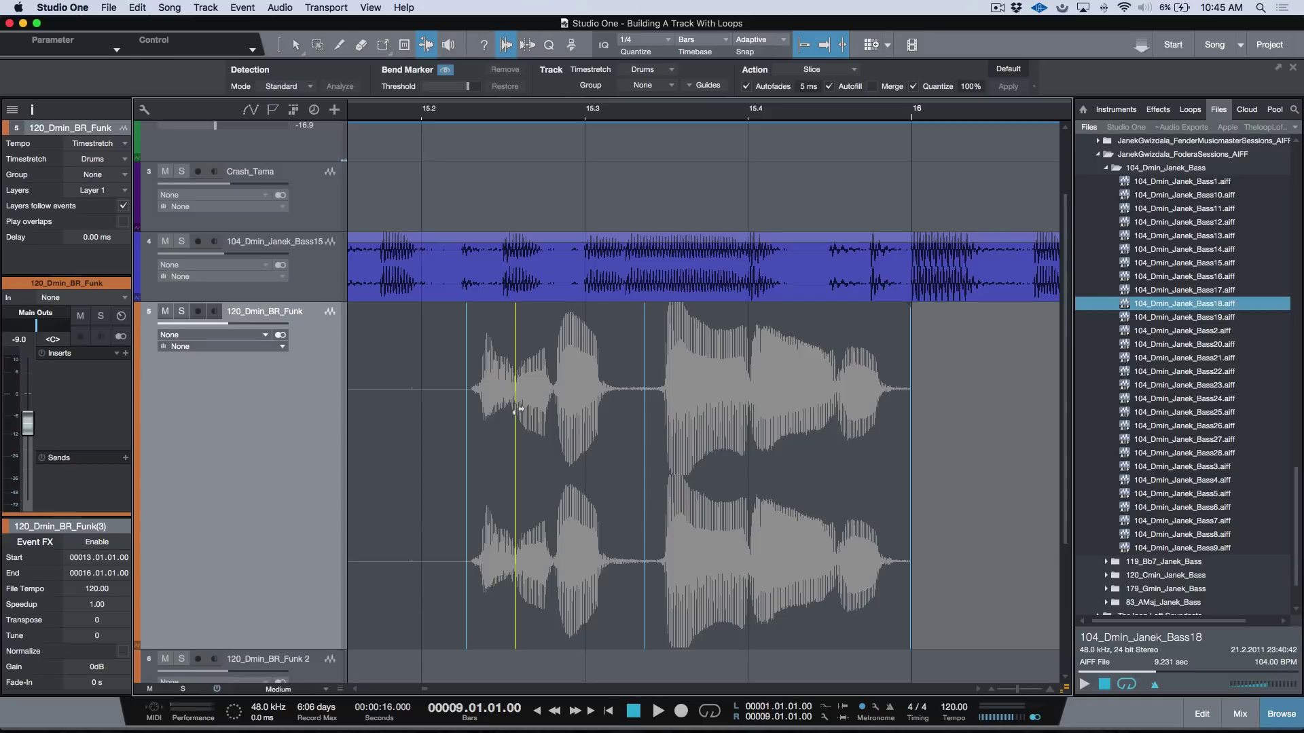
Step: Shift the bend marker between the first two notes after beat 15.2 earlier to the nearest gridline, and compare playback with the original timing
{"action": "left_click_drag", "start_coordinate": [517, 410], "coordinate": [507, 412]}
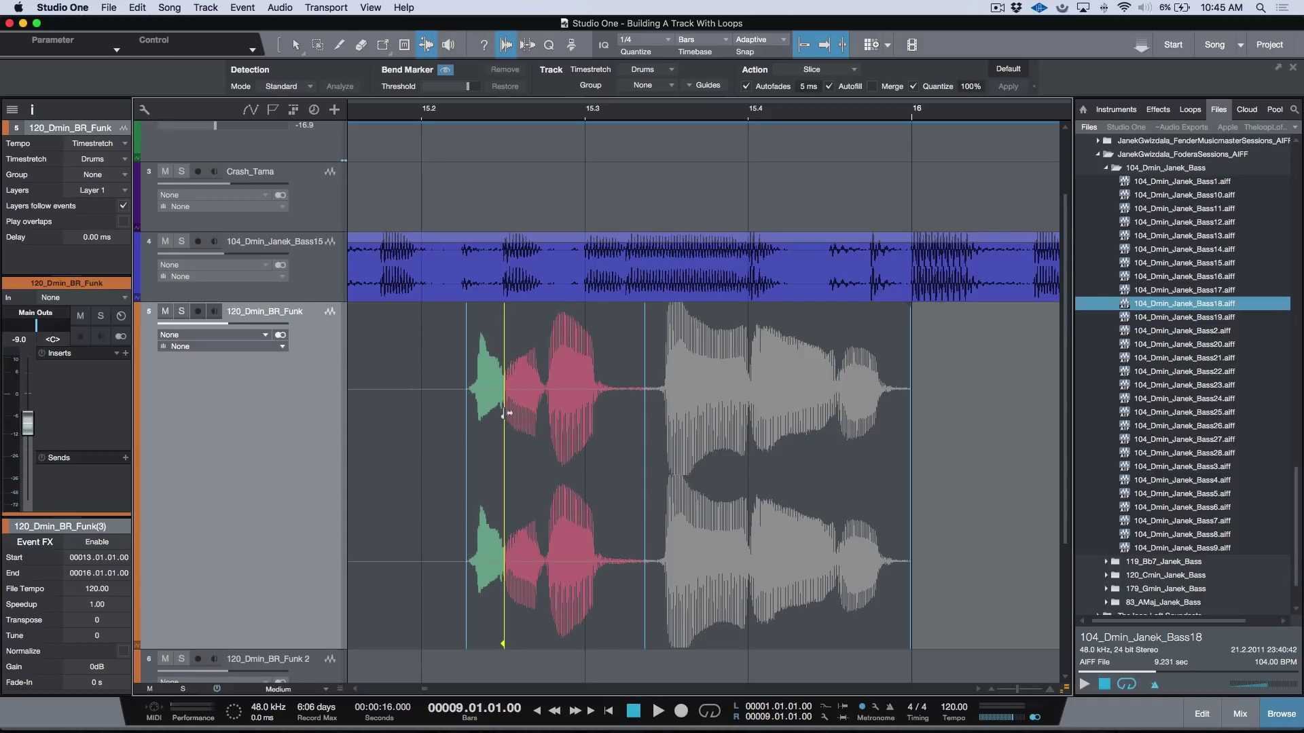
{"action": "key", "text": "space"}
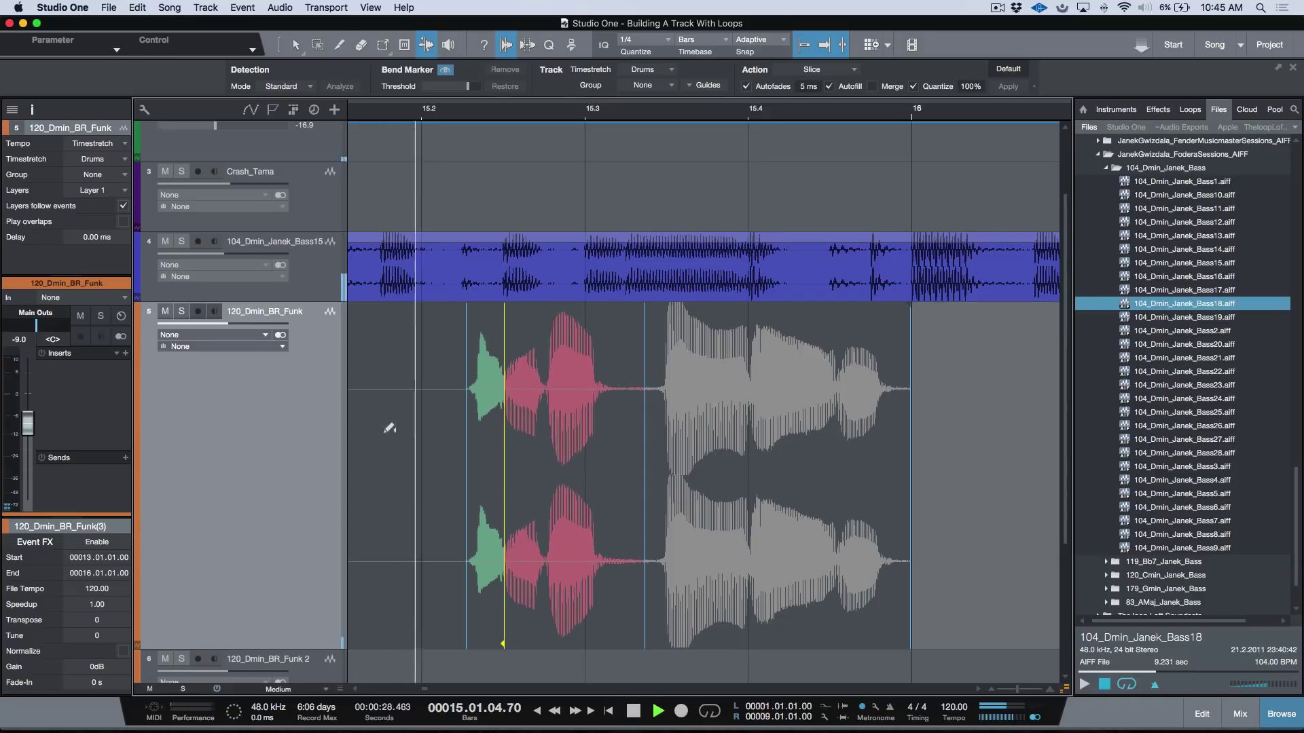
{"action": "key", "text": "space"}
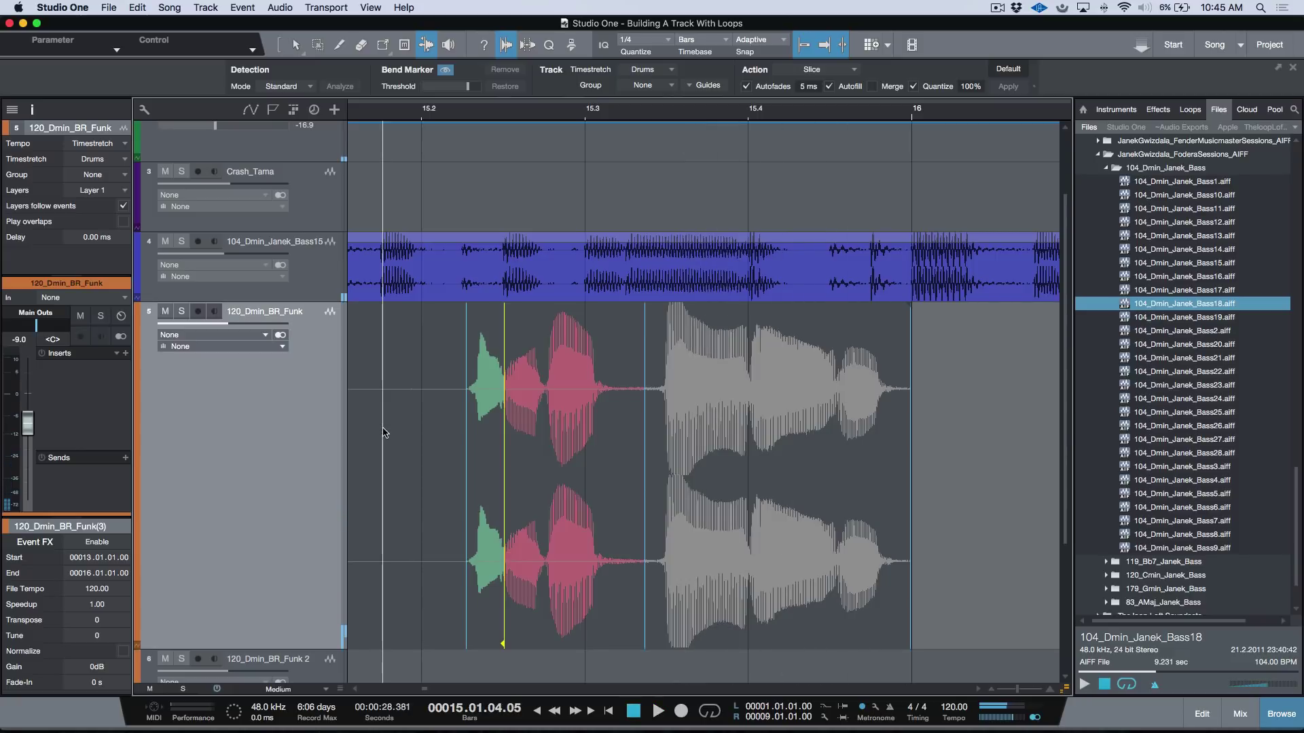
{"action": "key", "text": "super+z"}
{"action": "key", "text": "space"}
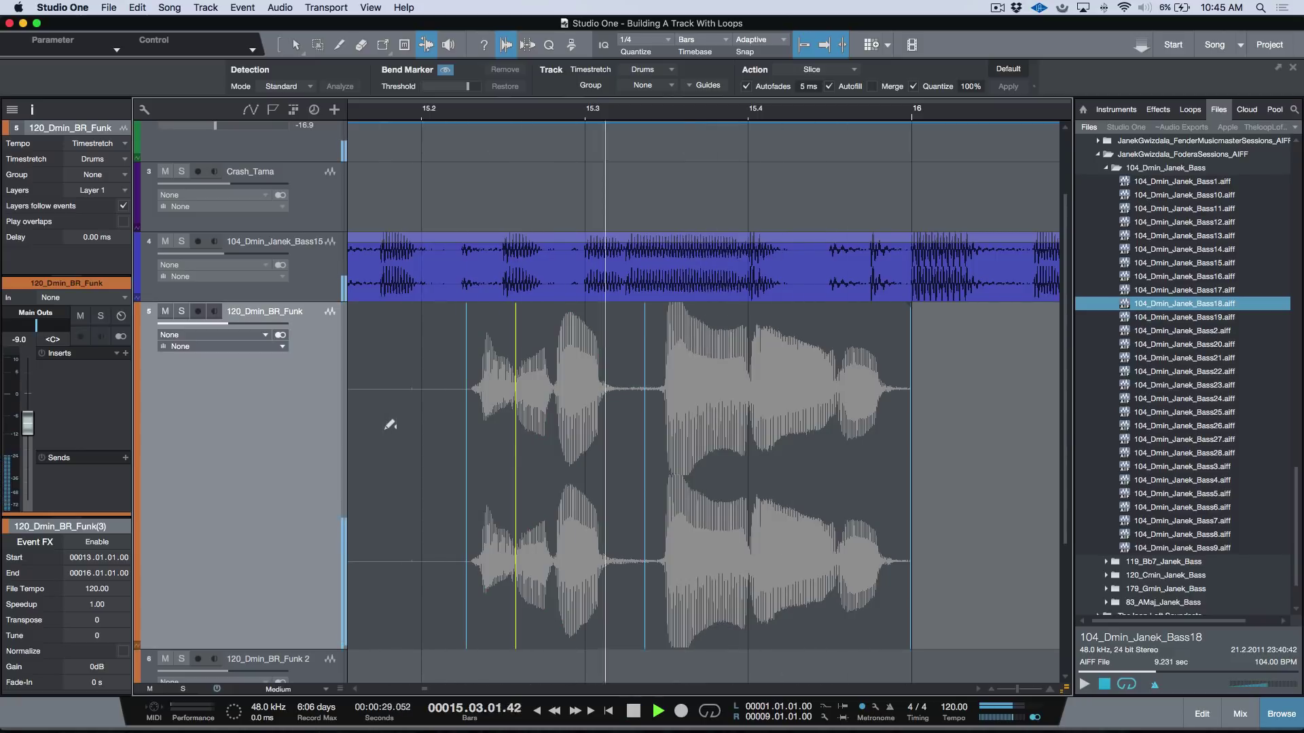
{"action": "key", "text": "space"}
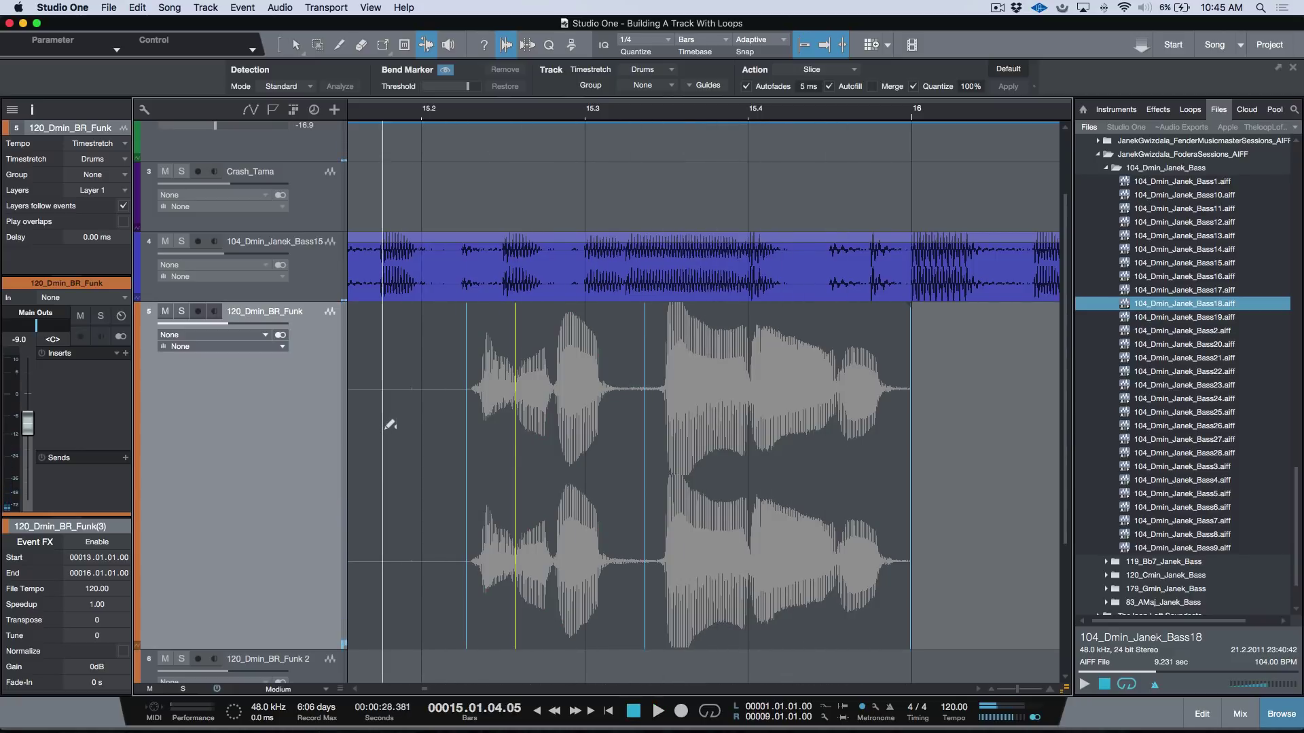
{"action": "key", "text": "super+shift+z"}
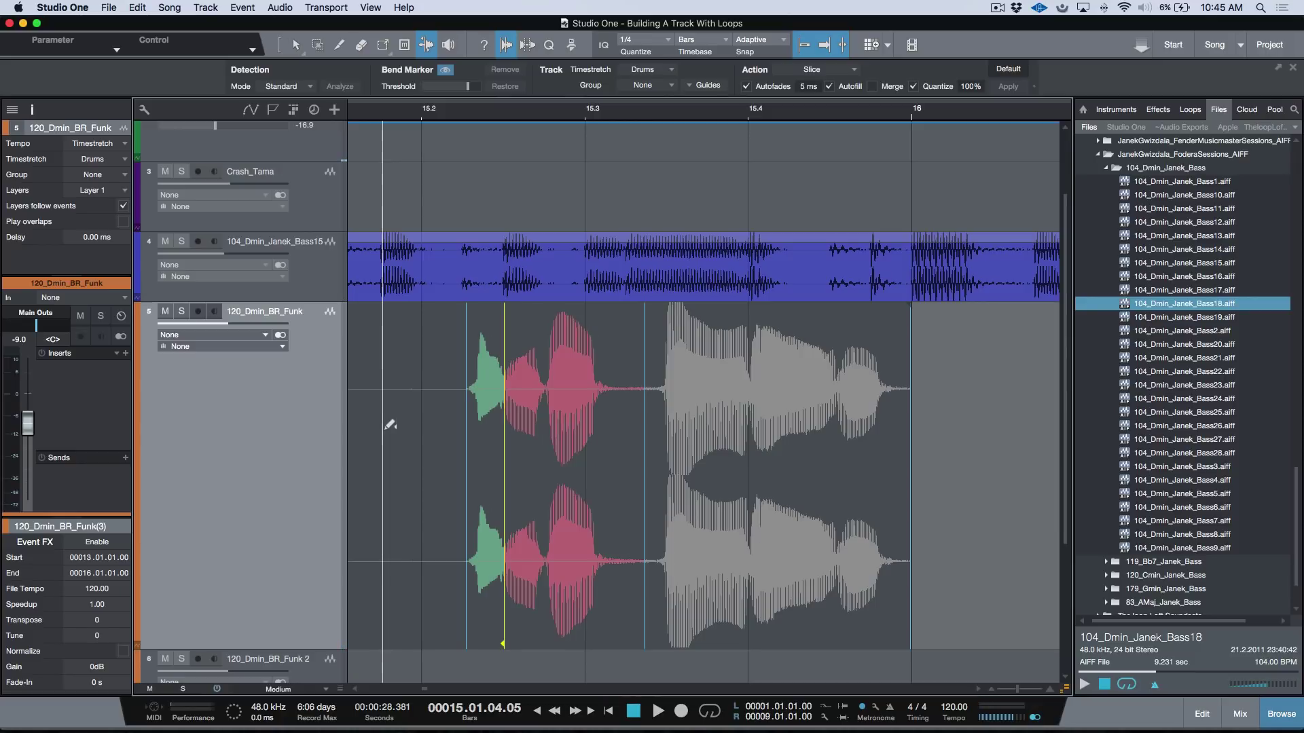
{"action": "key", "text": "space"}
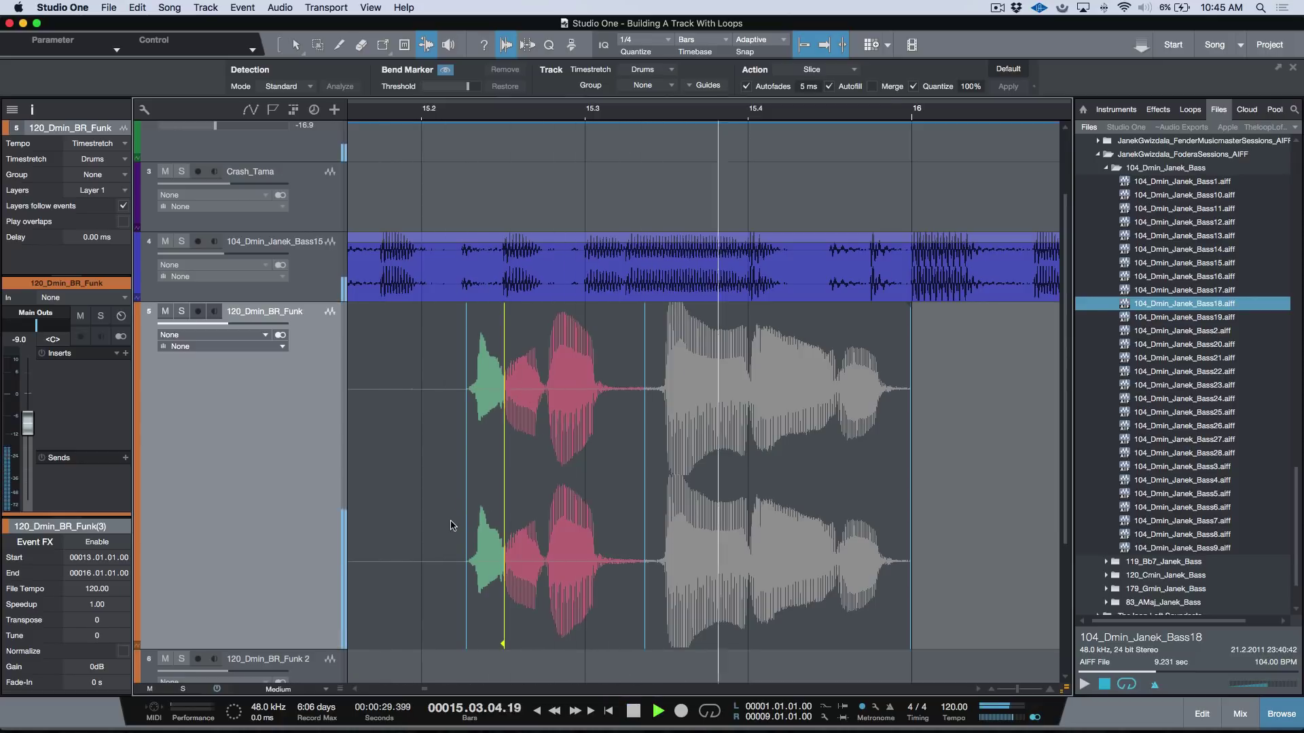
{"action": "key", "text": "space"}
Step: Add a bend marker just before beat 15.2, shift the marker at the following note's start slightly earlier to the gridline, and audition it
{"action": "left_click", "coordinate": [391, 372]}
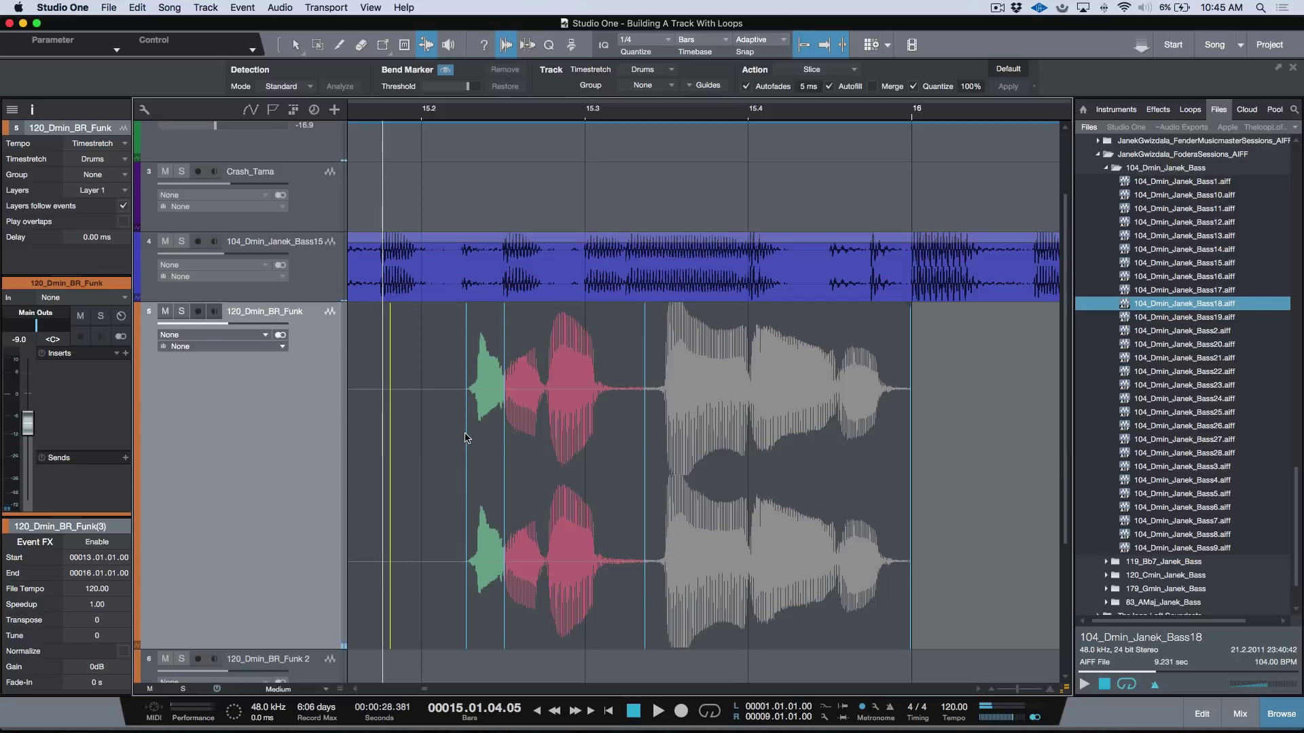
{"action": "left_click_drag", "start_coordinate": [466, 437], "coordinate": [461, 443]}
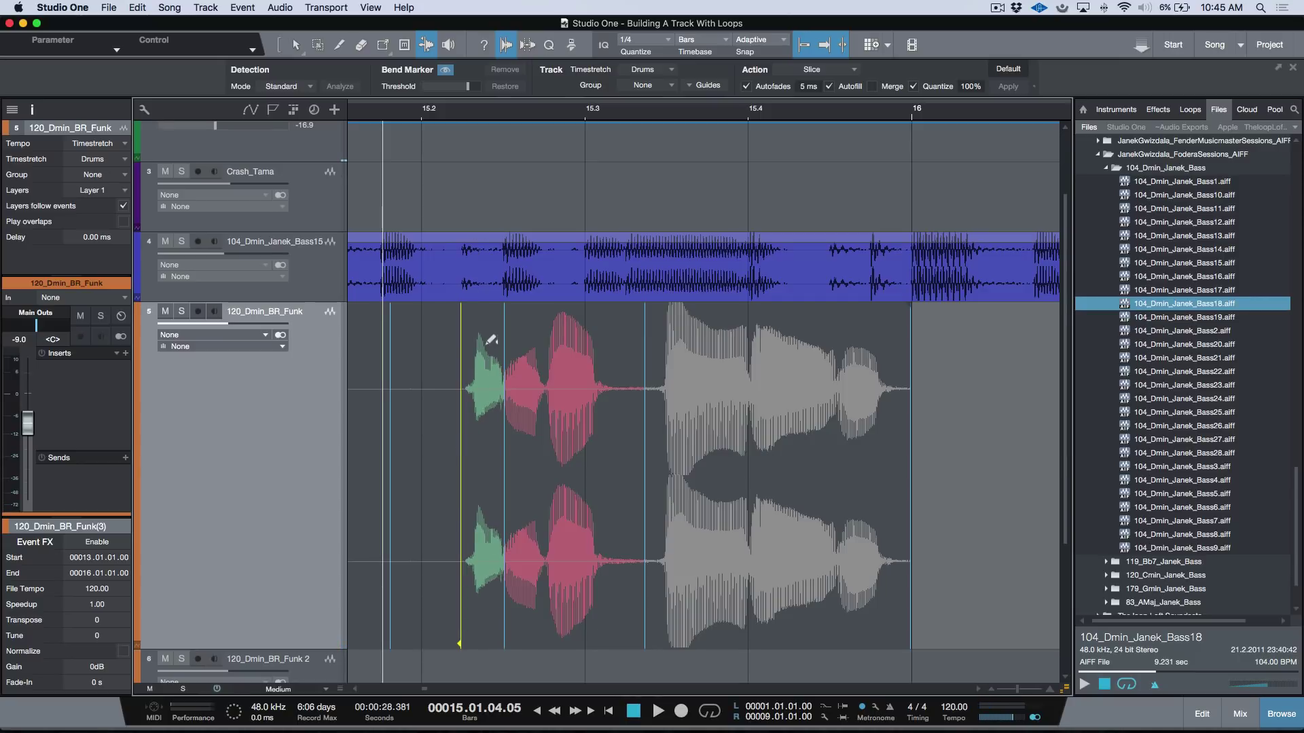
{"action": "key", "text": "space"}
{"action": "key", "text": "space"}
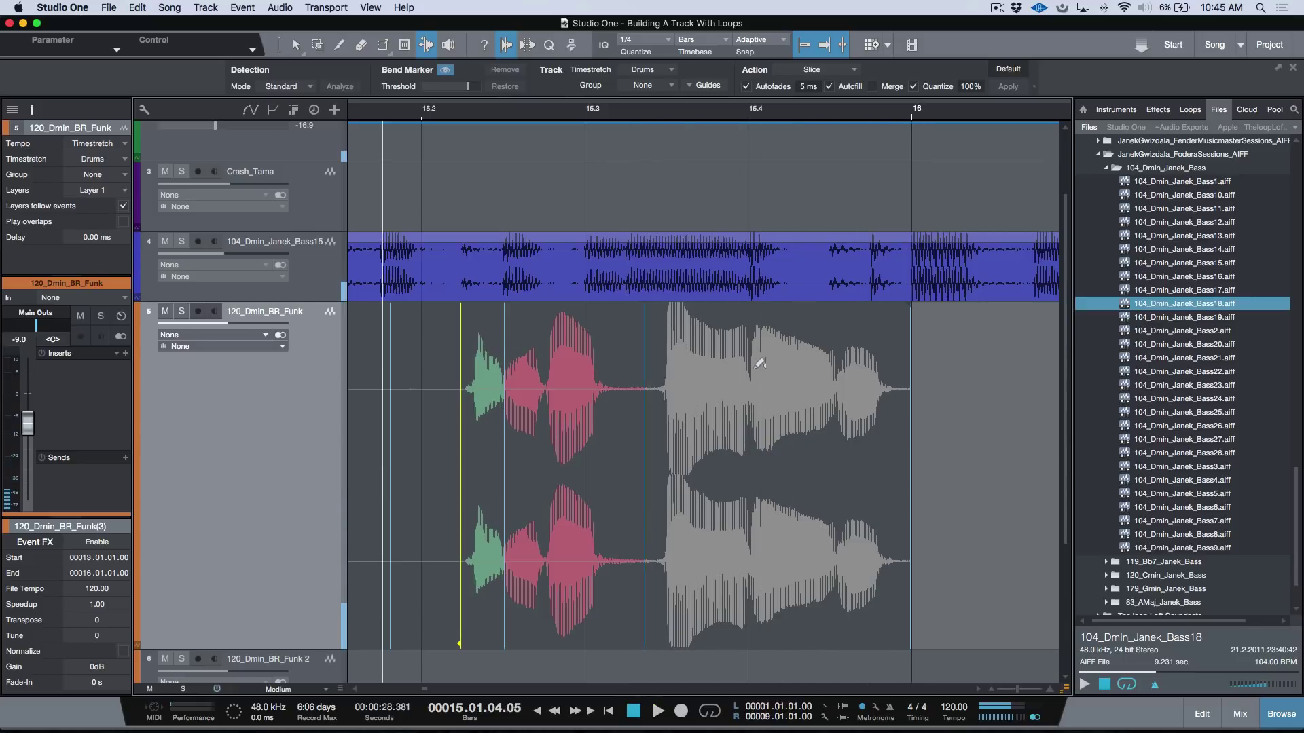
Step: Add a bend marker at the dip between the notes near beat 15.4, align it exactly to beat 15.4, and audition it
{"action": "left_click_drag", "start_coordinate": [731, 294], "coordinate": [799, 387]}
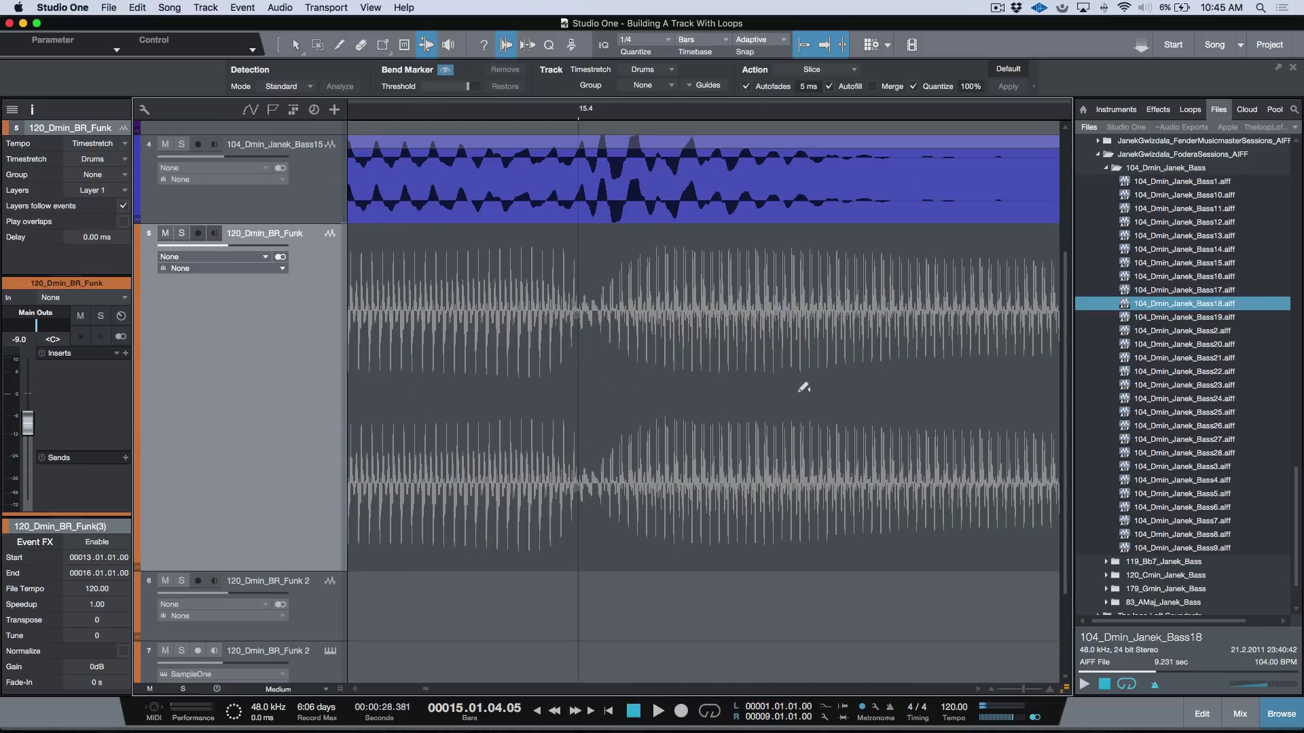
{"action": "left_click", "coordinate": [595, 318]}
{"action": "left_click_drag", "start_coordinate": [595, 335], "coordinate": [592, 335]}
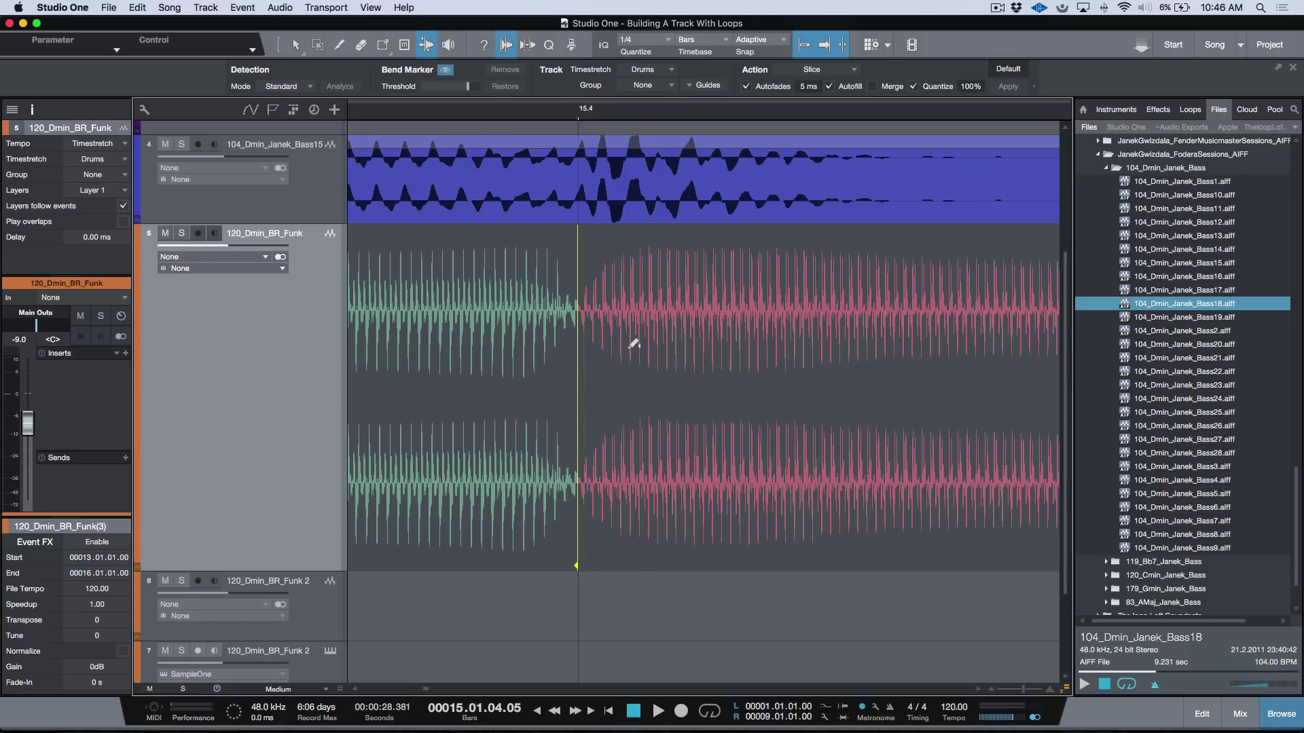
{"action": "key", "text": "w"}
{"action": "key", "text": "w"}
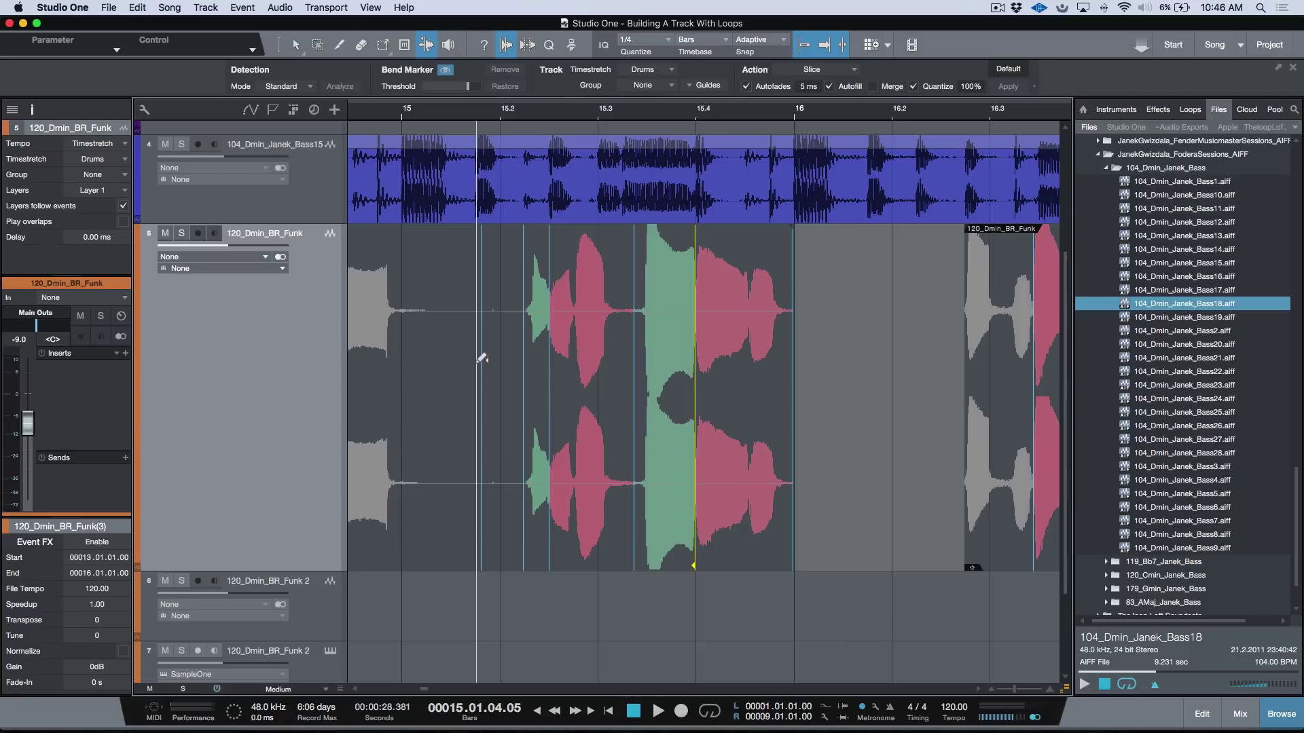
{"action": "key", "text": "space"}
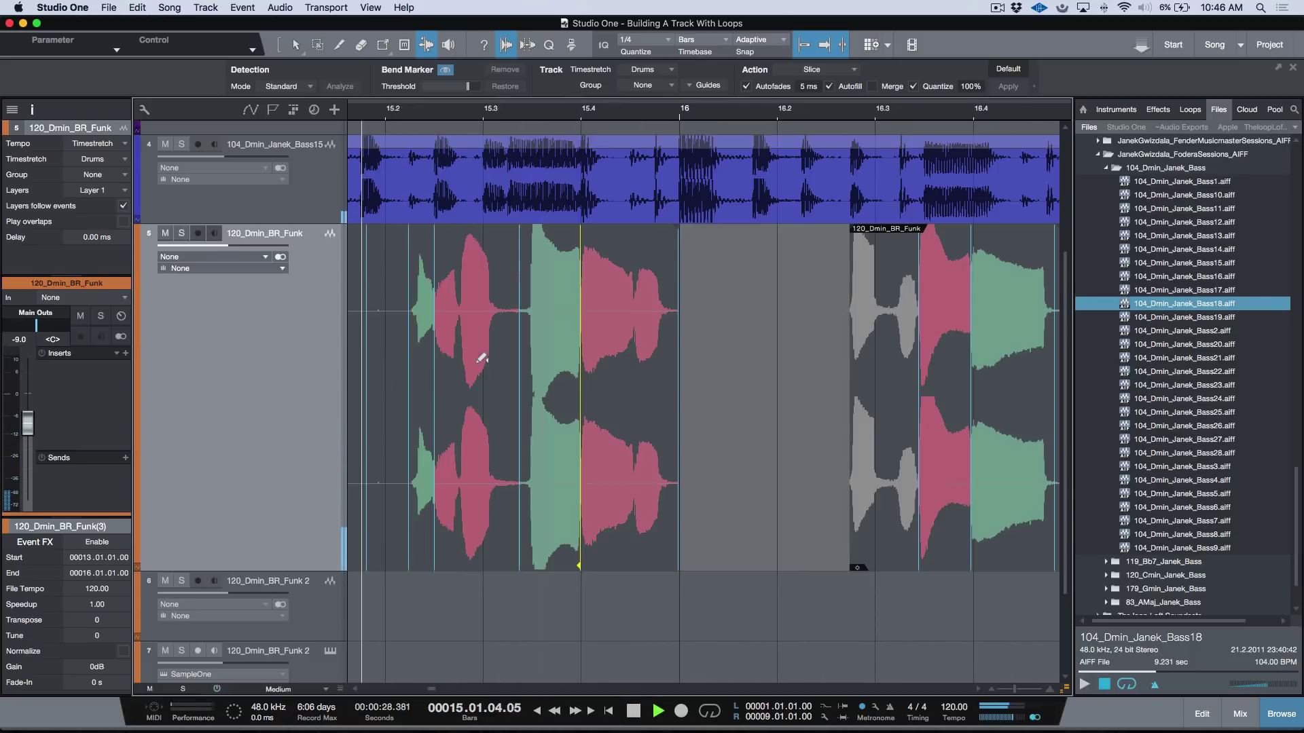
{"action": "key", "text": "space"}
Step: With the Arrow tool, set the loop range to the first 120_Dmin_BR_Funk_2 event, solo its track, and enable looping
{"action": "key", "text": "z"}
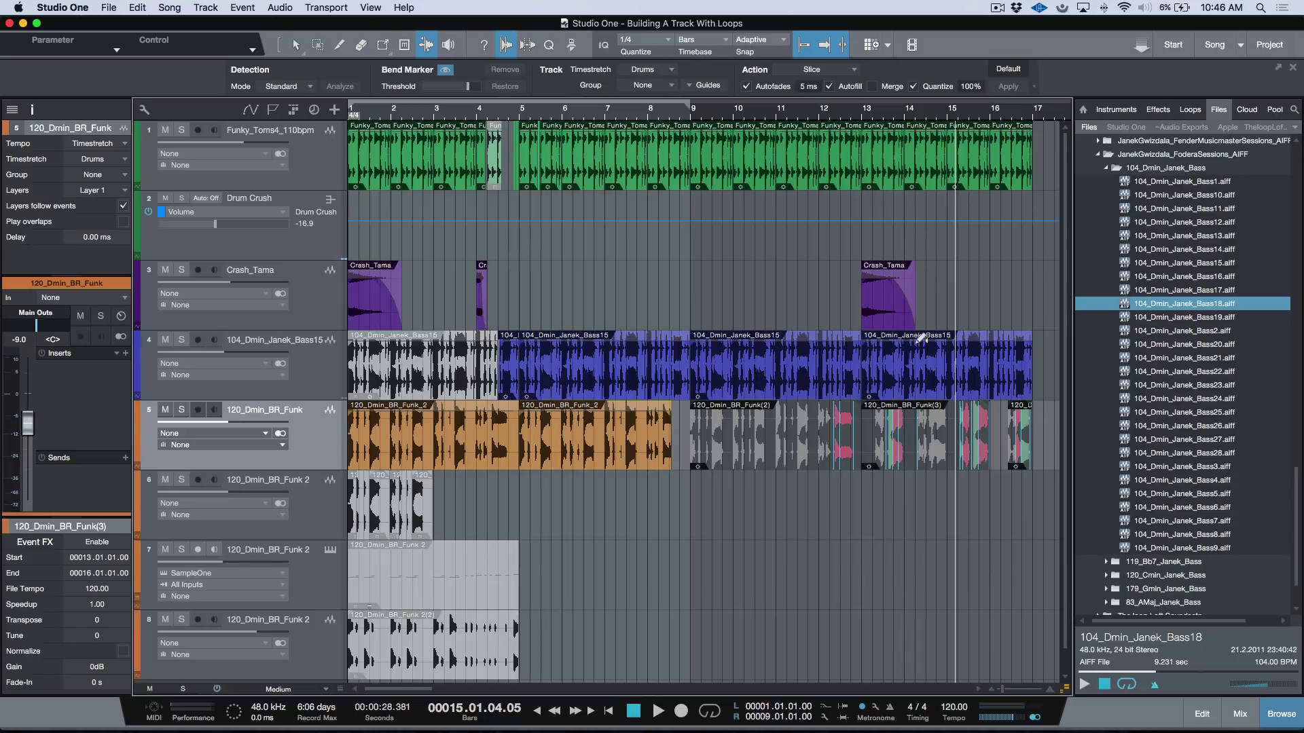
{"action": "key", "text": "1"}
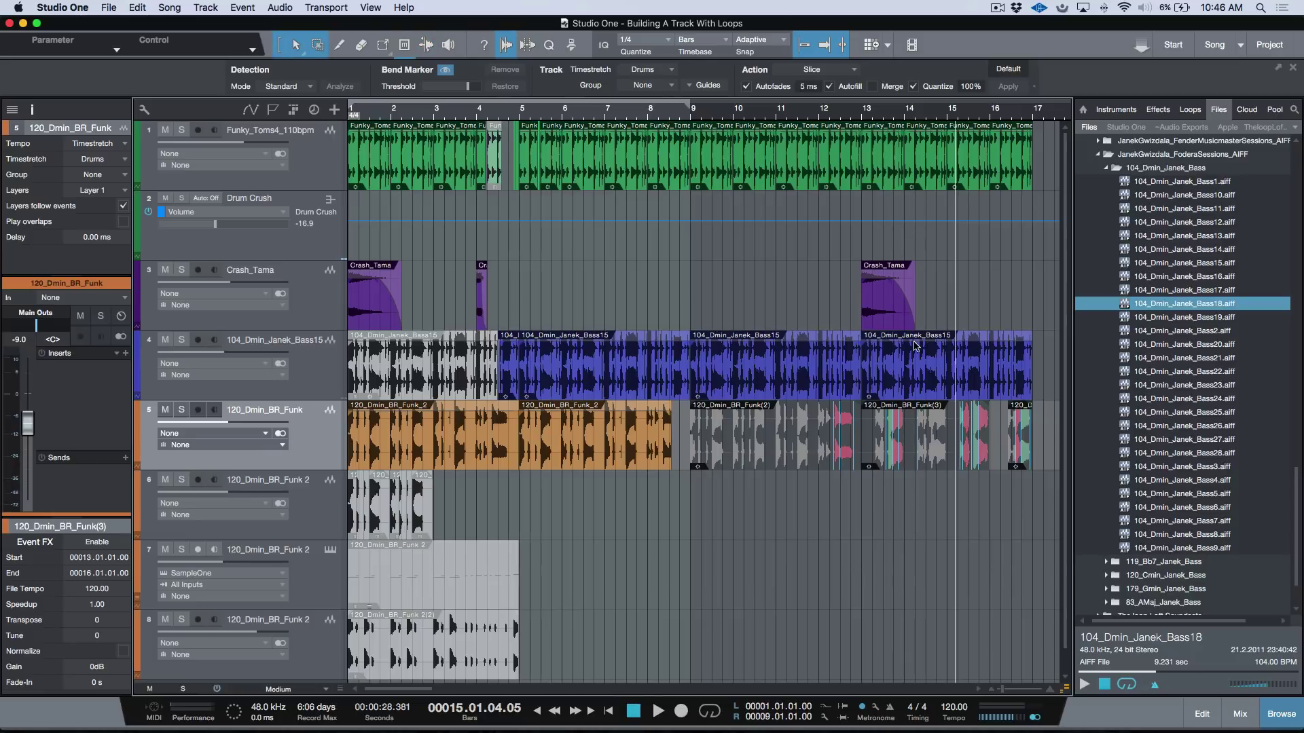
{"action": "left_click", "coordinate": [601, 456]}
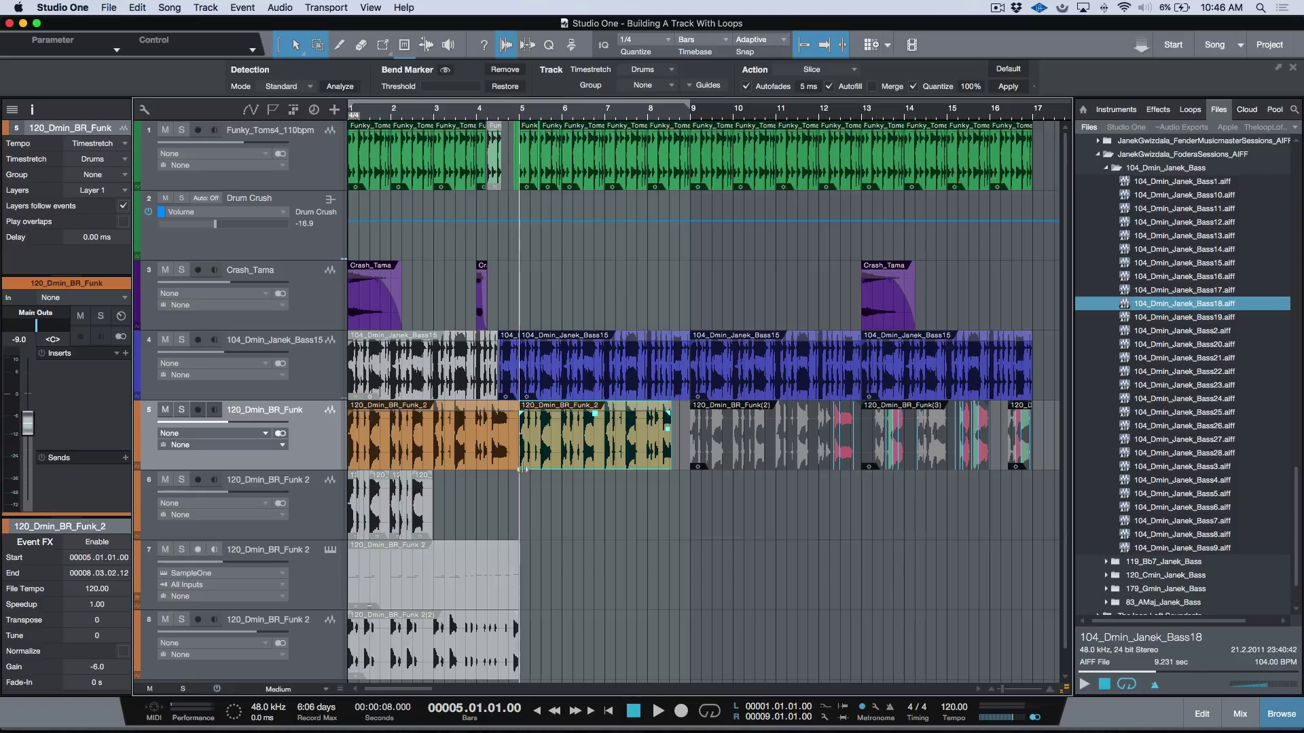
{"action": "left_click", "coordinate": [479, 456]}
{"action": "key", "text": "p"}
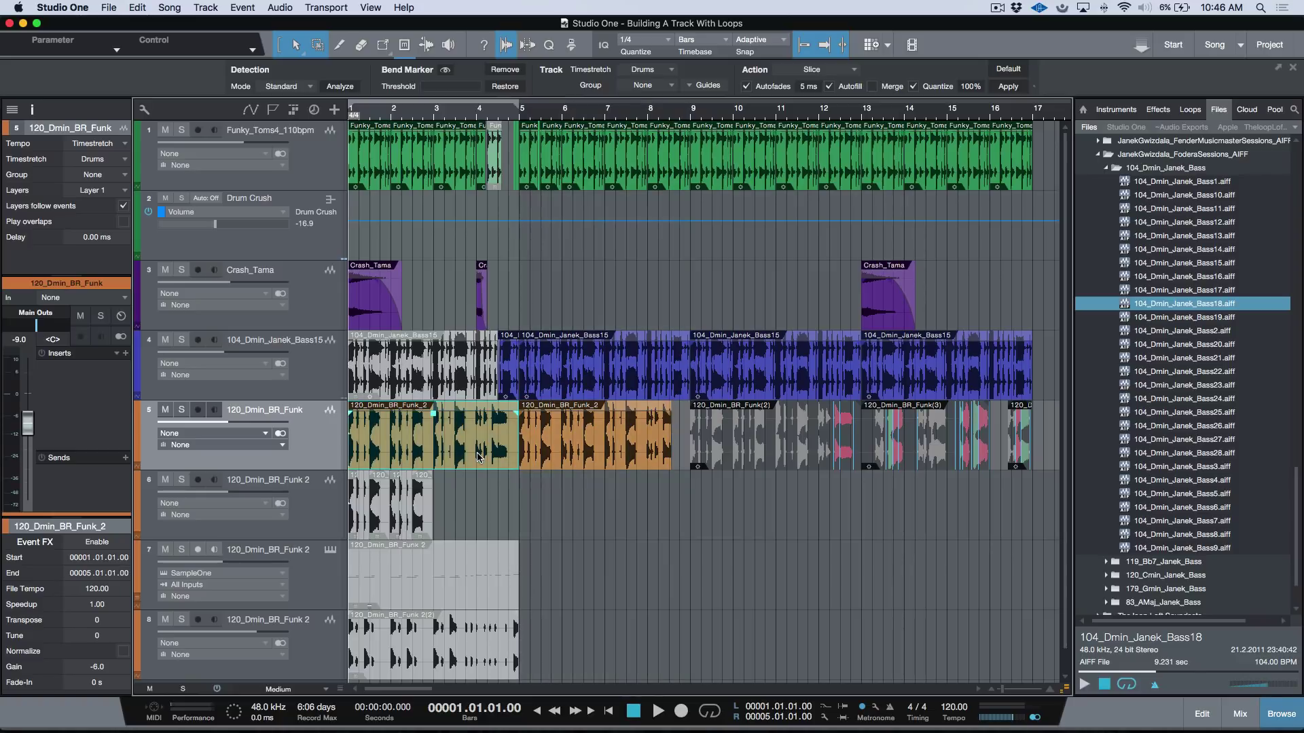
{"action": "key", "text": "s"}
{"action": "key", "text": "slash"}
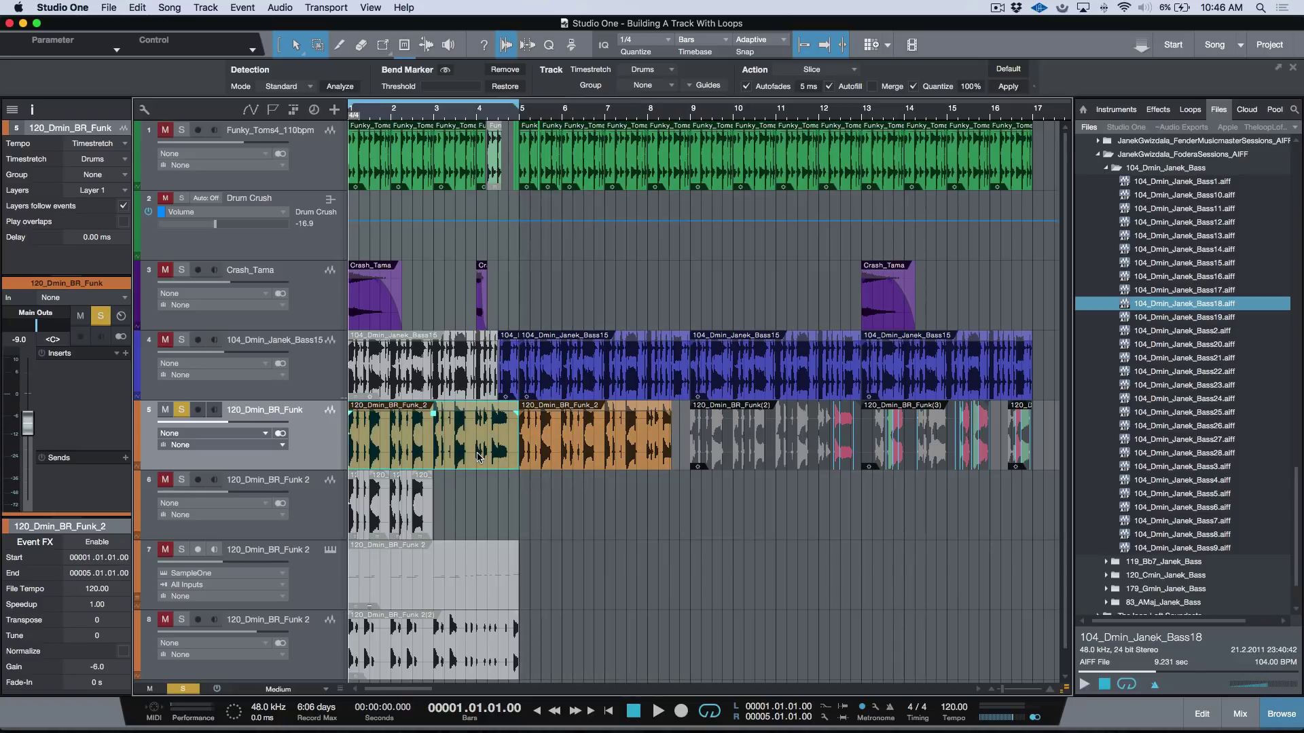
Step: Play back the soloed first 120_Dmin_BR_Funk_2 event in the loop and examine its waveform up close
{"action": "key", "text": "space"}
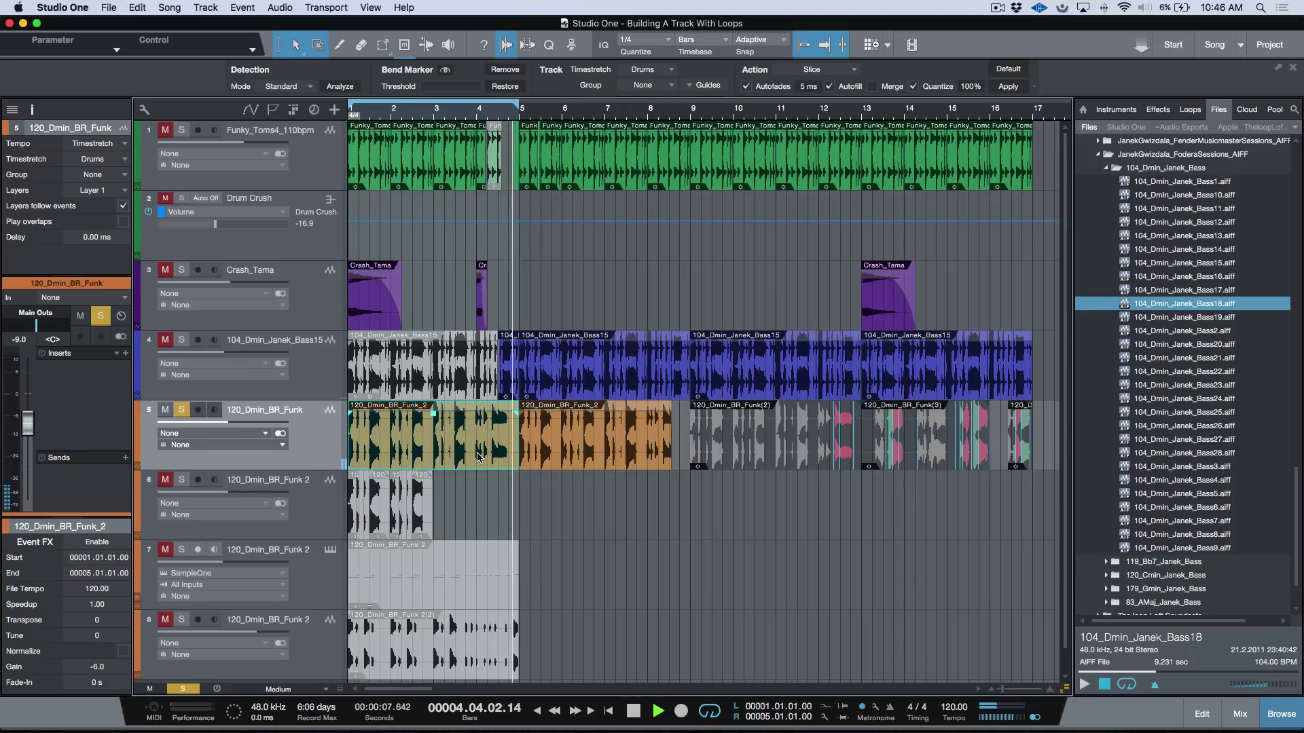
{"action": "key", "text": "space"}
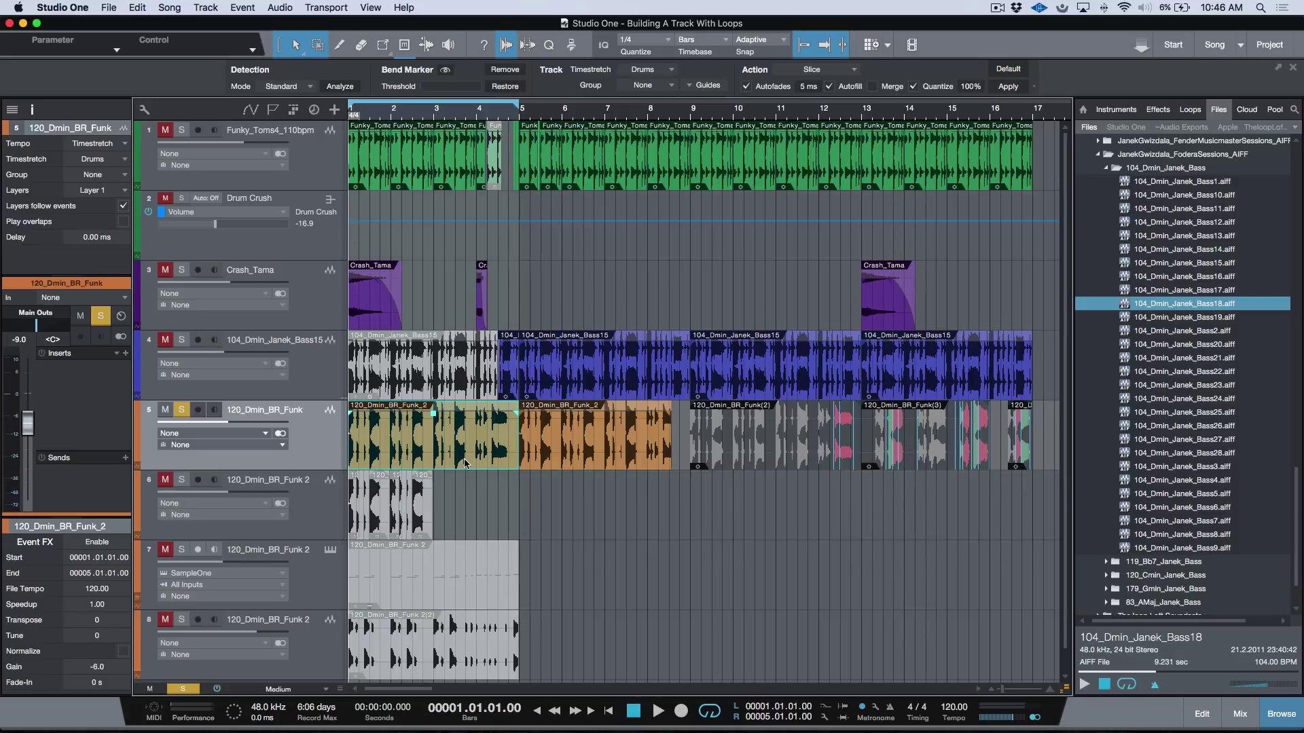
{"action": "left_click_drag", "start_coordinate": [387, 436], "coordinate": [503, 440]}
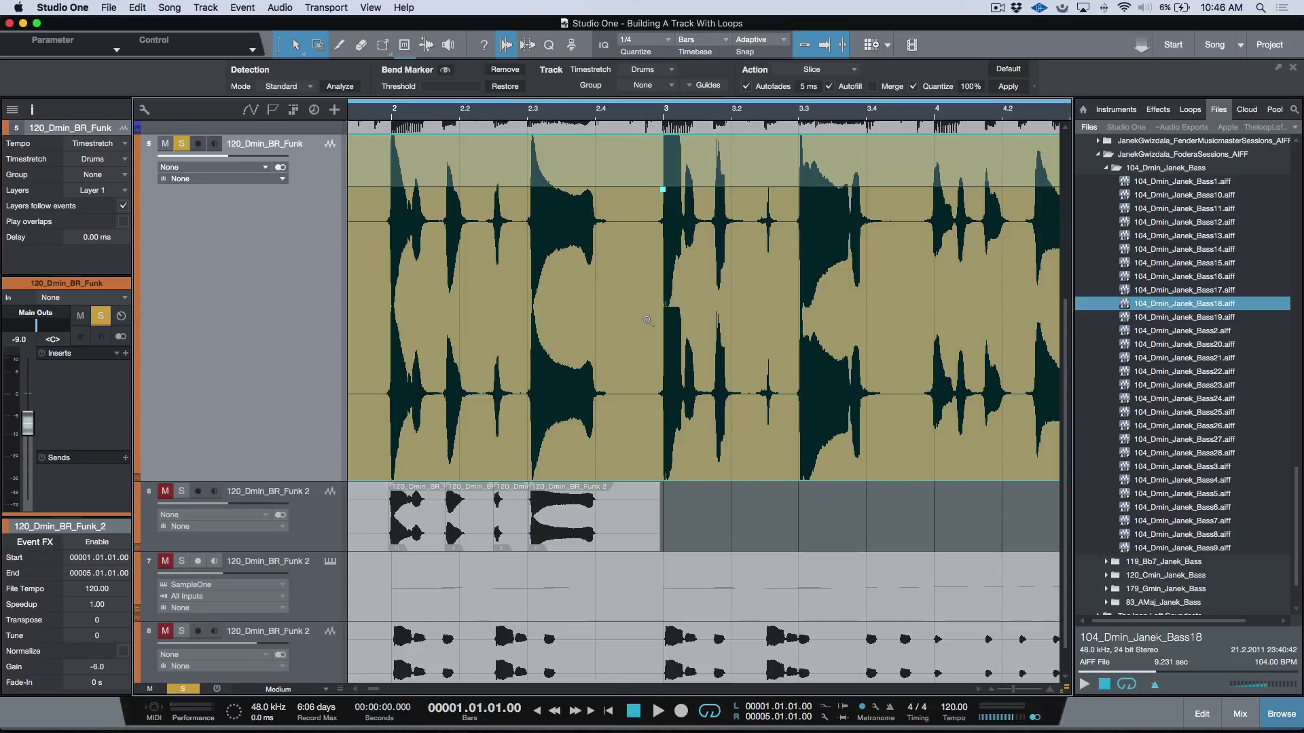
{"action": "key", "text": "z"}
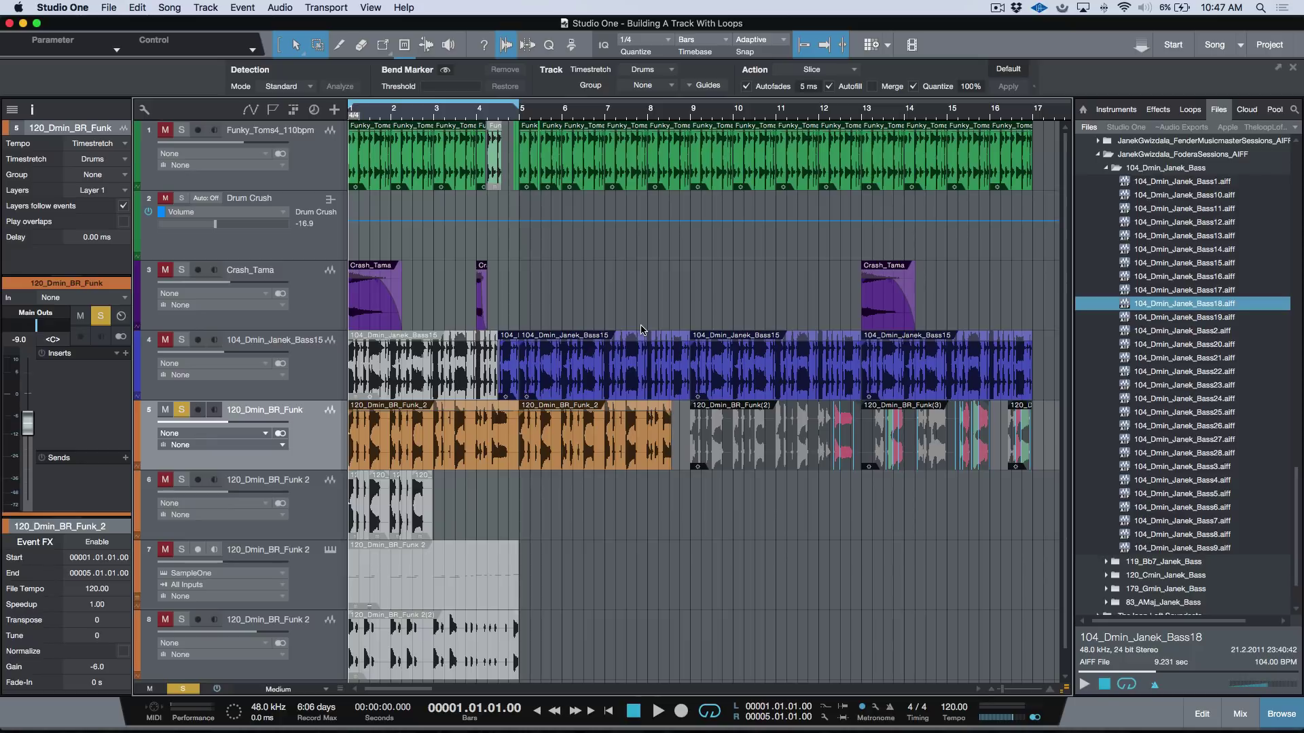
{"action": "left_click", "coordinate": [472, 456]}
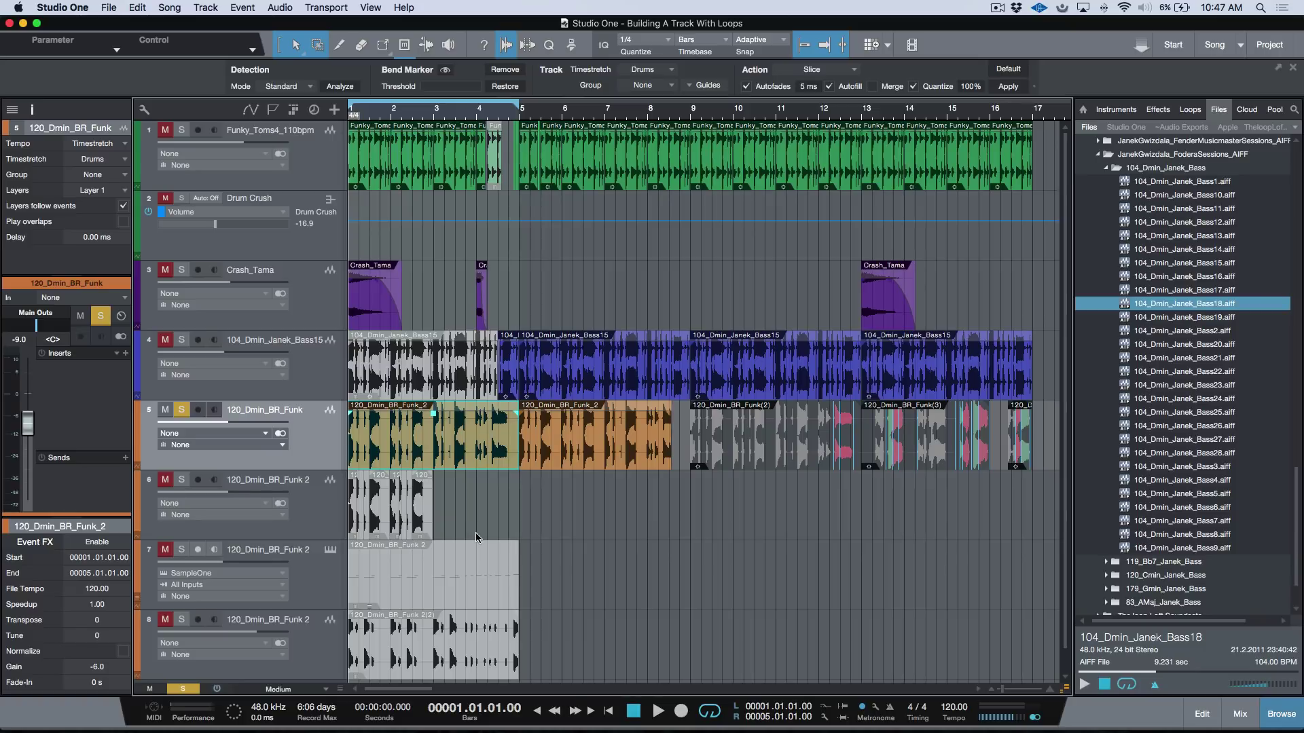
Step: Transfer the solo from the 120_Dmin_BR_Funk track to the sliced audio track directly below it, with that track's slices unmuted
{"action": "key", "text": "s"}
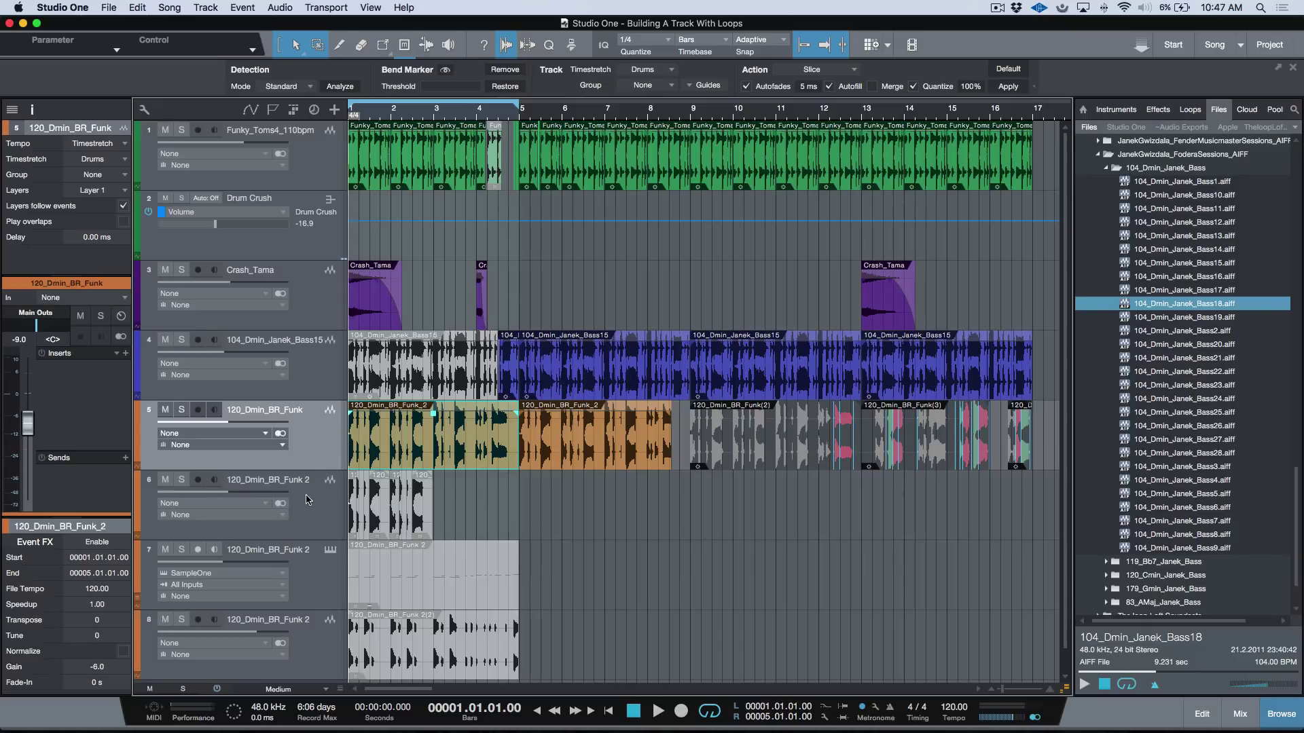
{"action": "left_click", "coordinate": [309, 505]}
{"action": "left_click_drag", "start_coordinate": [487, 530], "coordinate": [311, 522]}
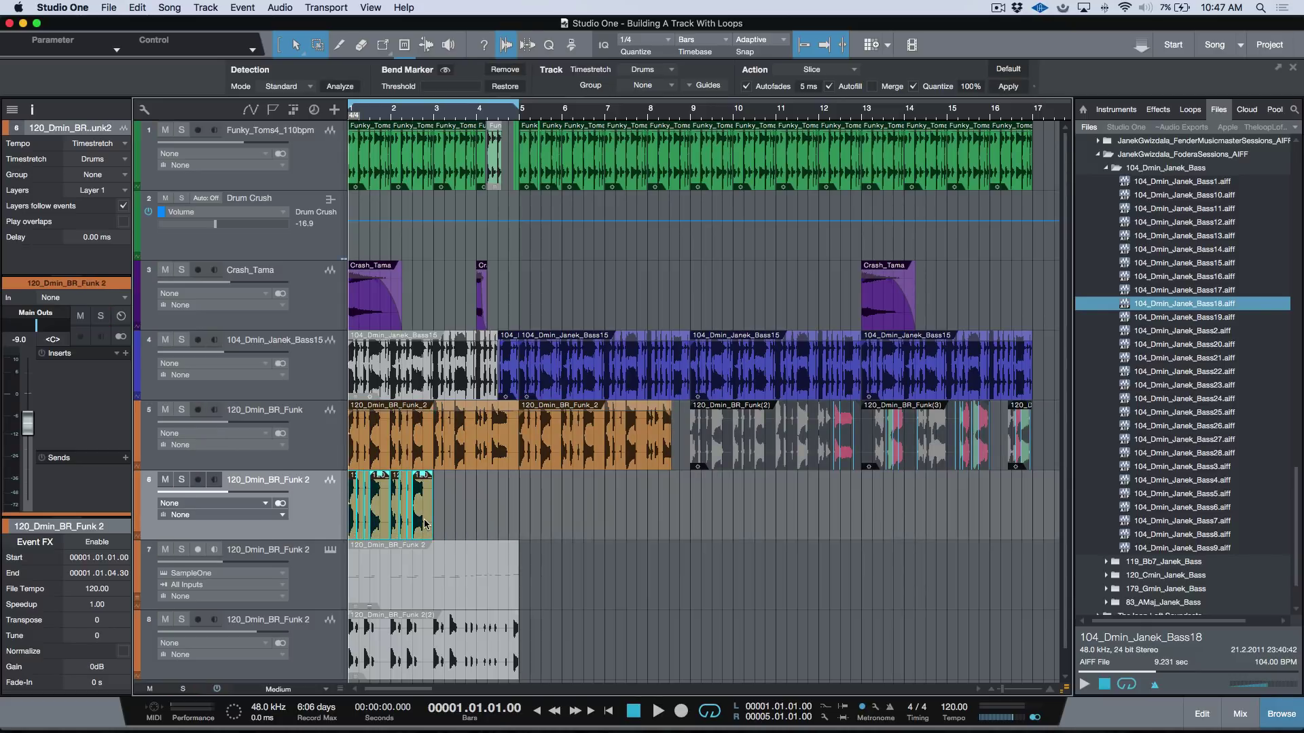
{"action": "key", "text": "z"}
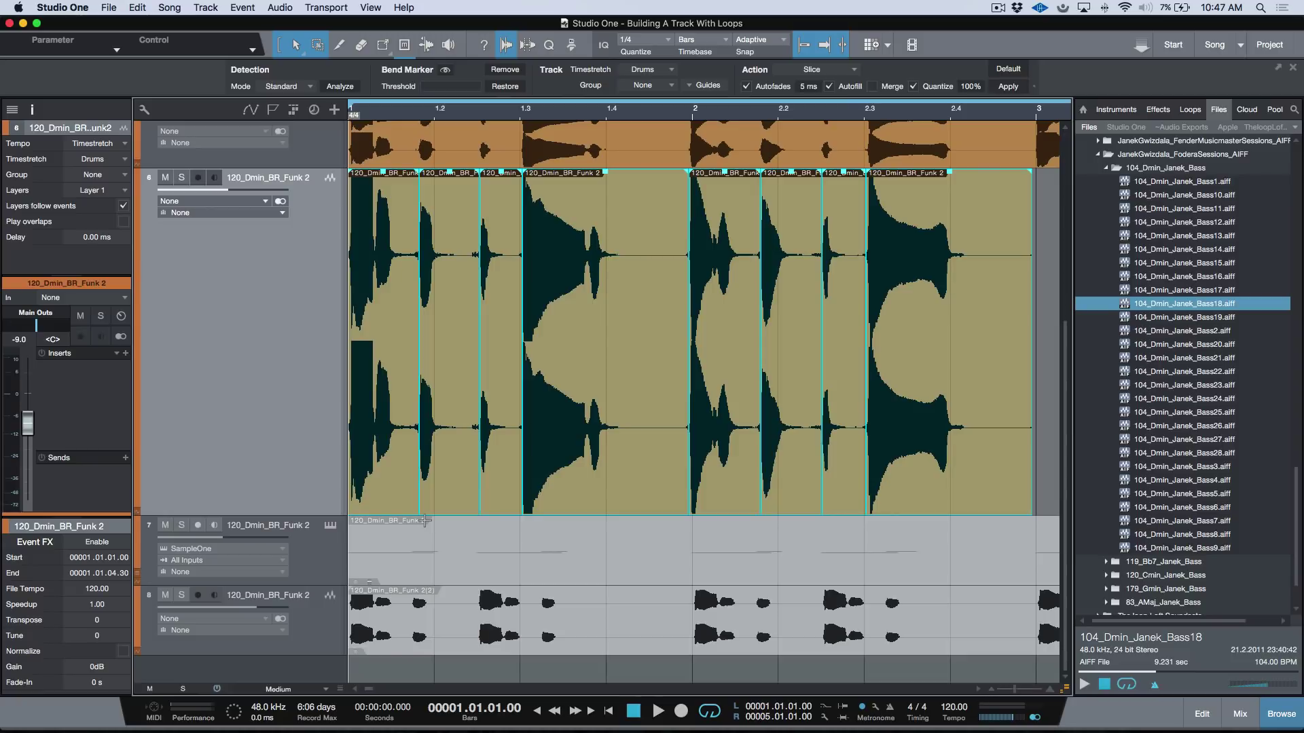
{"action": "key", "text": "s"}
{"action": "left_click", "coordinate": [327, 329]}
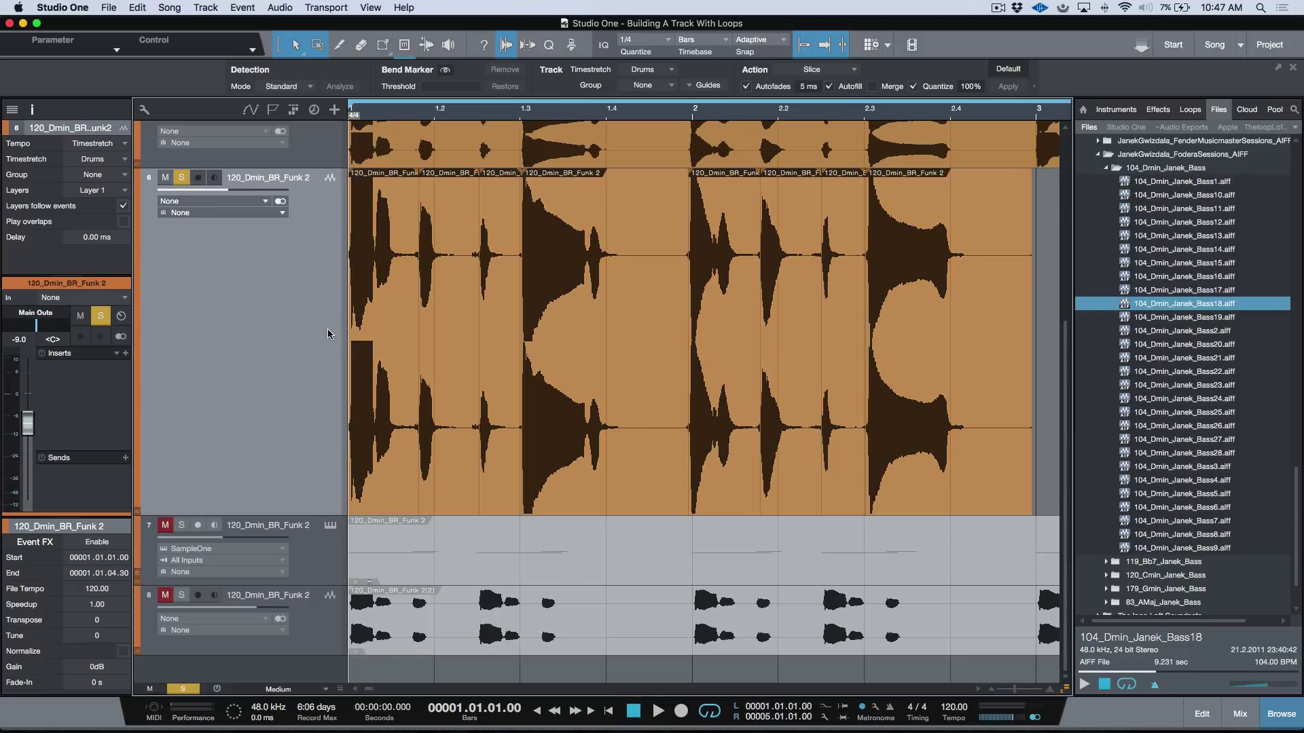
Step: Mute every slice after the first one on the soloed track and audition the first slice alone
{"action": "left_click", "coordinate": [391, 385]}
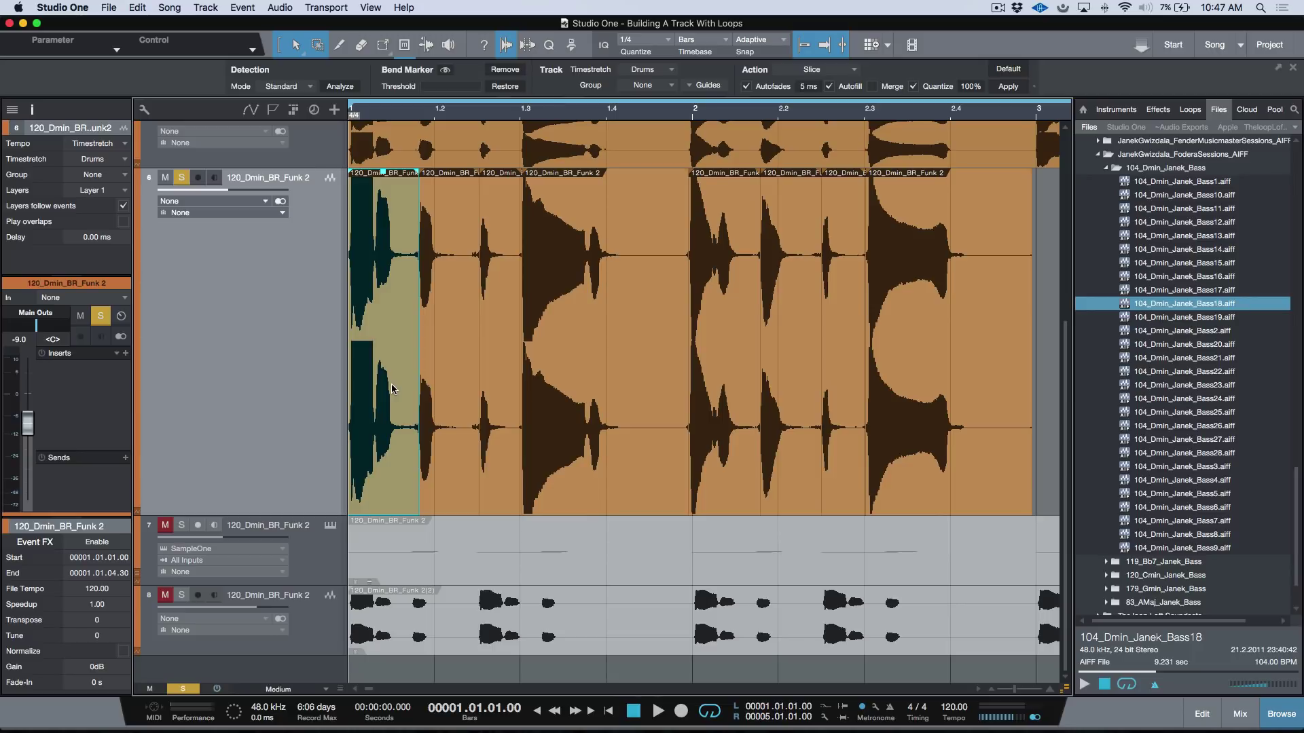
{"action": "left_click", "coordinate": [455, 411]}
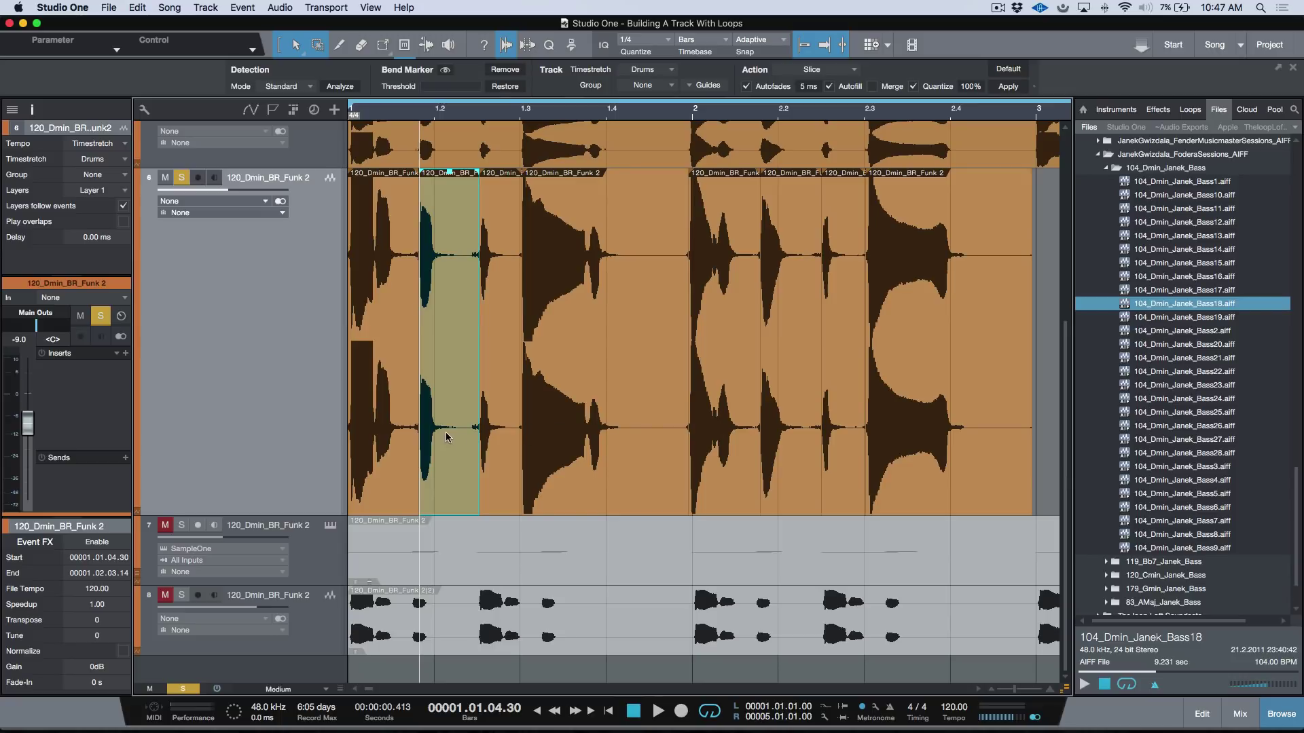
{"action": "left_click_drag", "start_coordinate": [446, 438], "coordinate": [958, 443]}
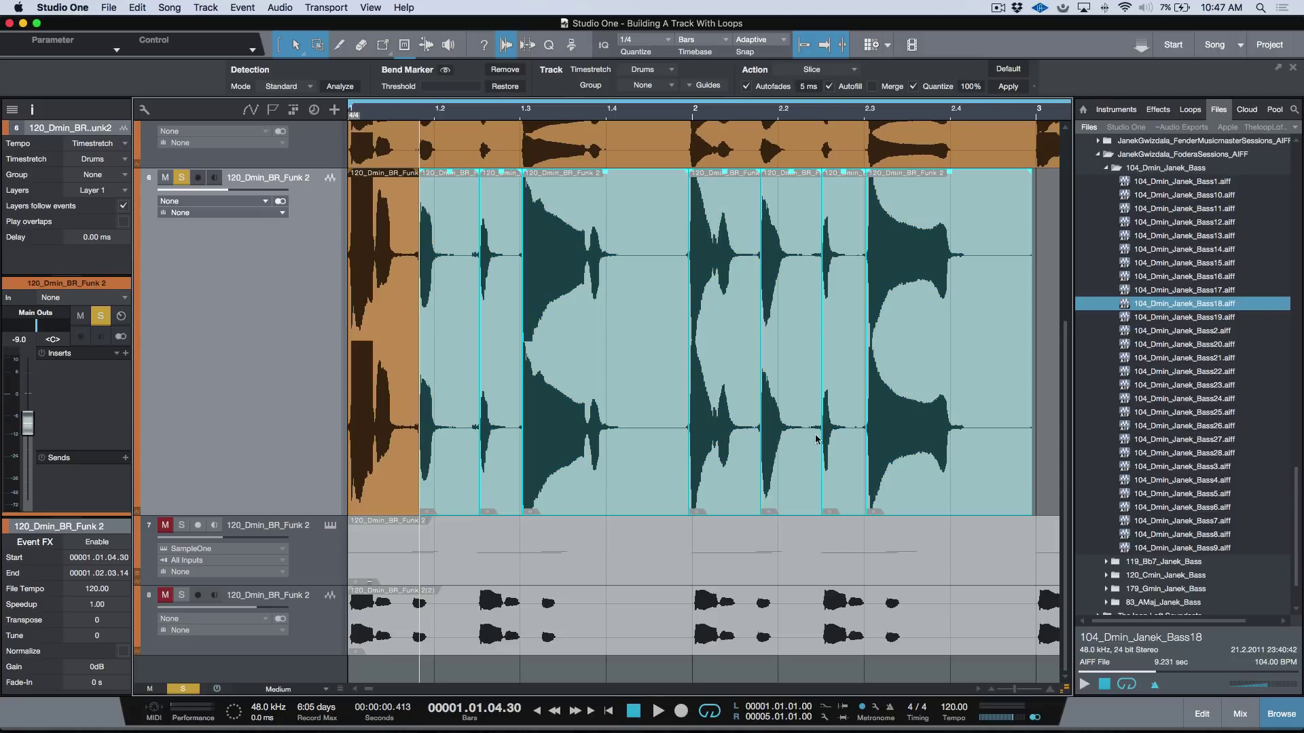
{"action": "key", "text": "comma"}
{"action": "key", "text": "space"}
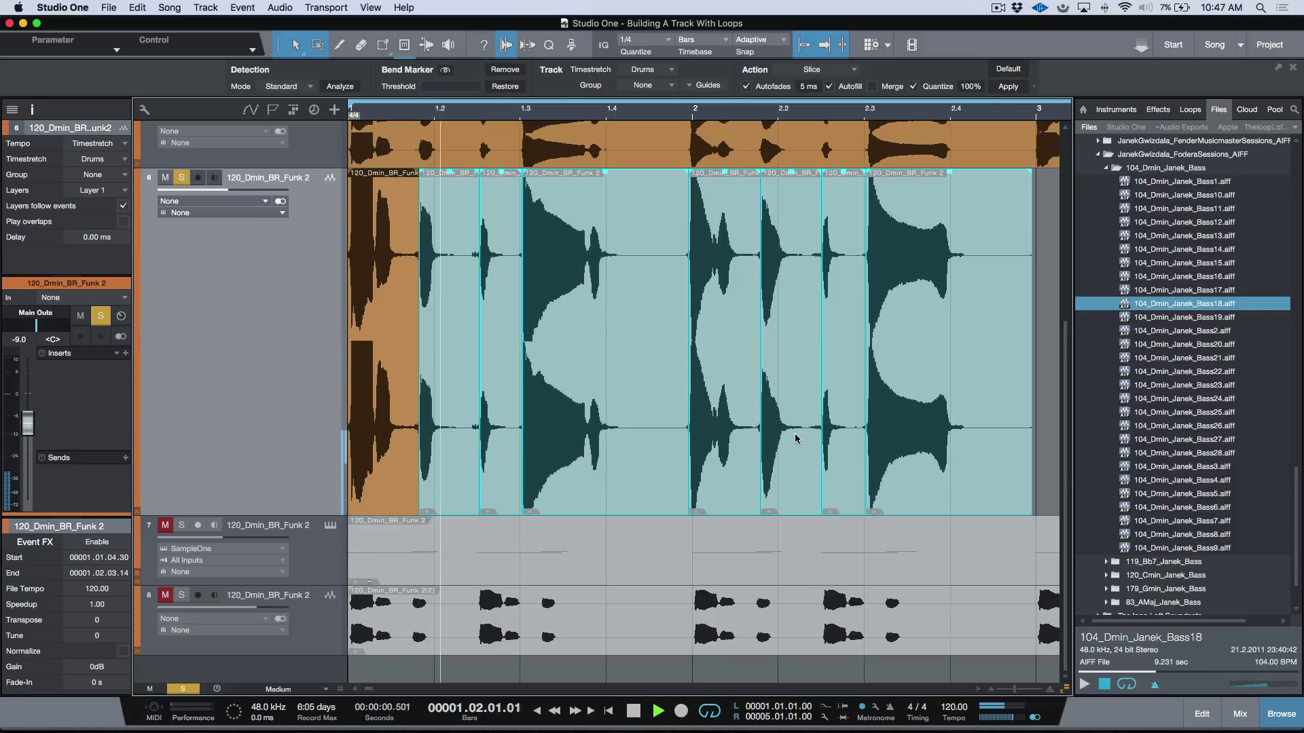
{"action": "key", "text": "space"}
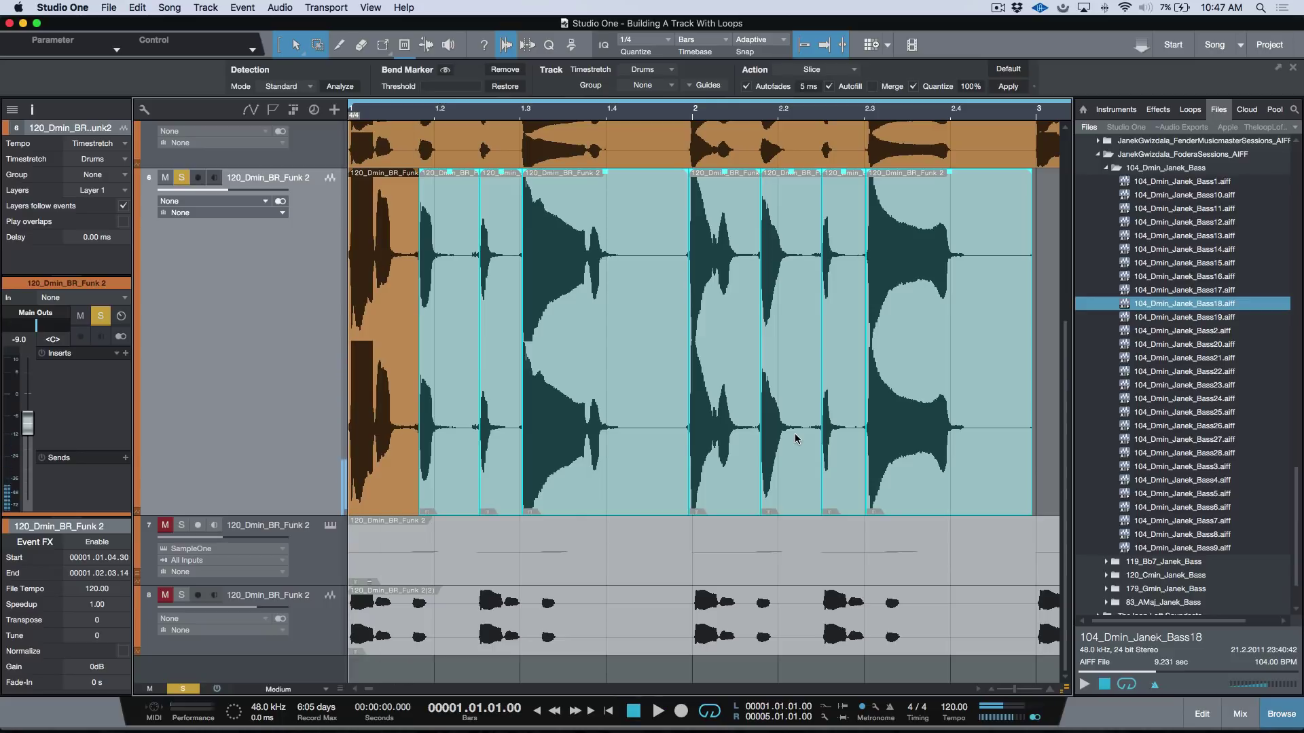
Step: Mute the first slice, unmute the second one, and audition the second slice alone
{"action": "left_click", "coordinate": [395, 435]}
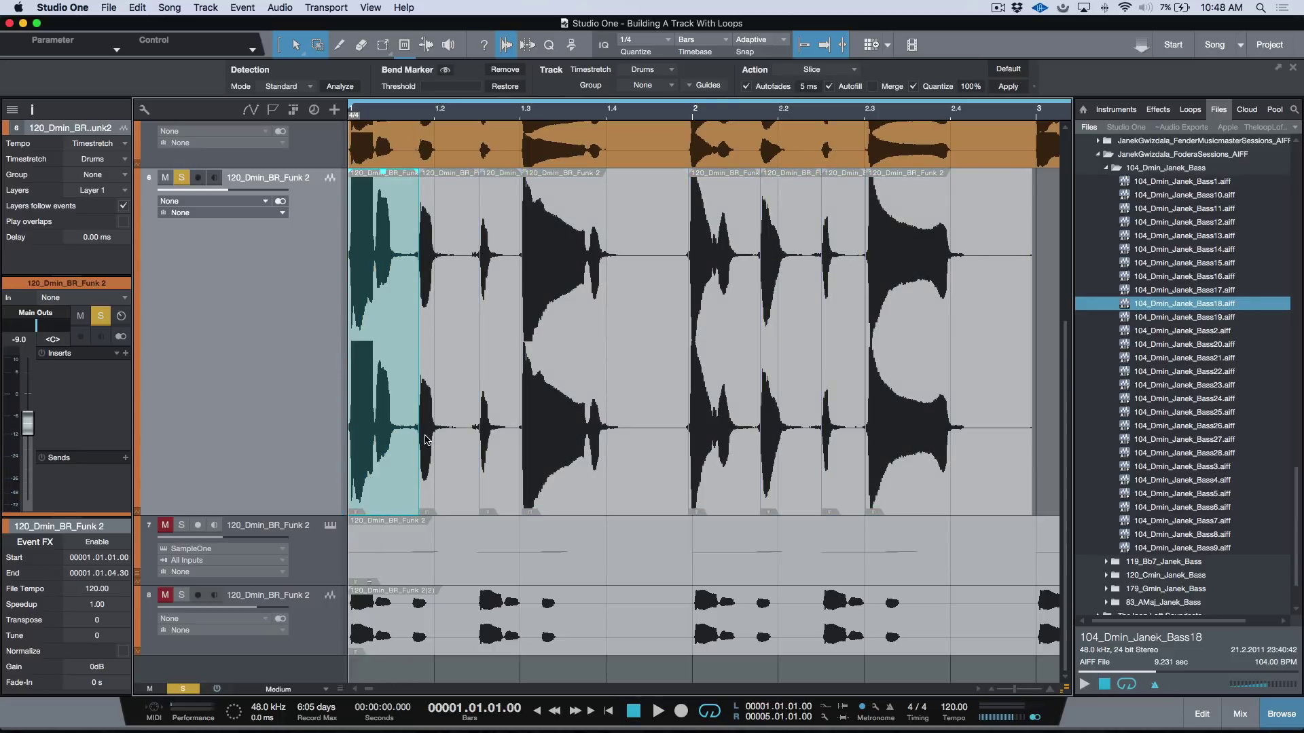
{"action": "key", "text": "space"}
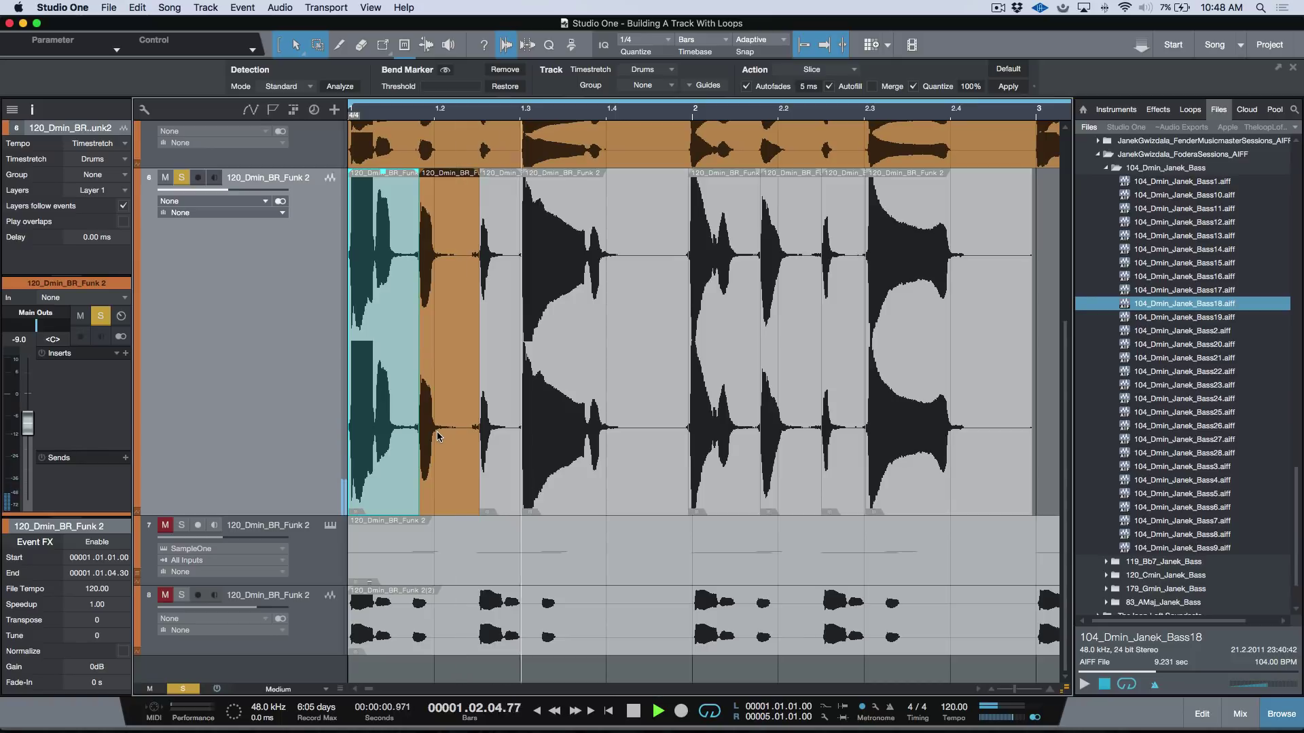
{"action": "key", "text": "space"}
{"action": "key", "text": "space"}
{"action": "key", "text": "space"}
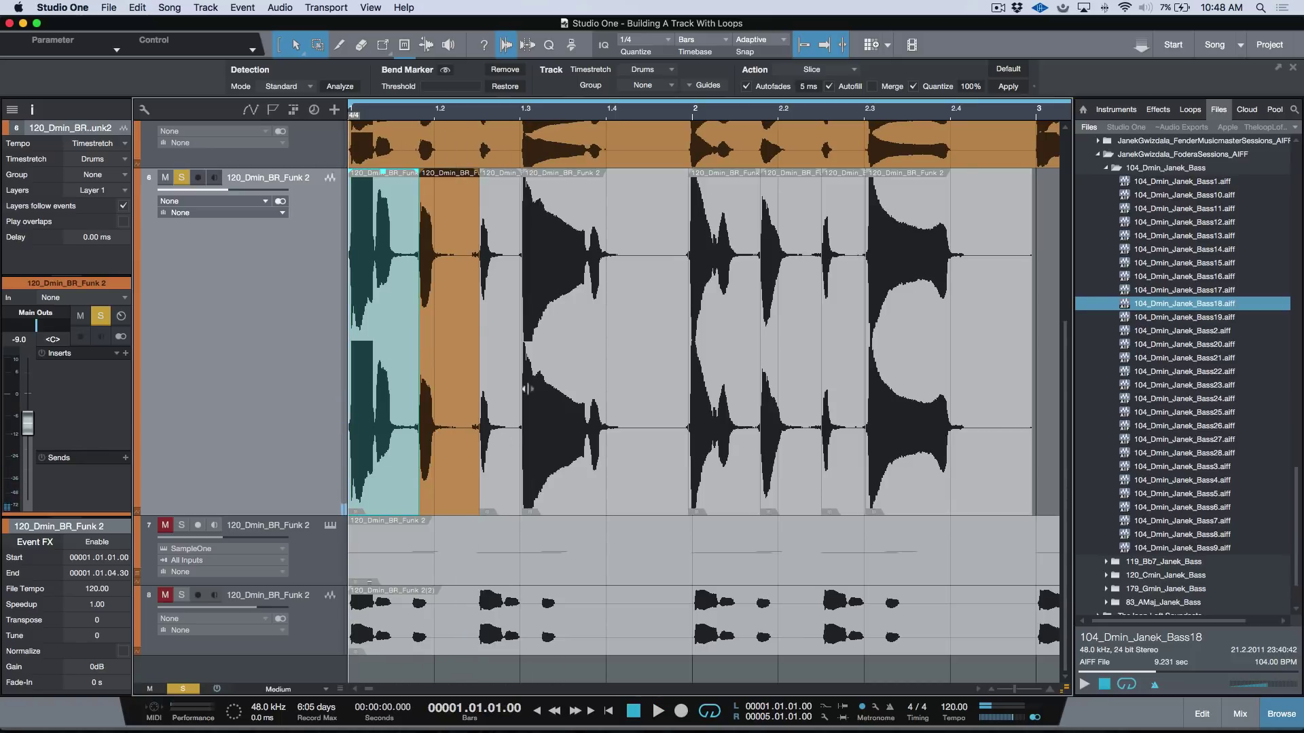
Step: Mute the second slice, unmute the third one, and audition the third slice alone
{"action": "left_click", "coordinate": [460, 468], "text": "super"}
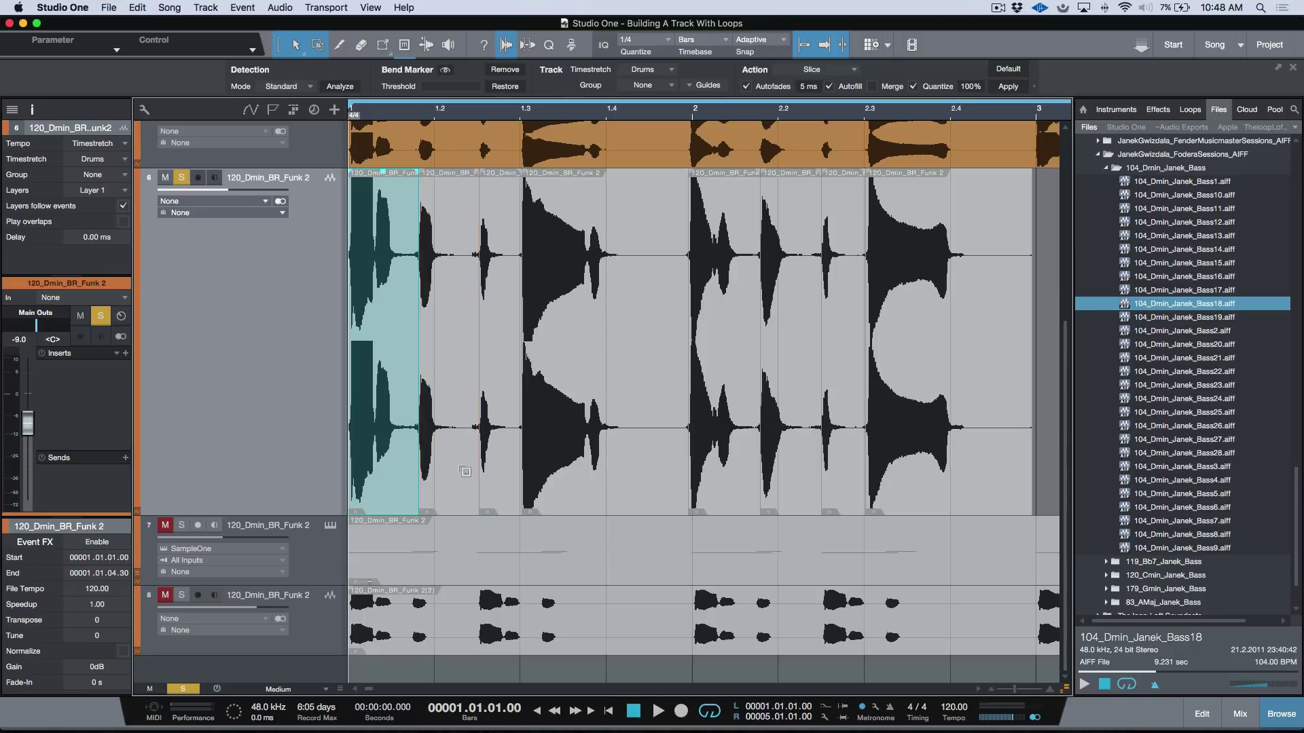
{"action": "left_click", "coordinate": [508, 468], "text": "super"}
{"action": "key", "text": "space"}
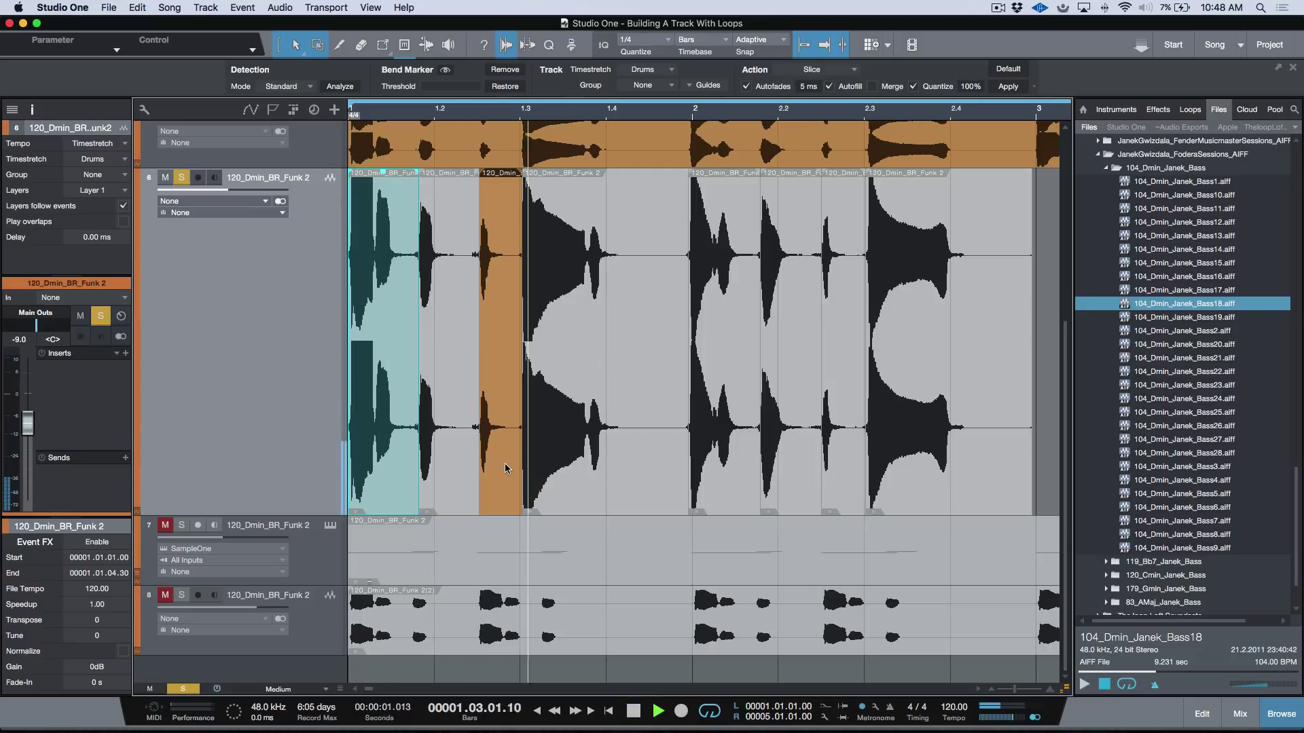
{"action": "key", "text": "space"}
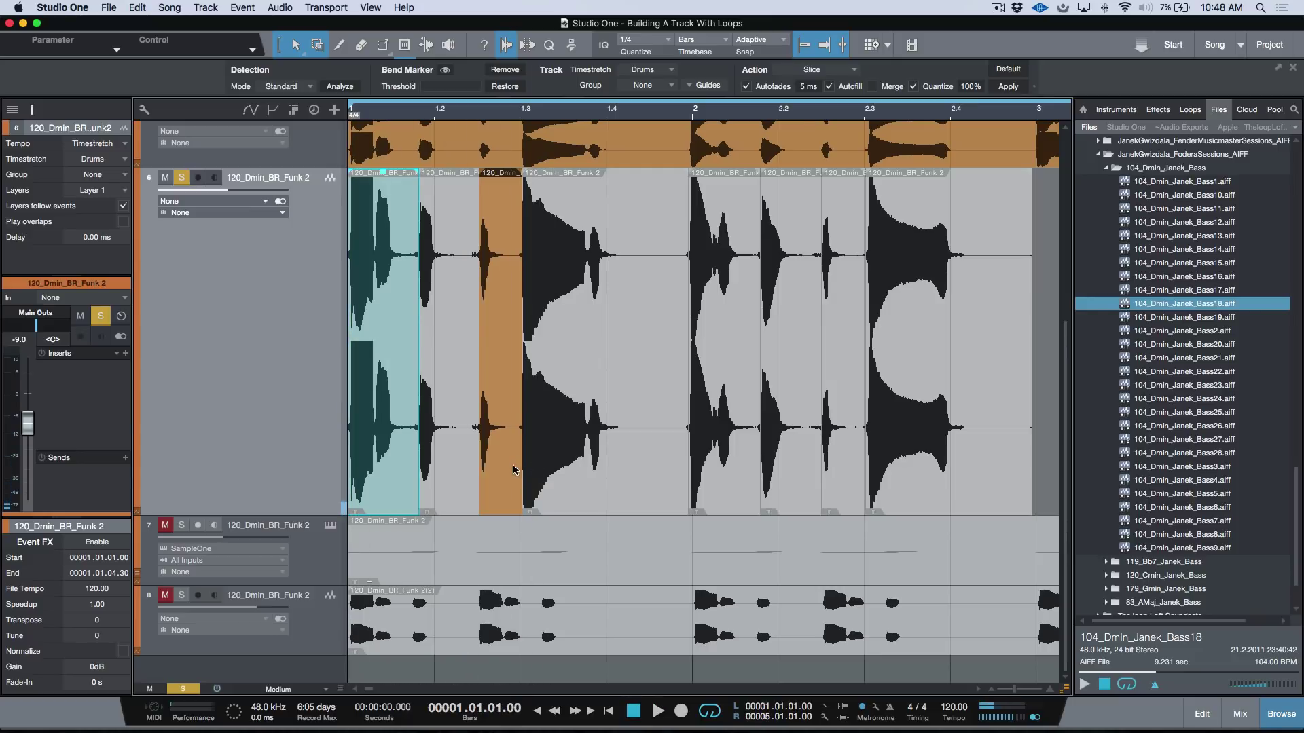
Step: Switch the only unmuted slice from the third to the fourth at beat 1.3, and audition it from its start
{"action": "left_click", "coordinate": [515, 473], "text": "super"}
{"action": "left_click", "coordinate": [571, 472], "text": "super"}
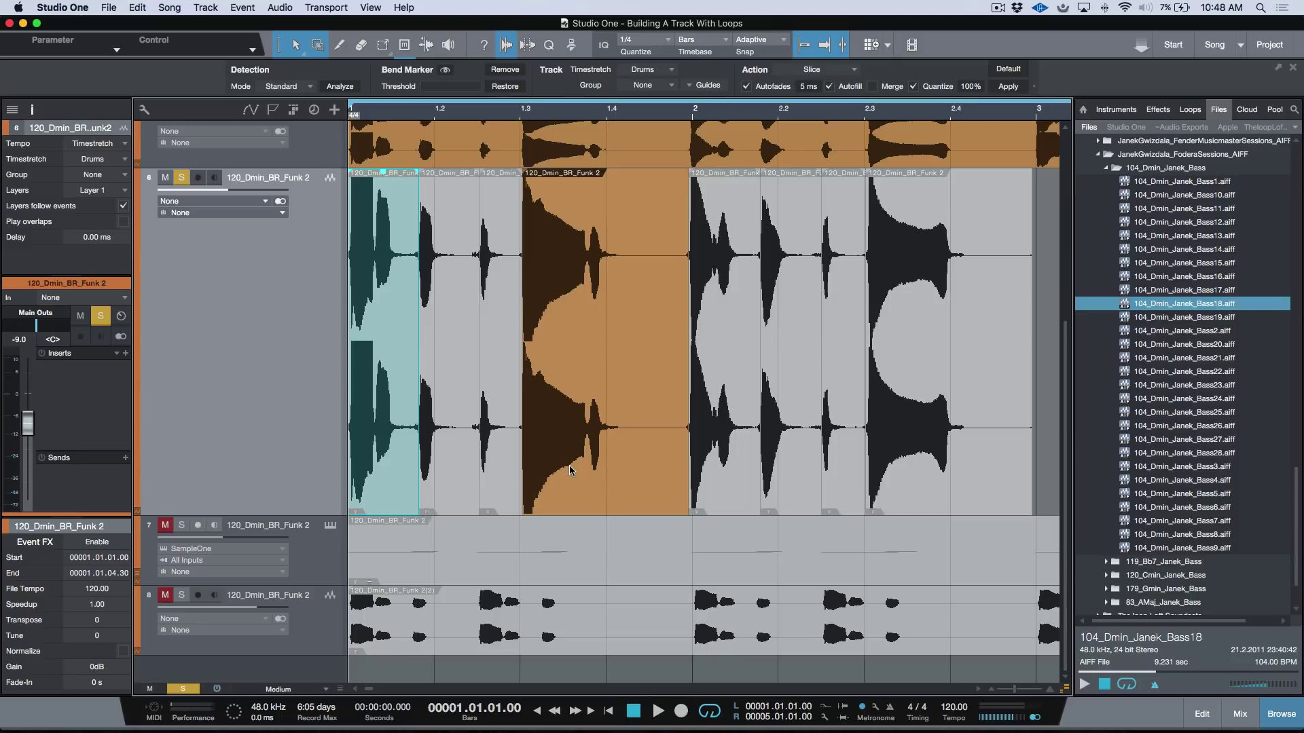
{"action": "left_click", "coordinate": [573, 471]}
{"action": "key", "text": "l"}
{"action": "key", "text": "space"}
{"action": "key", "text": "space"}
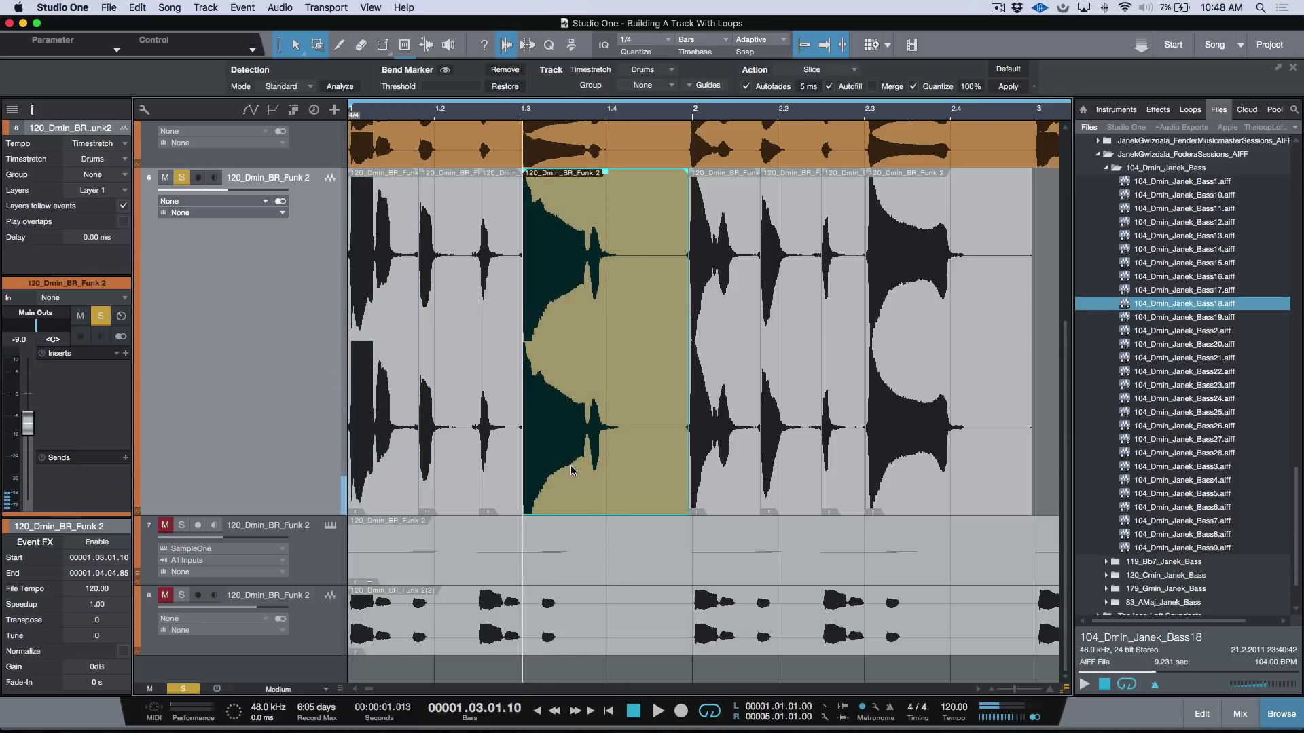
{"action": "key", "text": "space"}
{"action": "key", "text": "space"}
Step: Select all slices on the soloed bass track and unmute them together
{"action": "left_click", "coordinate": [592, 467], "text": "super"}
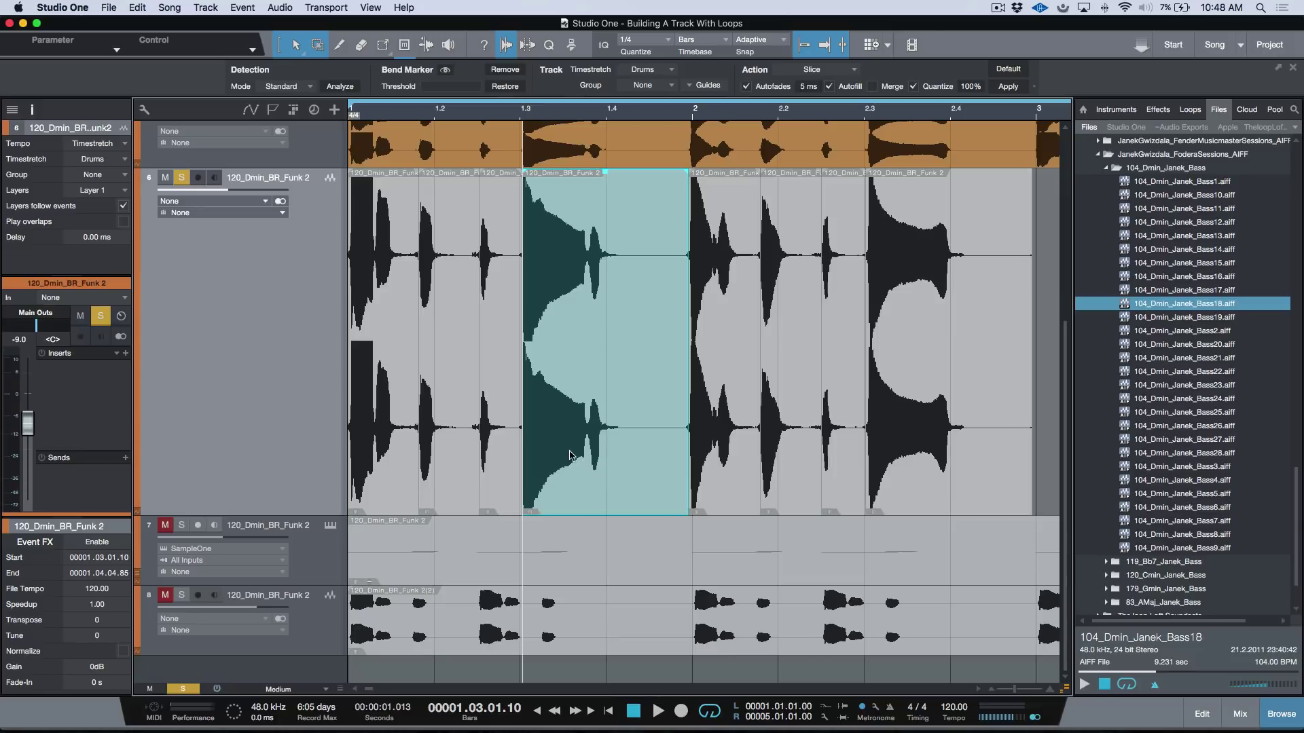
{"action": "key", "text": "super+shift+a"}
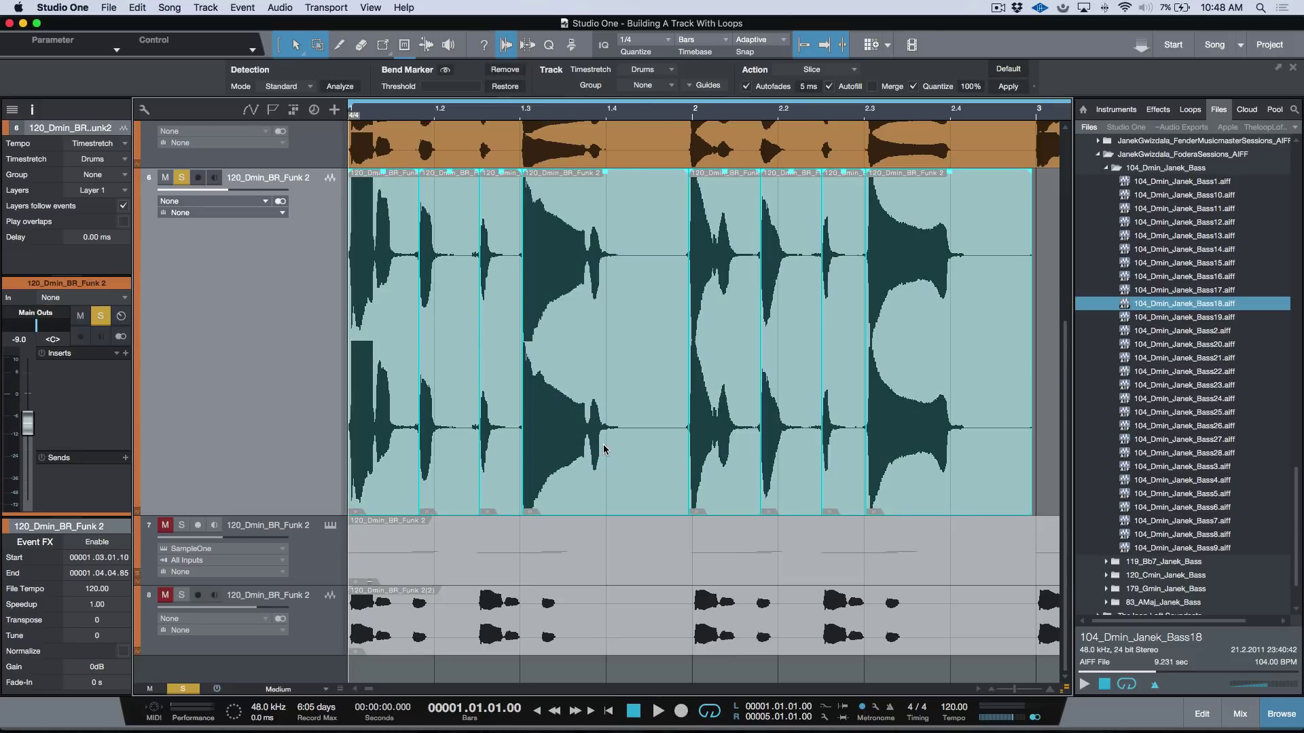
{"action": "key", "text": "shift+m"}
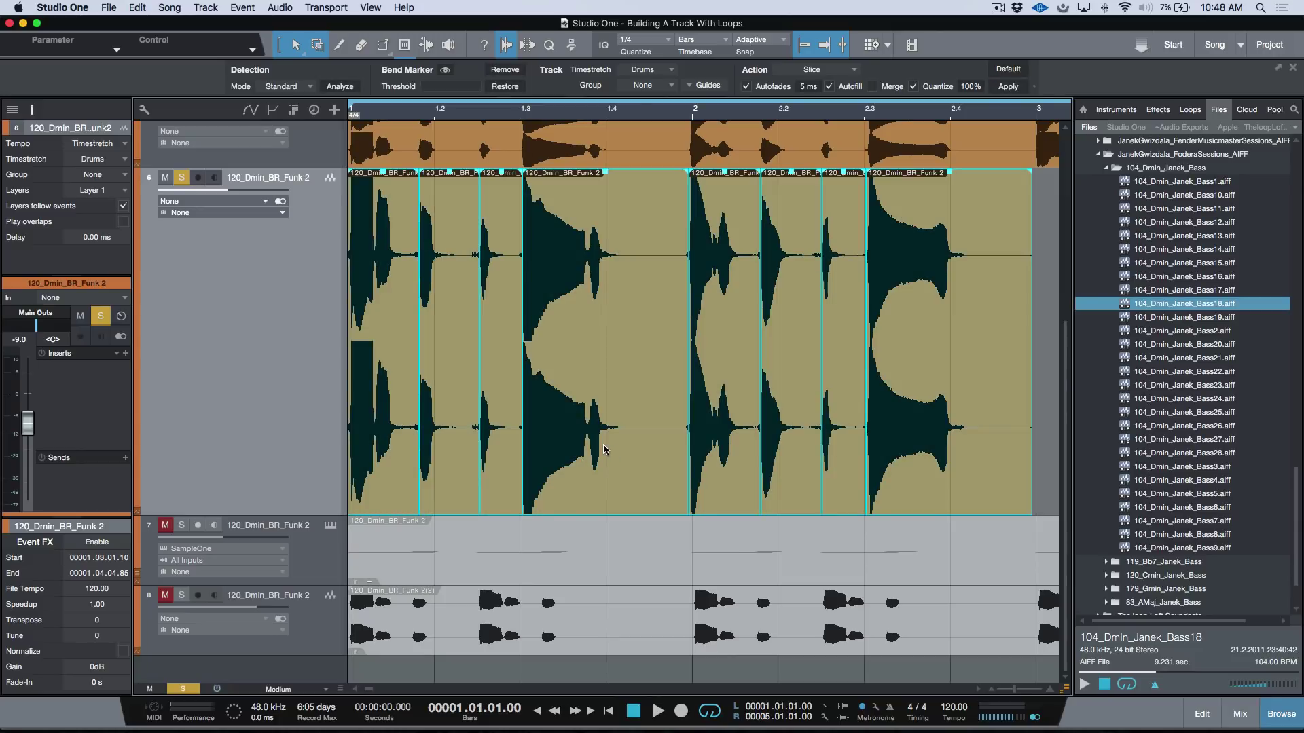
Step: Find the Send To new SampleOne option among the audio operations for the selected slices, without applying it
{"action": "right_click", "coordinate": [605, 449]}
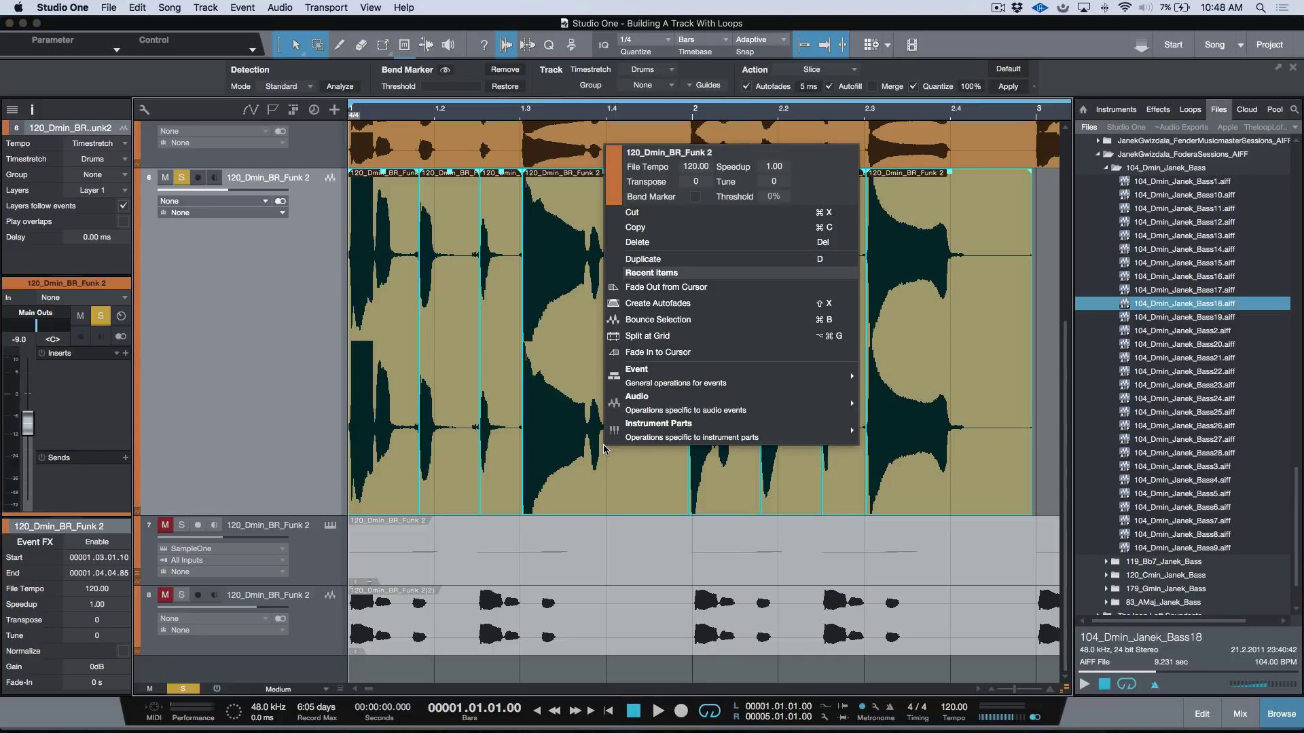
{"action": "left_click", "coordinate": [658, 407]}
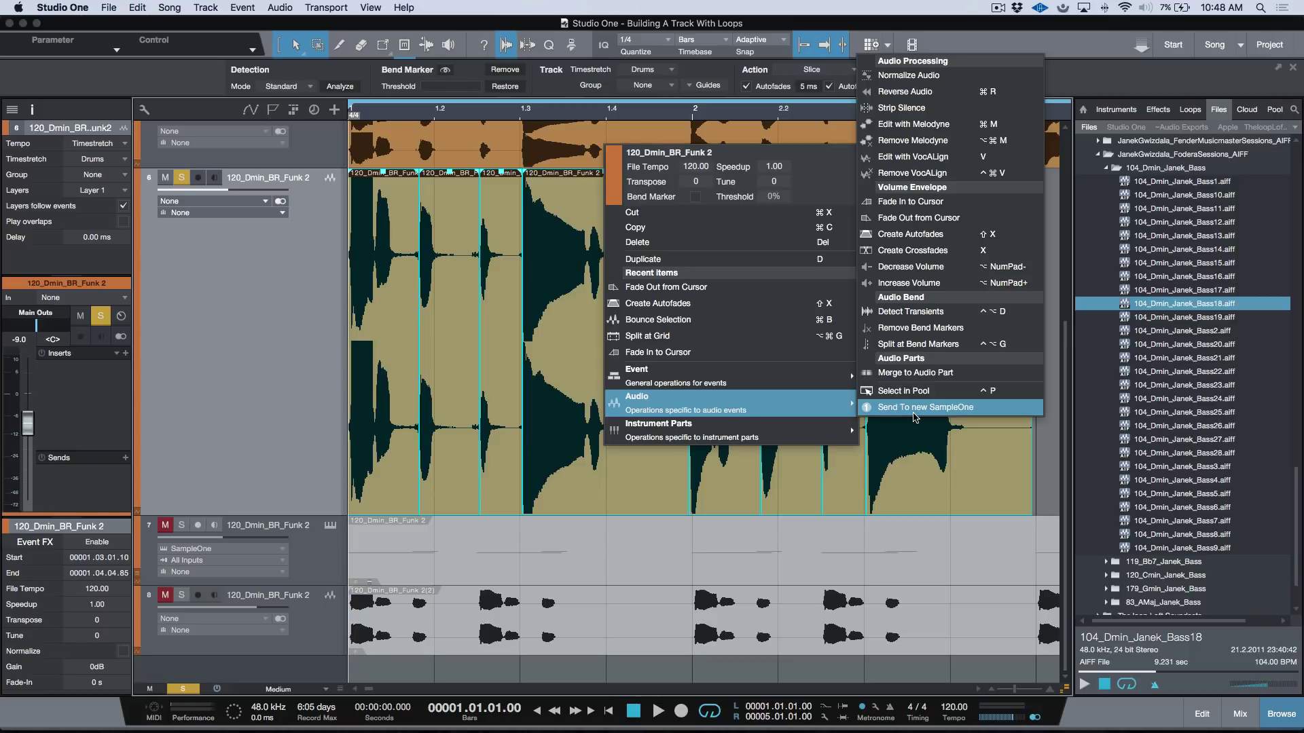
{"action": "left_click", "coordinate": [259, 332]}
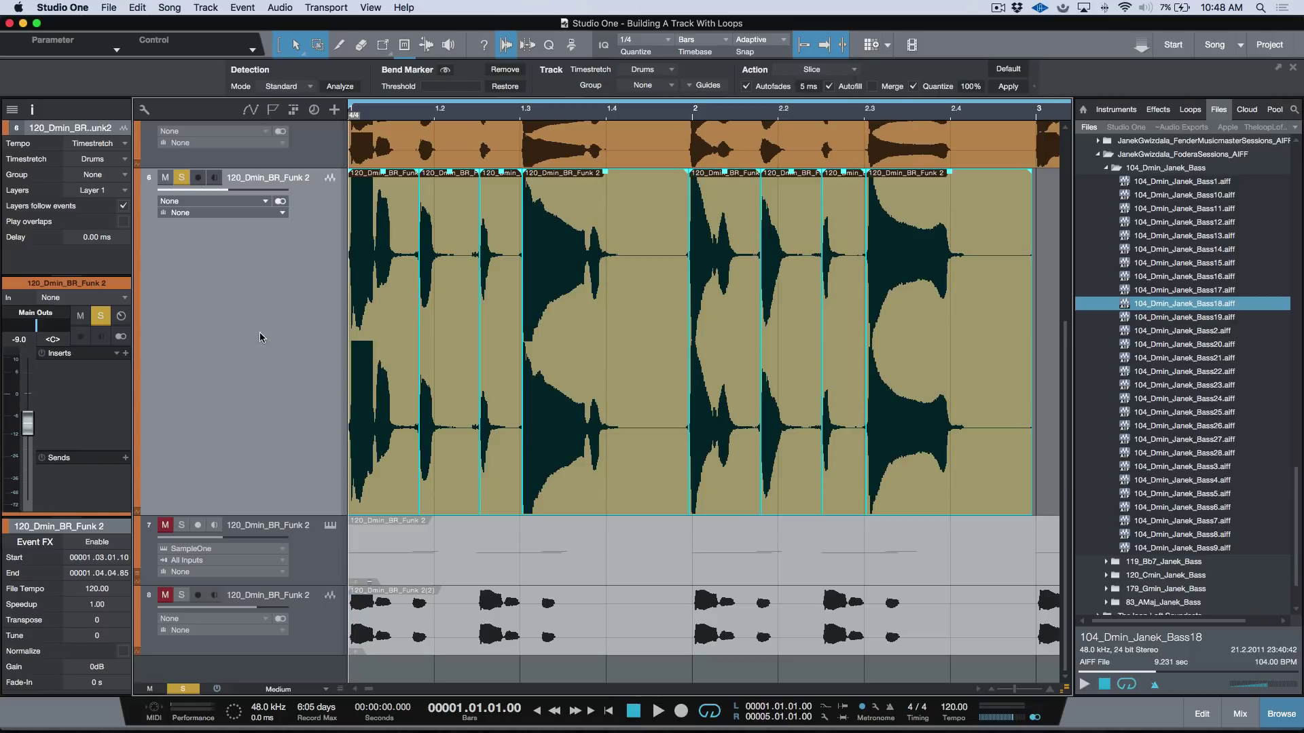
{"action": "key", "text": "z"}
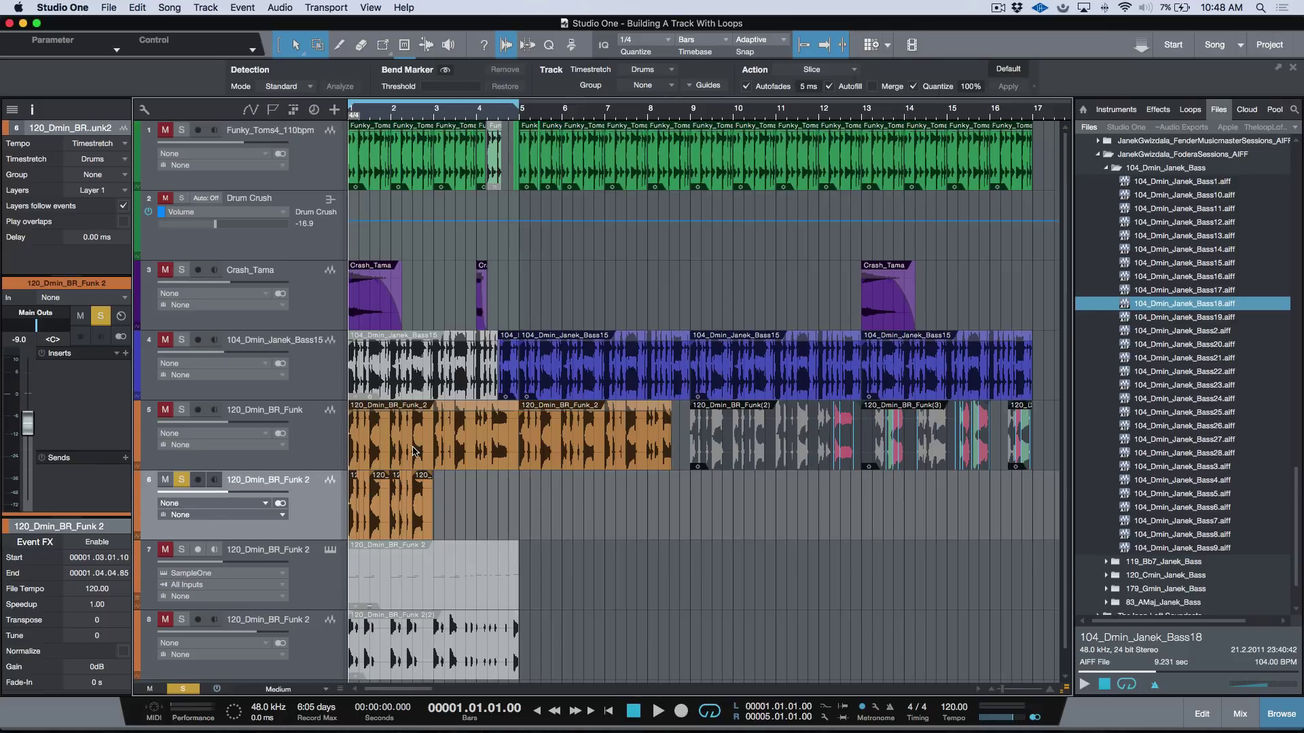
Step: Solo the SampleOne instrument track instead of the sliced audio track and unmute its instrument part
{"action": "left_click", "coordinate": [312, 588]}
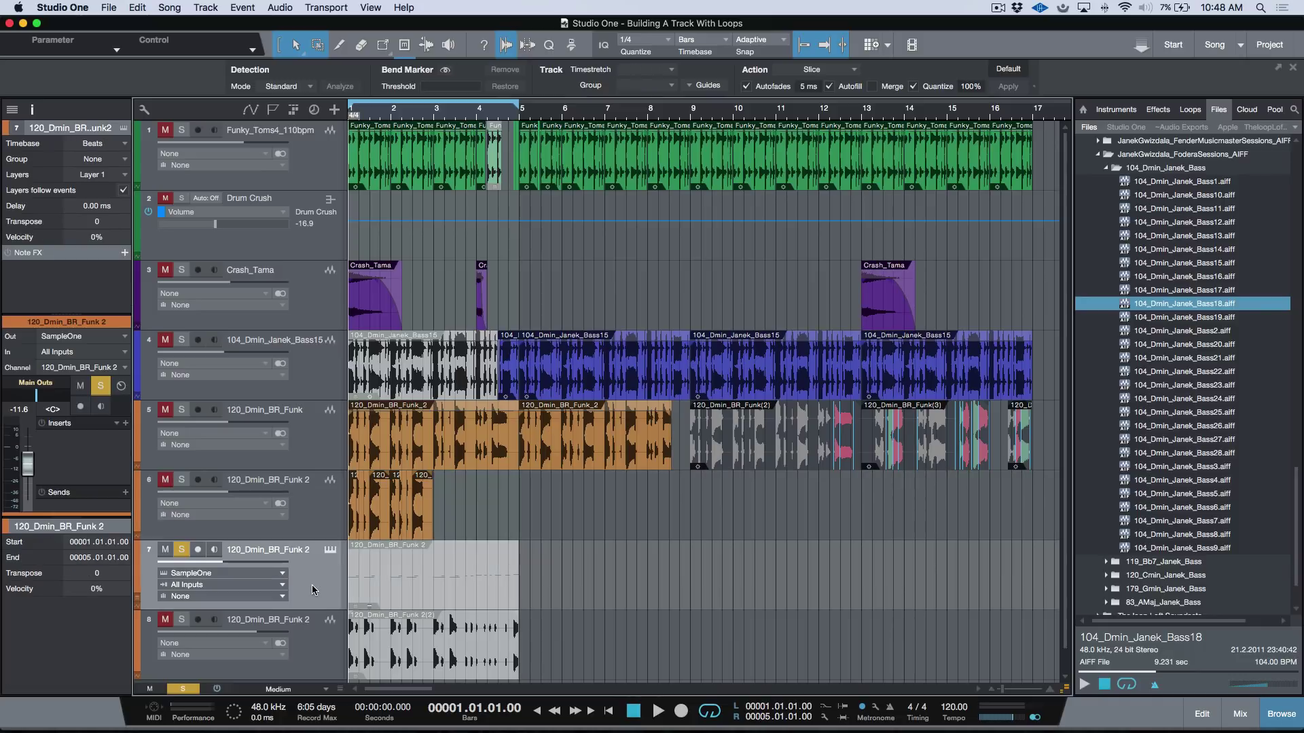
{"action": "left_click", "coordinate": [438, 581]}
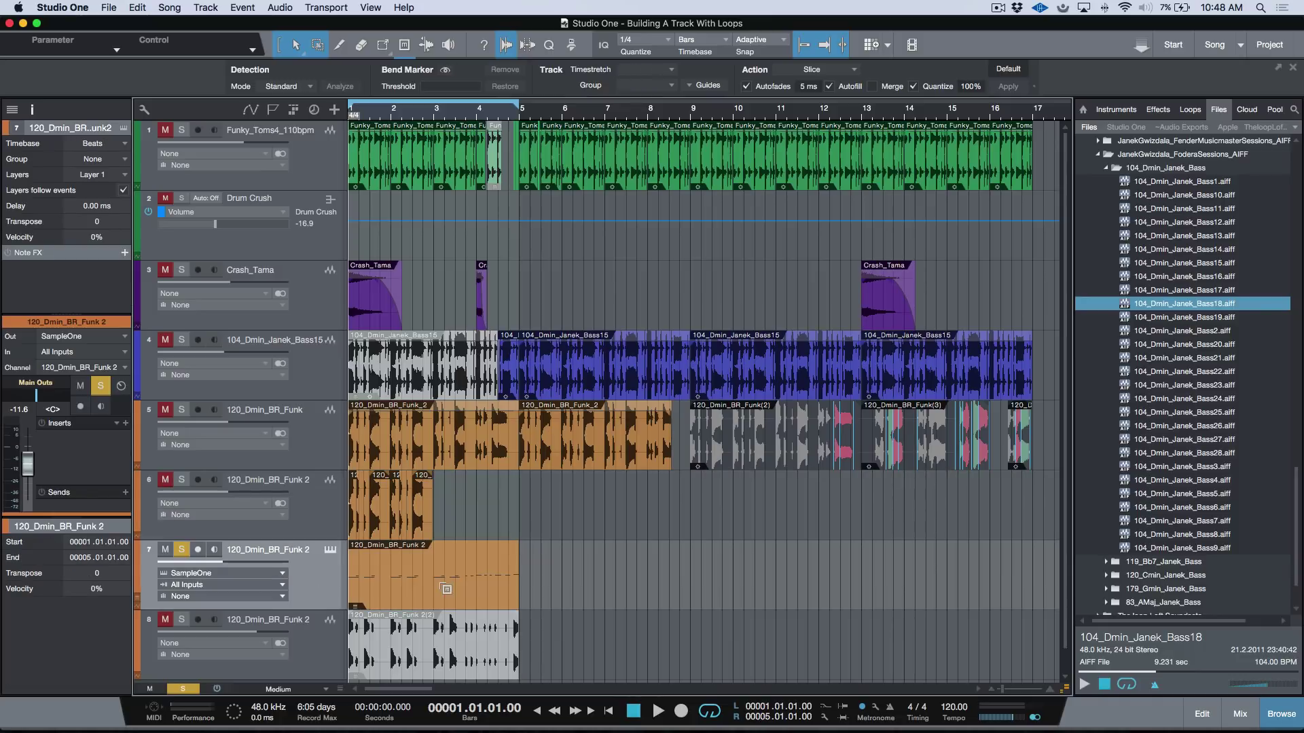
Step: Open the track's SampleOne instrument and trigger neighbouring slices from about C 3 upward on its built-in keyboard
{"action": "left_click", "coordinate": [330, 551]}
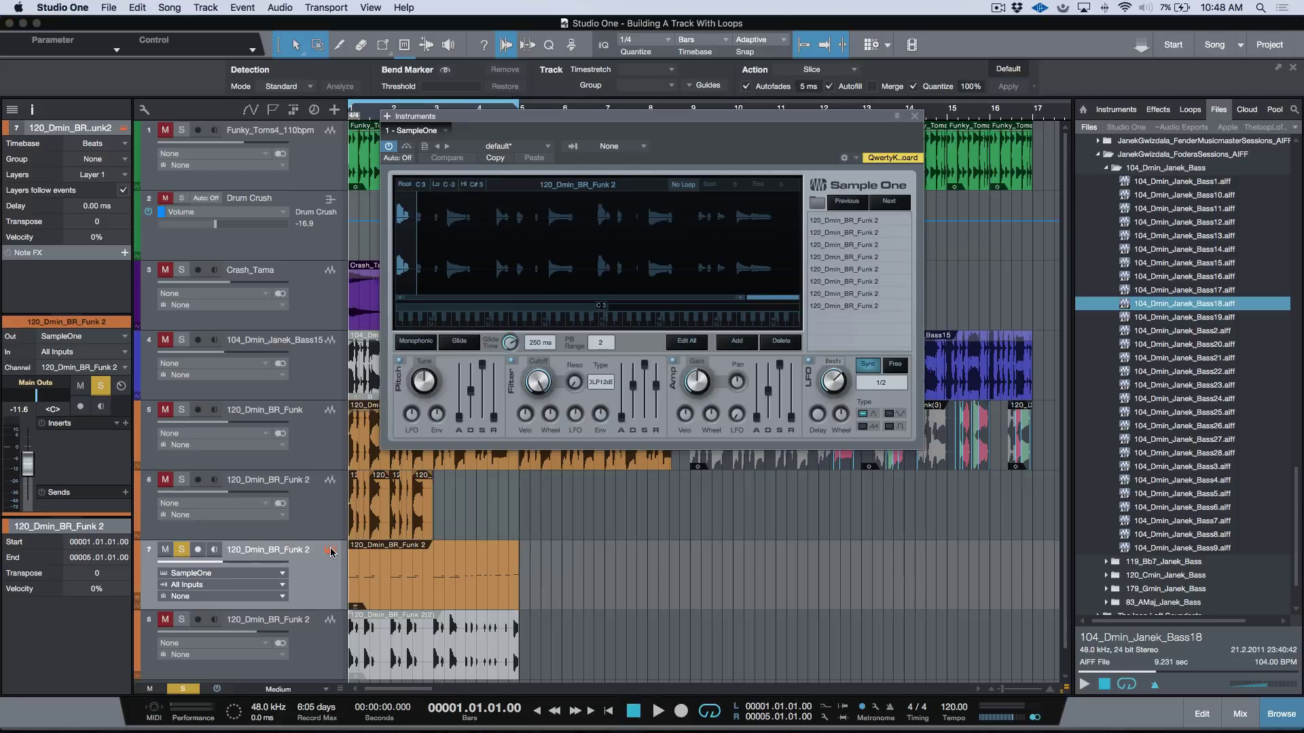
{"action": "left_click", "coordinate": [603, 325]}
{"action": "left_click", "coordinate": [610, 325]}
{"action": "left_click", "coordinate": [624, 326]}
Step: Open the Qwerty Keyboard, arm the SampleOne track for recording, and play the slices up its white notes at octave C 3
{"action": "key", "text": "shift+q"}
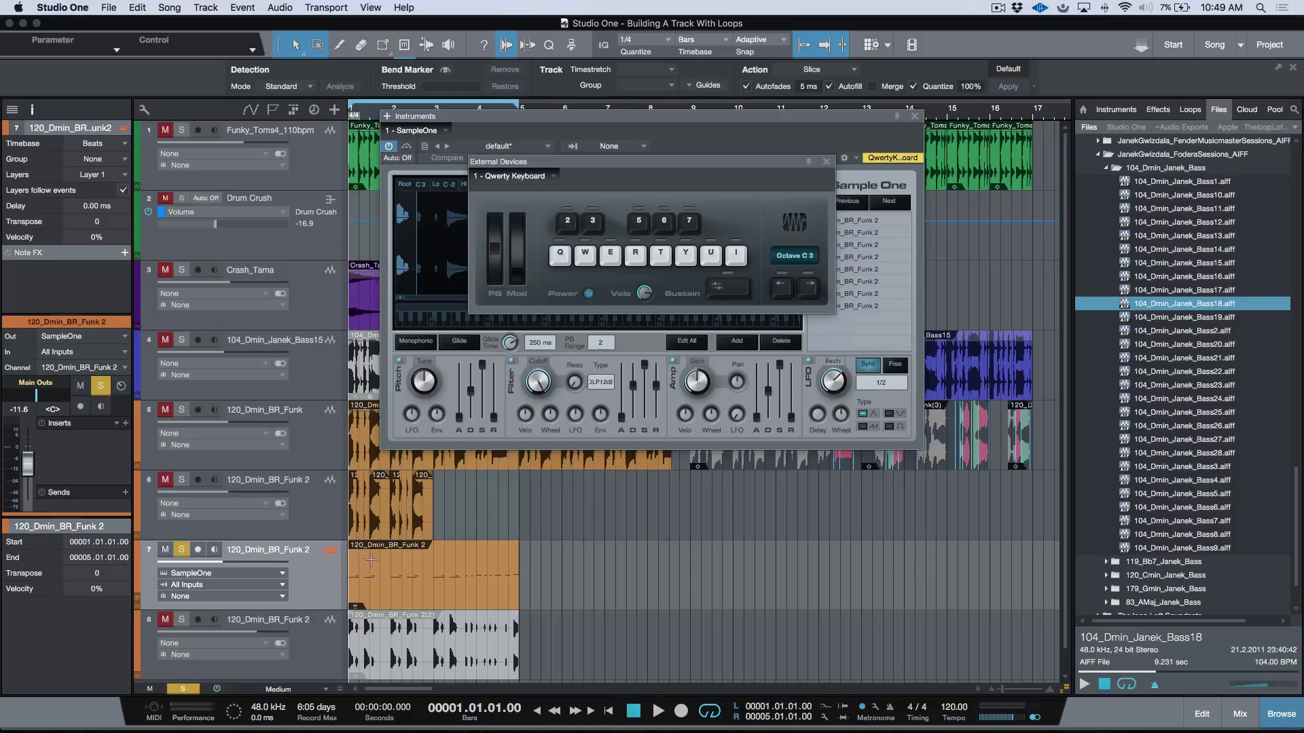
{"action": "left_click", "coordinate": [197, 550]}
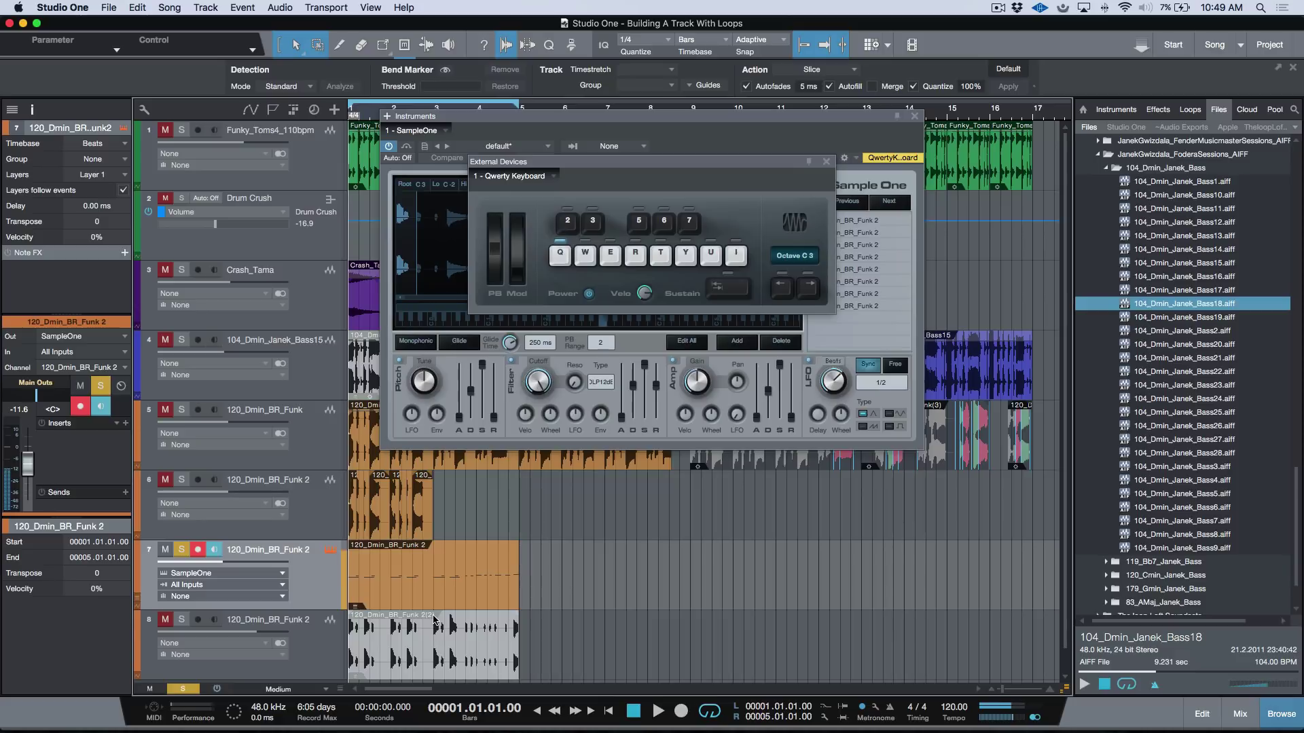
{"action": "key", "text": "w"}
{"action": "key", "text": "w"}
{"action": "key", "text": "e"}
{"action": "key", "text": "r"}
{"action": "key", "text": "t"}
{"action": "key", "text": "t"}
{"action": "key", "text": "t"}
{"action": "key", "text": "y"}
{"action": "key", "text": "y"}
{"action": "key", "text": "u"}
{"action": "key", "text": "u"}
{"action": "key", "text": "i"}
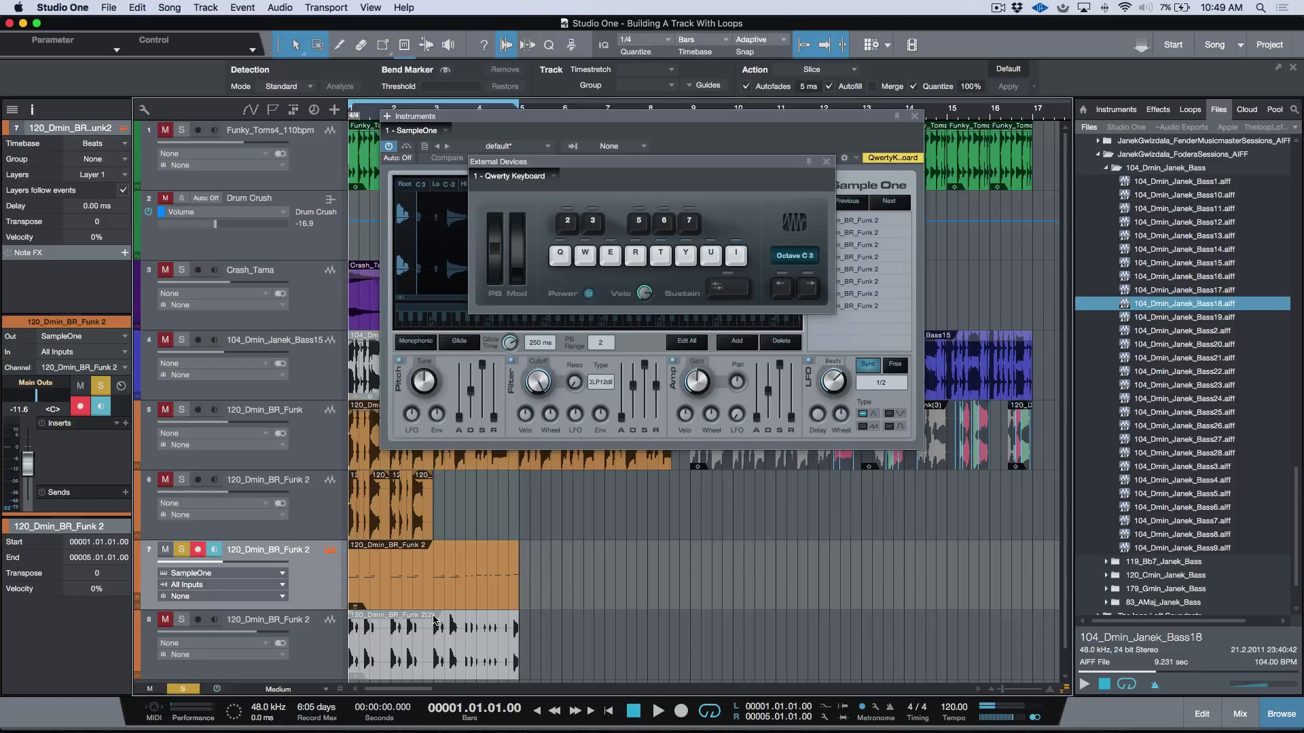
Step: Play up the white notes and improvise short bass riffs from the slices on the Qwerty Keyboard, and close the instrument windows
{"action": "key", "text": "w"}
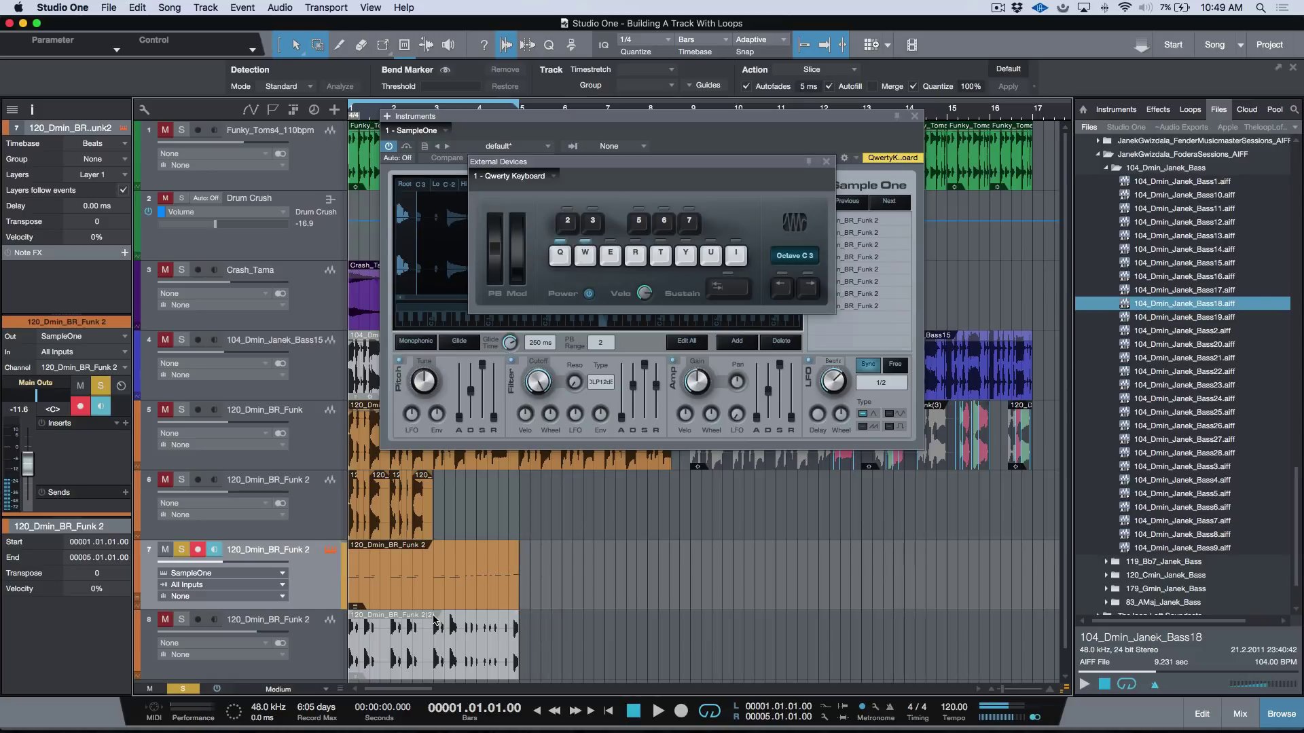
{"action": "key", "text": "e"}
{"action": "key", "text": "r"}
{"action": "key", "text": "t"}
{"action": "key", "text": "y"}
{"action": "key", "text": "i"}
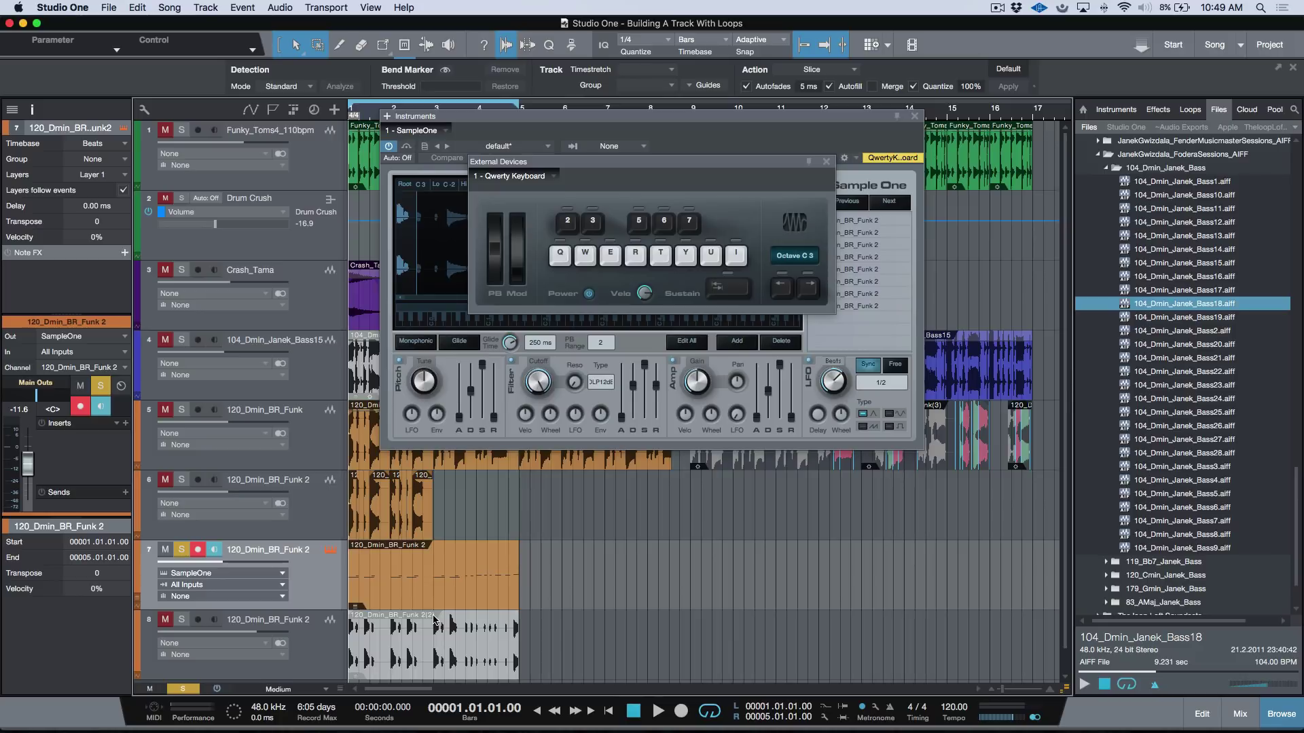
{"action": "key", "text": "q"}
{"action": "key", "text": "r"}
{"action": "key", "text": "q"}
{"action": "key", "text": "r"}
{"action": "key", "text": "i"}
{"action": "key", "text": "u"}
{"action": "key", "text": "i"}
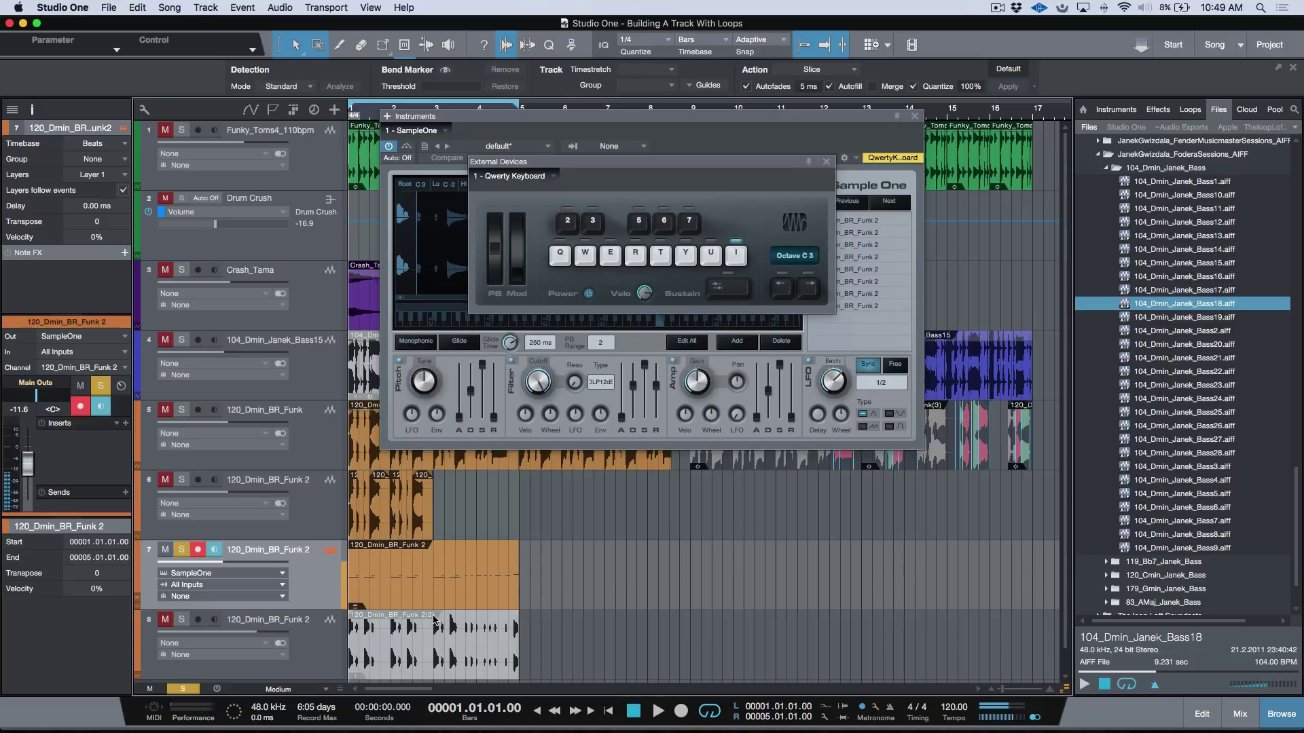
{"action": "key", "text": "u"}
{"action": "key", "text": "y"}
{"action": "key", "text": "q"}
{"action": "key", "text": "y"}
{"action": "key", "text": "q"}
{"action": "key", "text": "t"}
{"action": "key", "text": "y"}
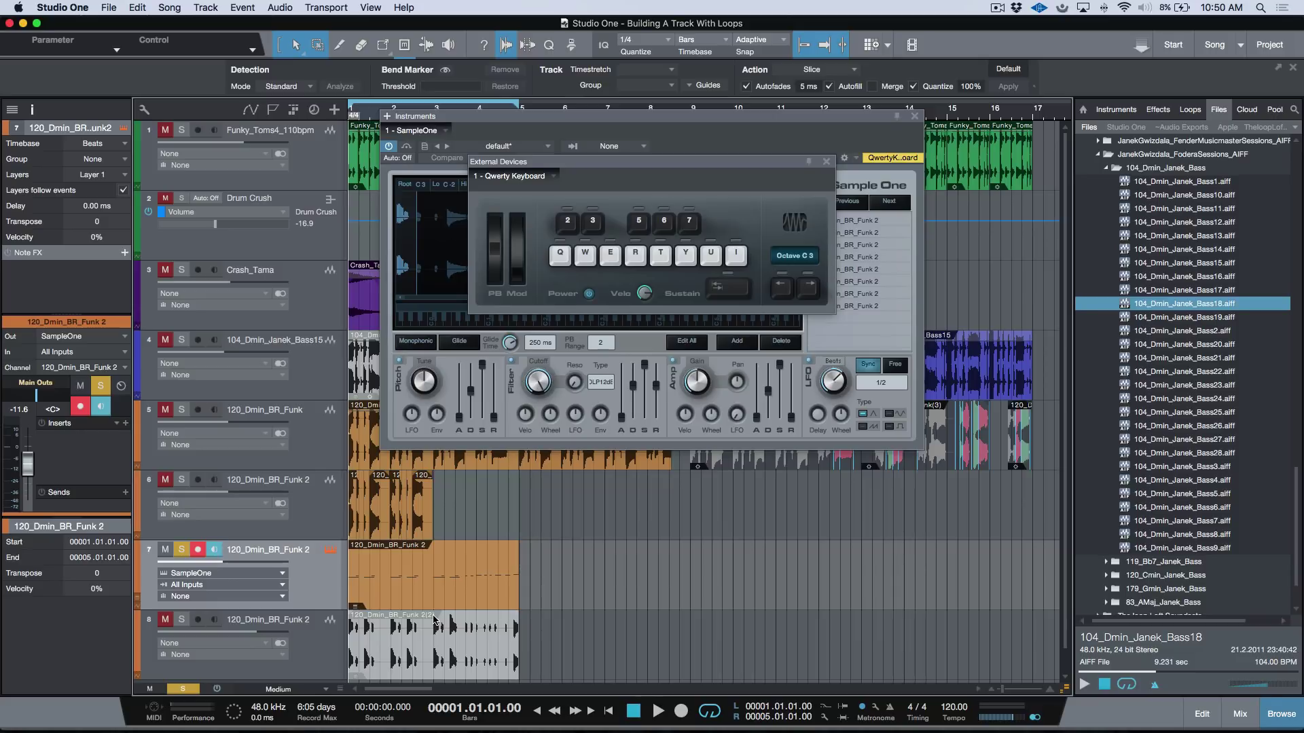
{"action": "key", "text": "Escape"}
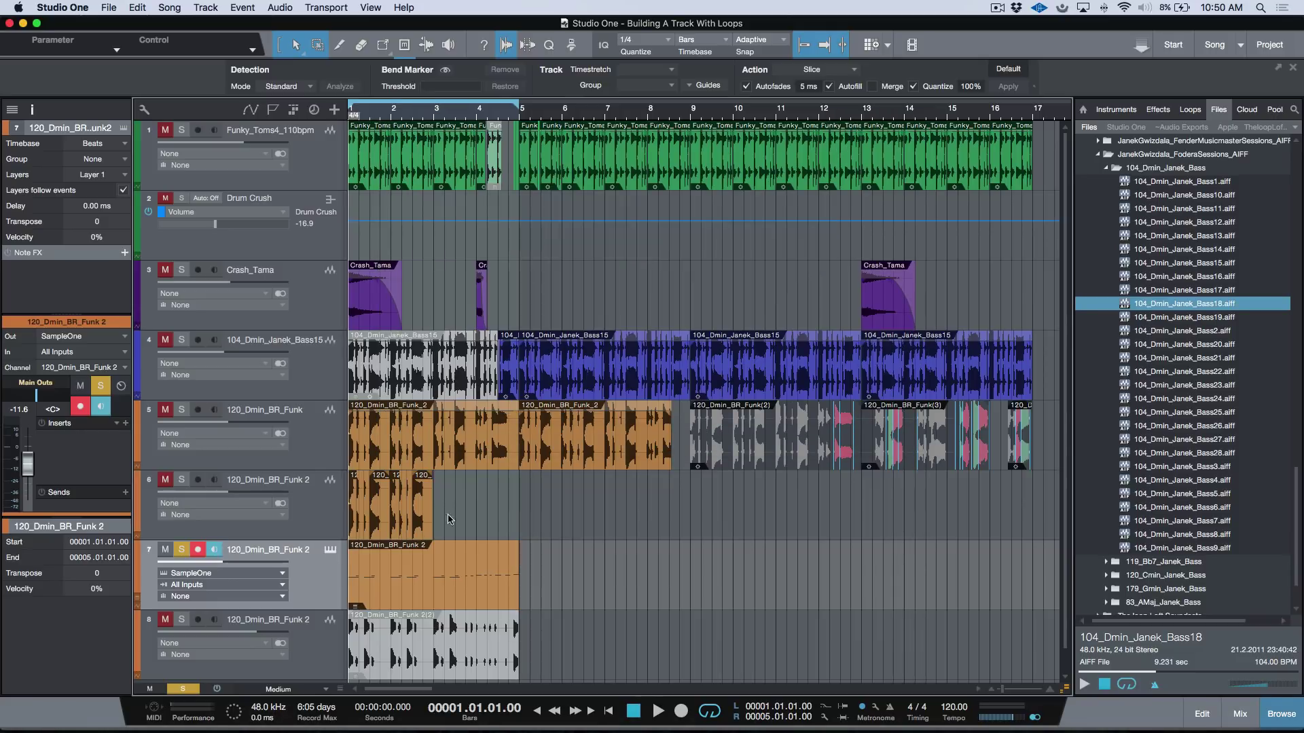
Step: Mute the bass slices on track 6, and solo the SampleOne track in its place with recording disarmed
{"action": "left_click_drag", "start_coordinate": [483, 514], "coordinate": [233, 521]}
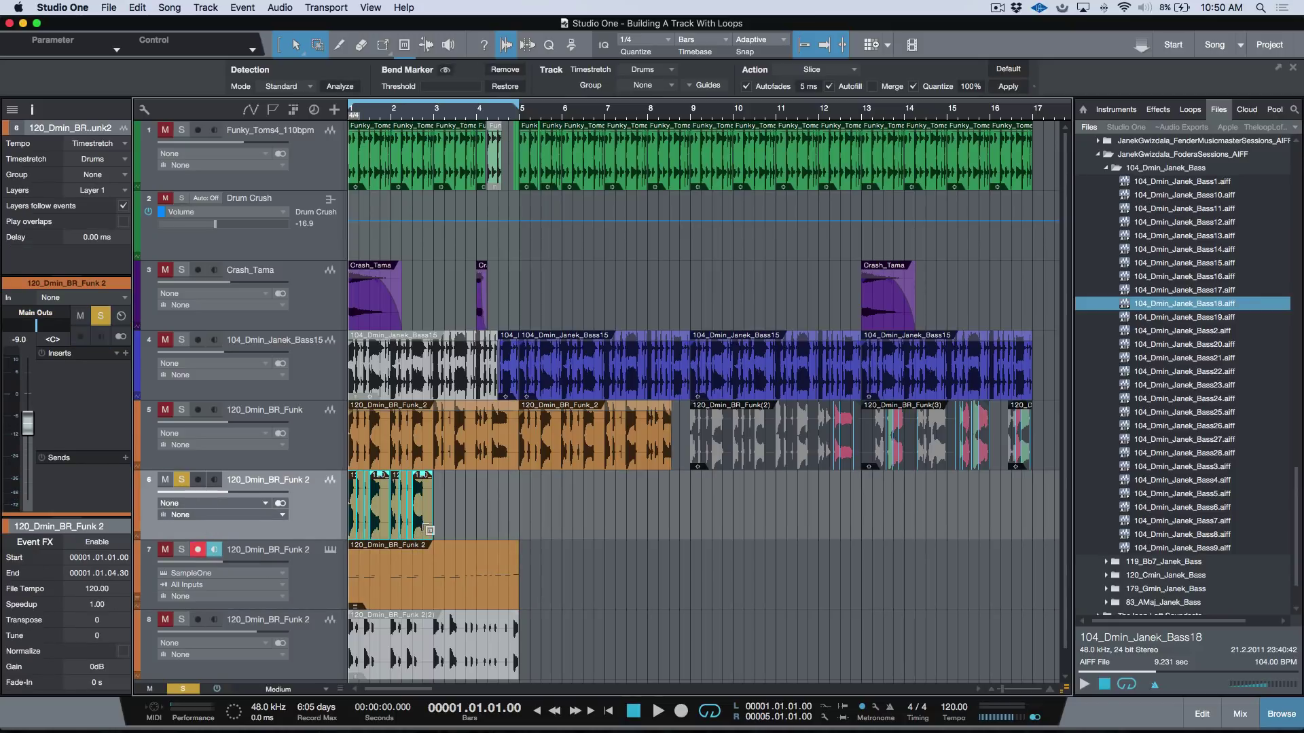
{"action": "left_click", "coordinate": [182, 479]}
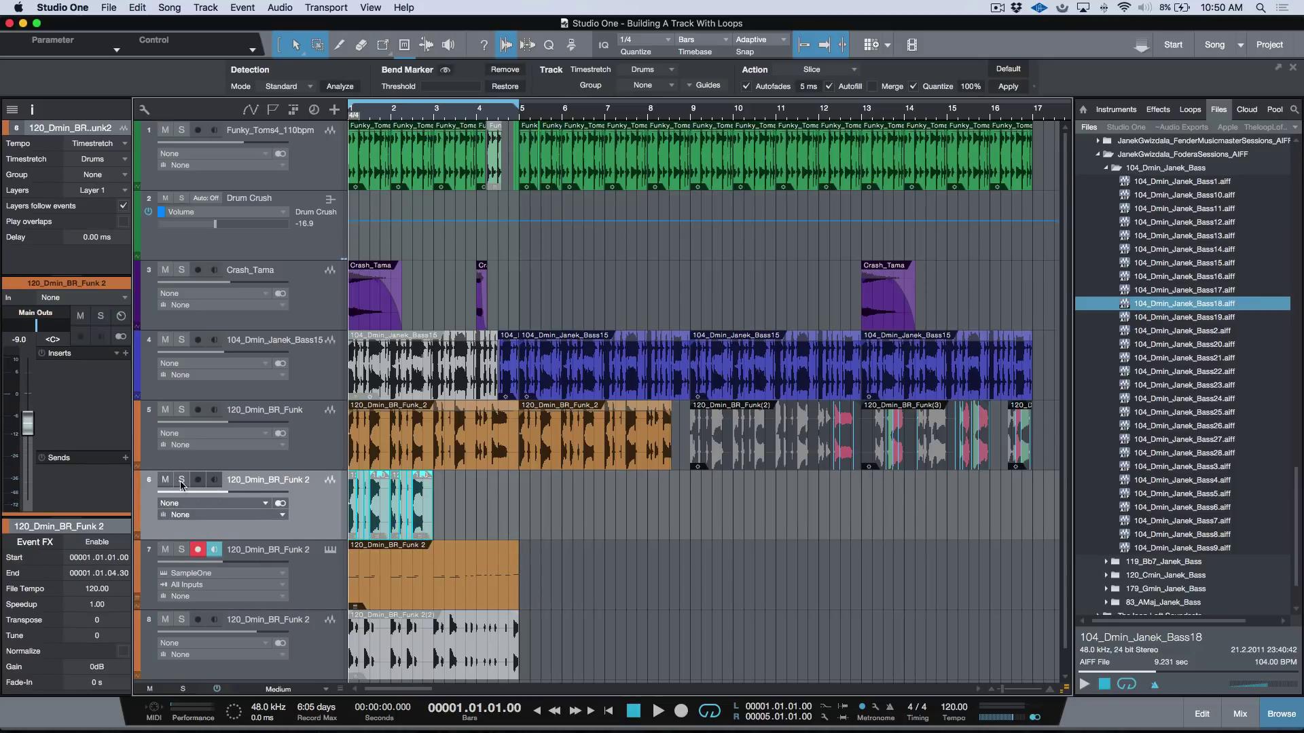
{"action": "left_click", "coordinate": [182, 550]}
{"action": "left_click", "coordinate": [200, 550]}
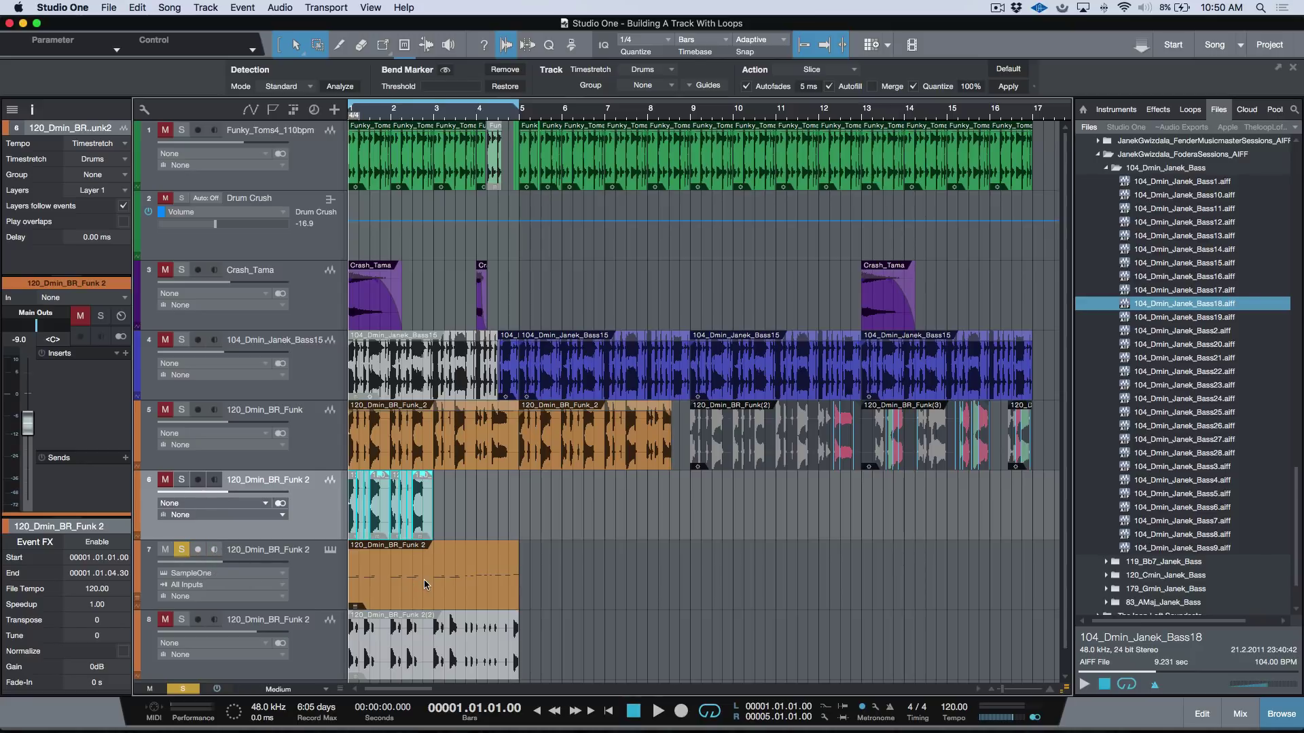
Step: Listen to the SampleOne part alone and together with the Funky_Toms4_110bpm drum track soloed as well
{"action": "key", "text": "space"}
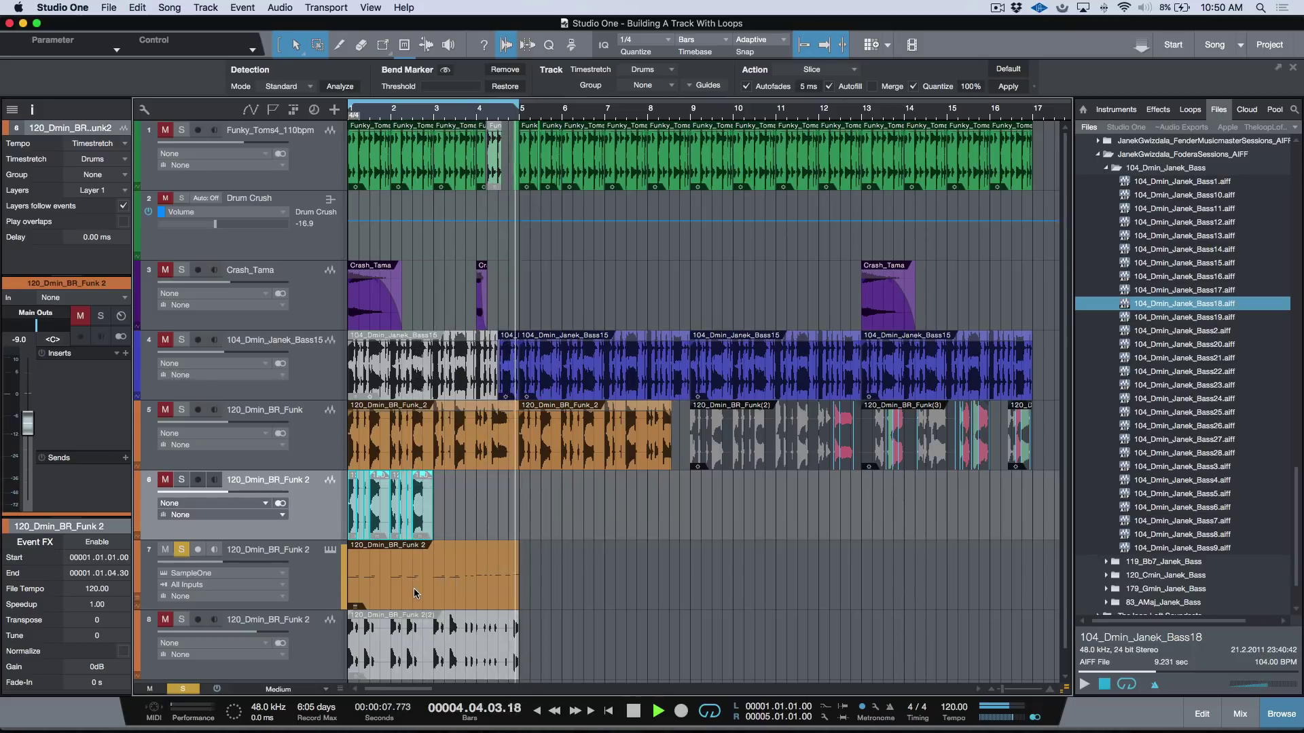
{"action": "key", "text": "space"}
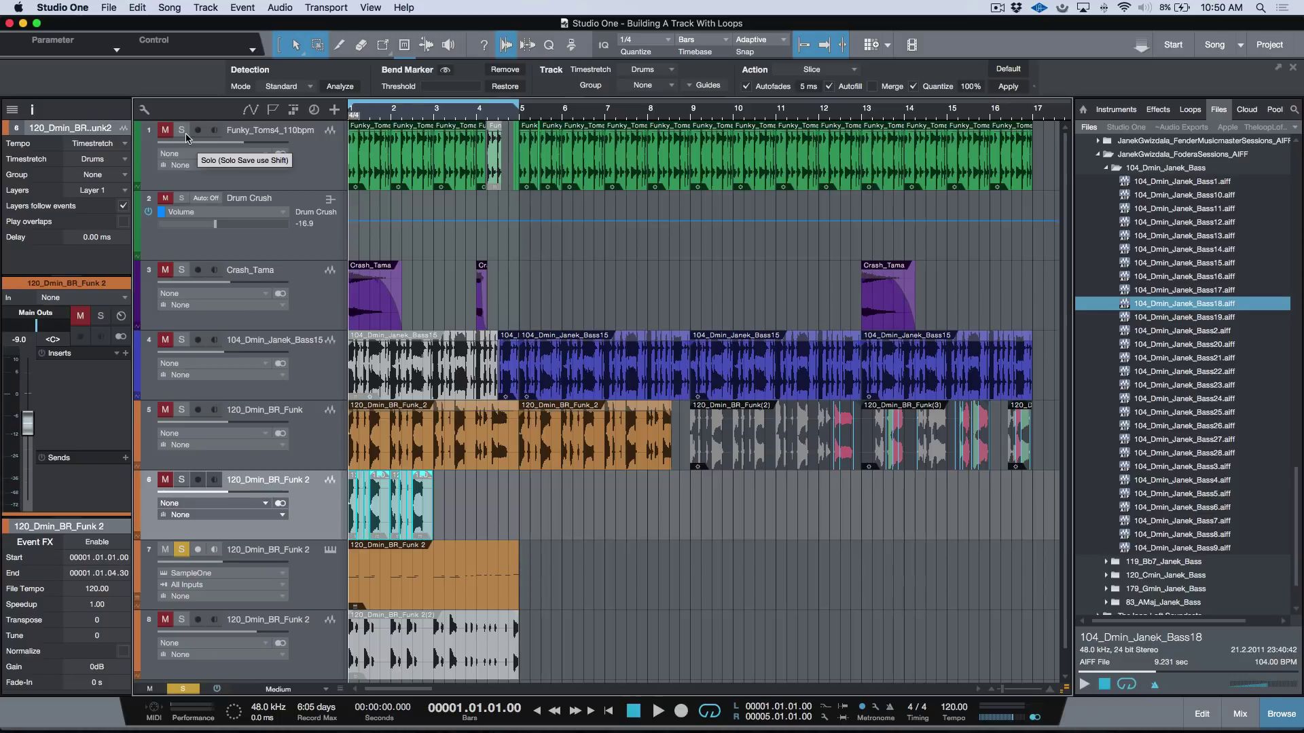
{"action": "left_click", "coordinate": [183, 131]}
{"action": "key", "text": "space"}
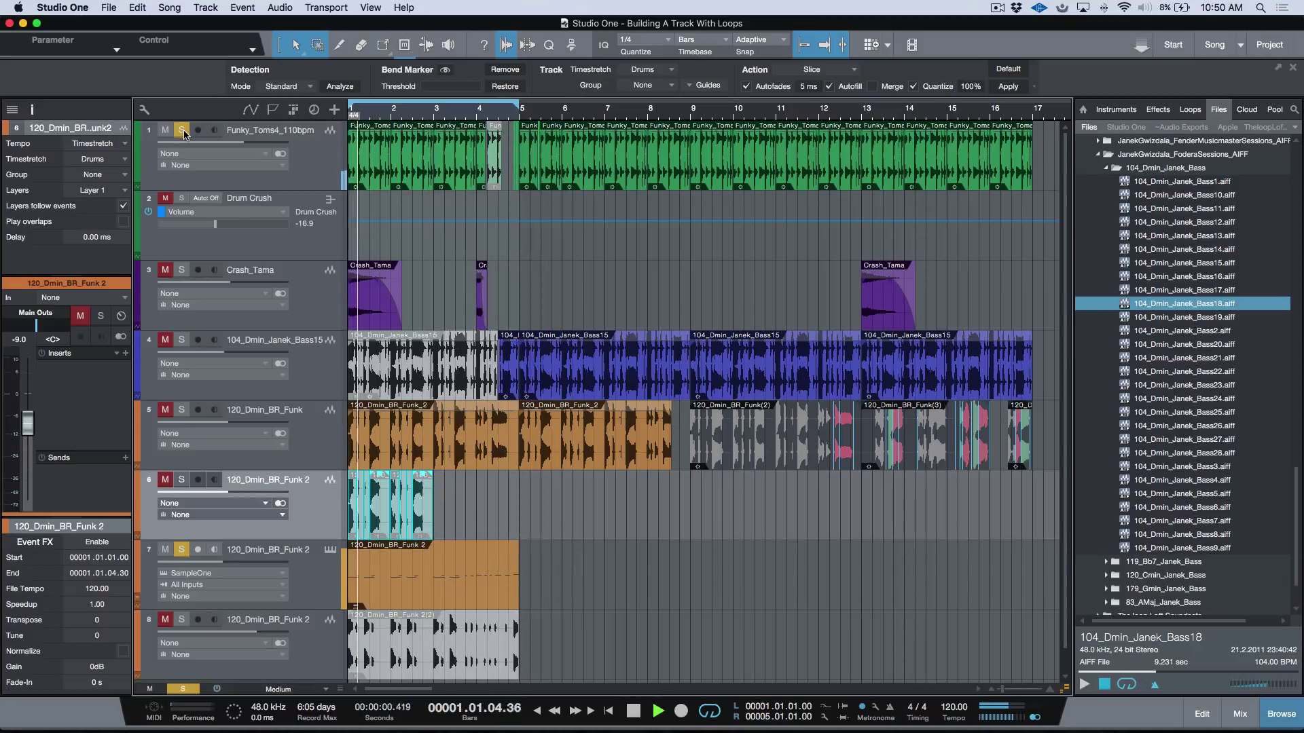
{"action": "key", "text": "space"}
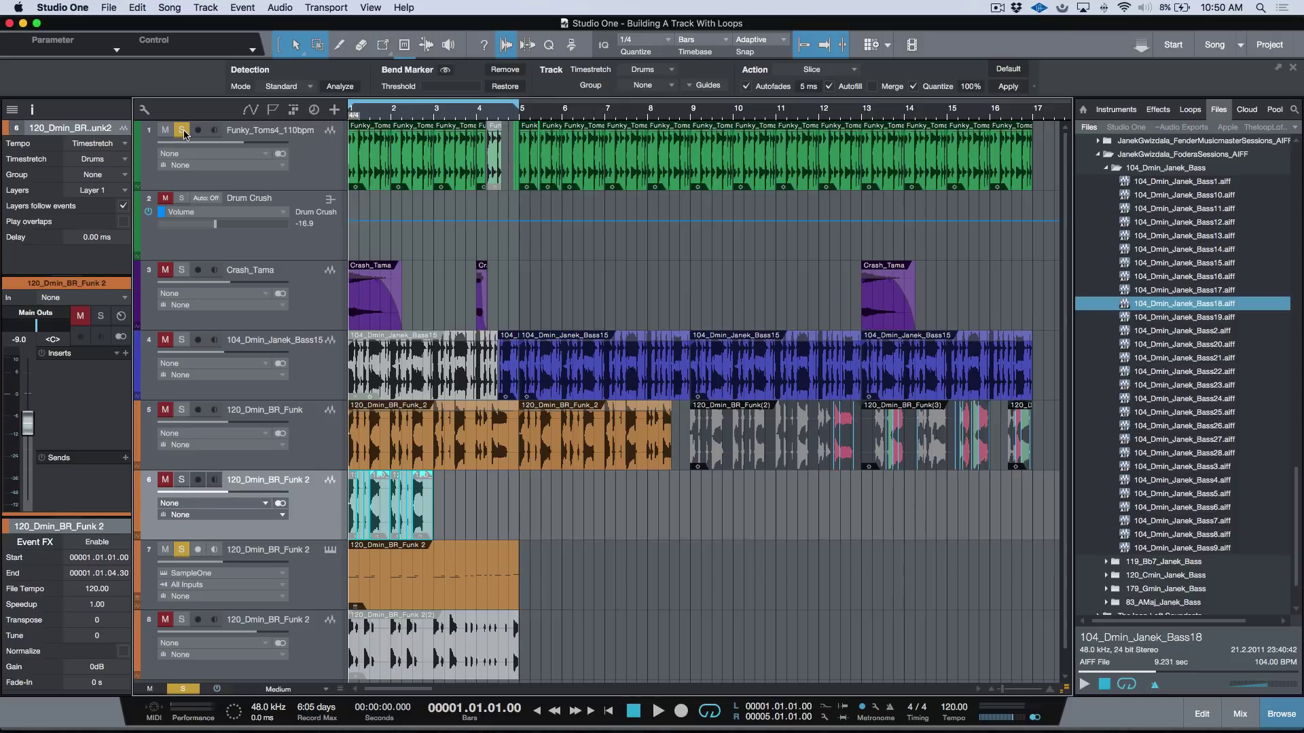
Step: Turn off looping, clear all solos and mute the first 120_Dmin_BR_Funk_2 event at bars 1 to 5 while playing the mix
{"action": "key", "text": "KP_Divide"}
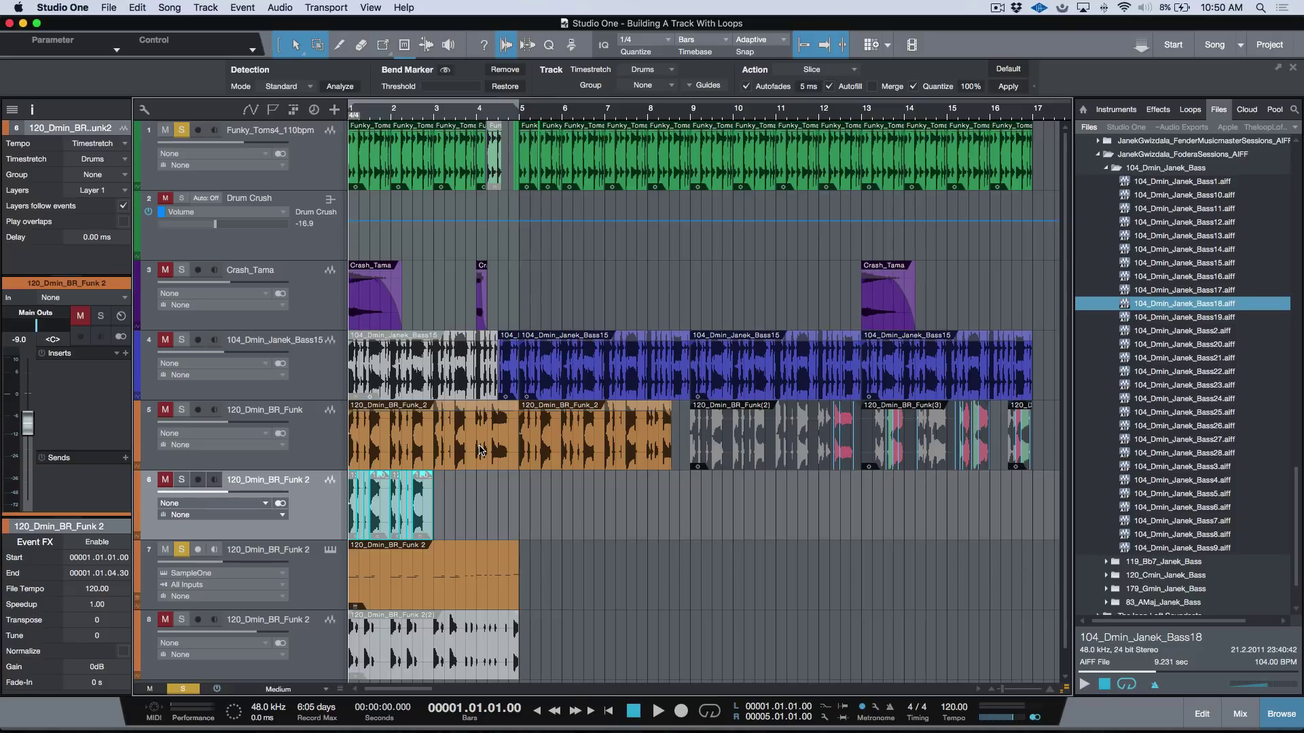
{"action": "key", "text": "shift+s"}
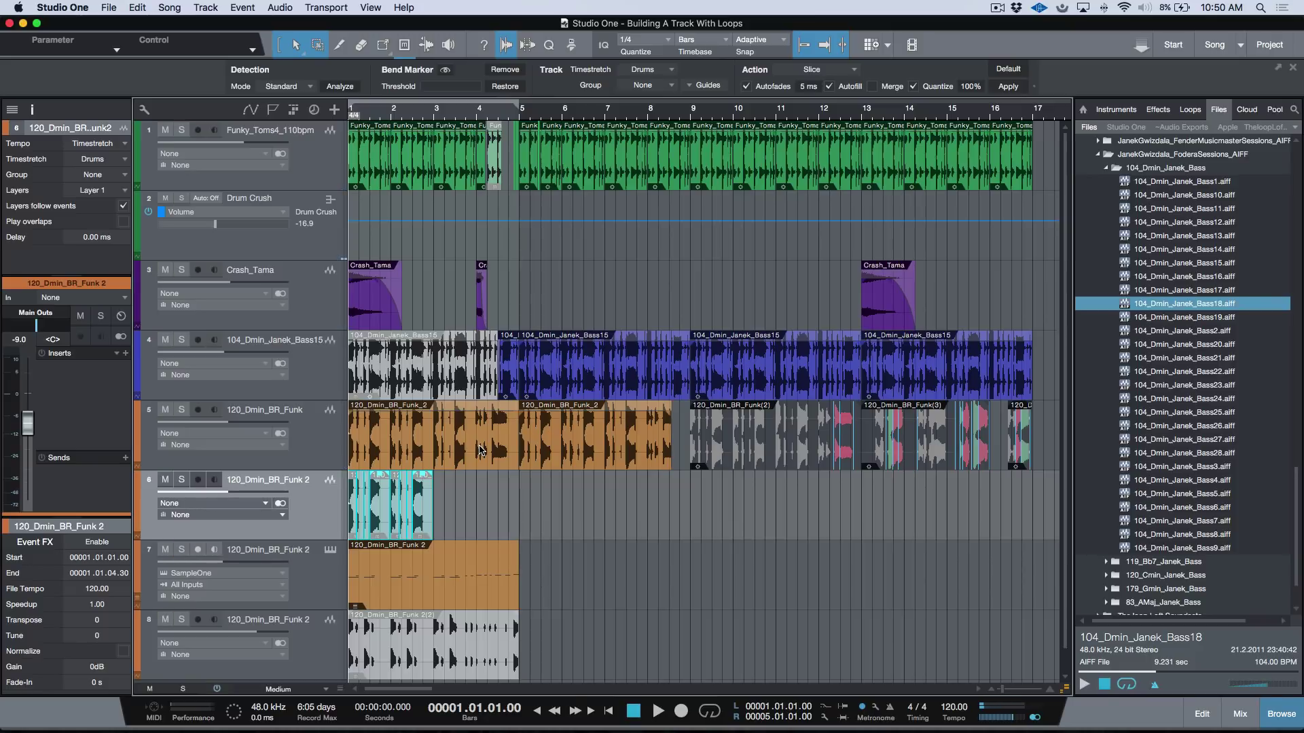
{"action": "key", "text": "shift+m"}
{"action": "key", "text": "space"}
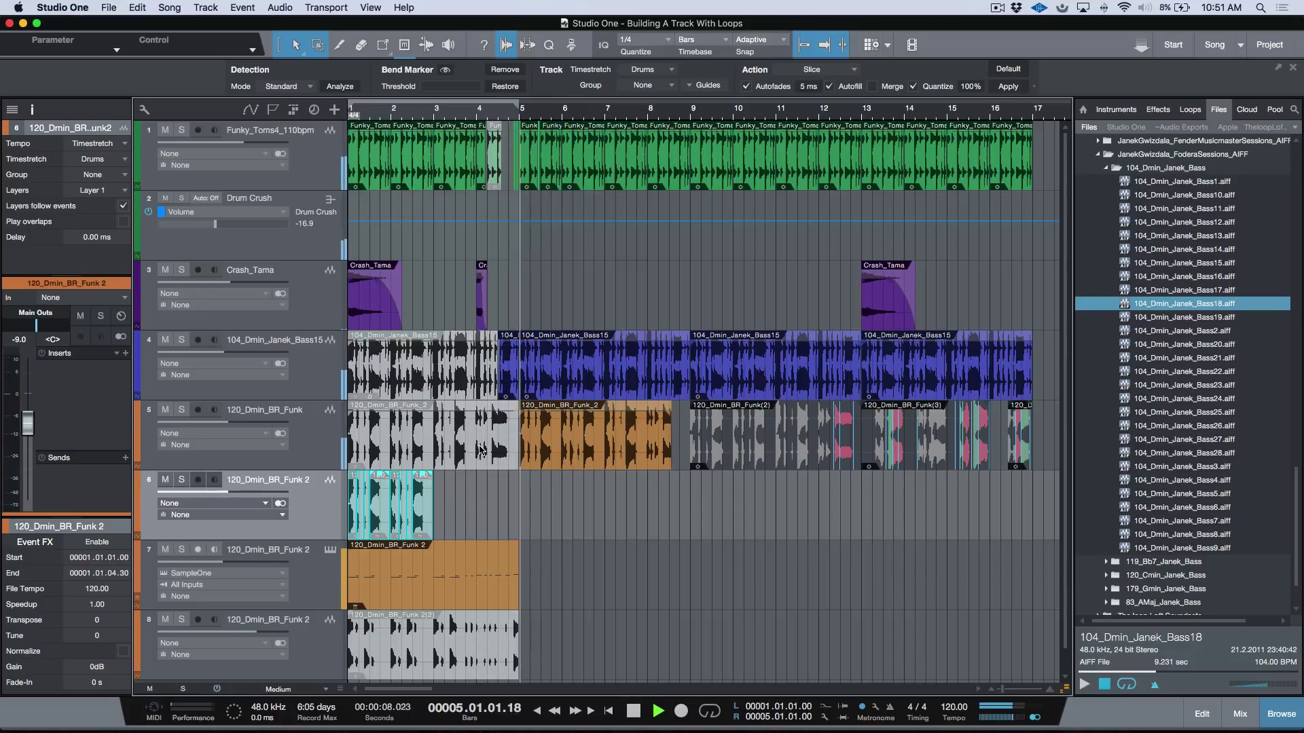
{"action": "key", "text": "space"}
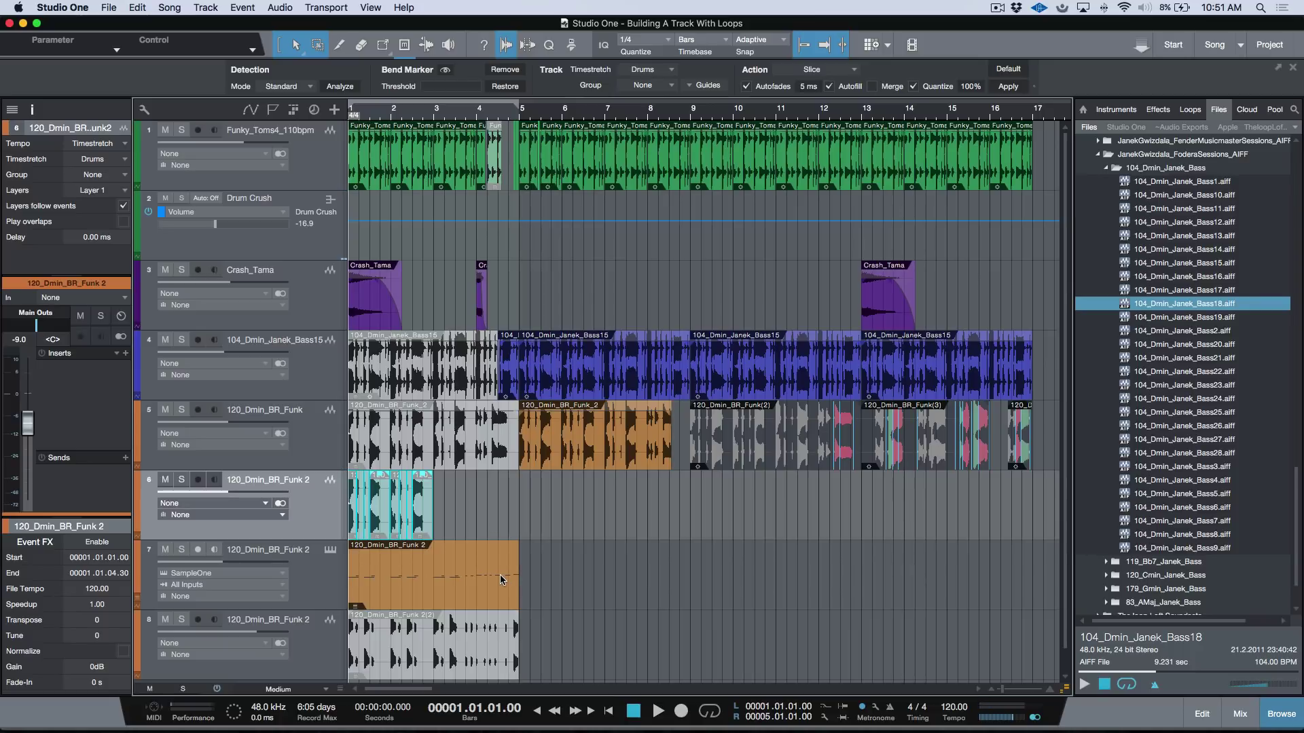
Step: Unmute the rendered 120_Dmin_BR_Funk 2(2) audio event, and remove the SampleOne track and the sliced audio track
{"action": "left_click", "coordinate": [341, 582]}
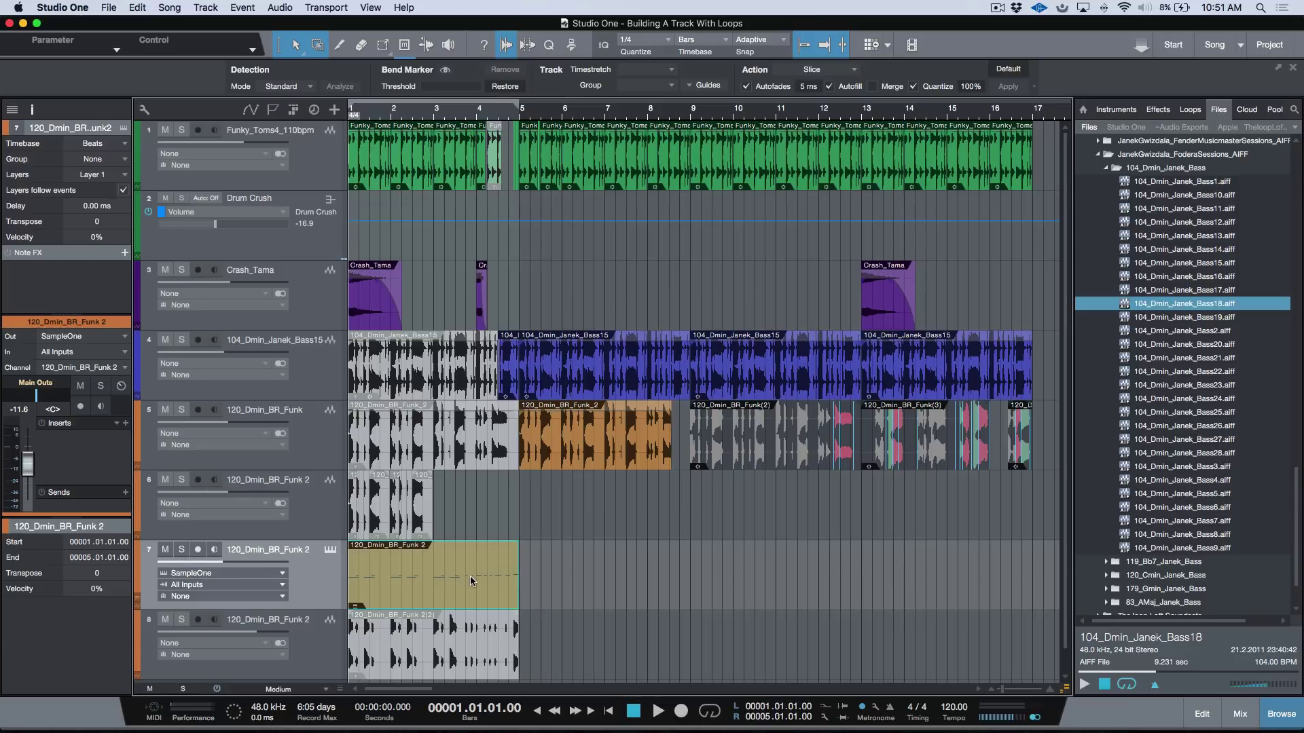
{"action": "left_click", "coordinate": [468, 668], "text": "super"}
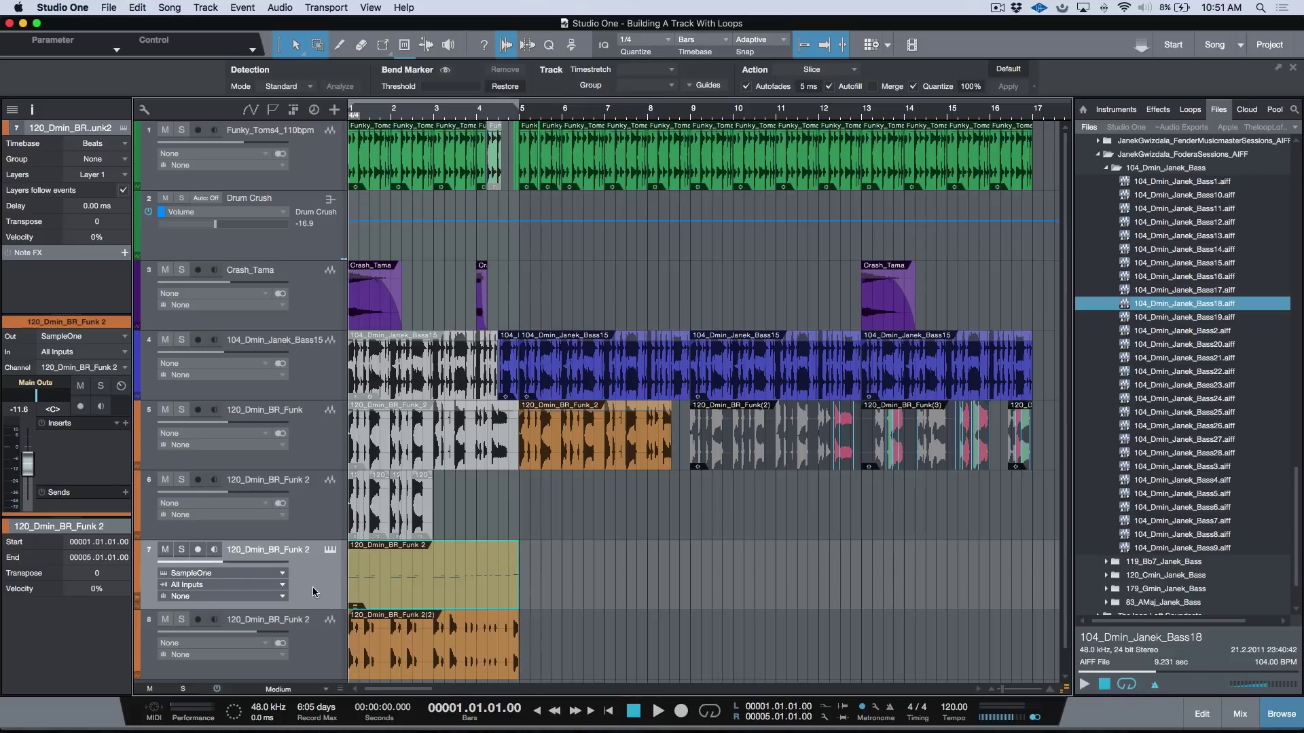
{"action": "key", "text": "shift+t"}
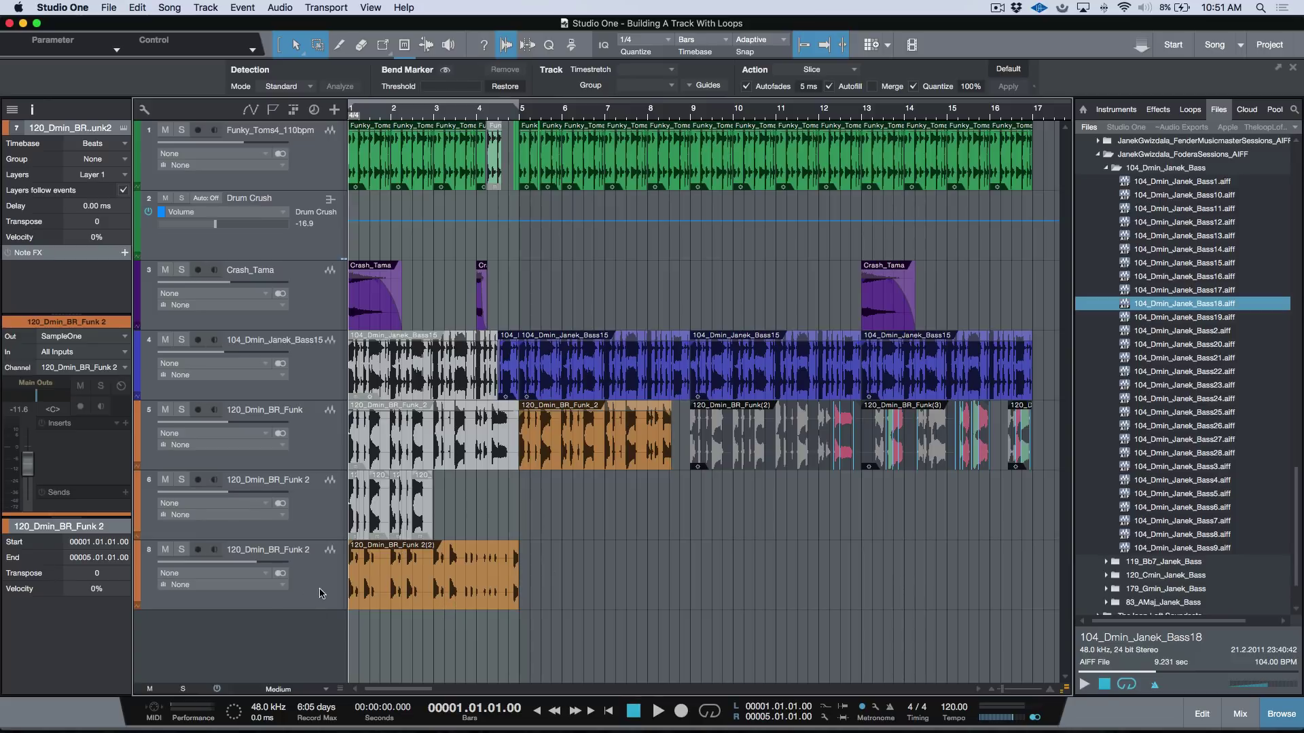
{"action": "left_click", "coordinate": [329, 513]}
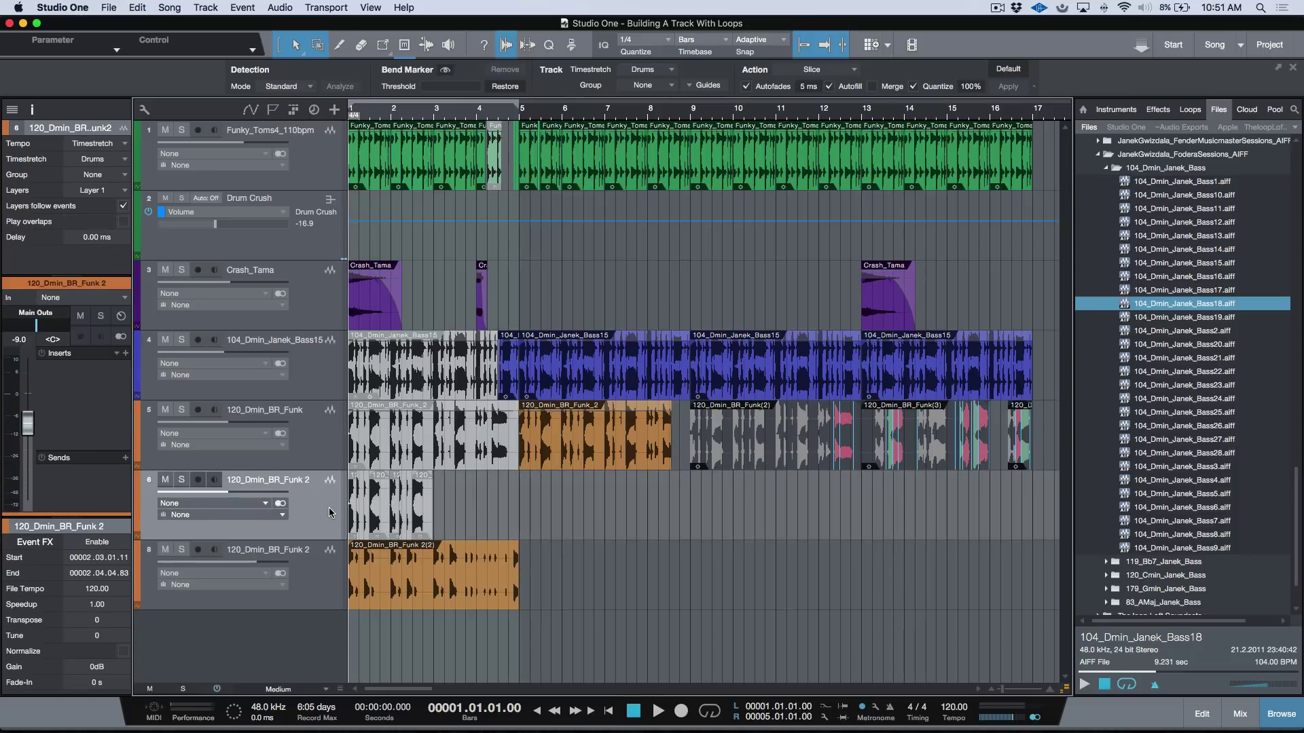
{"action": "key", "text": "Delete"}
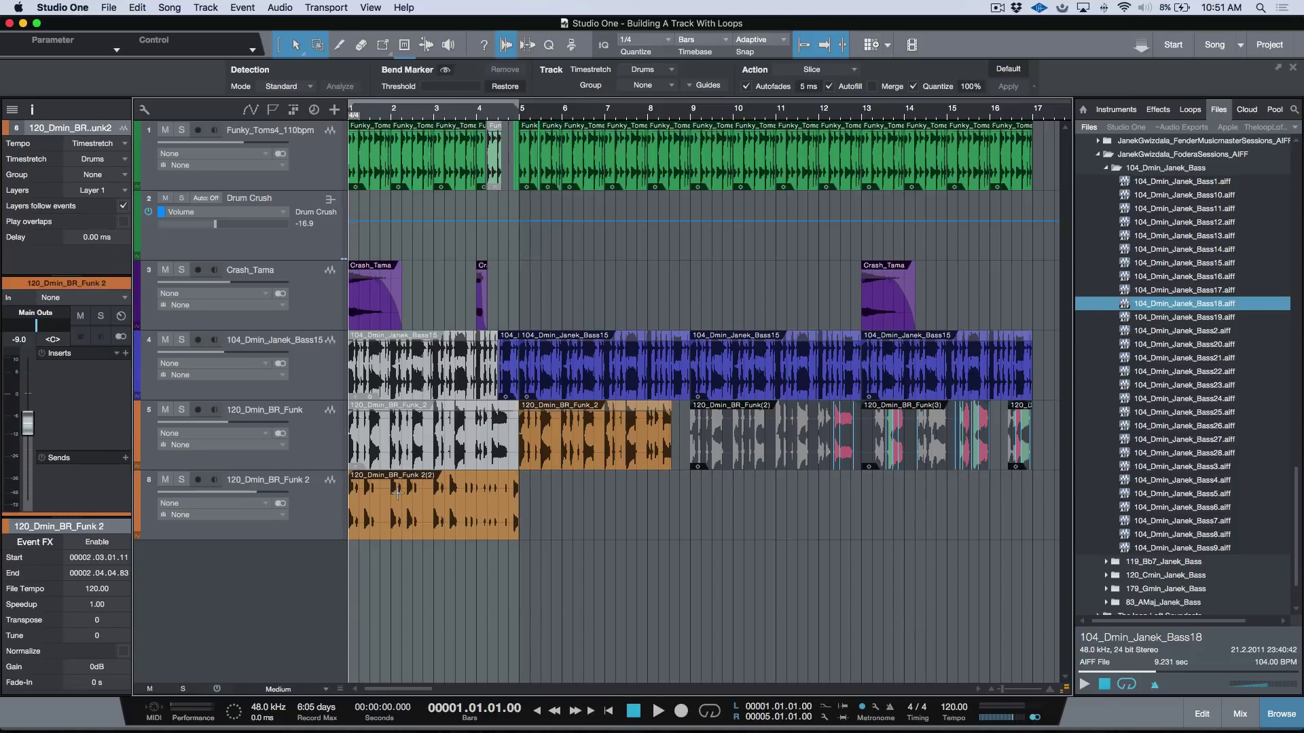
Step: Move the rendered bass event to bar 1 of the 120_Dmin_BR_Funk track, remove the emptied track and play the mix
{"action": "mouse_move", "coordinate": [414, 462]}
{"action": "left_mouse_down"}
{"action": "mouse_move", "coordinate": [426, 481]}
{"action": "mouse_move", "coordinate": [428, 469]}
{"action": "left_mouse_up"}
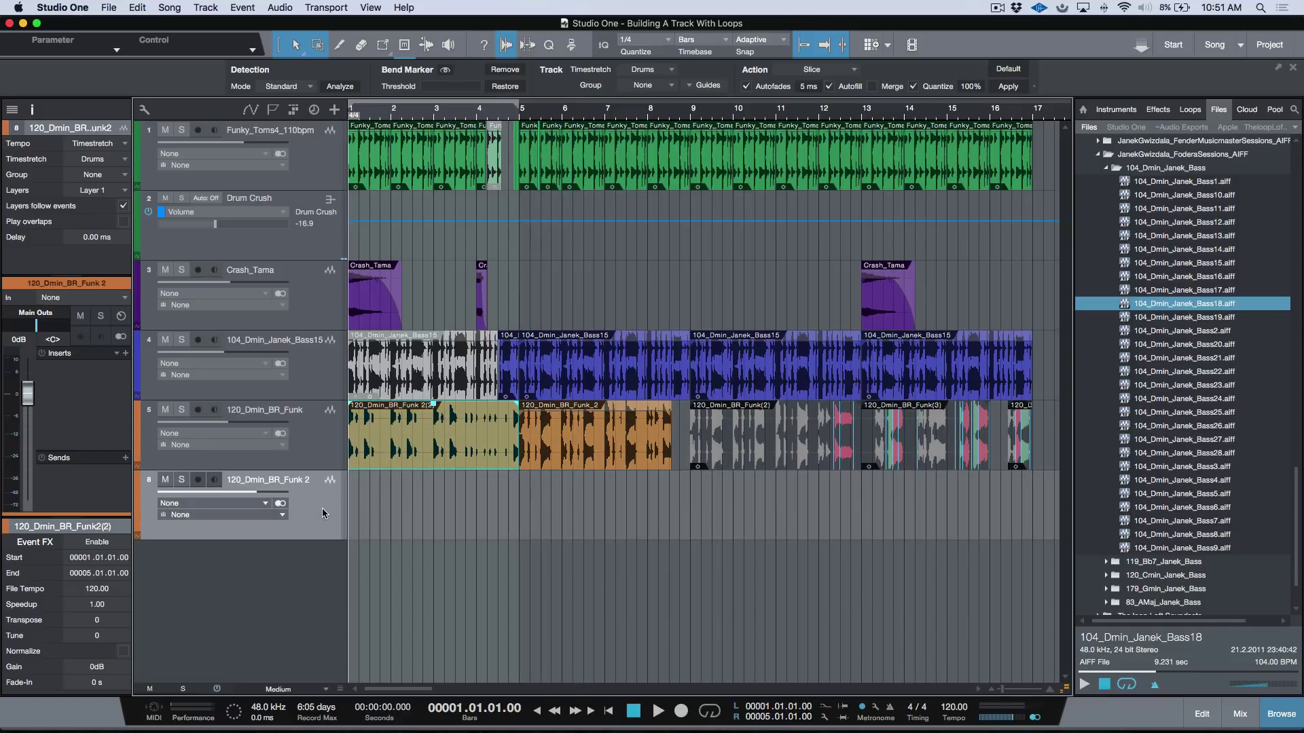
{"action": "key", "text": "Delete"}
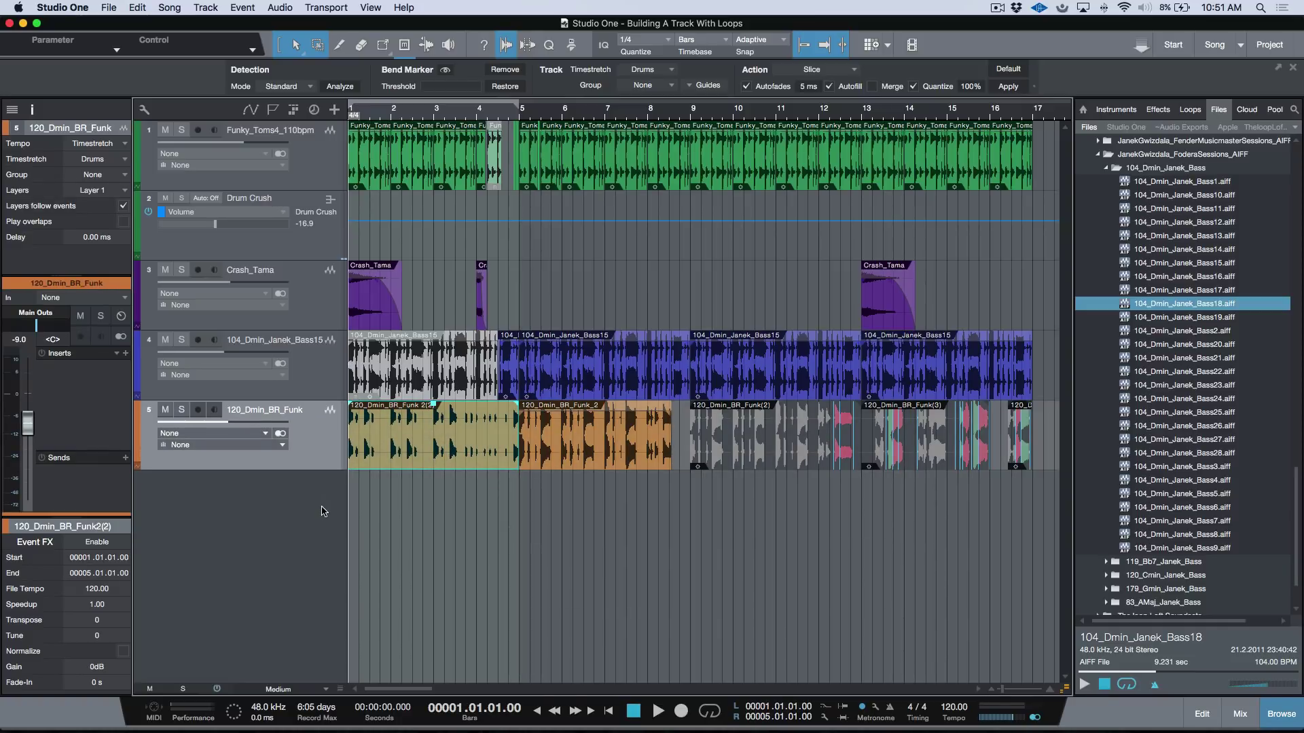
{"action": "left_click", "coordinate": [563, 451]}
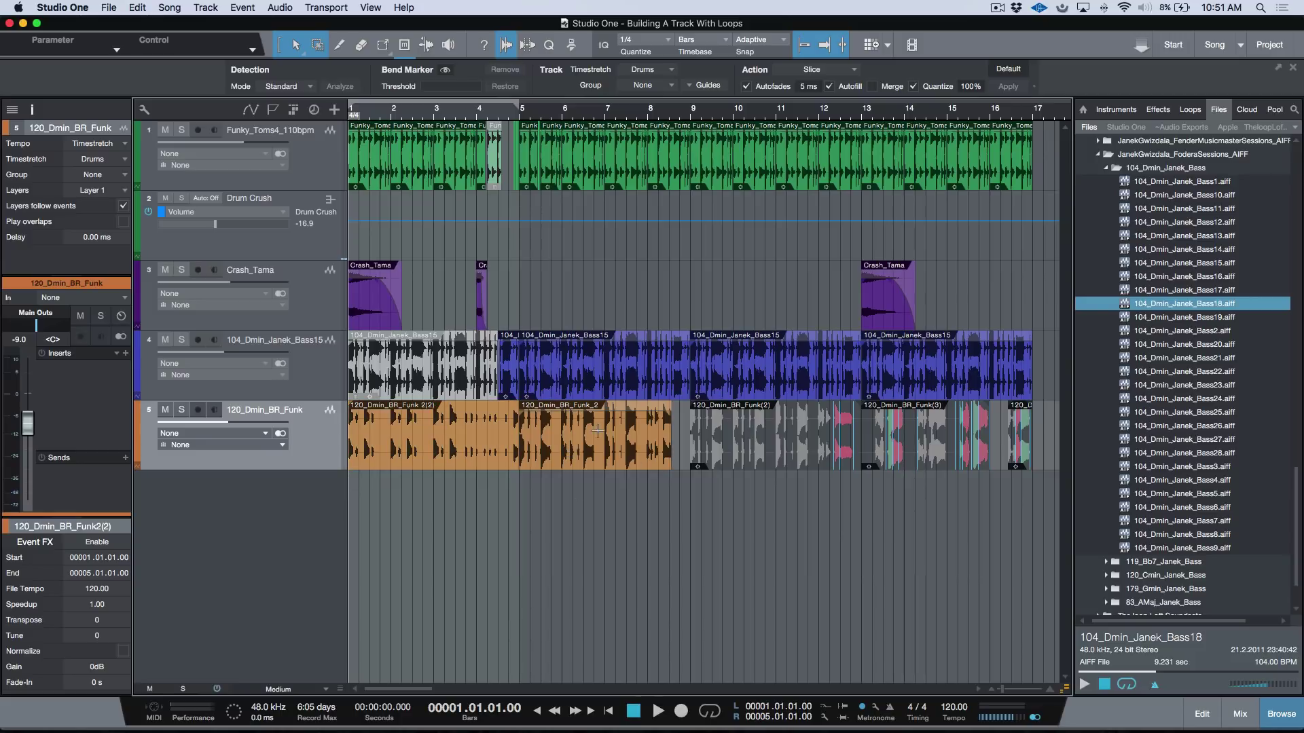
{"action": "key", "text": "space"}
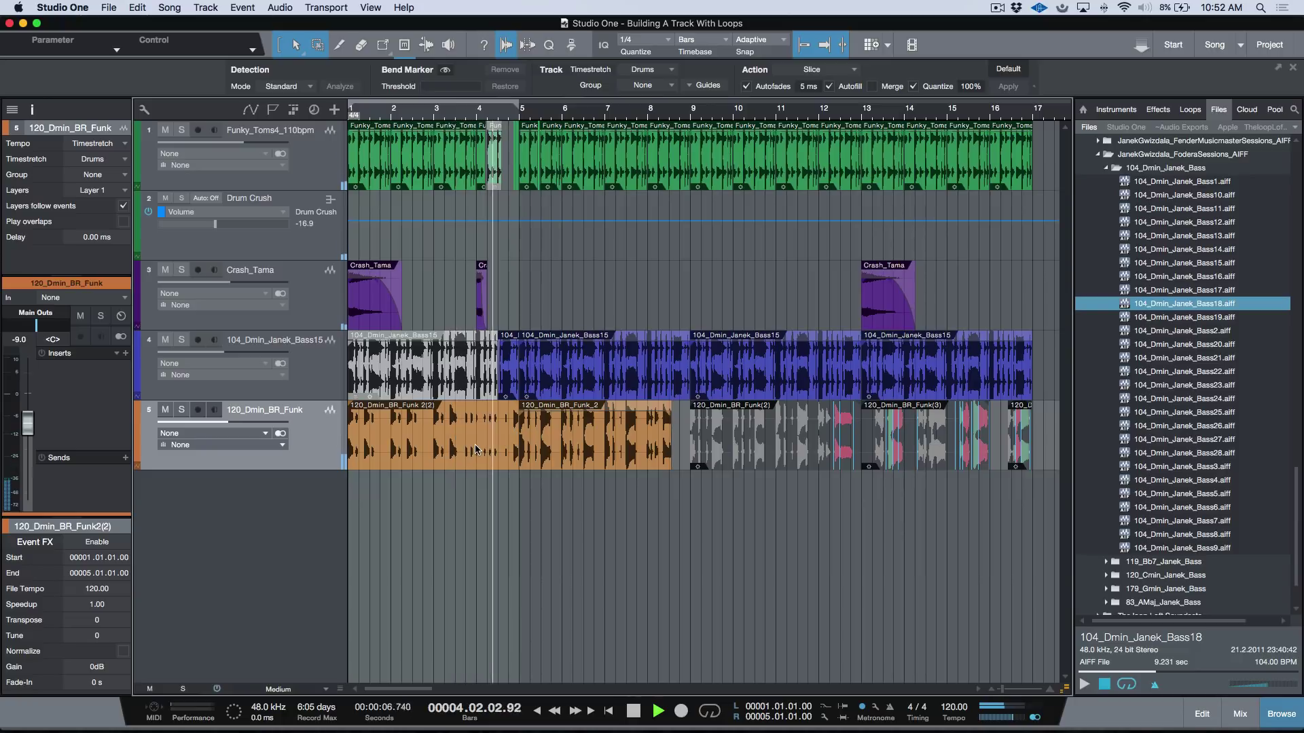
{"action": "key", "text": "space"}
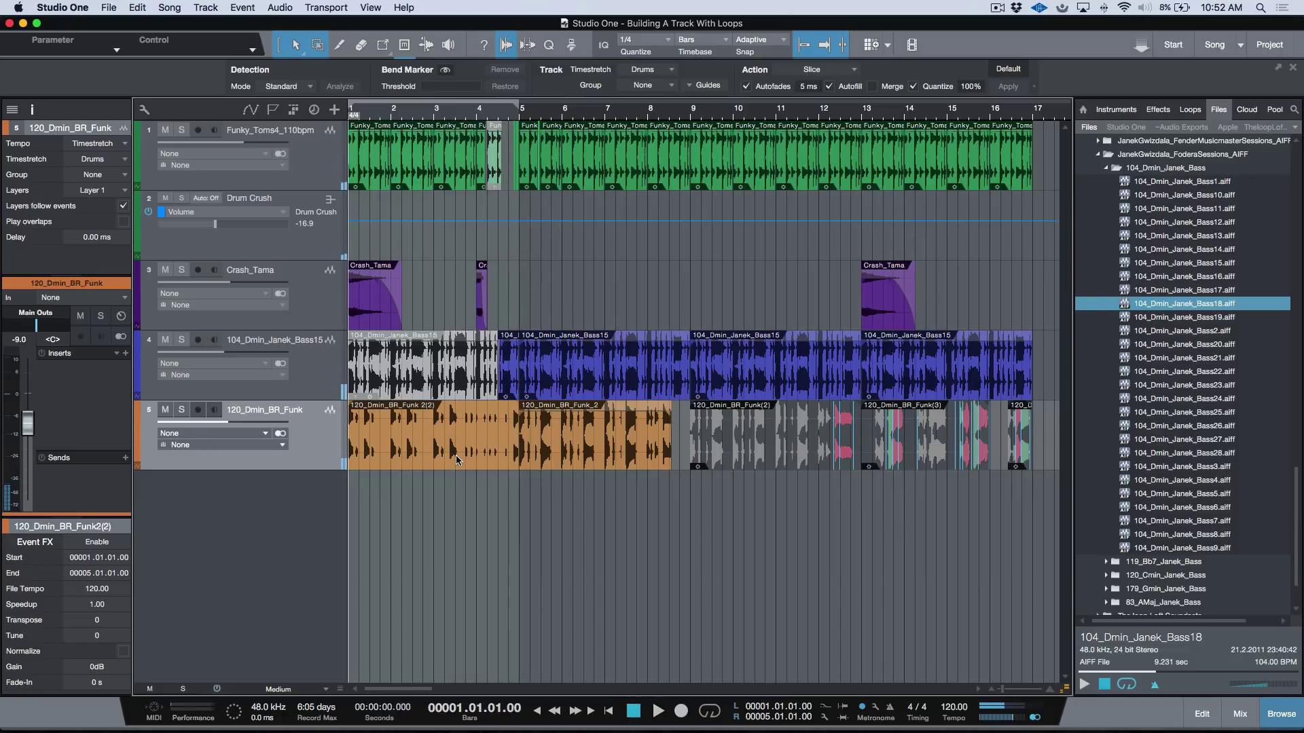
Step: Solo the 120_Dmin_BR_Funk track and raise its first event's gain to +2.7 dB while listening
{"action": "left_click", "coordinate": [422, 440]}
{"action": "left_click", "coordinate": [182, 409]}
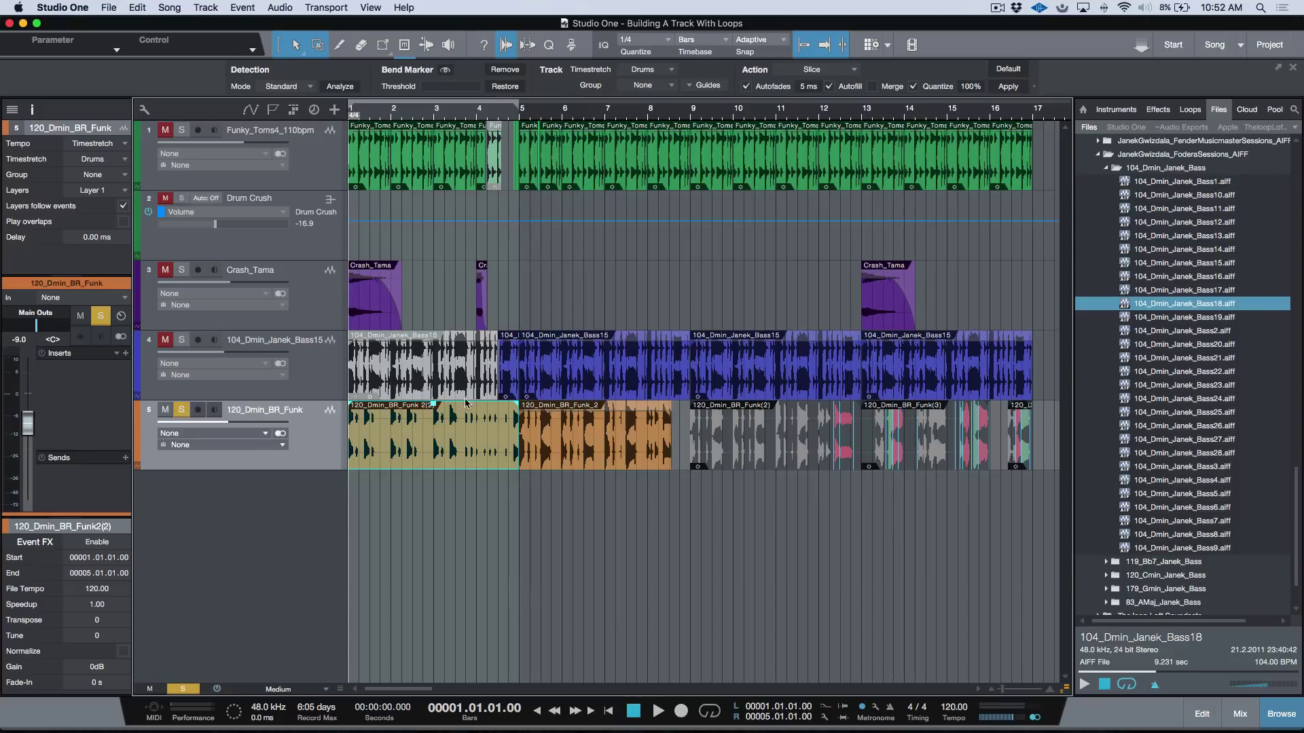
{"action": "left_click_drag", "start_coordinate": [435, 407], "coordinate": [437, 401]}
{"action": "key", "text": "space"}
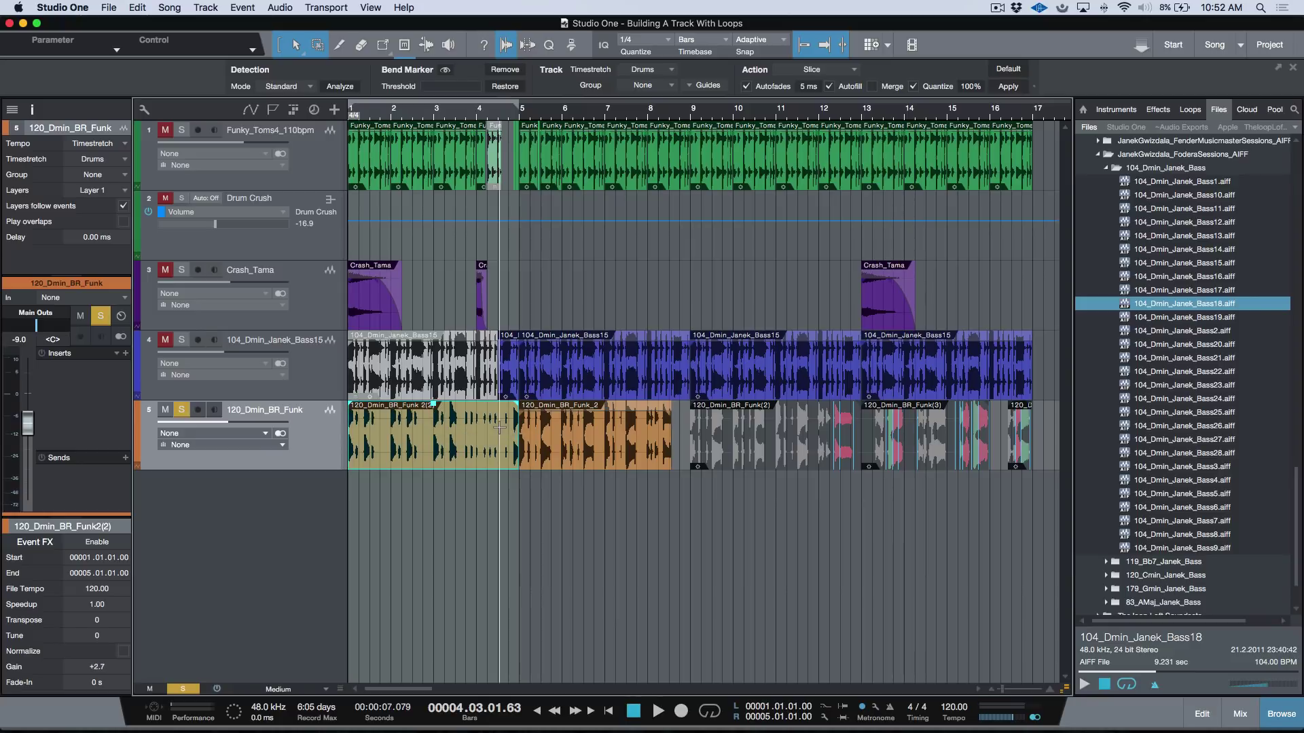
{"action": "left_click", "coordinate": [448, 428]}
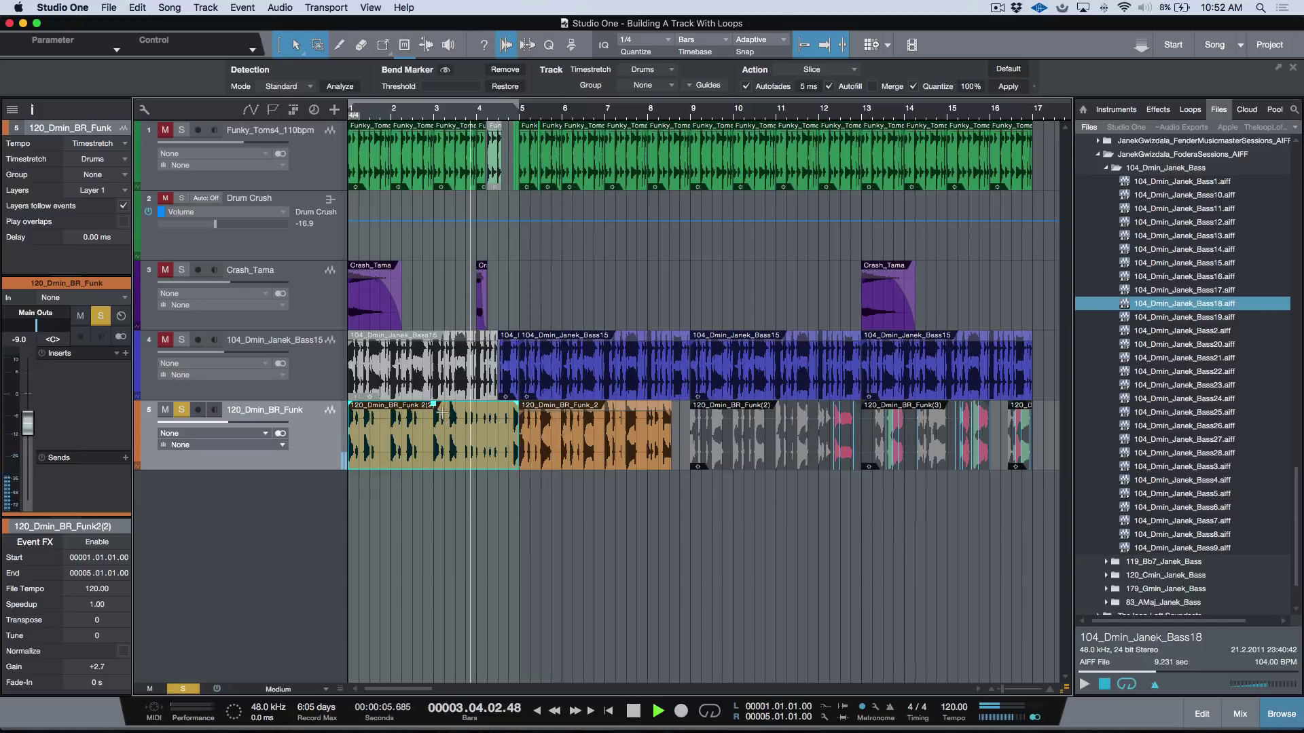
Step: Raise the first bass event's gain to +4.7 dB with smaller waveform display, and unsolo the track to hear it in the mix
{"action": "left_click", "coordinate": [446, 428]}
{"action": "left_click_drag", "start_coordinate": [434, 409], "coordinate": [434, 407]}
{"action": "key", "text": "ctrl+space"}
{"action": "scroll", "coordinate": [434, 406], "scroll_direction": "down", "scroll_amount": 3}
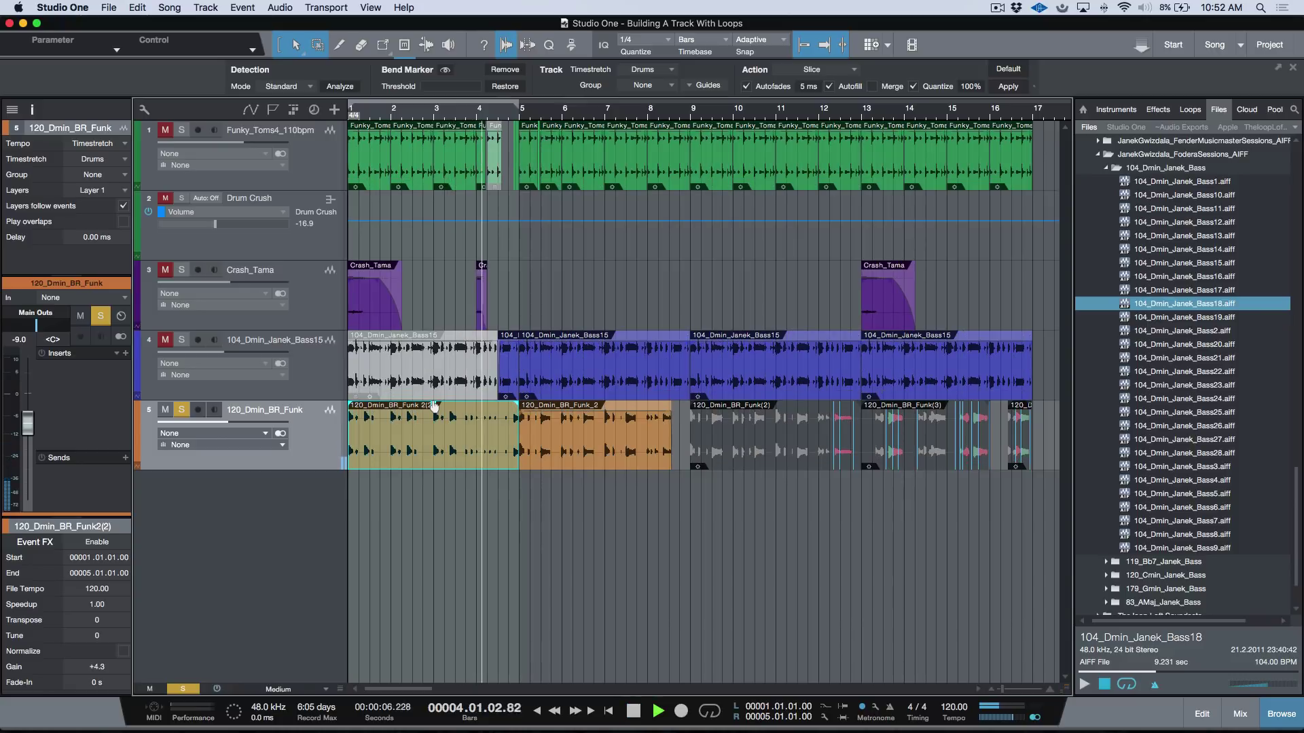
{"action": "key", "text": "space"}
{"action": "key", "text": "space"}
{"action": "left_click_drag", "start_coordinate": [434, 406], "coordinate": [434, 406]}
{"action": "key", "text": "s"}
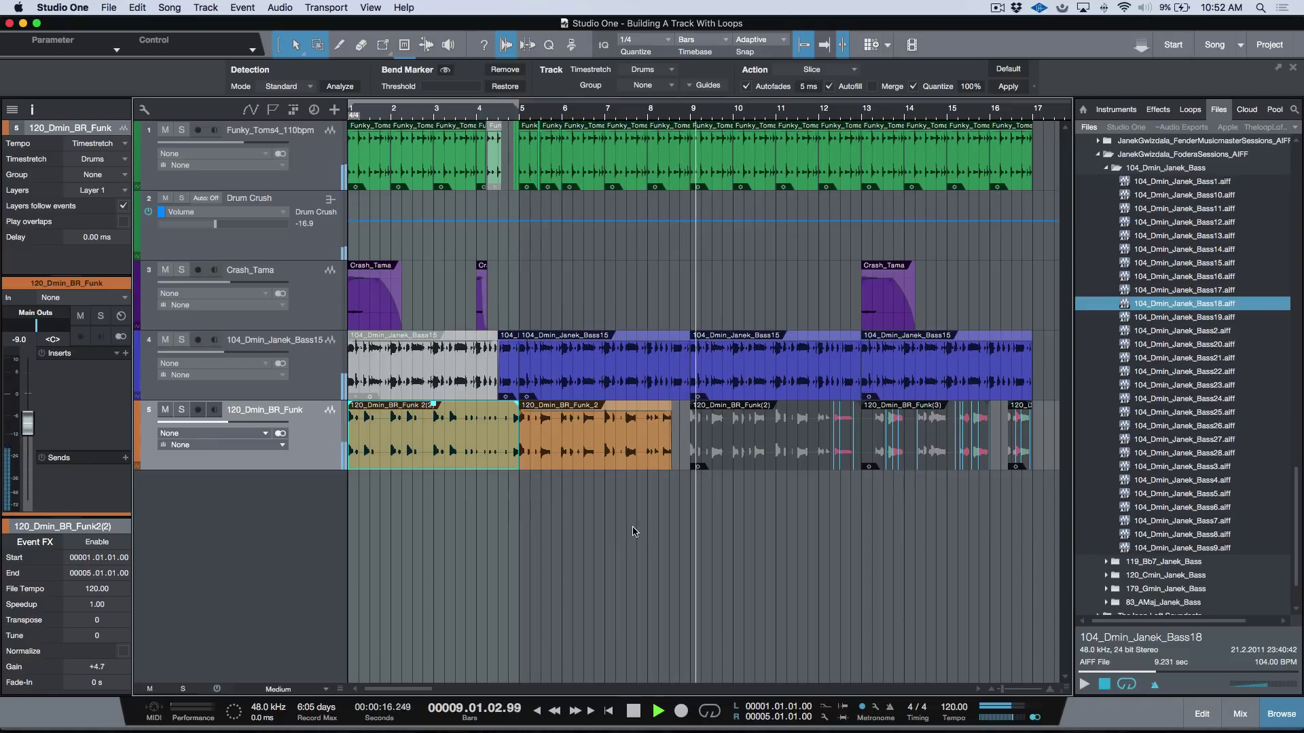
{"action": "key", "text": "space"}
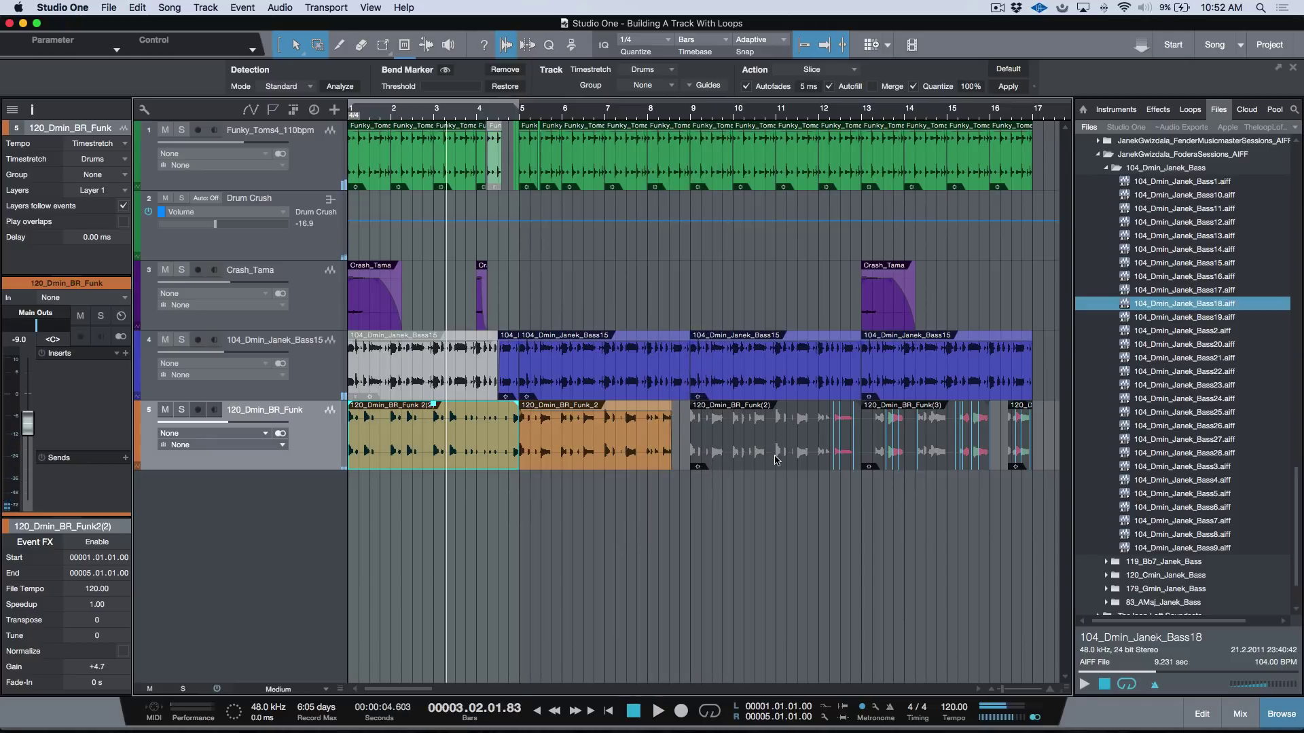
Step: Select all the bass events from bar 9 to bar 17 and hide their bend markers
{"action": "left_click", "coordinate": [795, 449]}
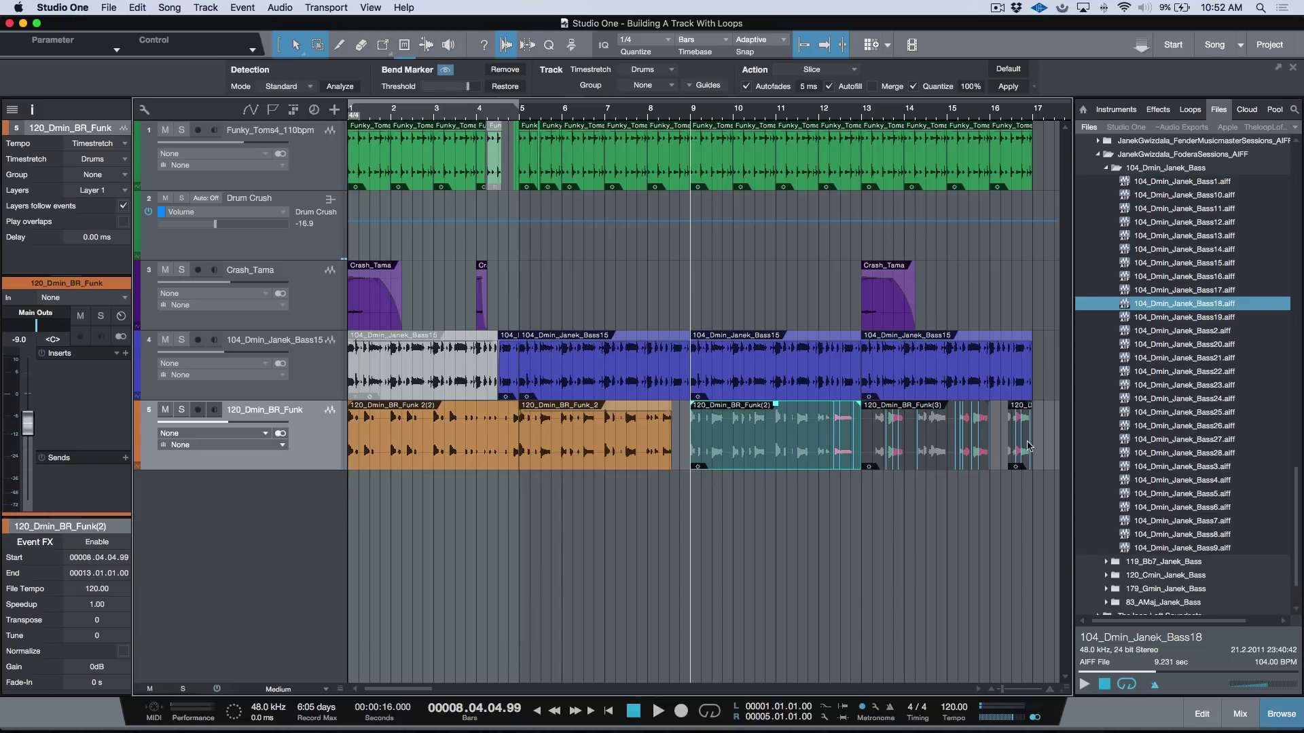
{"action": "left_click_drag", "start_coordinate": [1054, 445], "coordinate": [726, 448]}
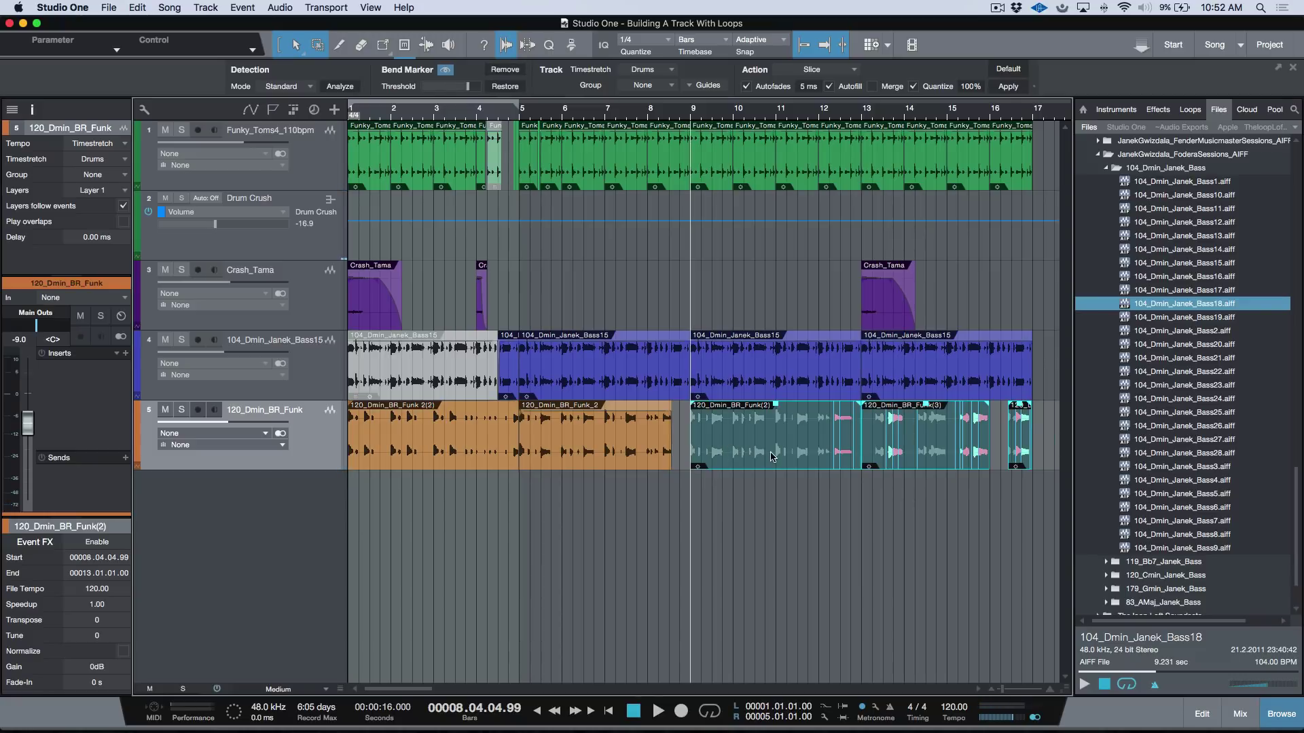
{"action": "left_click", "coordinate": [445, 71]}
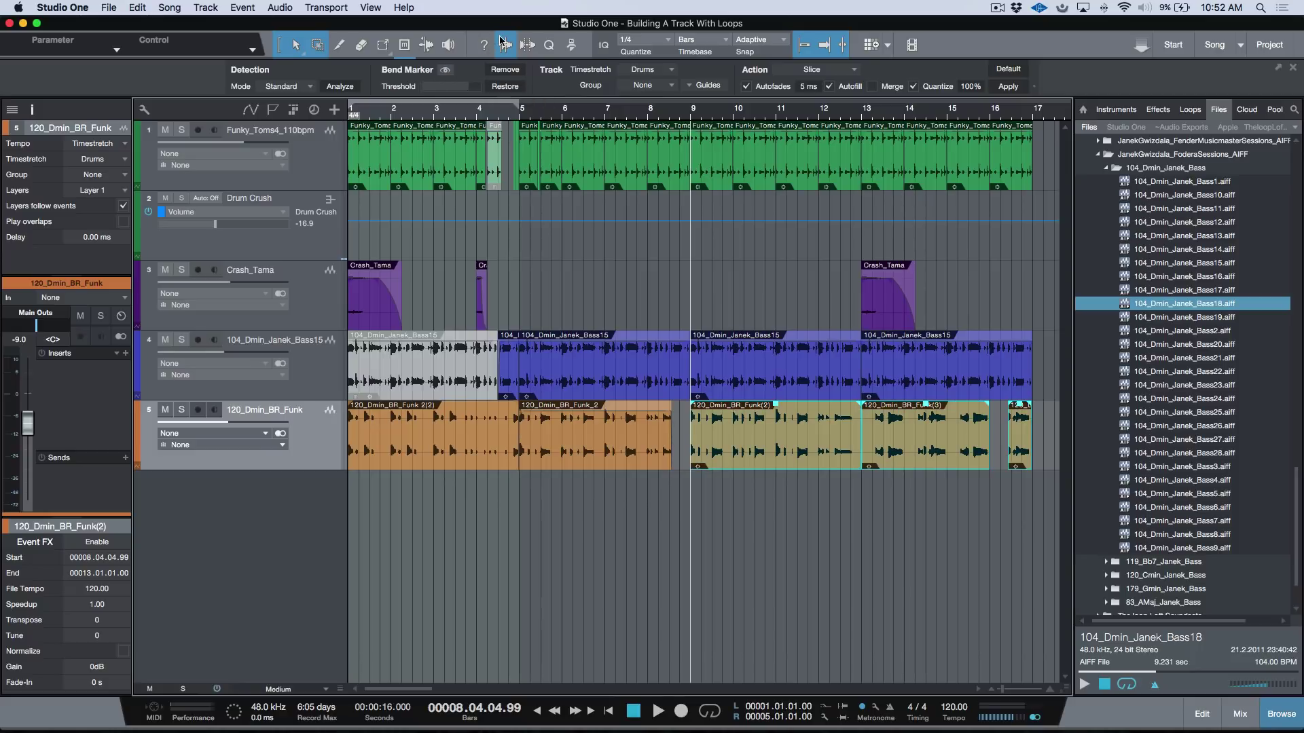
Step: Close the audio bend settings and play the mix through bars 3 and 4
{"action": "left_click", "coordinate": [506, 45]}
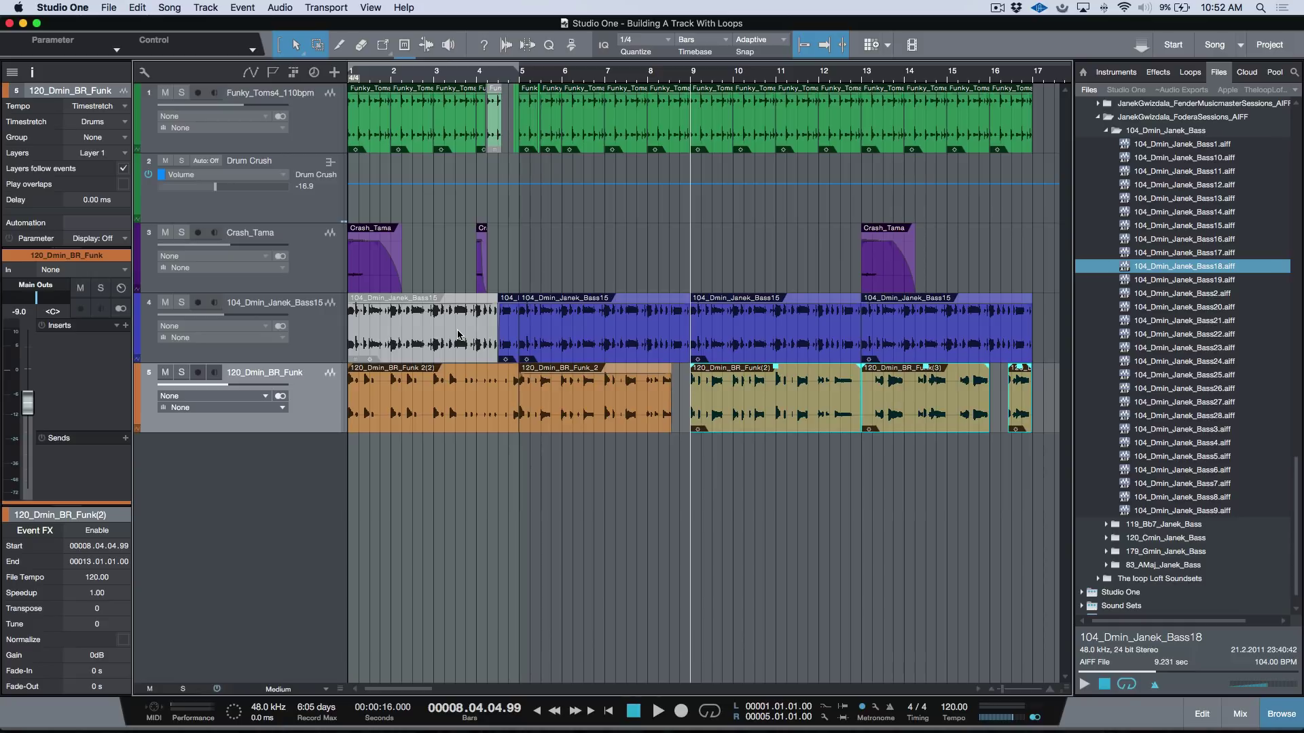
{"action": "key", "text": "ctrl+space"}
{"action": "key", "text": "space"}
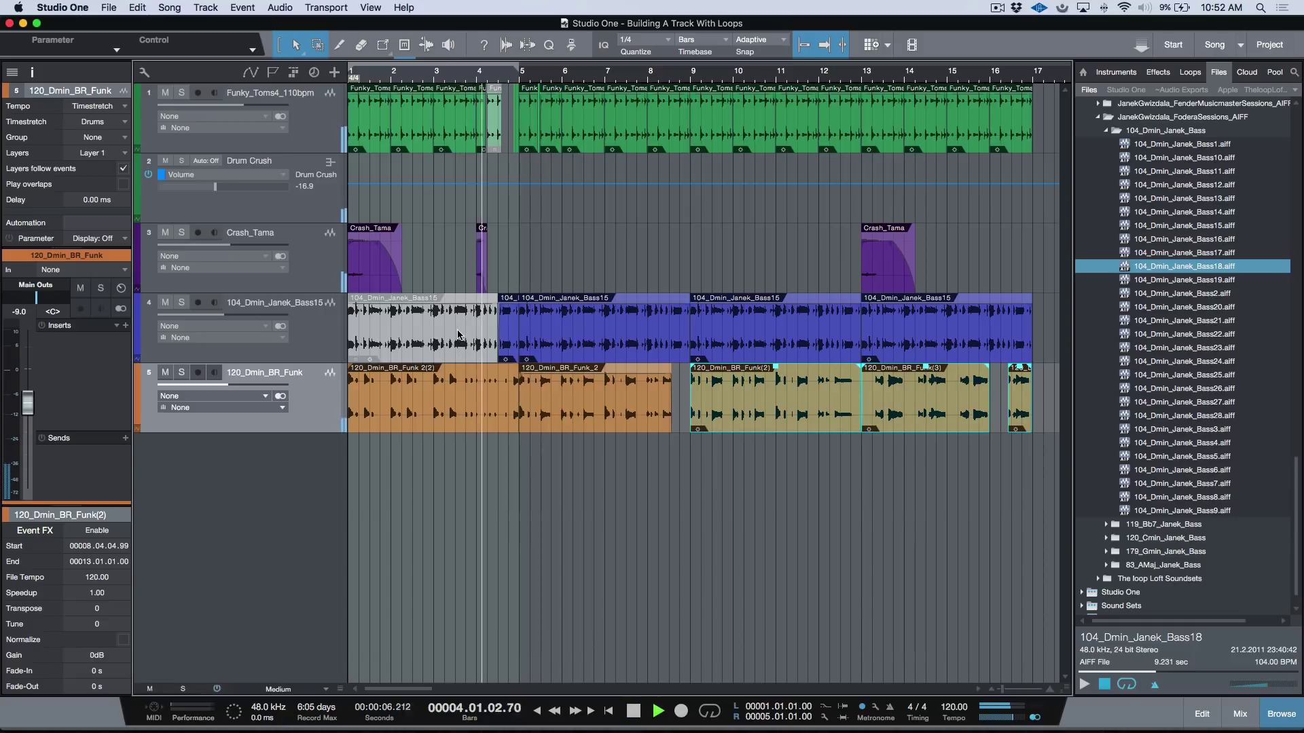
{"action": "key", "text": "space"}
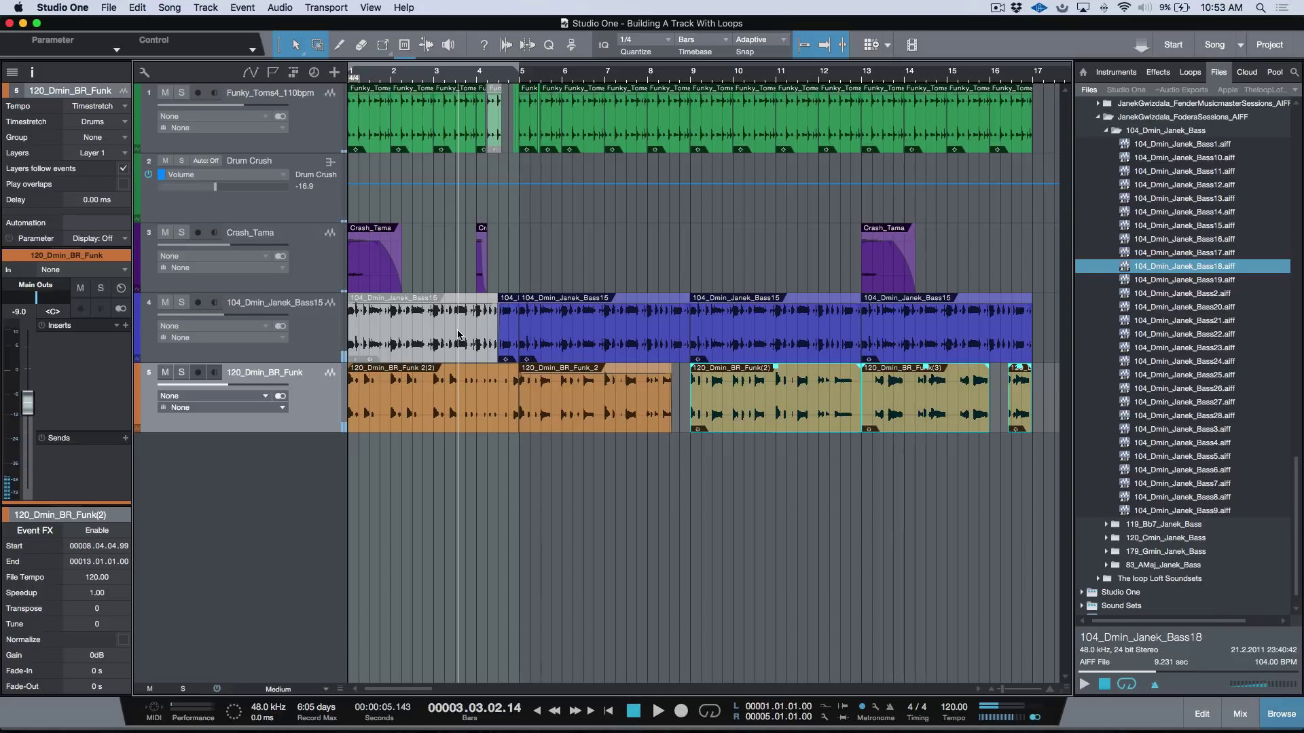
Step: Select the short 104_Dmin_Janek_Bass15 event at 4.3 and play the transition into bar 5 at closer zoom
{"action": "left_click", "coordinate": [511, 336]}
{"action": "key", "text": "e"}
{"action": "key", "text": "e"}
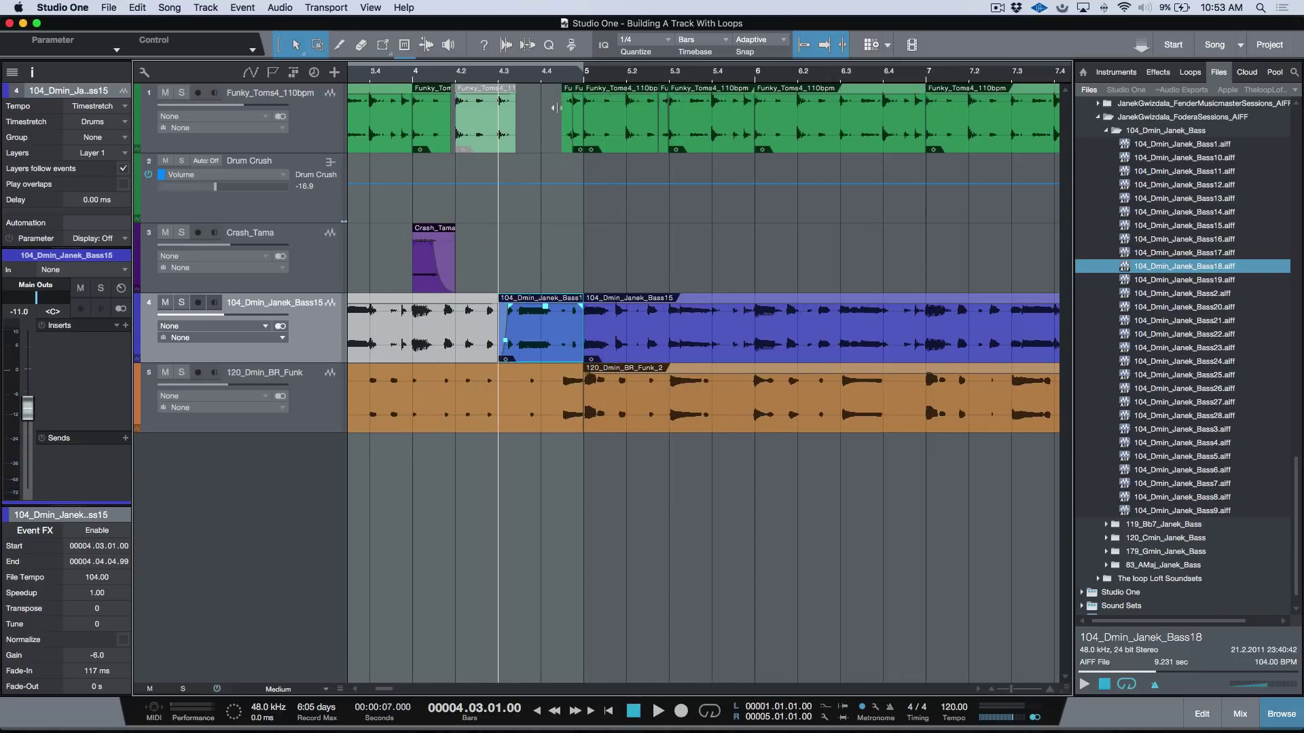
{"action": "key", "text": "space"}
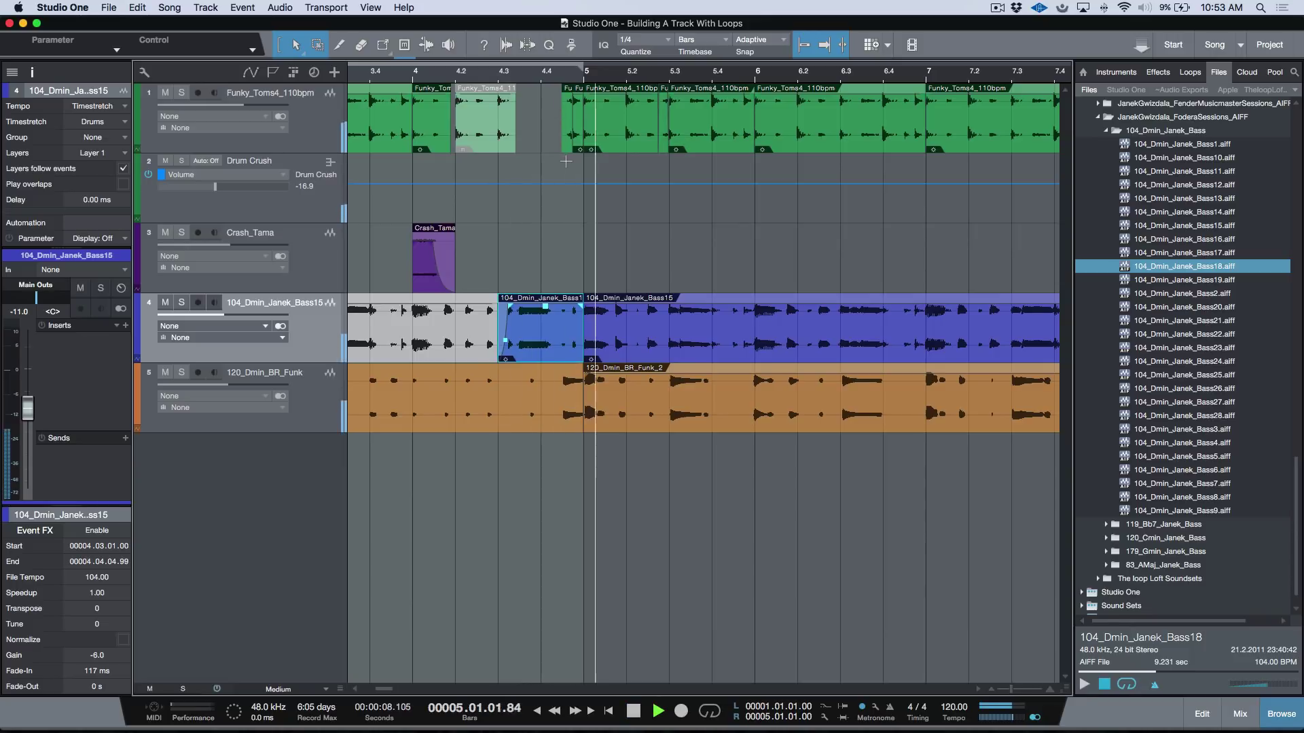
{"action": "key", "text": "space"}
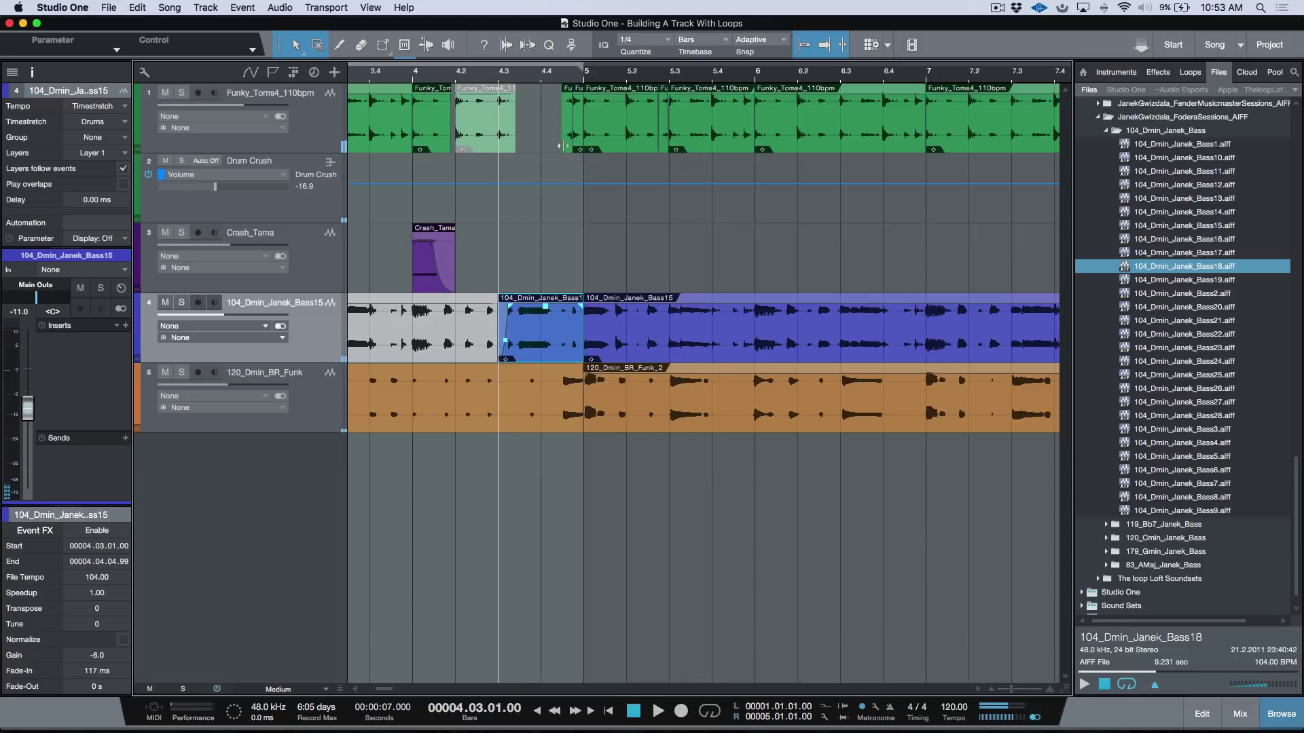
Step: Select the short Funky_Toms4_110bpm events just before bar 5, solo their track and listen to the pickup into bar 5
{"action": "left_click_drag", "start_coordinate": [549, 140], "coordinate": [579, 135]}
{"action": "key", "text": "z"}
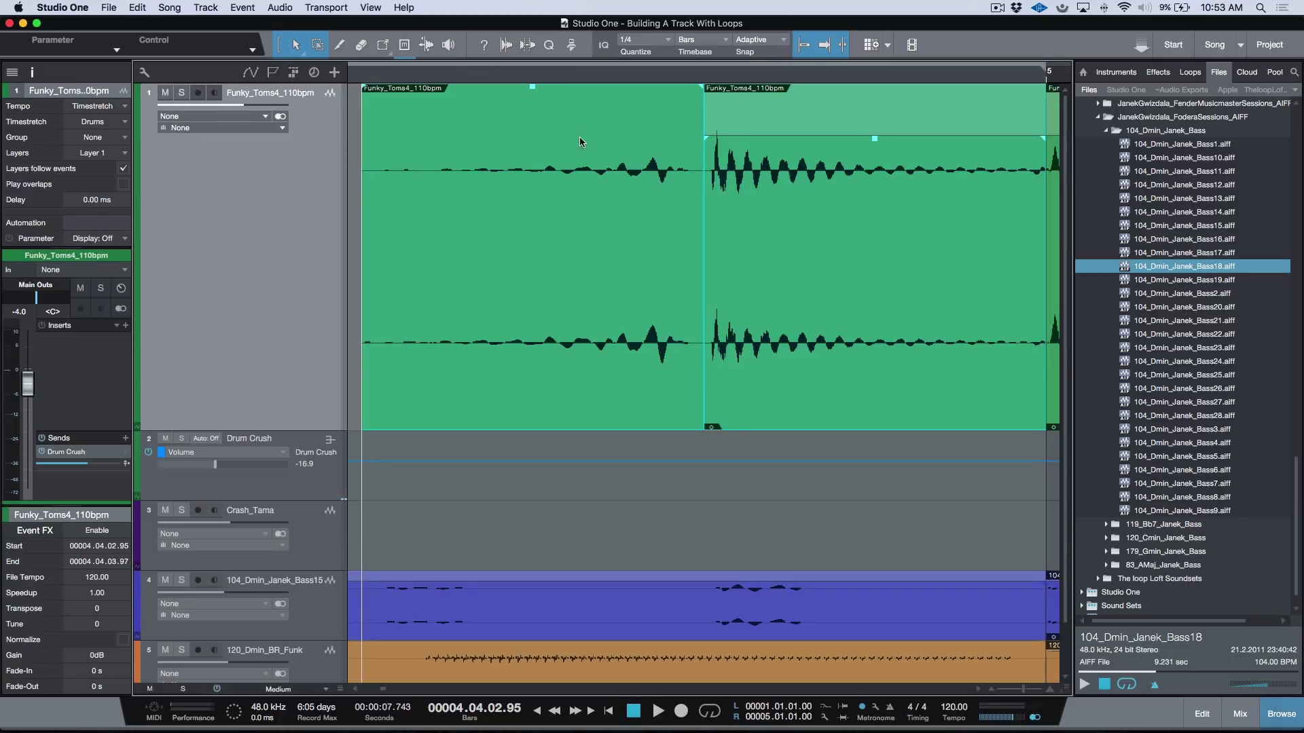
{"action": "left_click", "coordinate": [593, 171]}
{"action": "key", "text": "w"}
{"action": "key", "text": "w"}
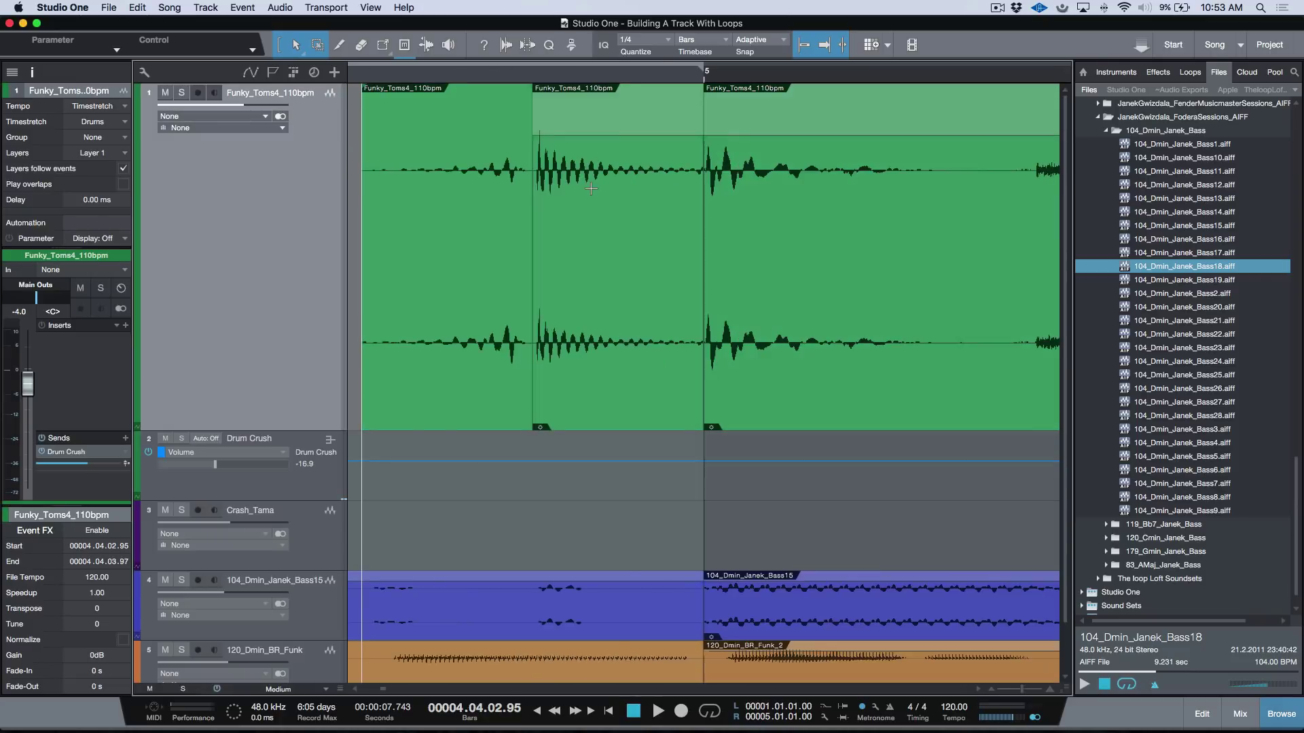
{"action": "key", "text": "s"}
{"action": "key", "text": "space"}
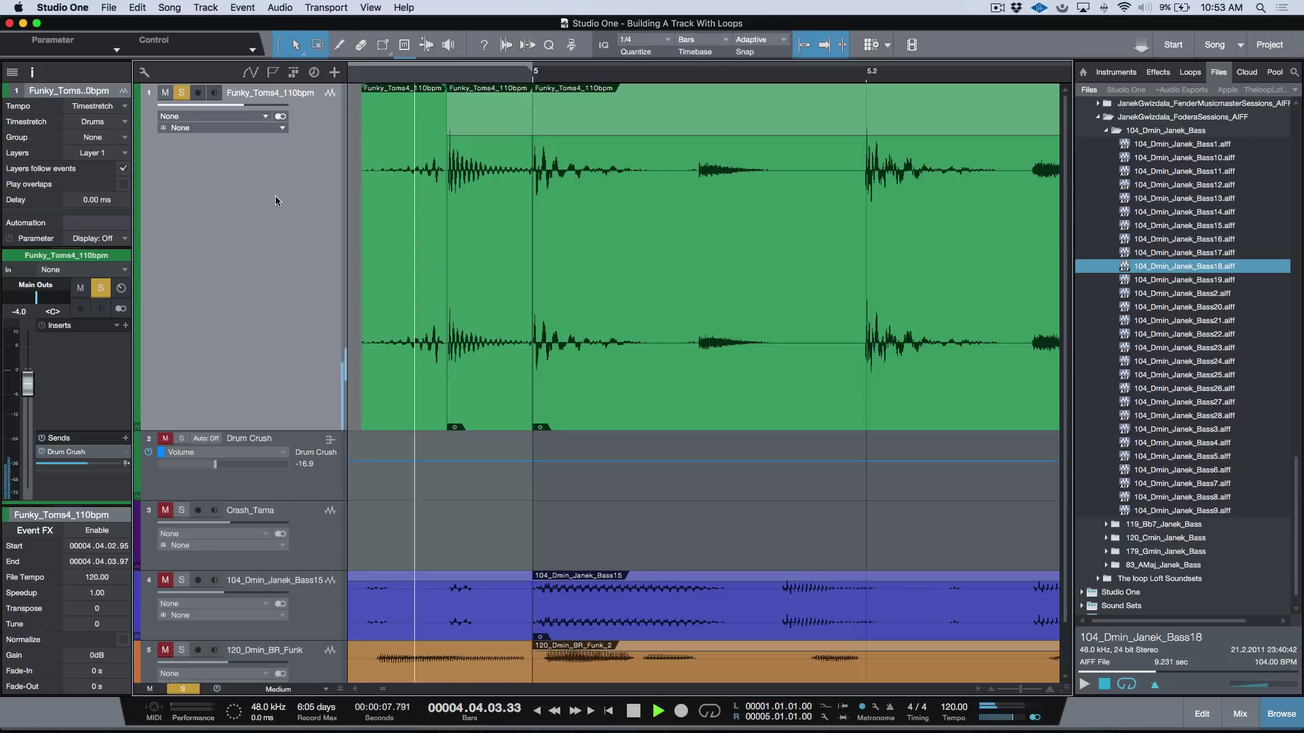
{"action": "key", "text": "space"}
{"action": "key", "text": "space"}
{"action": "key", "text": "space"}
{"action": "key", "text": "space"}
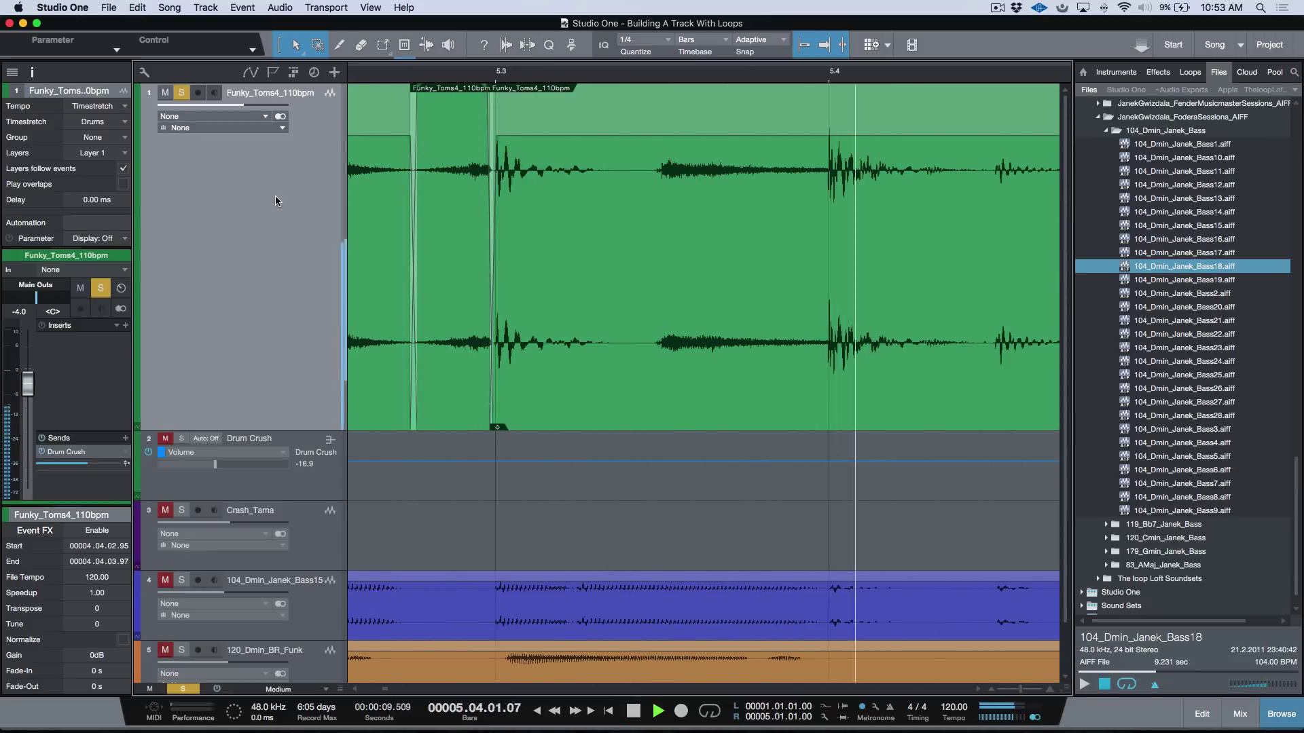
{"action": "key", "text": "space"}
Step: Unsolo the Funky_Toms4_110bpm track and return to the full arrangement showing all five tracks
{"action": "scroll", "coordinate": [693, 197], "scroll_direction": "right", "scroll_amount": 5}
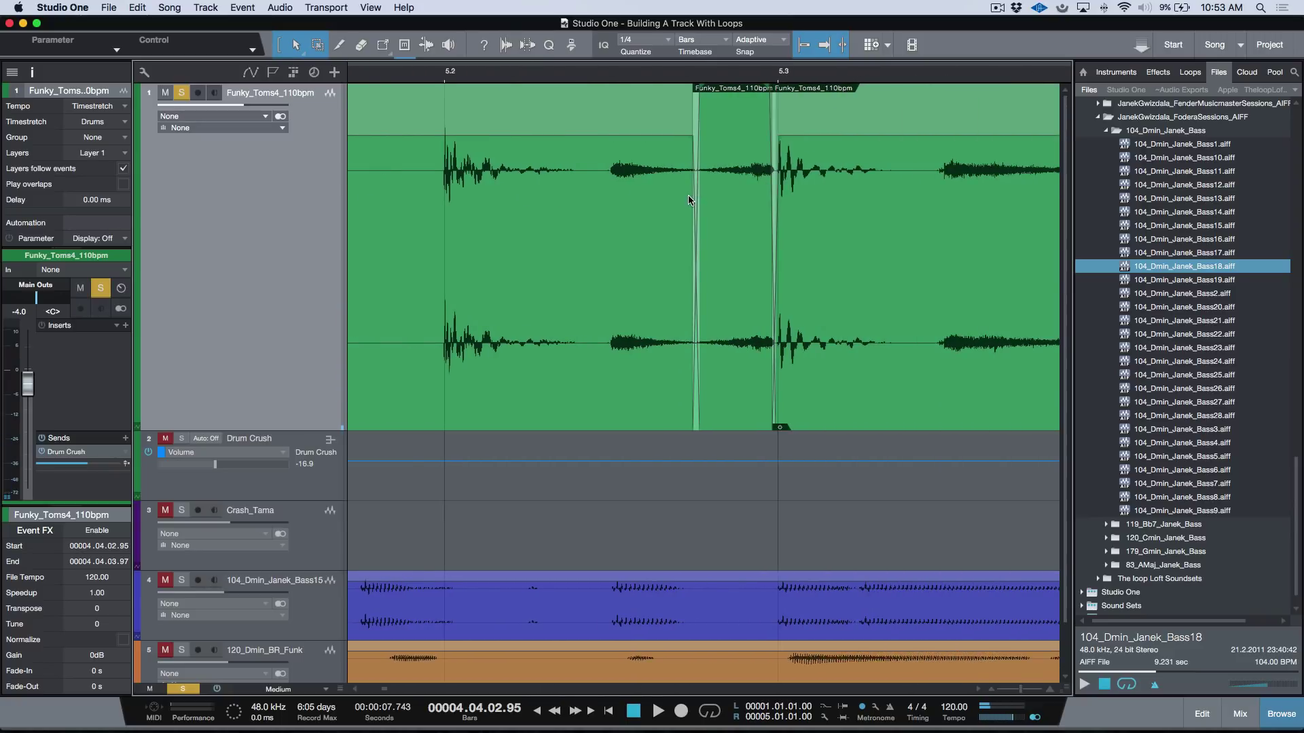
{"action": "scroll", "coordinate": [700, 196], "scroll_direction": "down", "scroll_amount": 4}
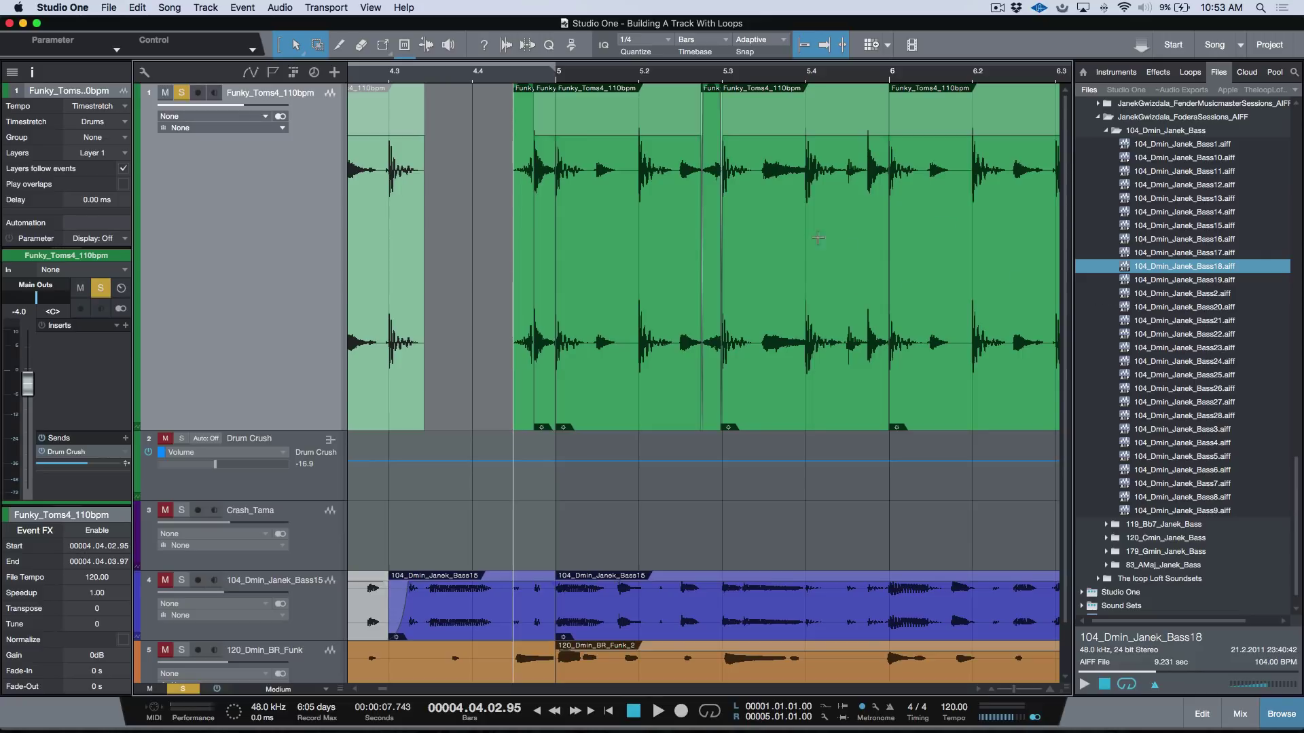
{"action": "key", "text": "w"}
{"action": "key", "text": "w"}
{"action": "key", "text": "w"}
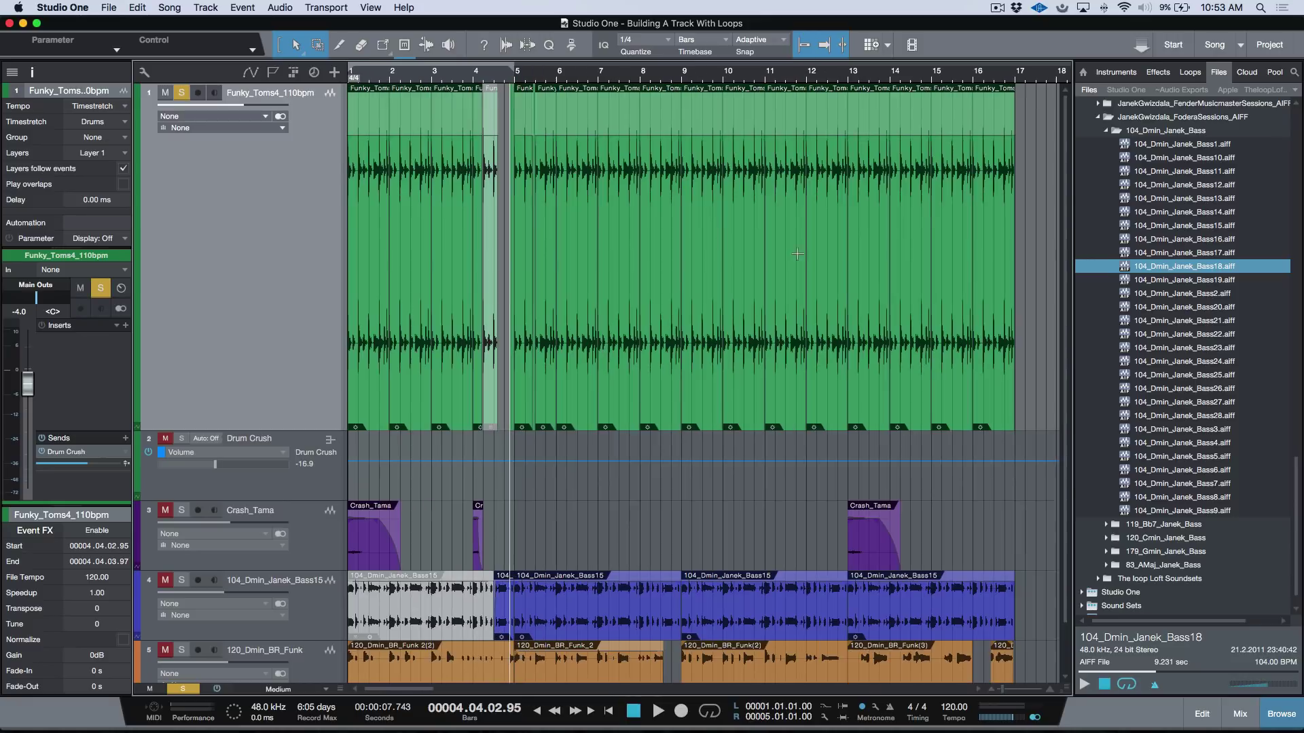
{"action": "key", "text": "s"}
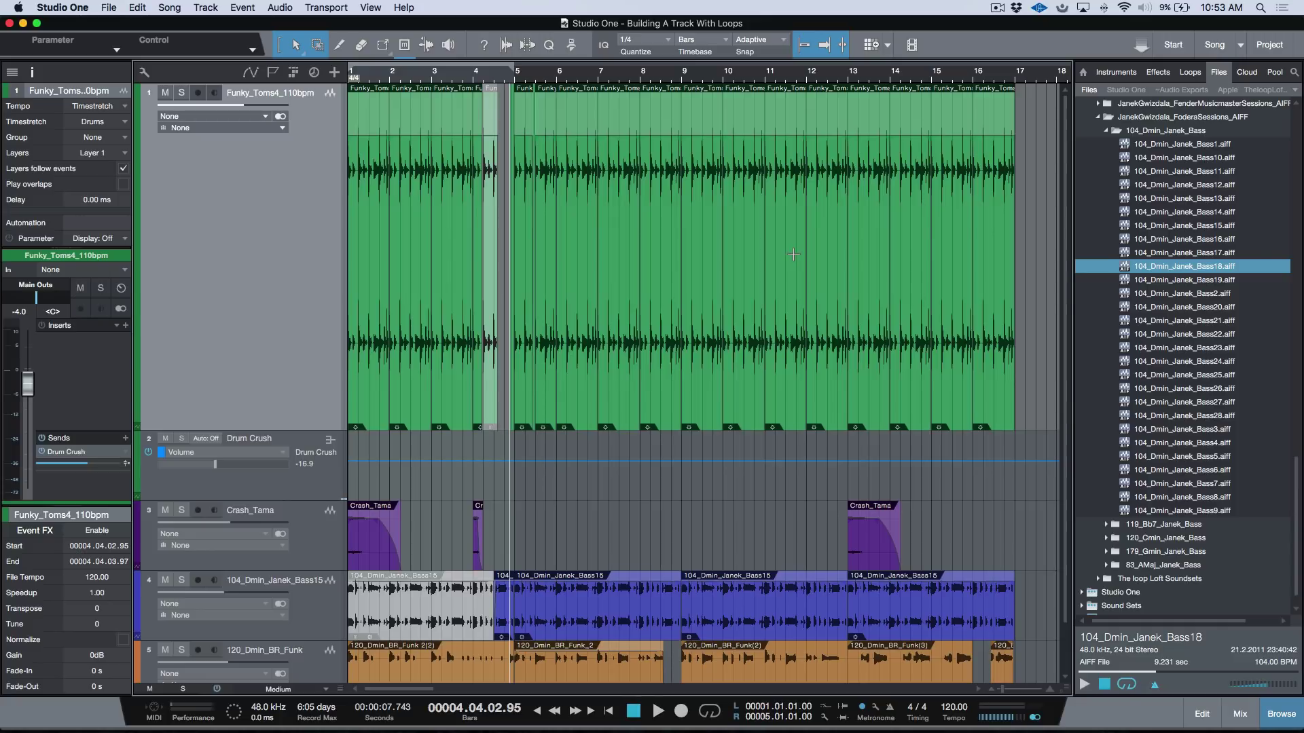
{"action": "key", "text": "z"}
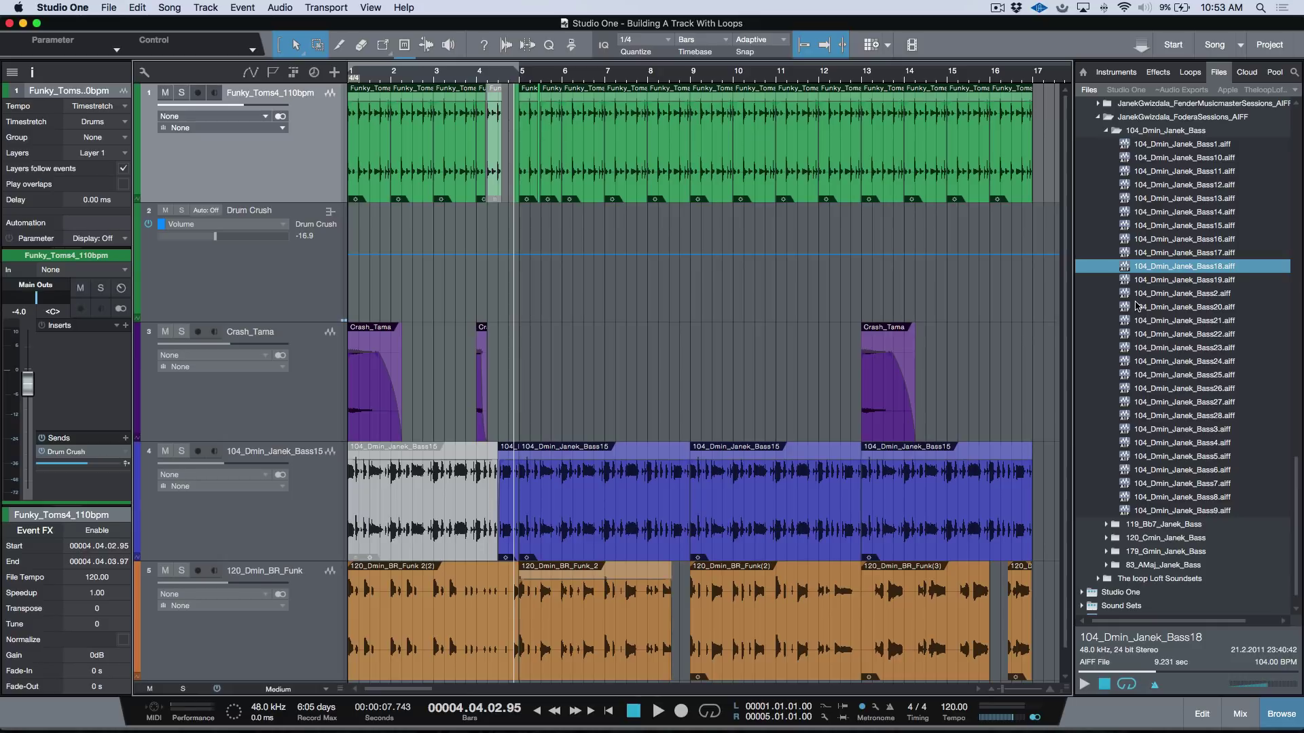
Step: Collapse the 104_Dmin_Janek_Bass, Funky_BirchTama_110bpm and Loops folders in the file browser
{"action": "left_click", "coordinate": [1106, 130]}
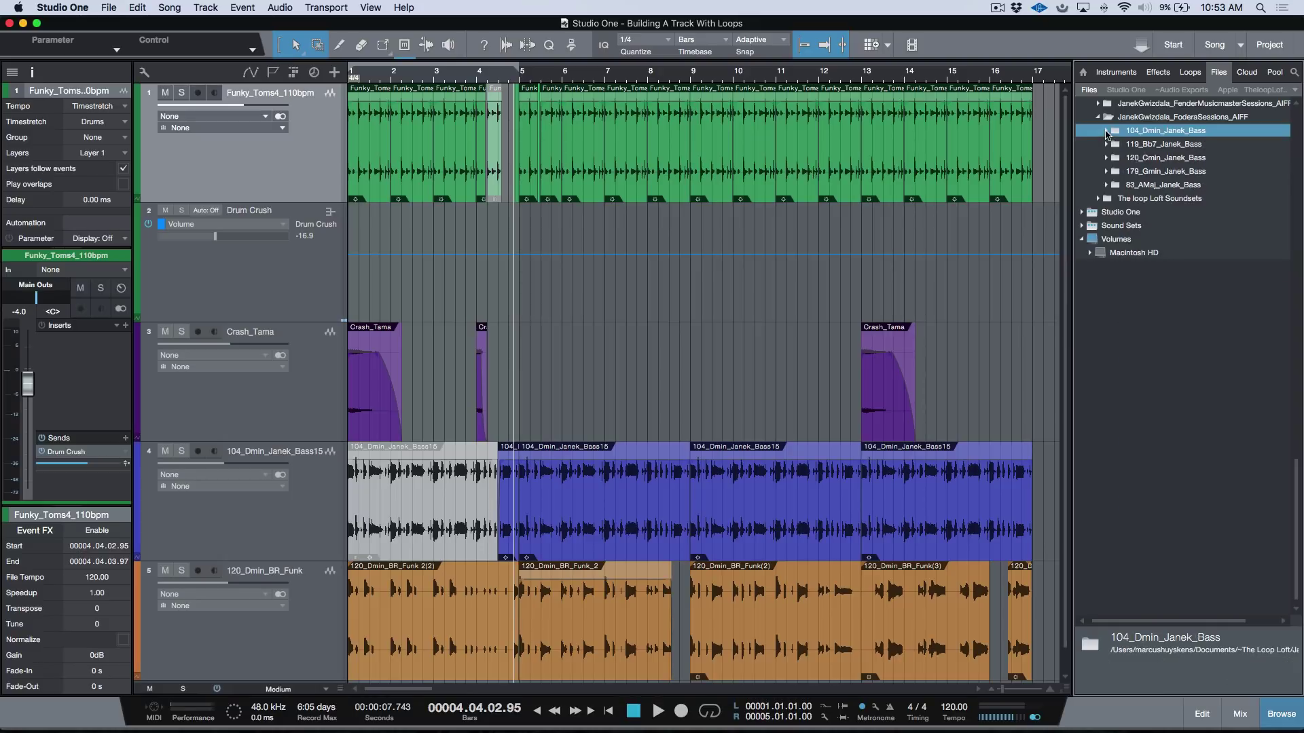
{"action": "scroll", "coordinate": [1114, 150], "scroll_direction": "up", "scroll_amount": 3}
{"action": "scroll", "coordinate": [1112, 185], "scroll_direction": "up", "scroll_amount": 5}
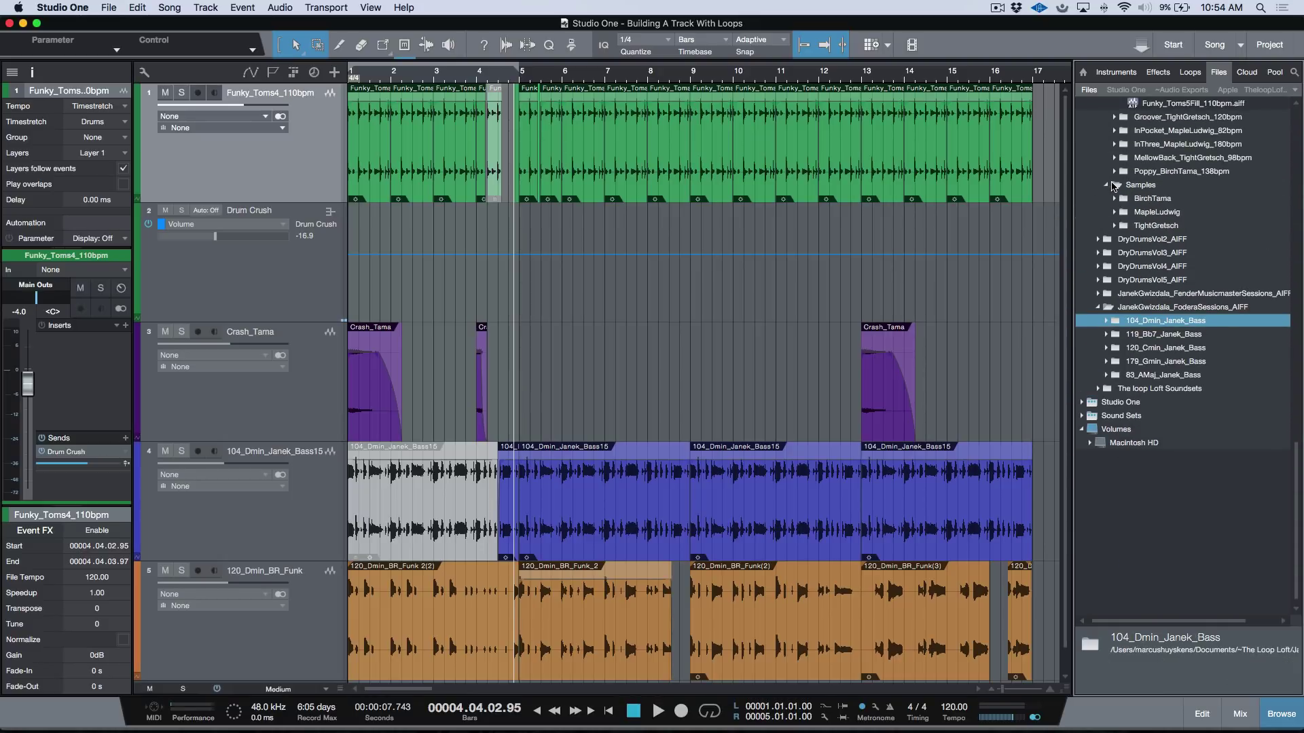
{"action": "scroll", "coordinate": [1106, 185], "scroll_direction": "up", "scroll_amount": 6}
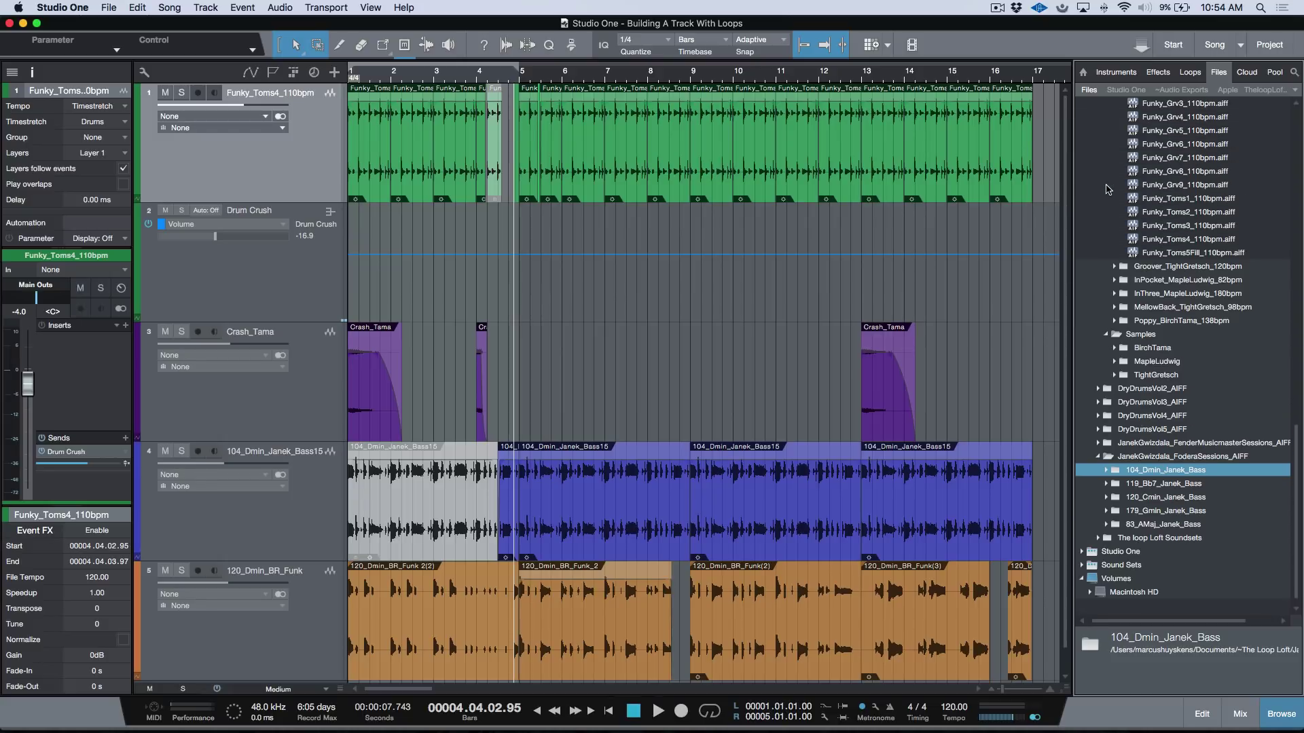
{"action": "scroll", "coordinate": [1108, 190], "scroll_direction": "up", "scroll_amount": 6}
{"action": "scroll", "coordinate": [1106, 186], "scroll_direction": "up", "scroll_amount": 1}
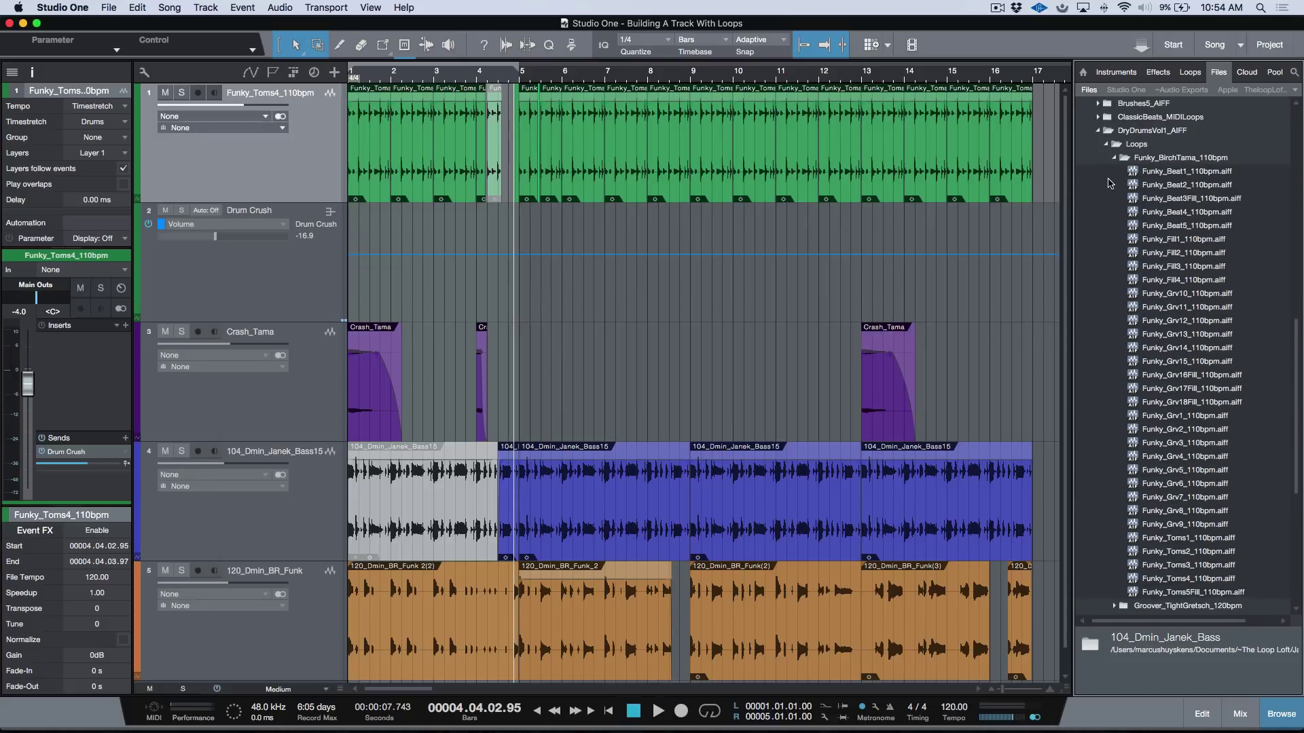
{"action": "left_click", "coordinate": [1114, 159]}
{"action": "left_click", "coordinate": [1107, 144]}
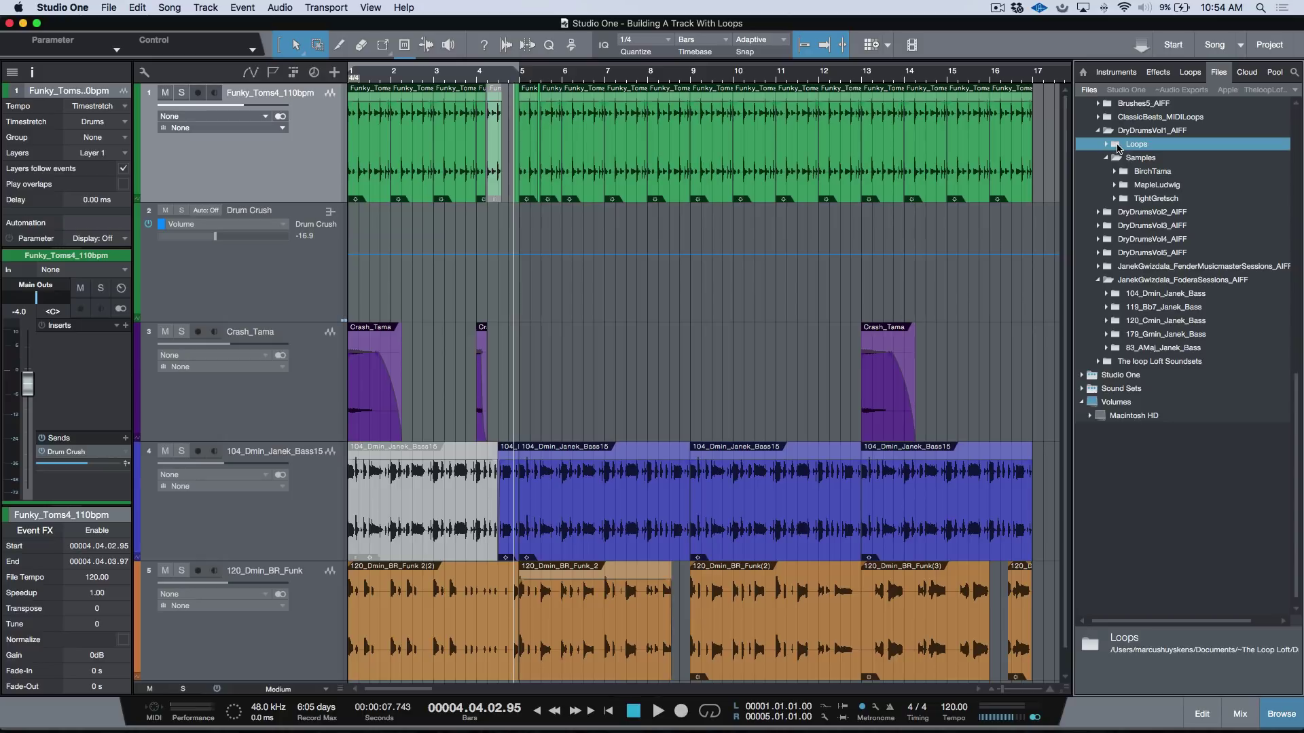
Step: Expand the DryDrumsVol1_AIFF Loops folder and open the BirchTama folder inside Samples
{"action": "key", "text": "Up"}
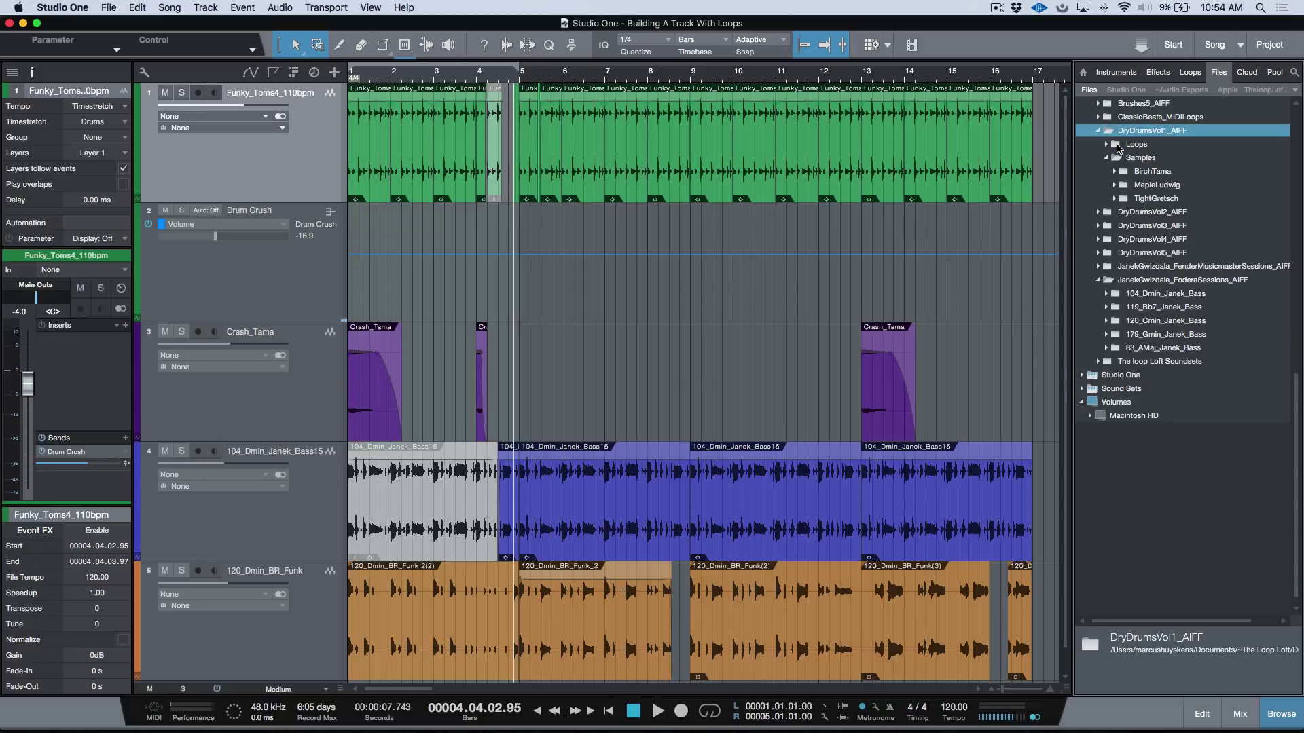
{"action": "key", "text": "Down"}
{"action": "key", "text": "Right"}
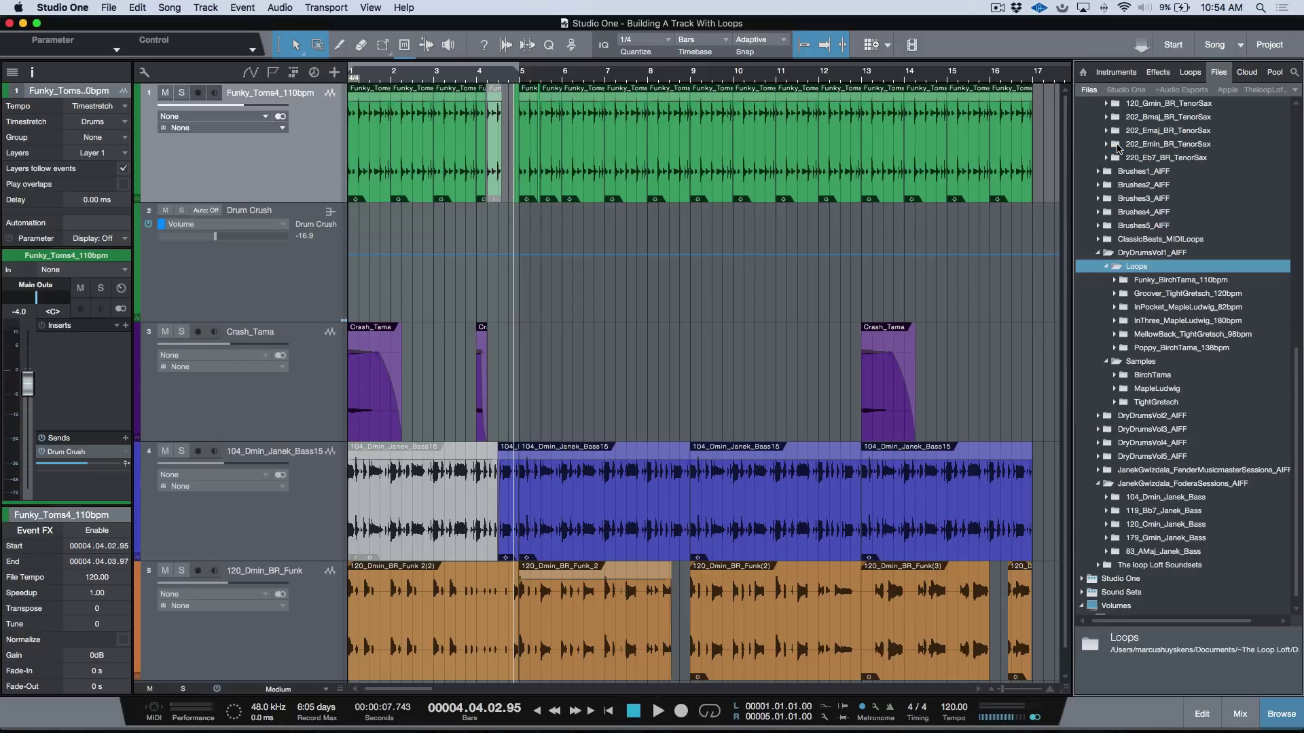
{"action": "key", "text": "Down"}
{"action": "key", "text": "Down"}
{"action": "key", "text": "Down"}
{"action": "key", "text": "Down"}
{"action": "key", "text": "Down"}
{"action": "key", "text": "Down"}
{"action": "key", "text": "Down"}
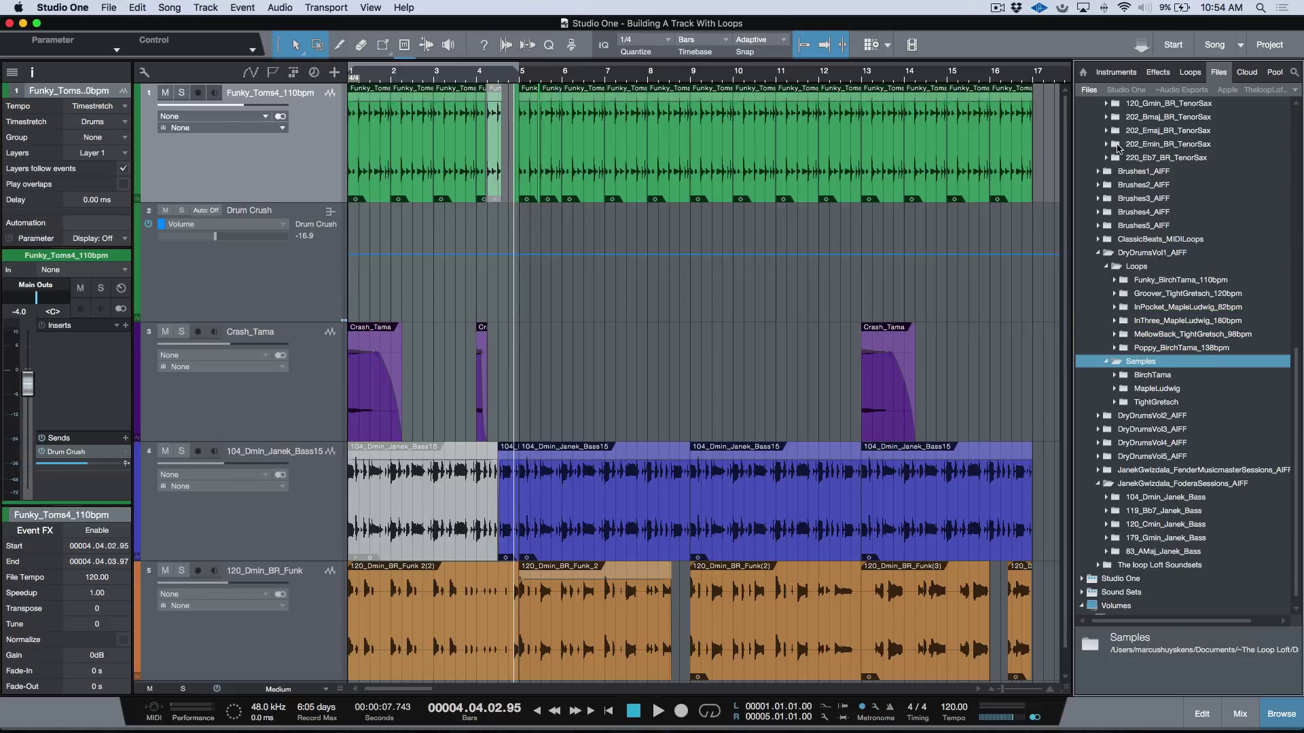
{"action": "key", "text": "Left"}
{"action": "key", "text": "Right"}
{"action": "key", "text": "Down"}
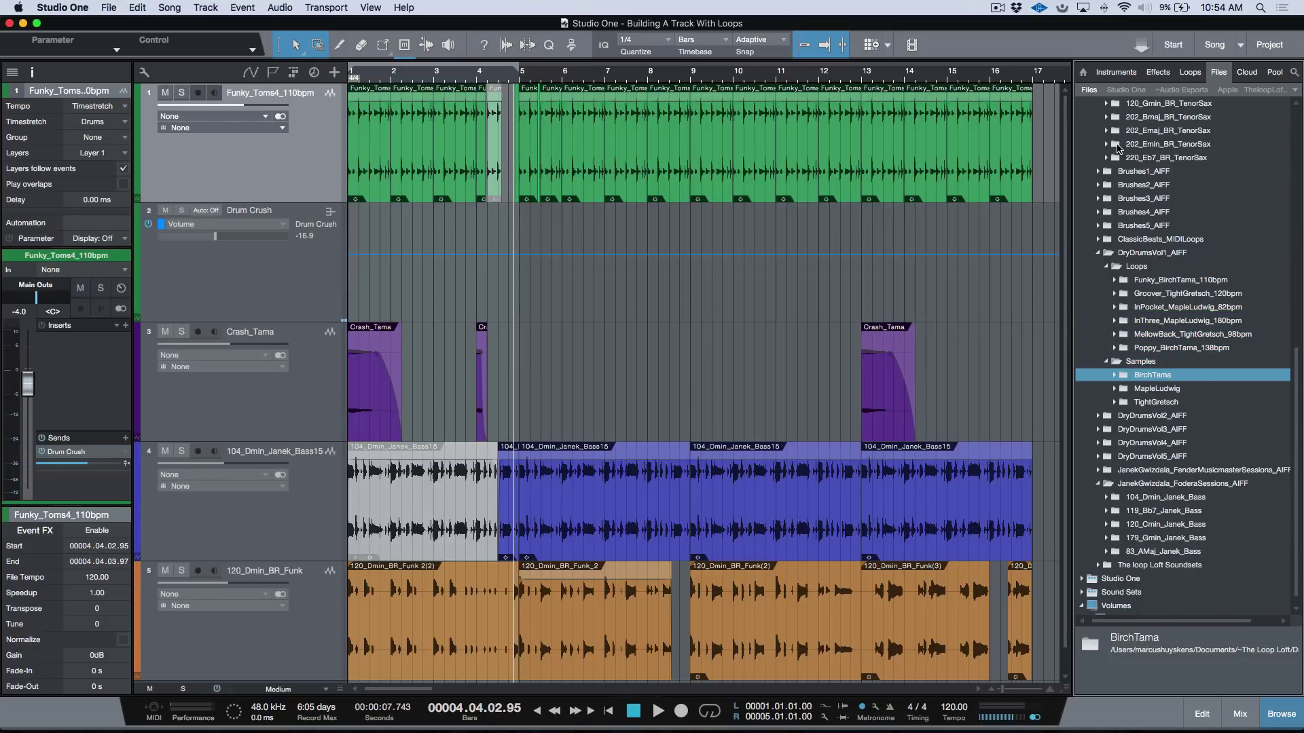
{"action": "key", "text": "Right"}
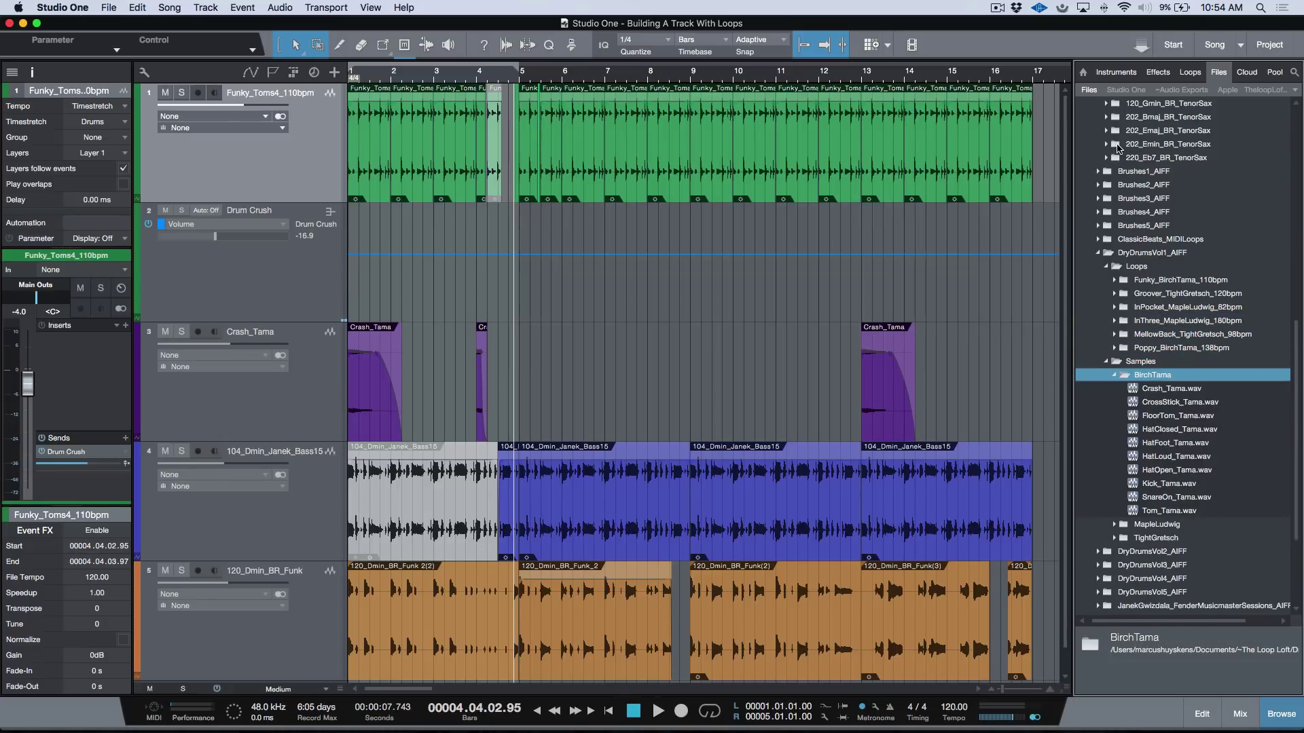
Step: Audition the BirchTama drum samples, including the hats, kick, snare and toms, stopping on HatLoud_Tama.wav
{"action": "key", "text": "Down"}
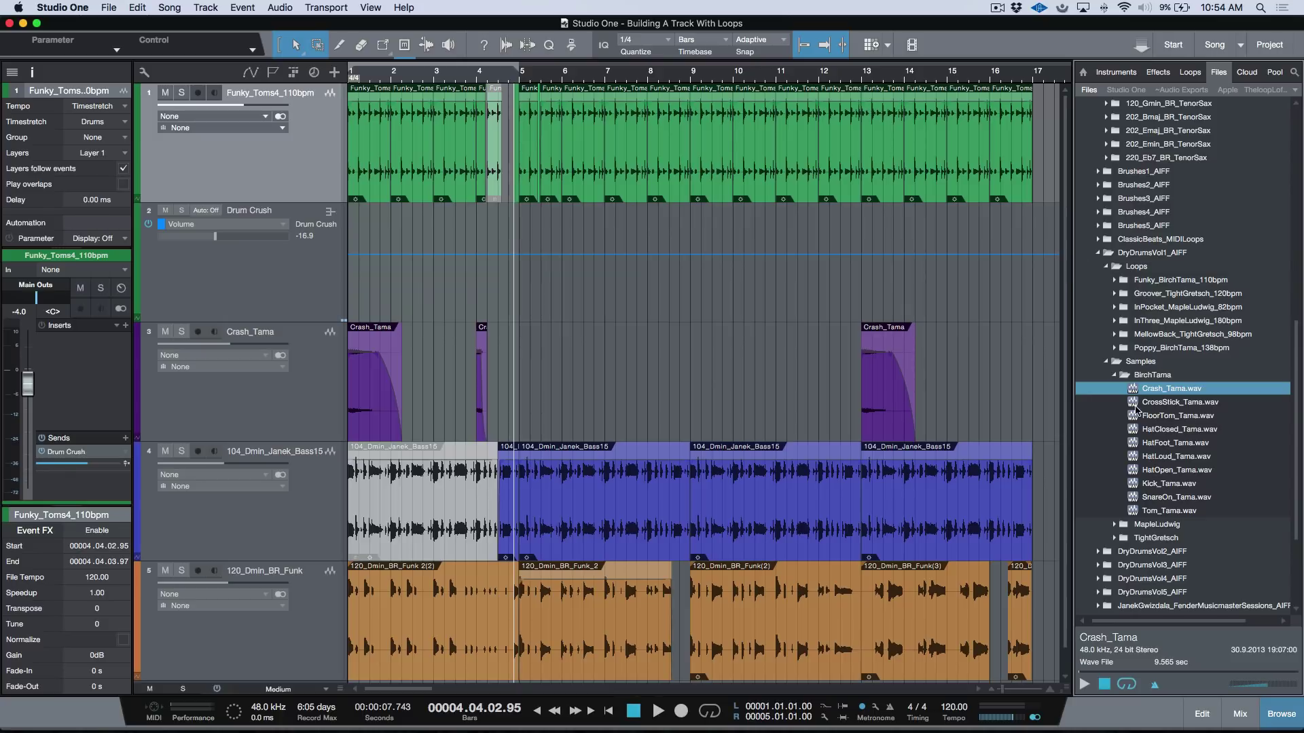
{"action": "left_click", "coordinate": [1144, 392]}
{"action": "key", "text": "Down"}
{"action": "key", "text": "Down"}
{"action": "key", "text": "Down"}
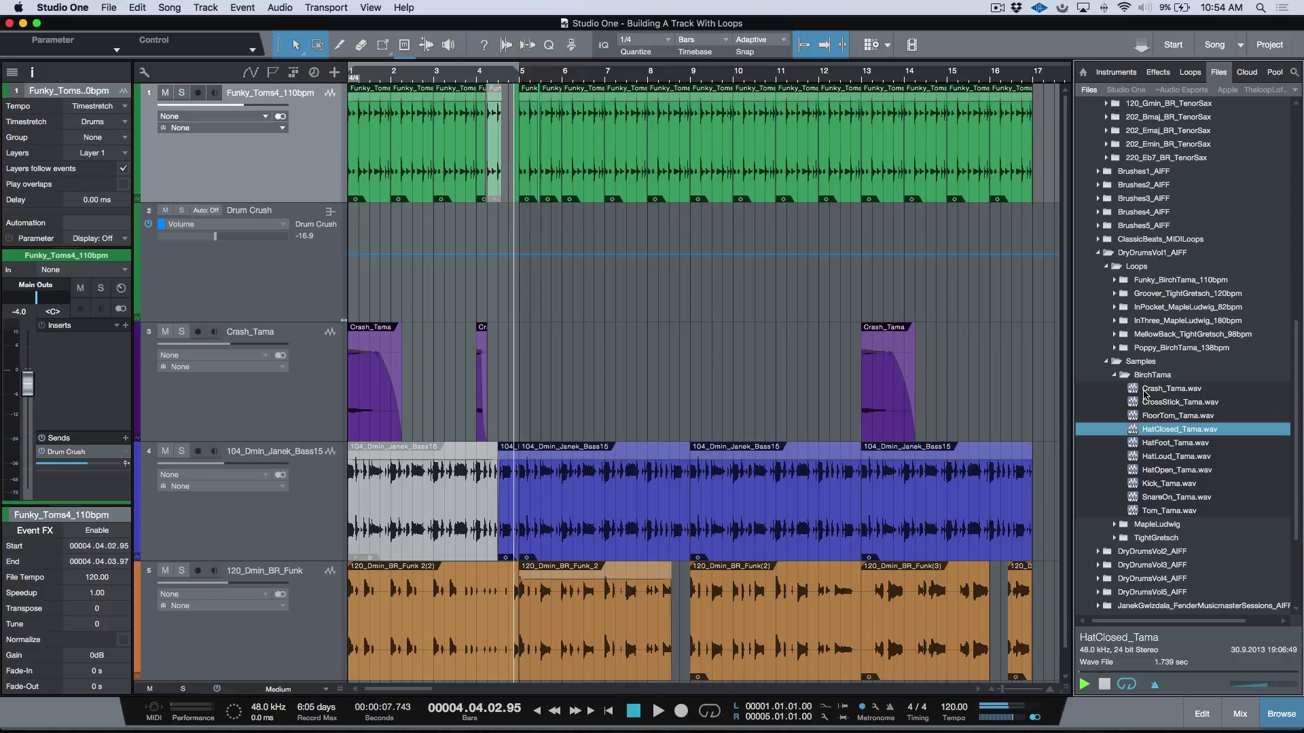
{"action": "key", "text": "Down"}
{"action": "key", "text": "Down"}
{"action": "key", "text": "Down"}
{"action": "key", "text": "Down"}
{"action": "key", "text": "Down"}
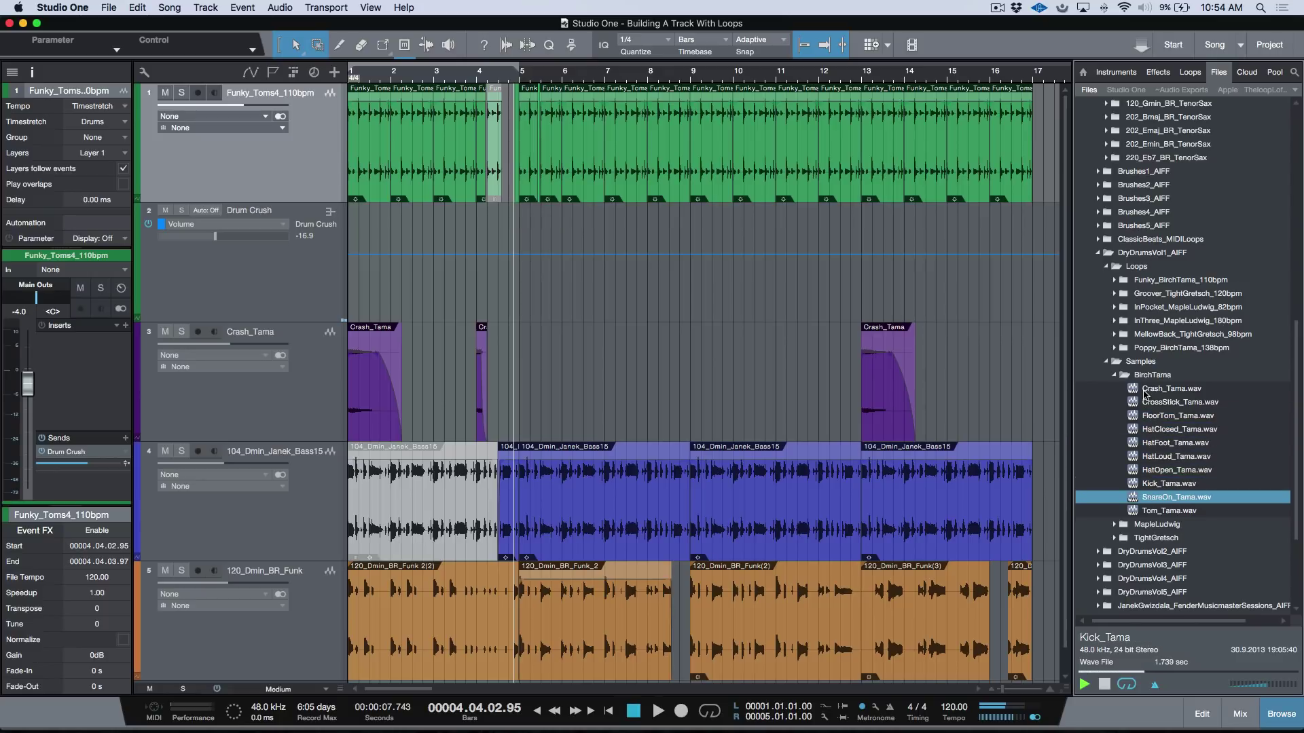
{"action": "key", "text": "Down"}
{"action": "key", "text": "Up"}
{"action": "key", "text": "Up"}
{"action": "key", "text": "Up"}
{"action": "key", "text": "Up"}
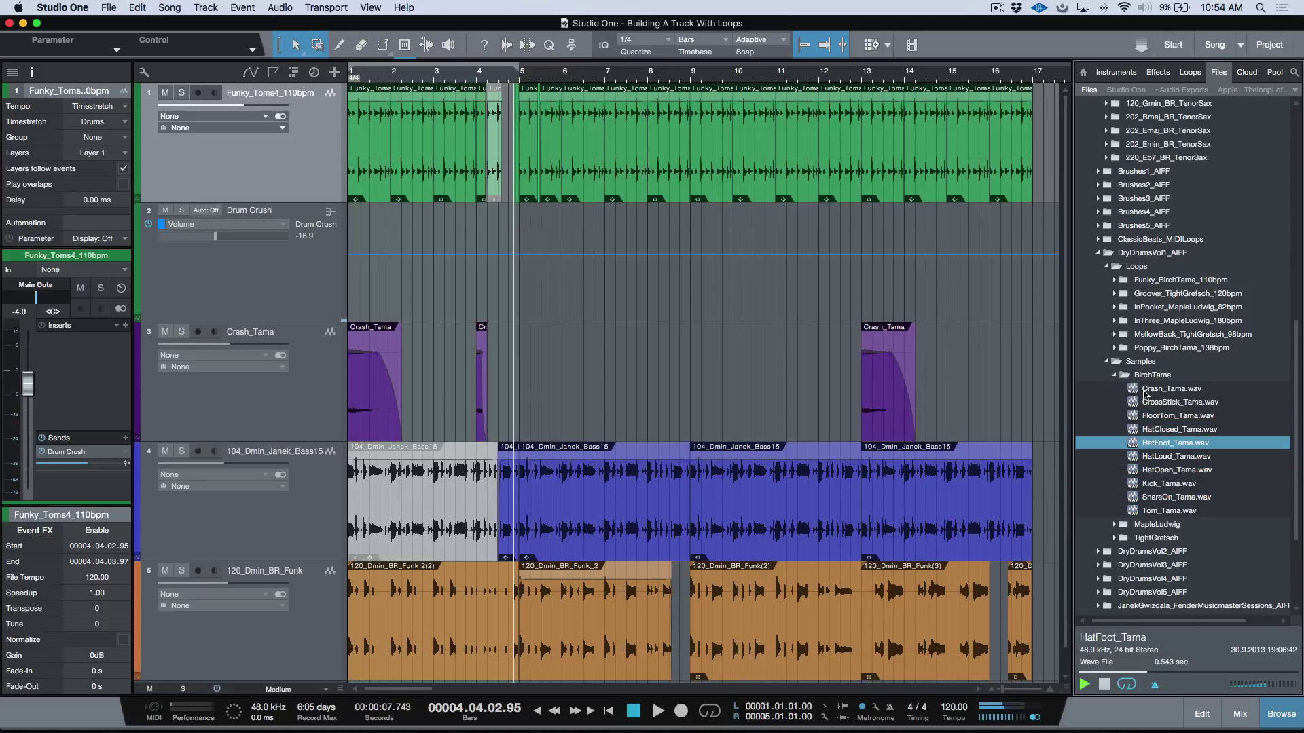
{"action": "key", "text": "Down"}
{"action": "key", "text": "Down"}
{"action": "key", "text": "Down"}
{"action": "key", "text": "Up"}
{"action": "key", "text": "Down"}
{"action": "key", "text": "Down"}
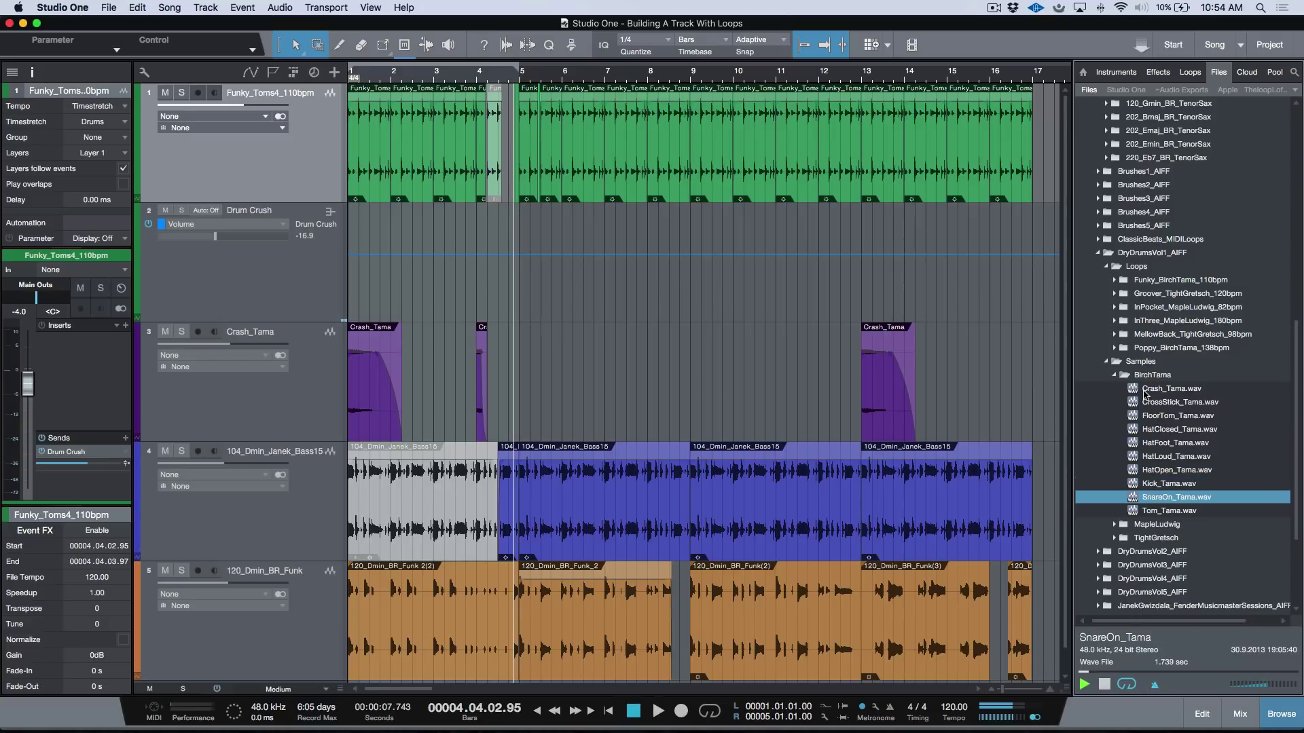
{"action": "key", "text": "Up"}
{"action": "key", "text": "Up"}
{"action": "key", "text": "Up"}
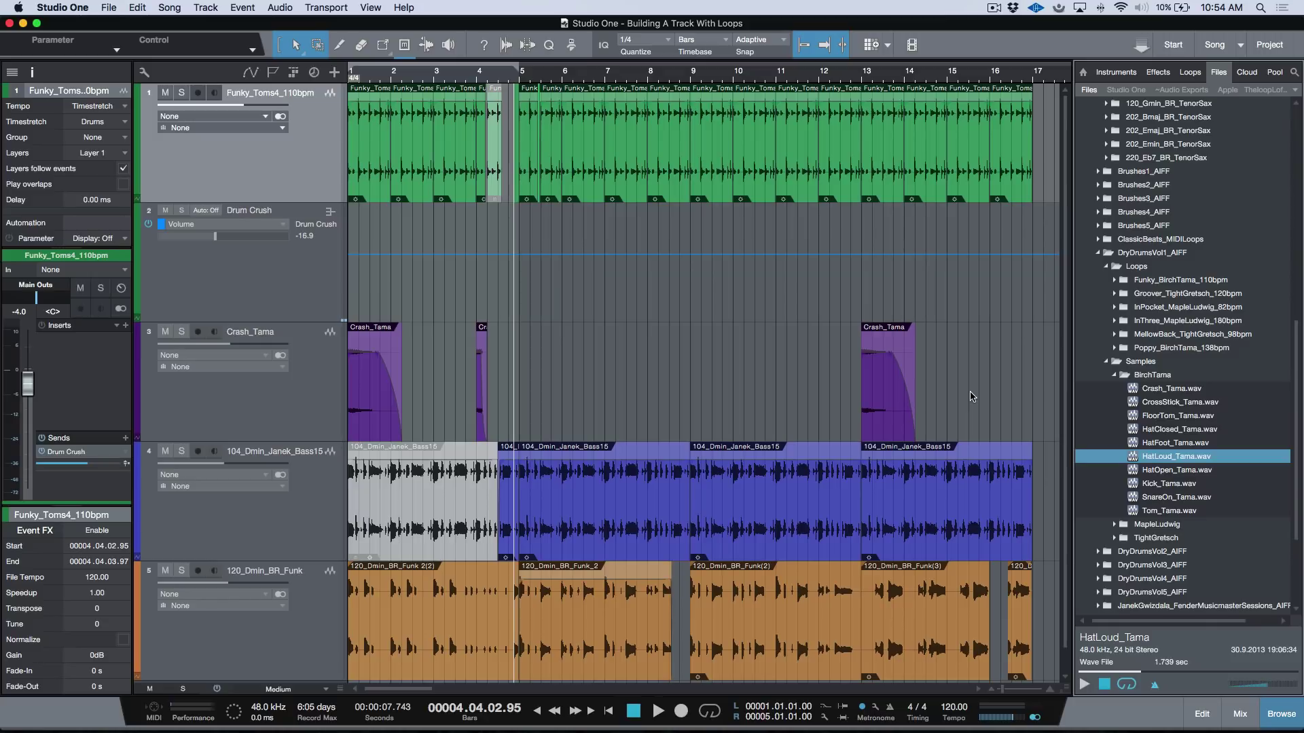
Step: Open the MapleLudwig samples folder and replace all three Crash_Tama events on the crash track with Crash_Ludwig.wav
{"action": "left_click", "coordinate": [1117, 525]}
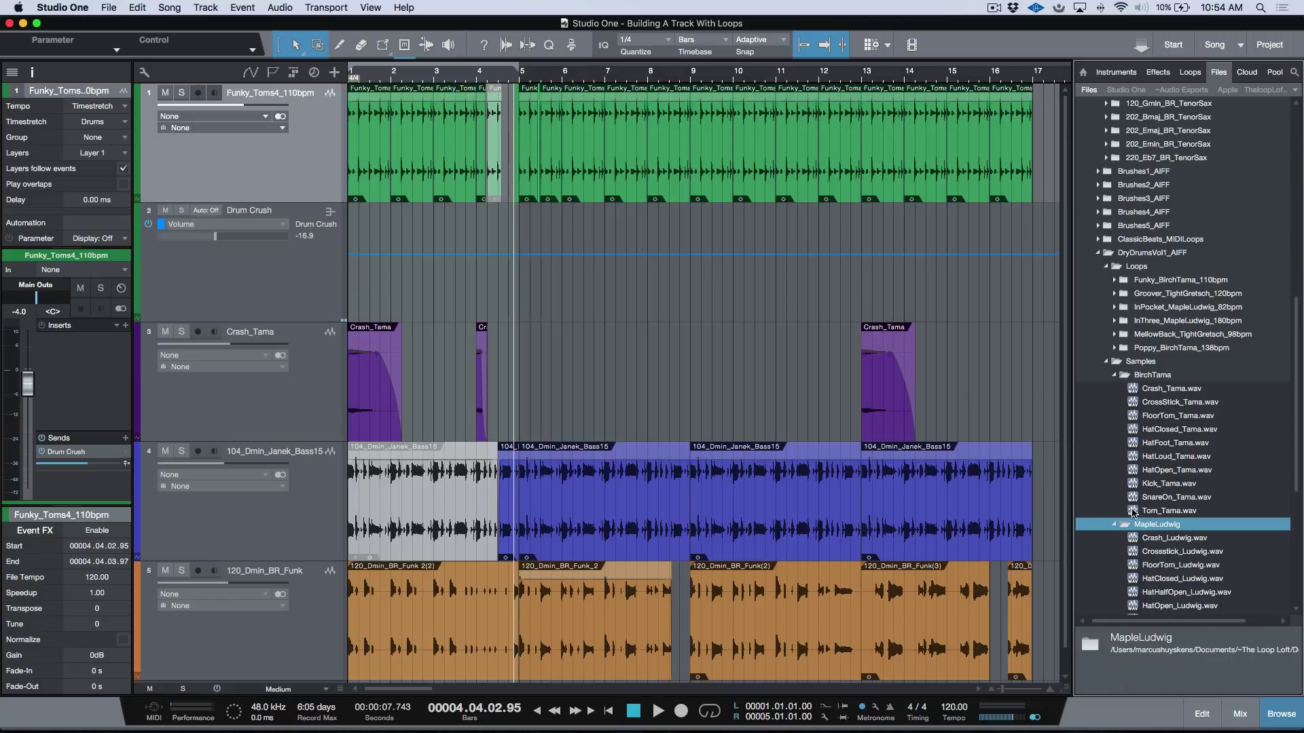
{"action": "scroll", "coordinate": [1132, 513], "scroll_direction": "down", "scroll_amount": 5}
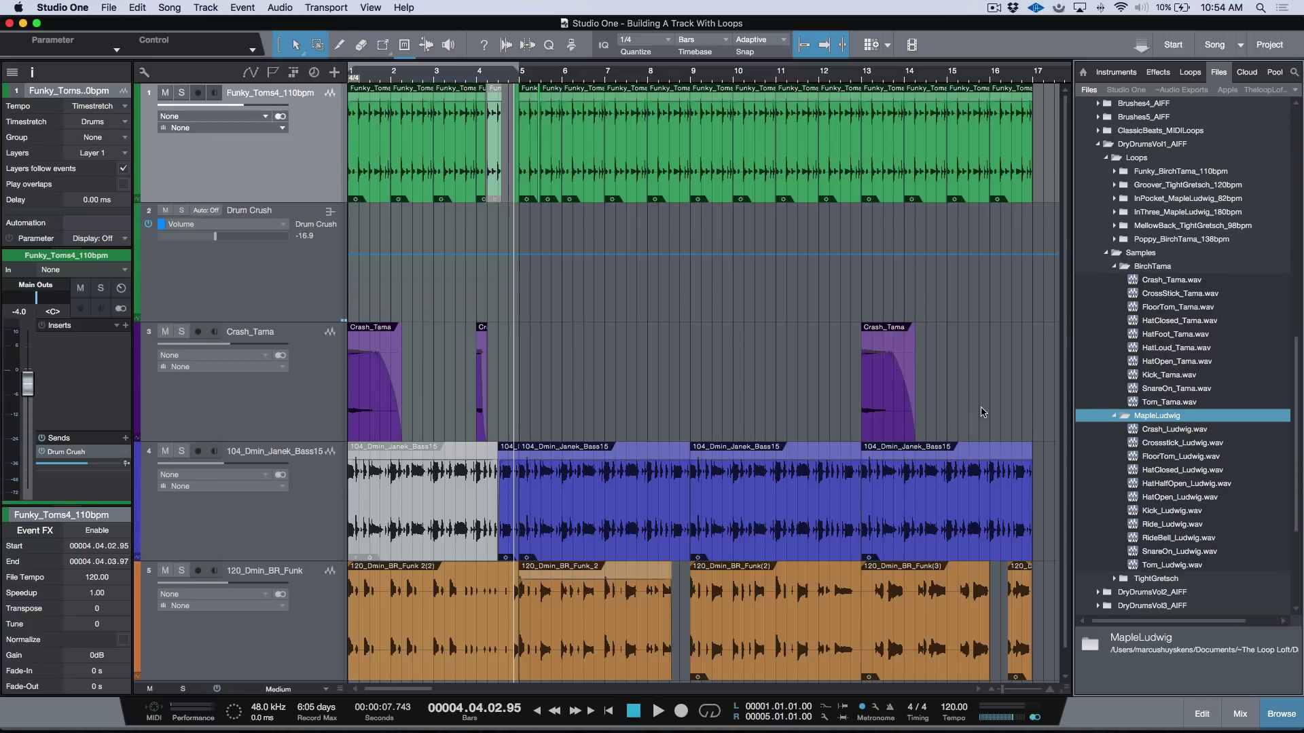
{"action": "left_click", "coordinate": [292, 391]}
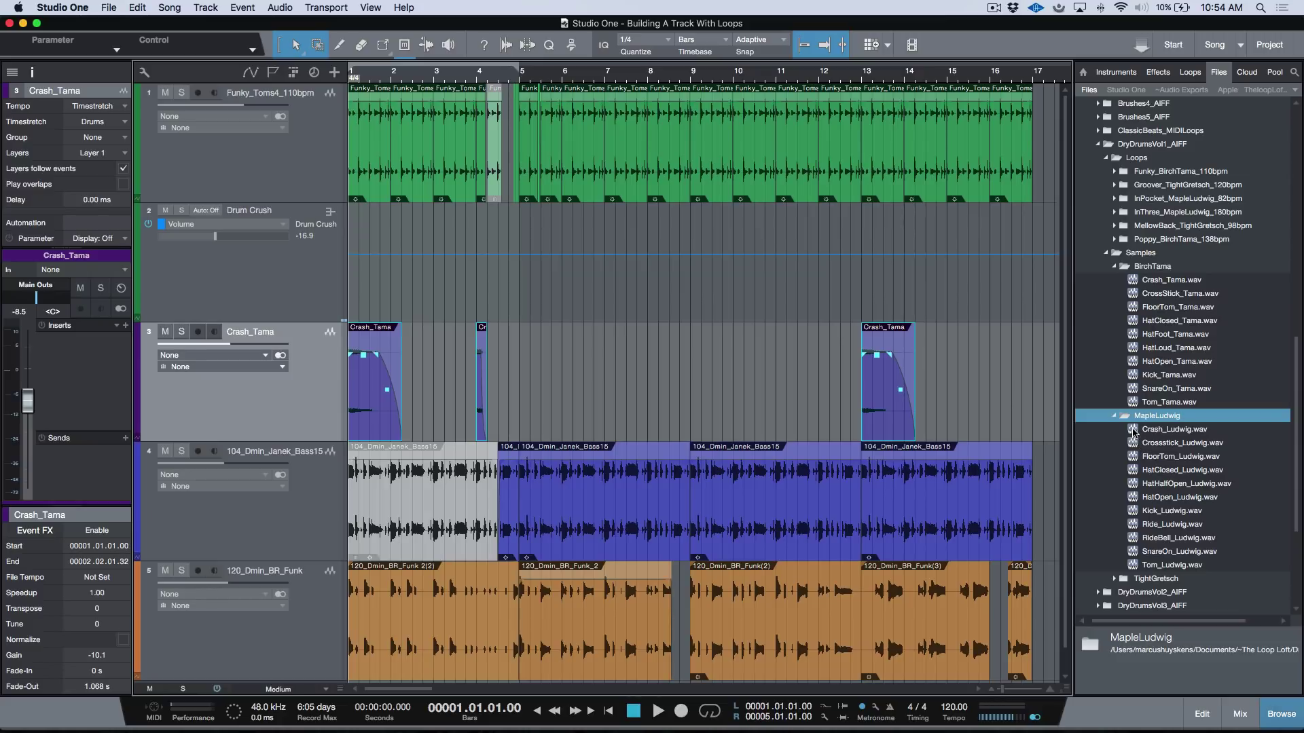
{"action": "left_click", "coordinate": [1133, 430]}
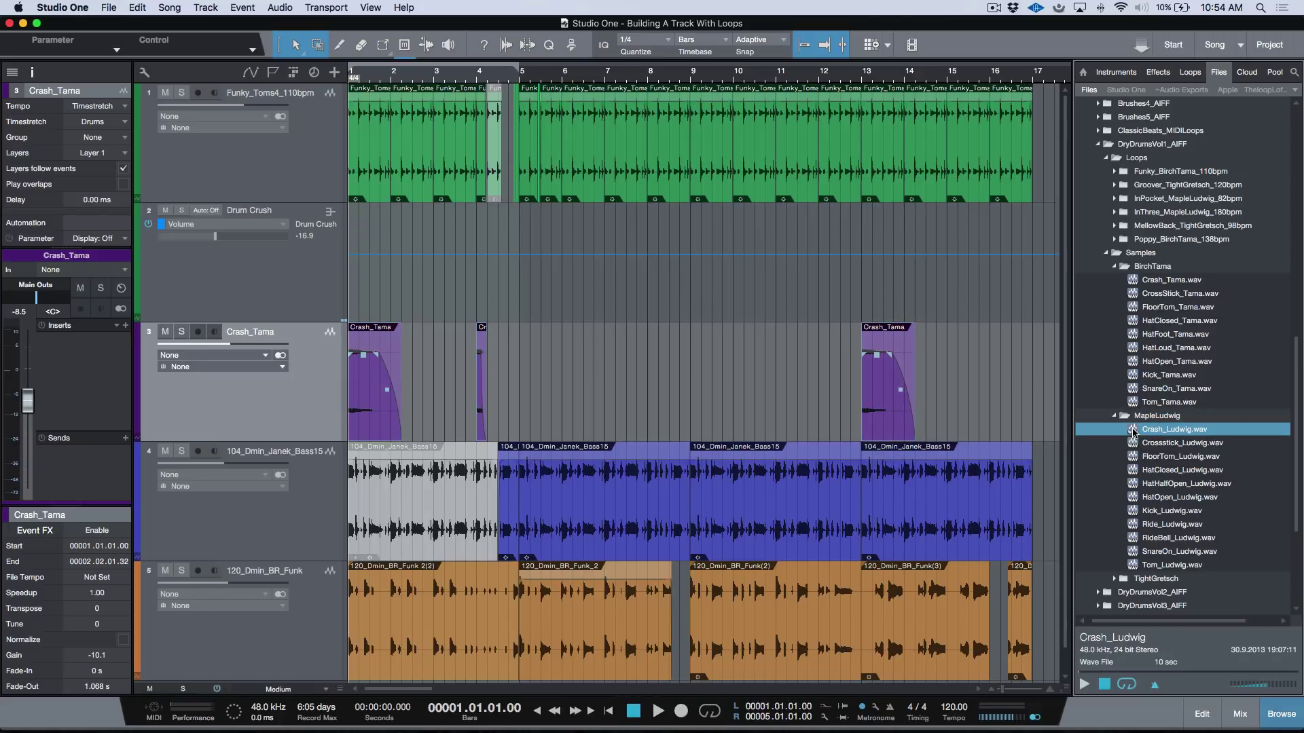
{"action": "left_click_drag", "start_coordinate": [1132, 430], "coordinate": [898, 425]}
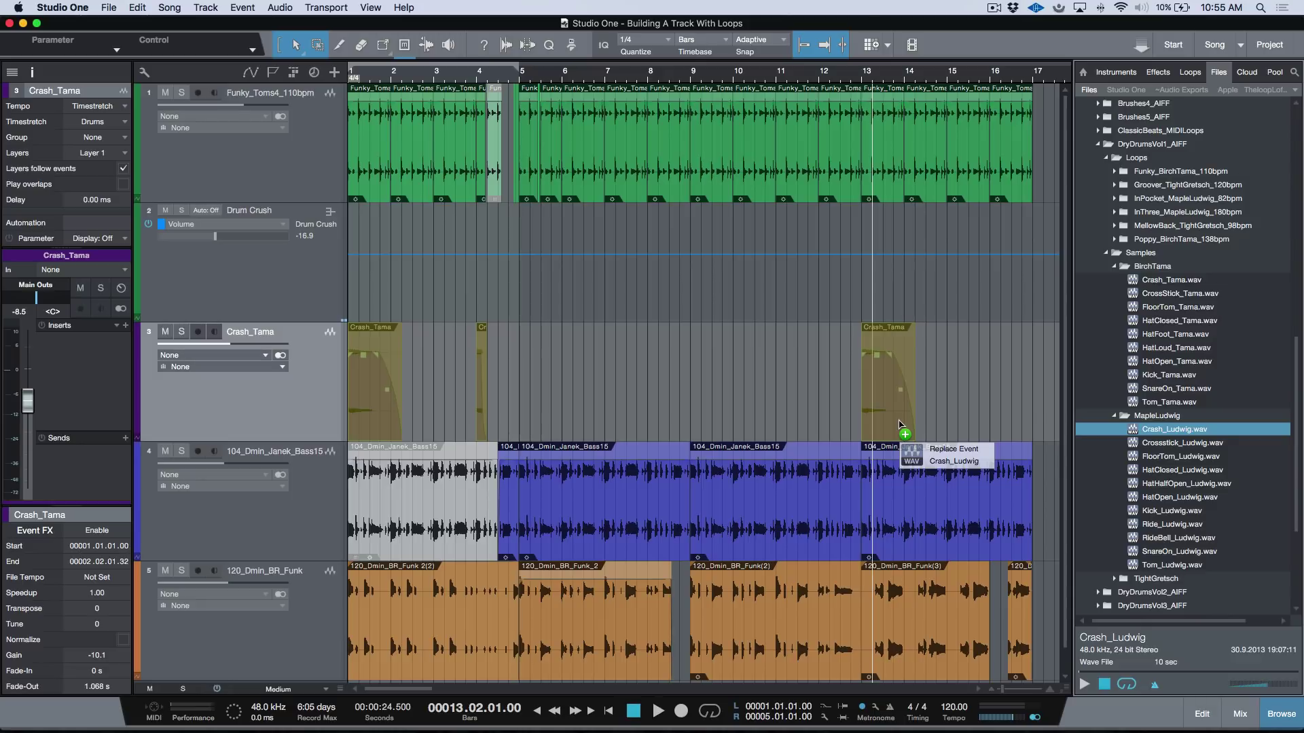
{"action": "left_click_drag", "start_coordinate": [899, 424], "coordinate": [898, 425]}
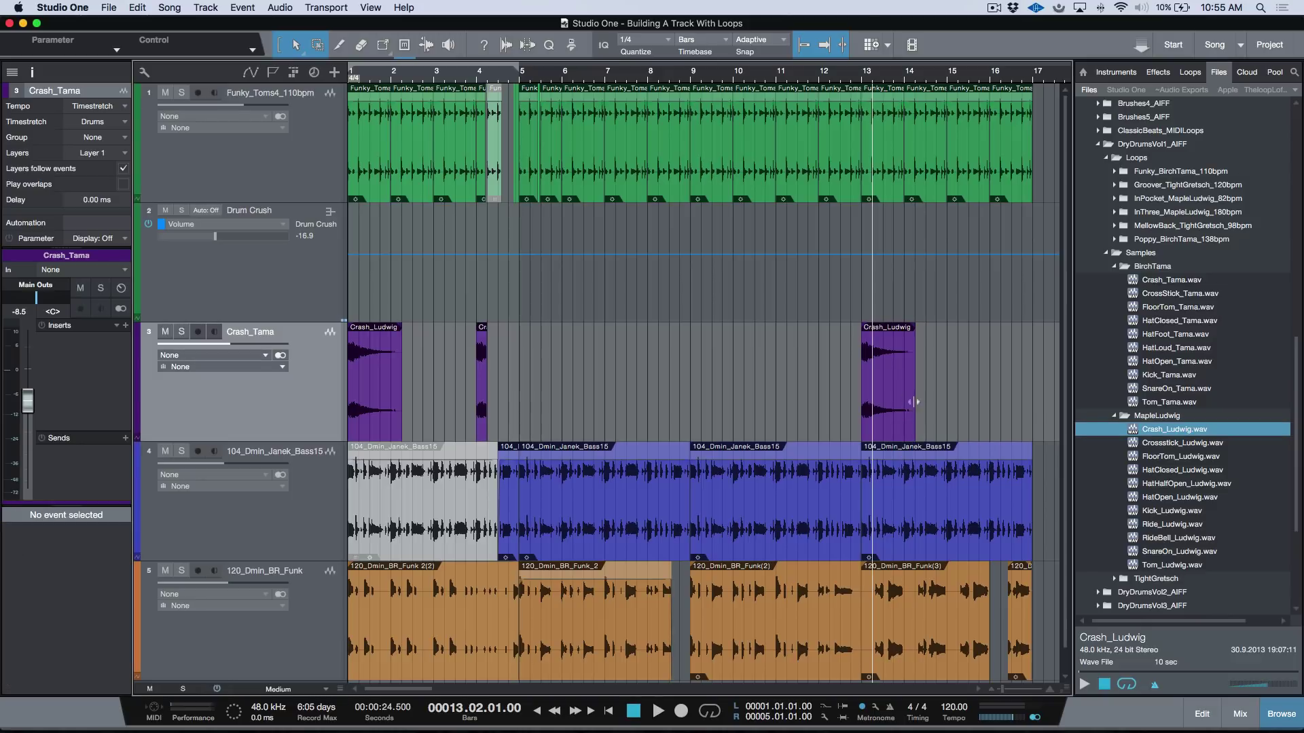
Step: Try lowering the gain of the three Crash_Ludwig events to -6.2 dB, and undo both the gain change and the sample replacement
{"action": "left_click_drag", "start_coordinate": [970, 404], "coordinate": [349, 407]}
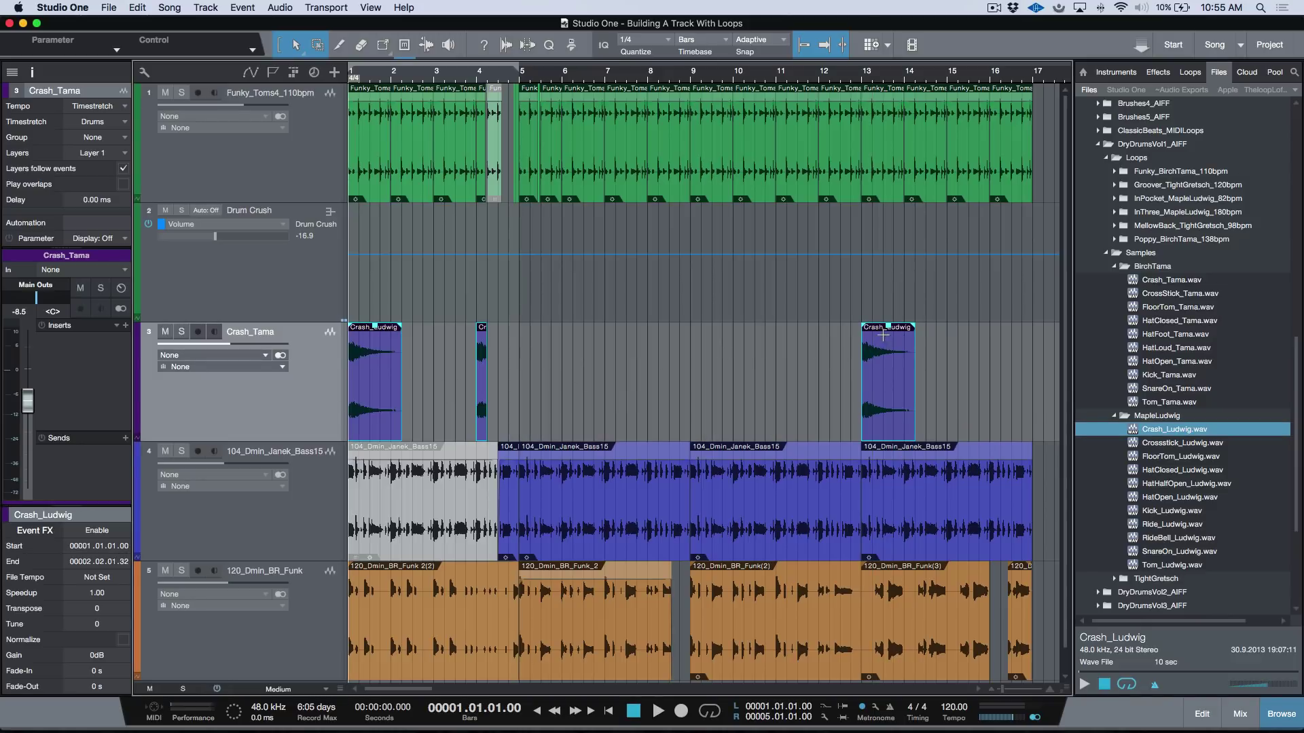
{"action": "left_click_drag", "start_coordinate": [887, 331], "coordinate": [886, 348]}
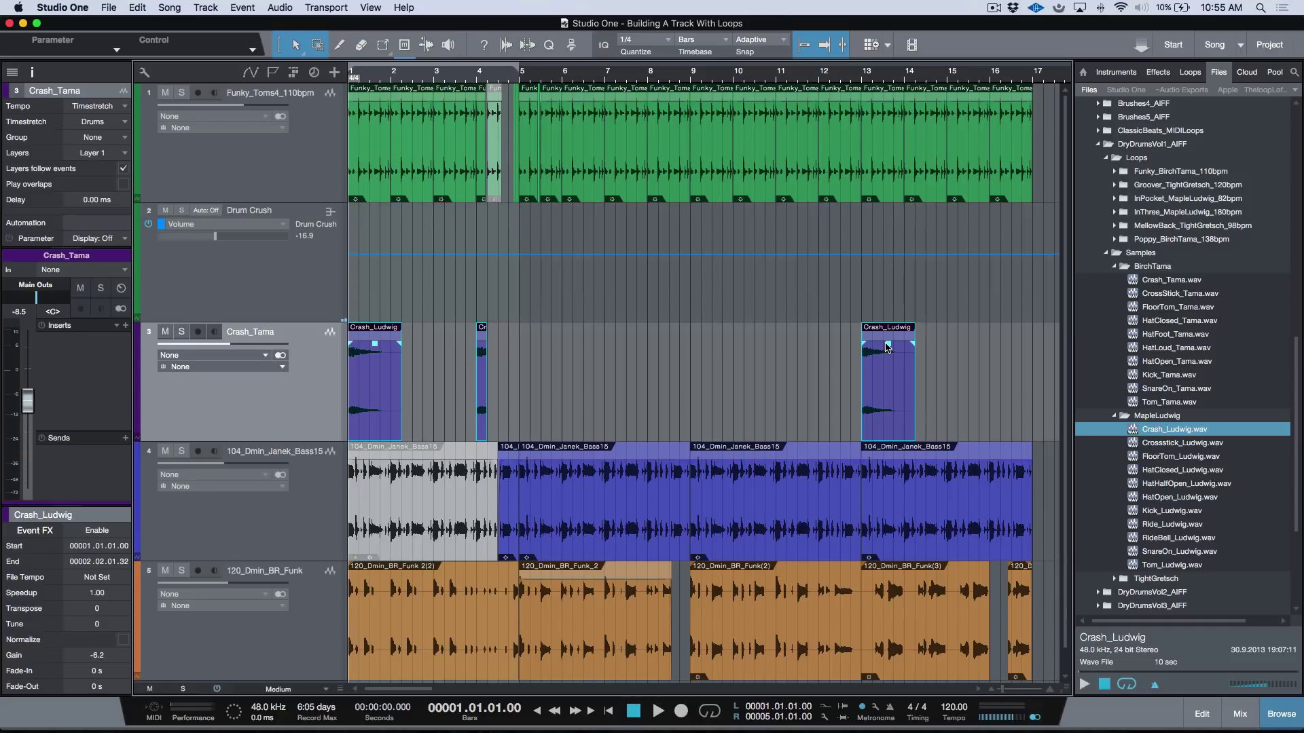
{"action": "key", "text": "super+z"}
{"action": "key", "text": "super+z"}
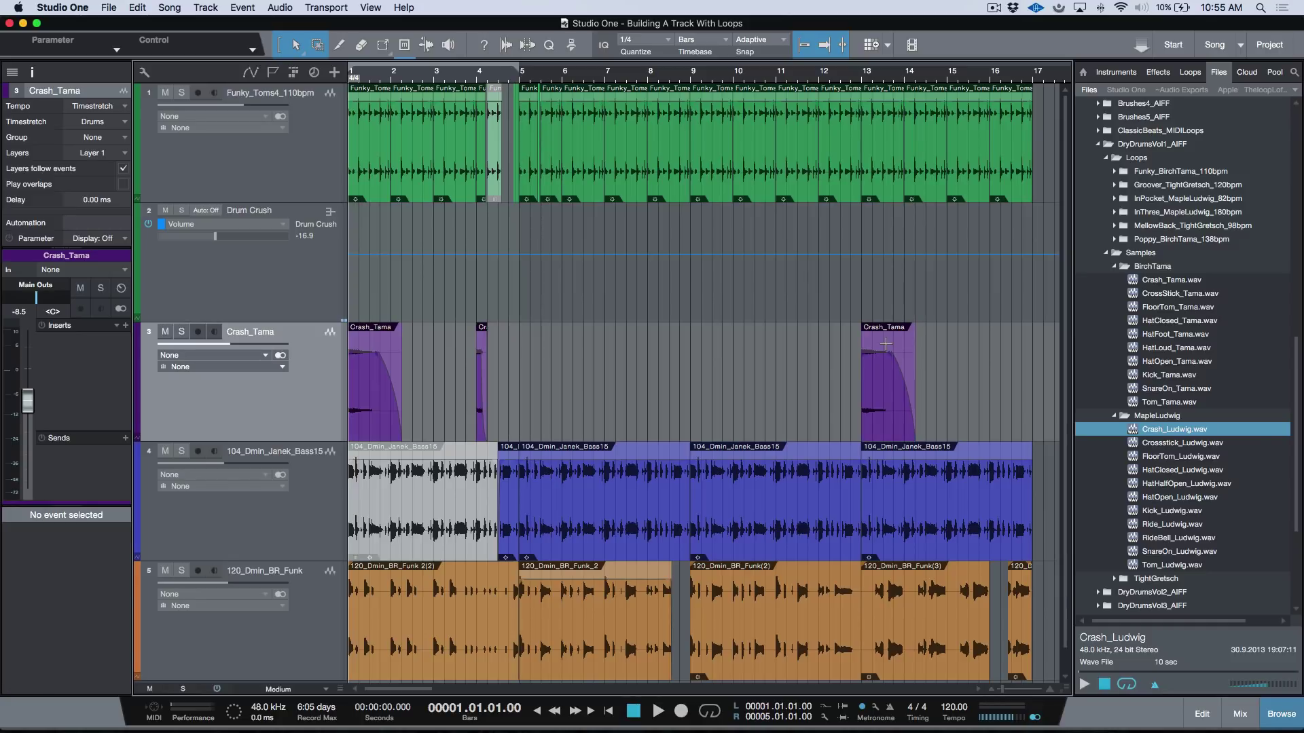
{"action": "key", "text": "super+z"}
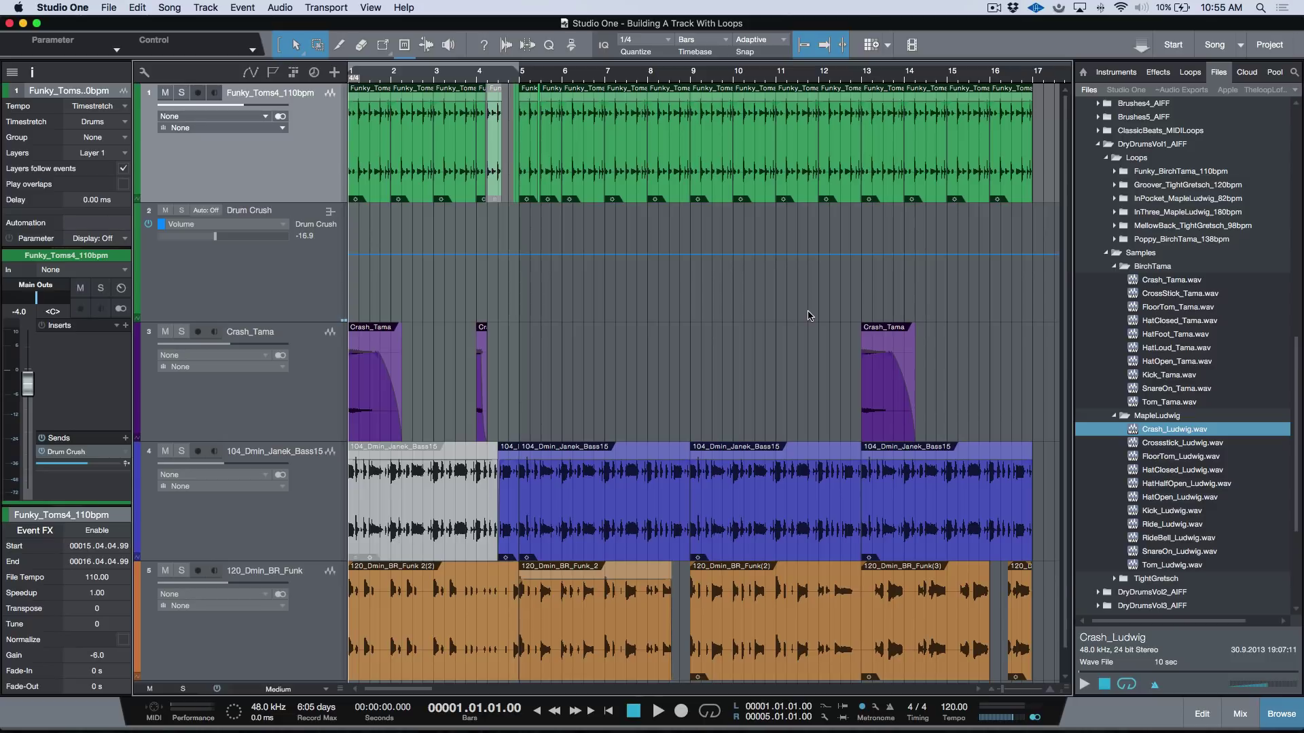
Step: Try a curved fade-out of 5.143 s on the last 104_Dmin_Janek_Bass15 event, starting around bar 14, and undo it
{"action": "left_click", "coordinate": [952, 520]}
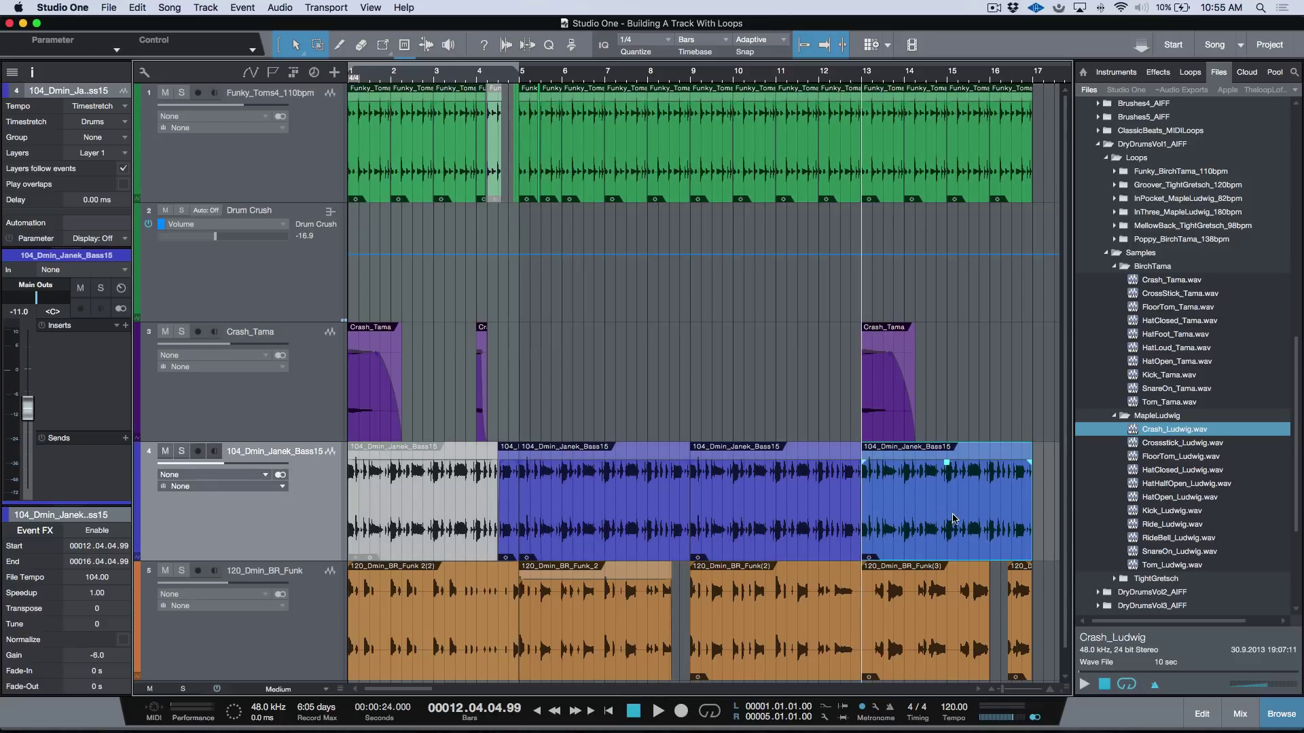
{"action": "left_click_drag", "start_coordinate": [1030, 462], "coordinate": [919, 462]}
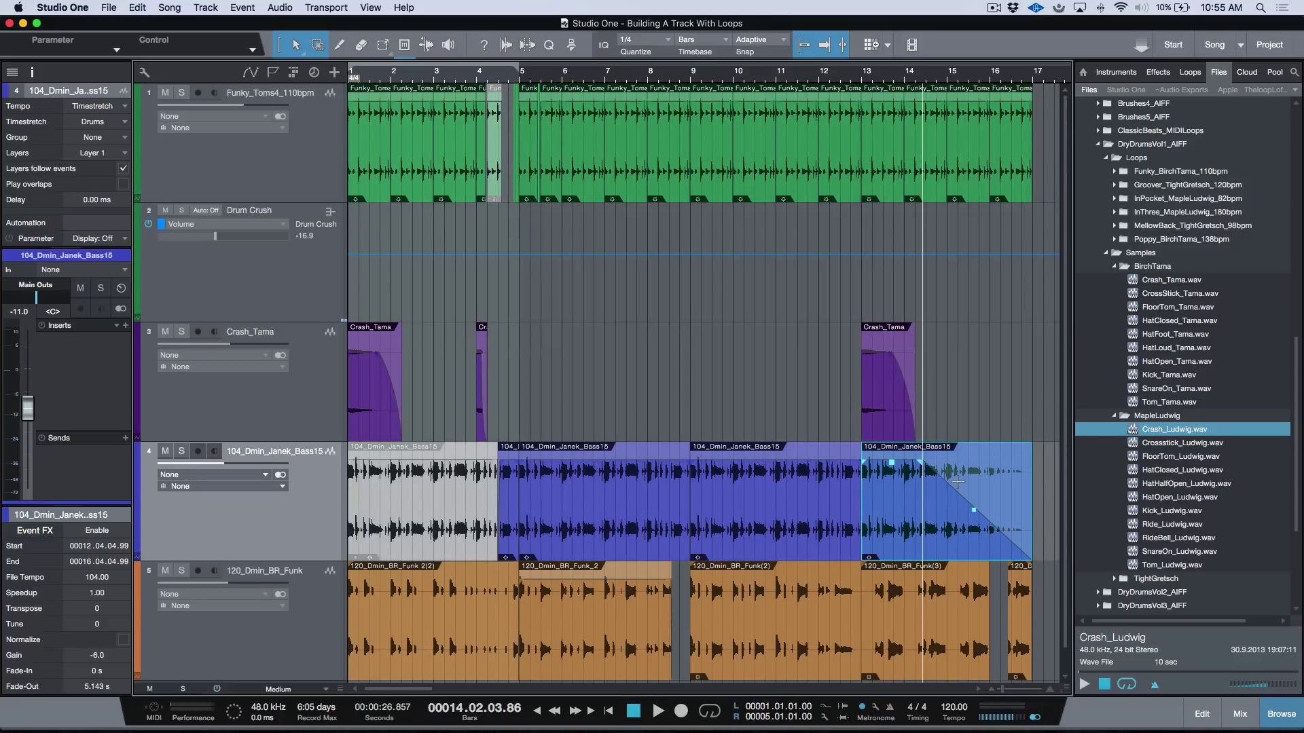
{"action": "left_click_drag", "start_coordinate": [978, 516], "coordinate": [981, 498]}
{"action": "key", "text": "super+z"}
{"action": "key", "text": "super+z"}
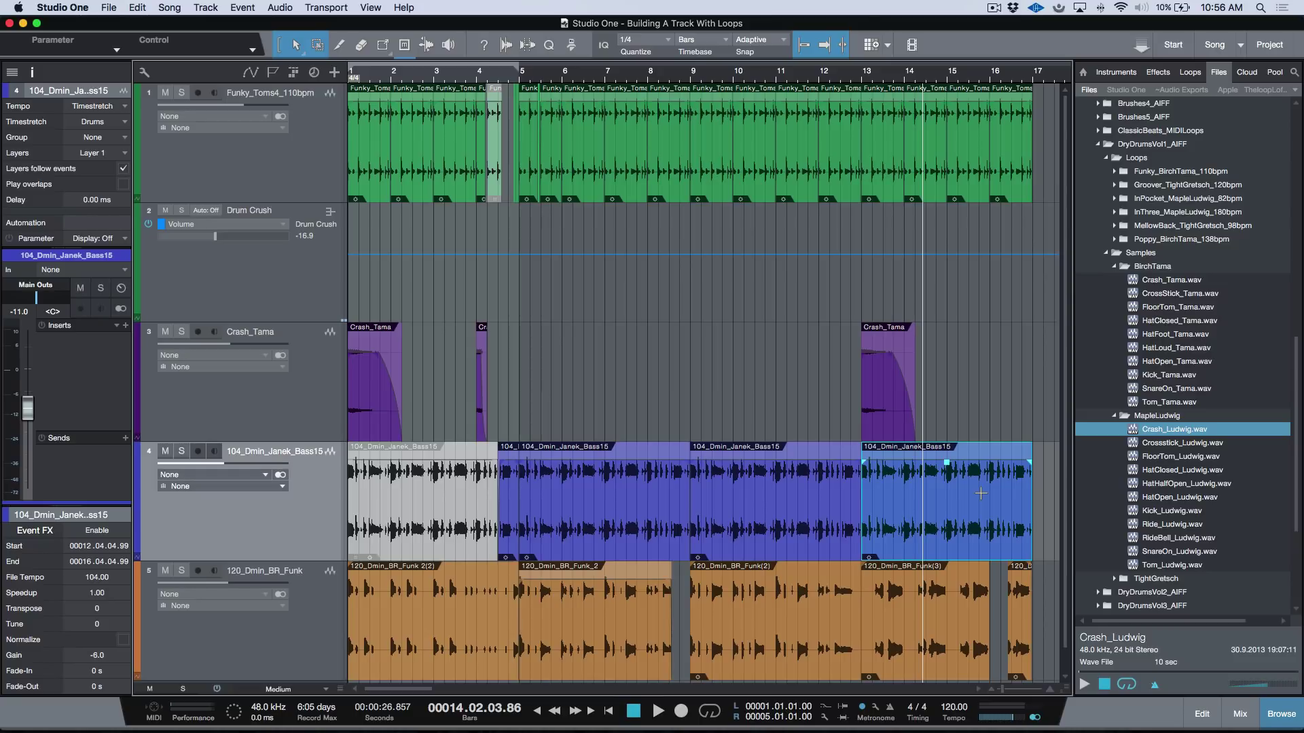
Step: Deselect the last bass event and play the full arrangement from bar 1
{"action": "left_click", "coordinate": [980, 493]}
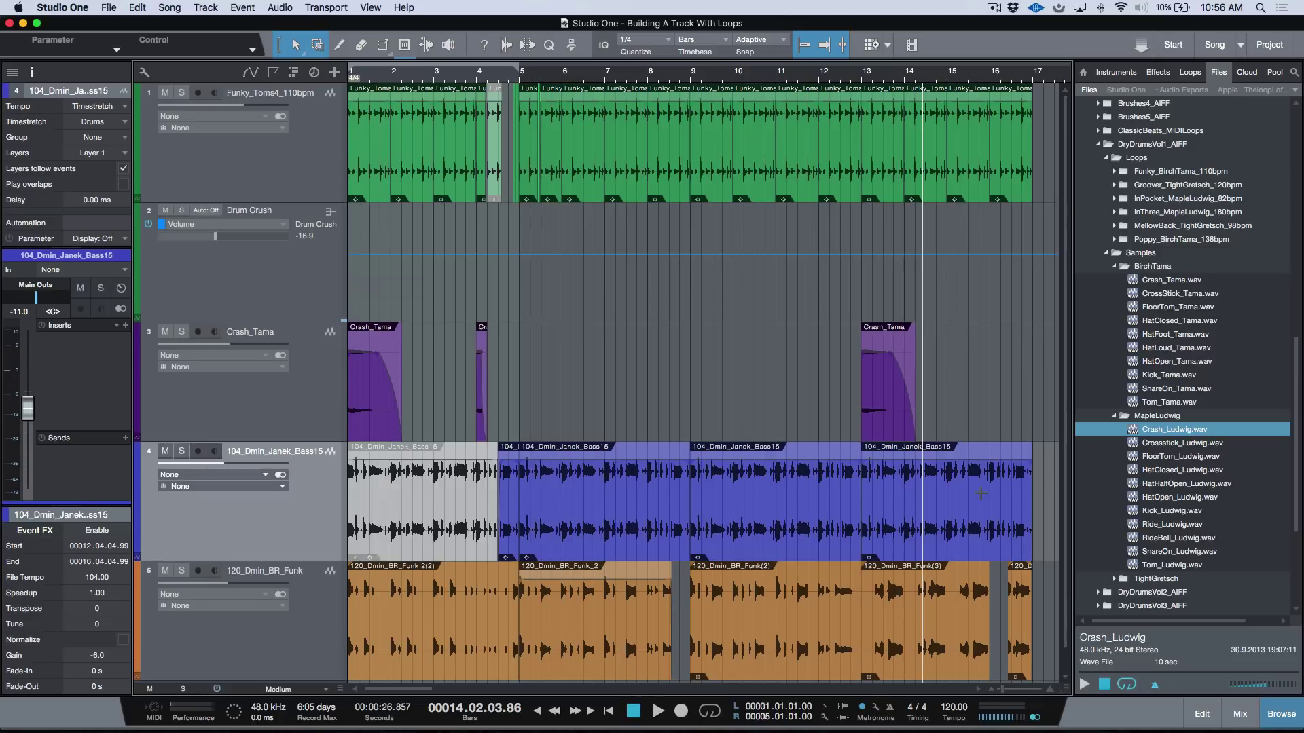
{"action": "key", "text": "space"}
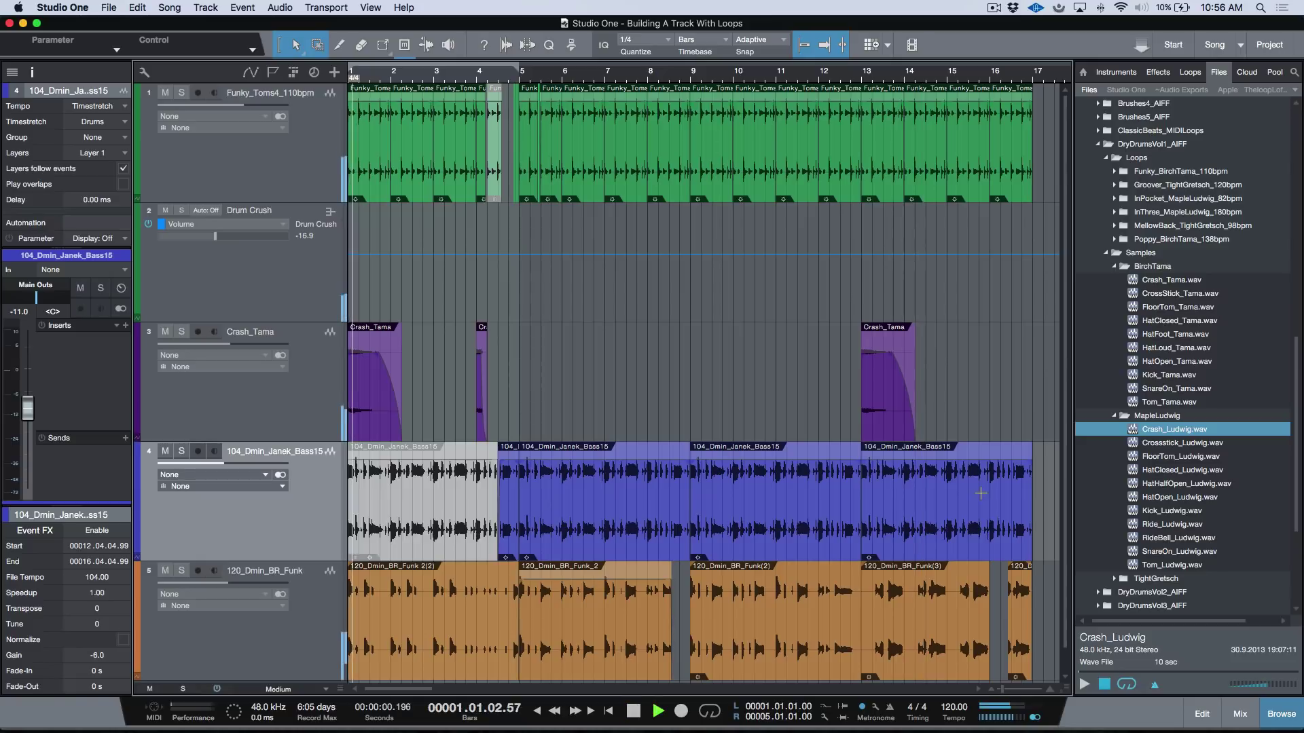